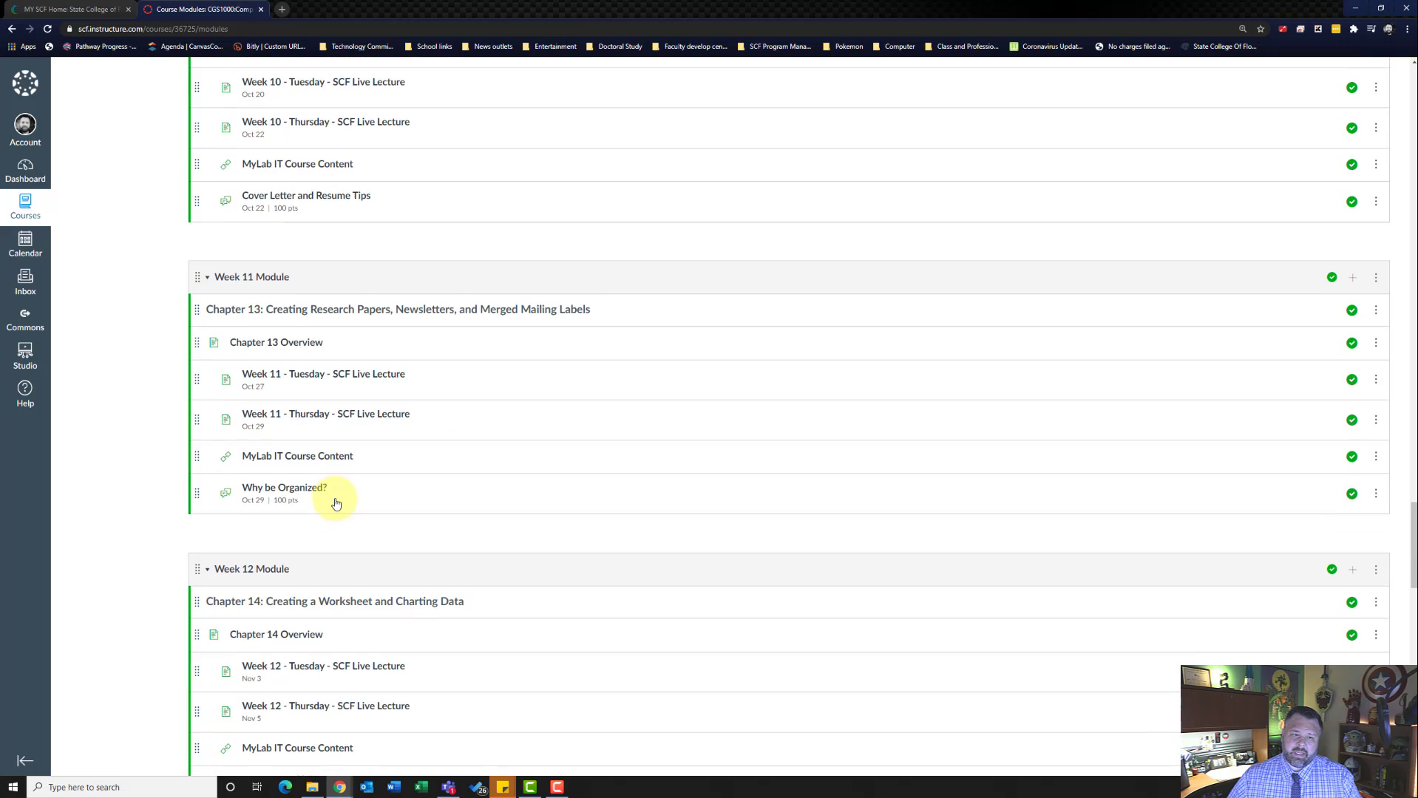
- Open the Word 11G Educational Website (Homework) assignment in Chapter 11 of the Week 9 module's MyLab IT Course Content
{"action": "scroll", "coordinate": [292, 296], "scroll_direction": "up", "scroll_amount": 2}
{"action": "scroll", "coordinate": [294, 283], "scroll_direction": "up", "scroll_amount": 7}
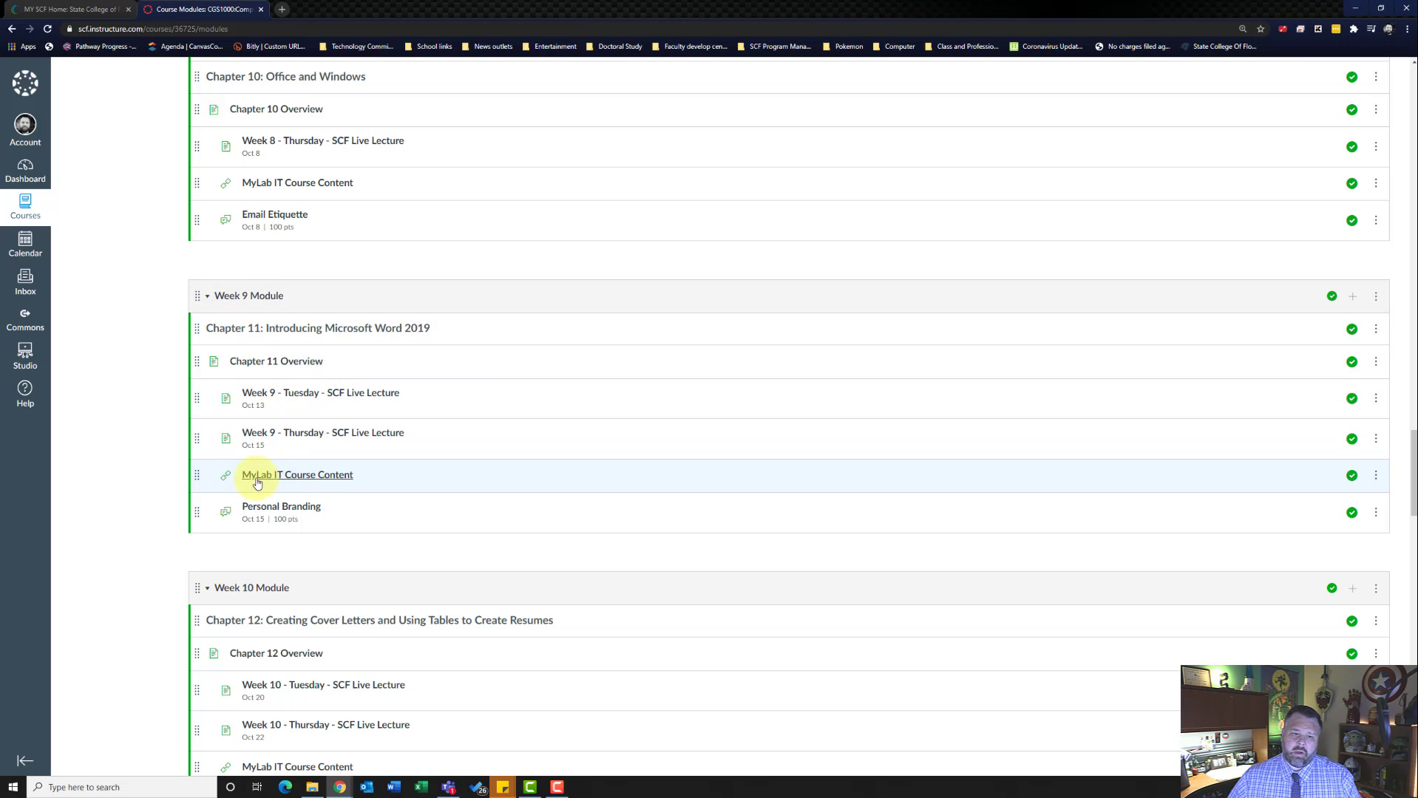
{"action": "left_click", "coordinate": [301, 477]}
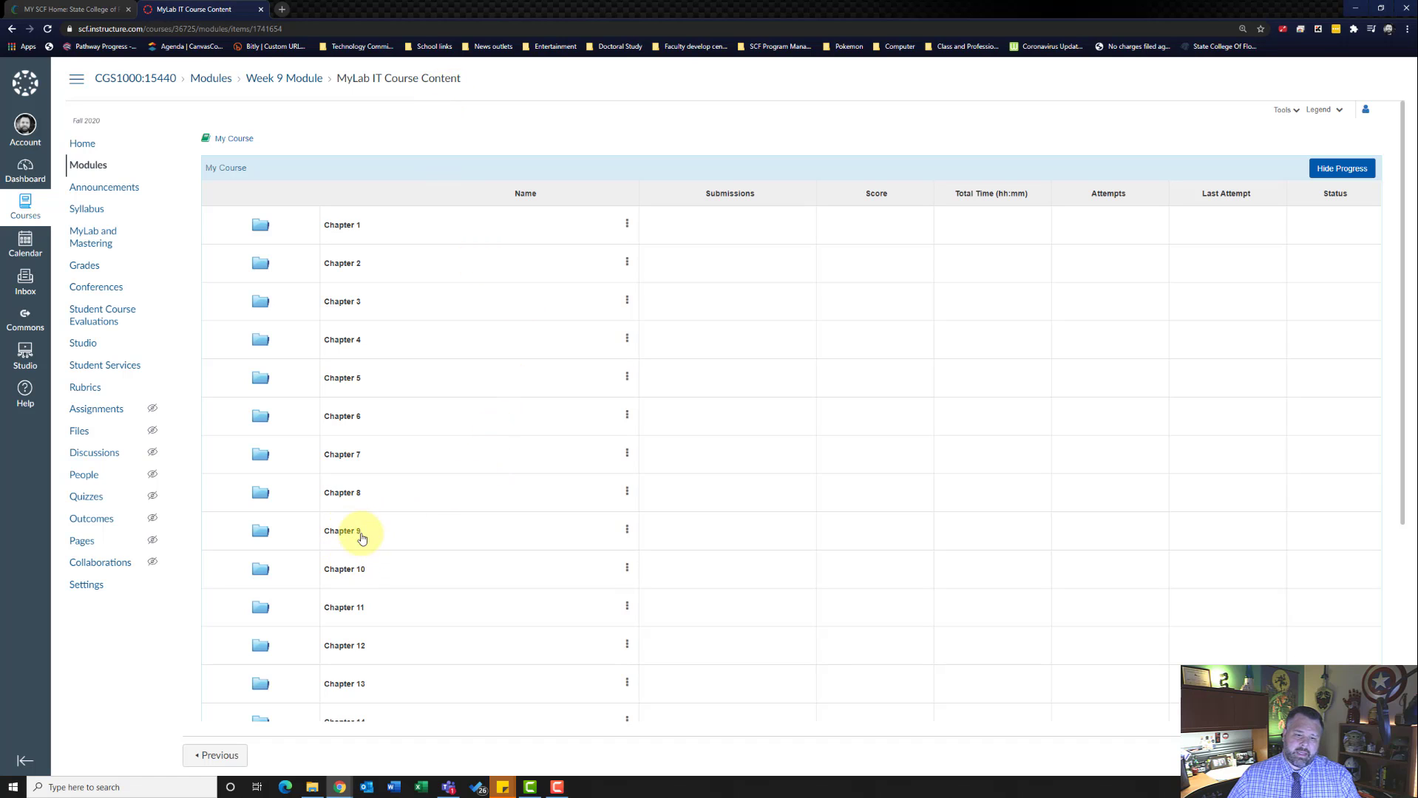
{"action": "left_click", "coordinate": [344, 610]}
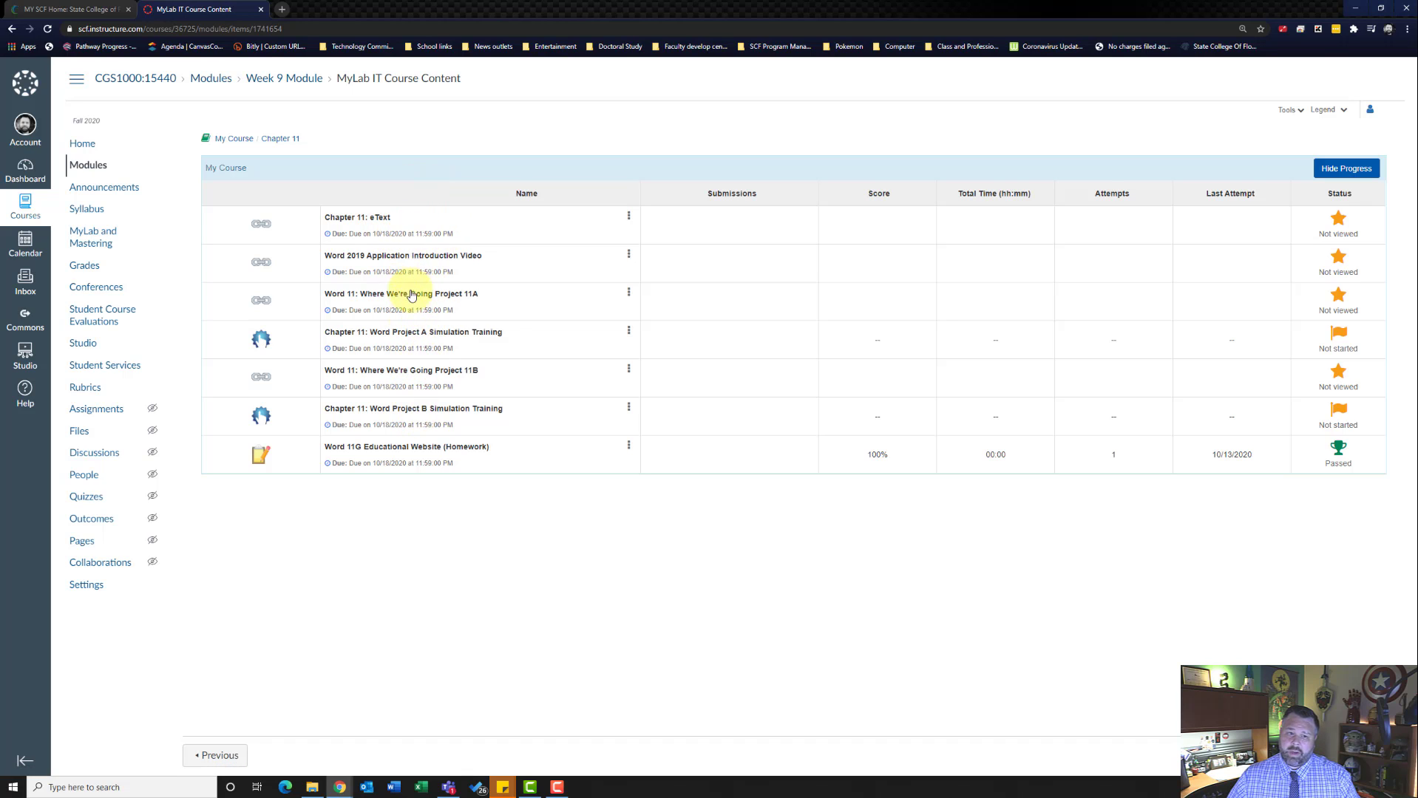
{"action": "left_click", "coordinate": [396, 450]}
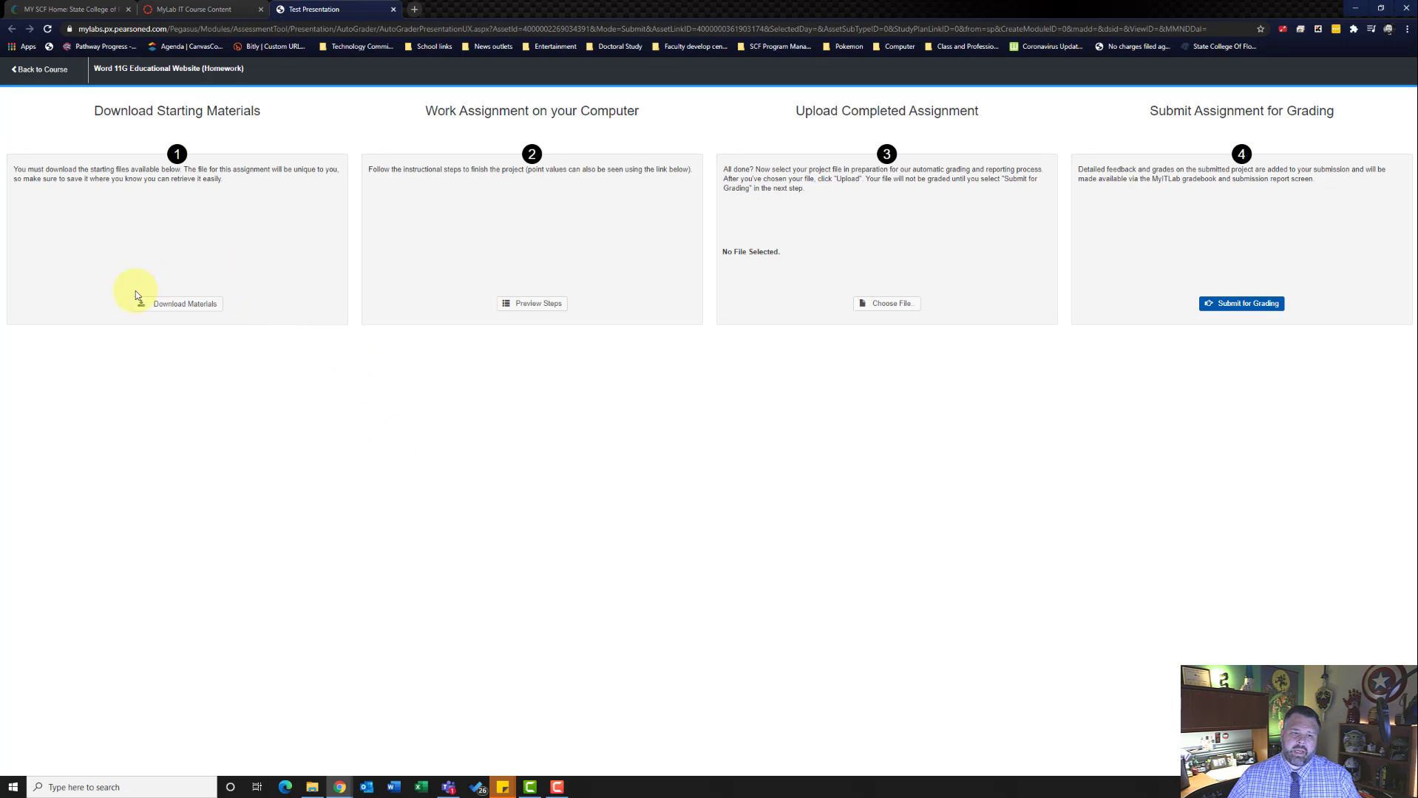
- Download all five starting files for the assignment individually: the instructions, student document, final result image, w11G_Education.docx and w11G_Media.jpg
{"action": "left_click", "coordinate": [196, 303]}
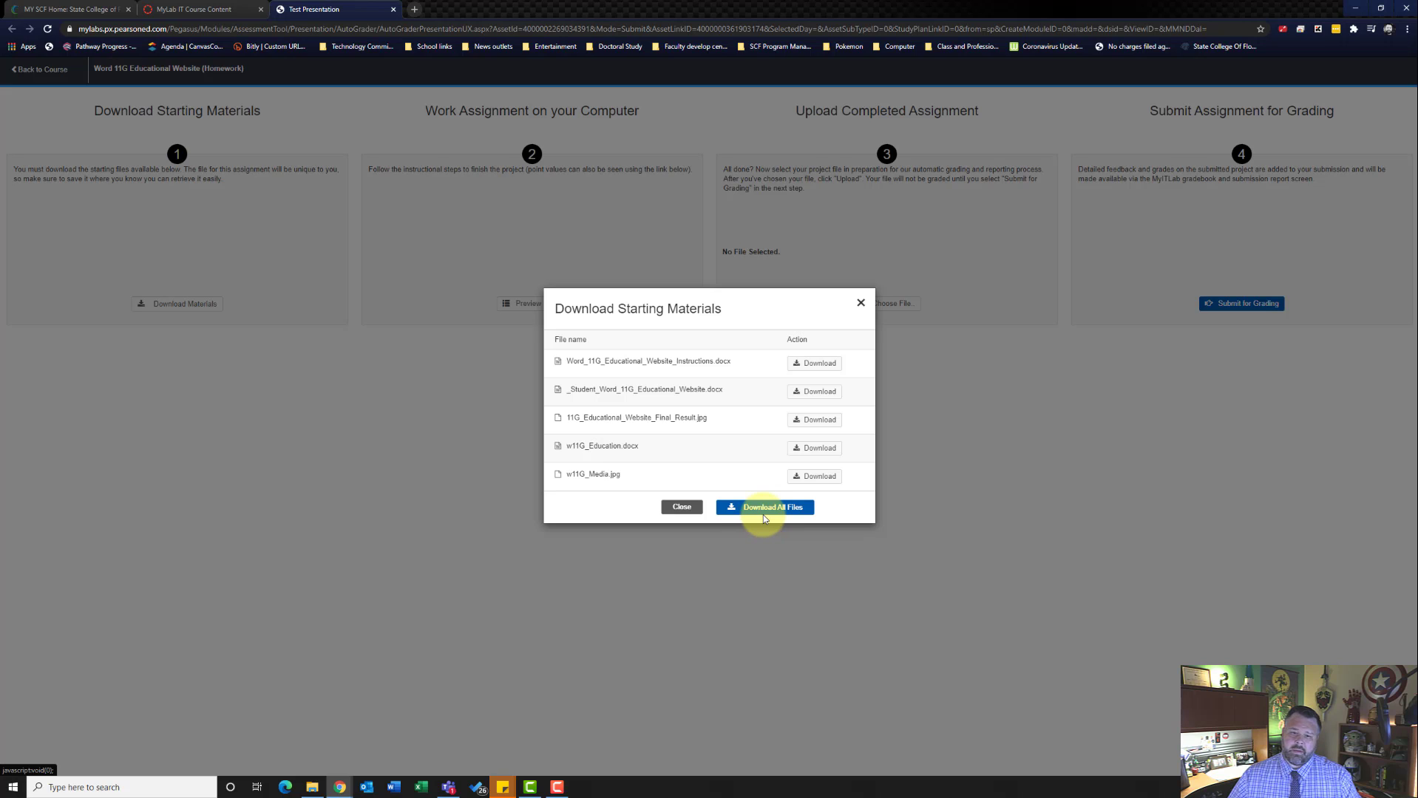
{"action": "left_click", "coordinate": [802, 363]}
{"action": "left_click", "coordinate": [813, 374]}
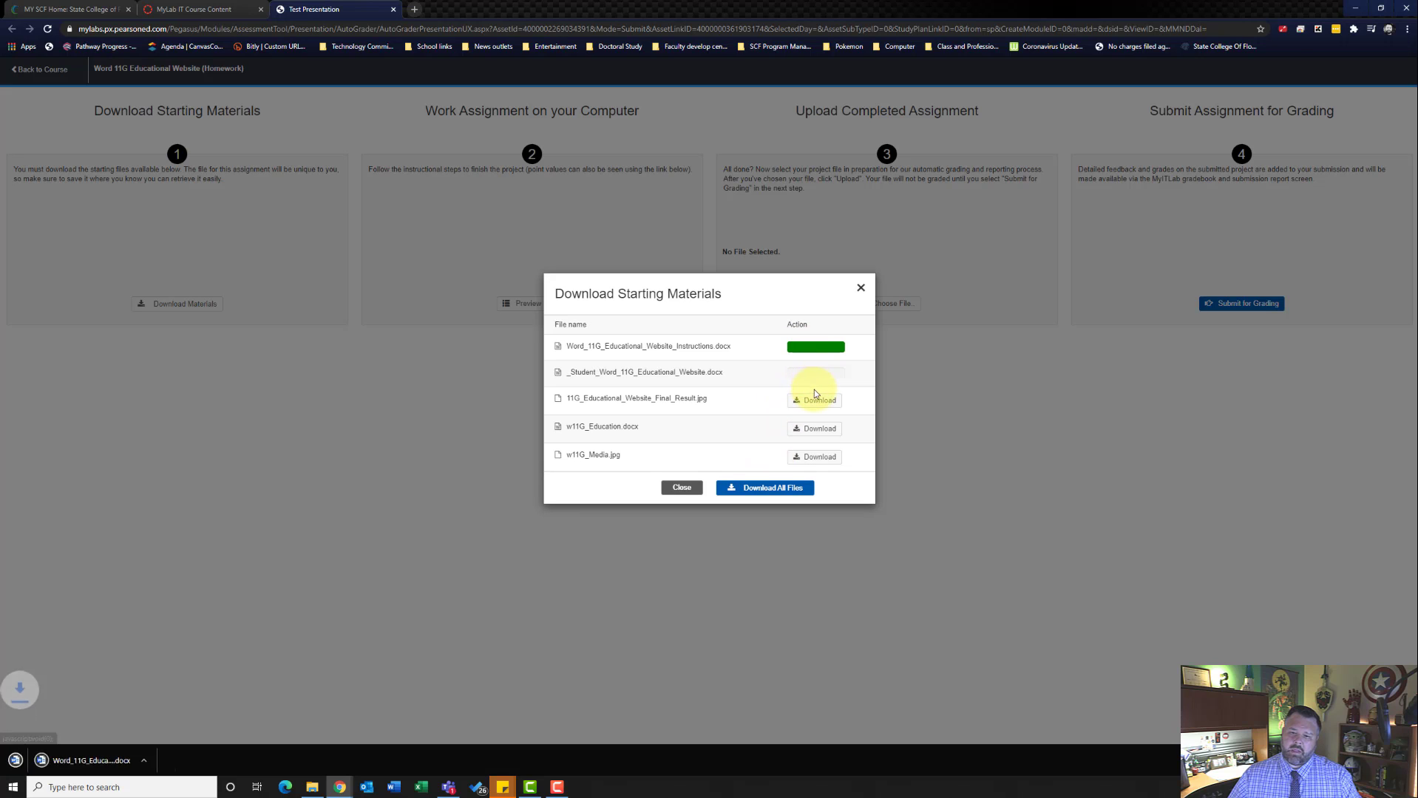
{"action": "left_click", "coordinate": [816, 400]}
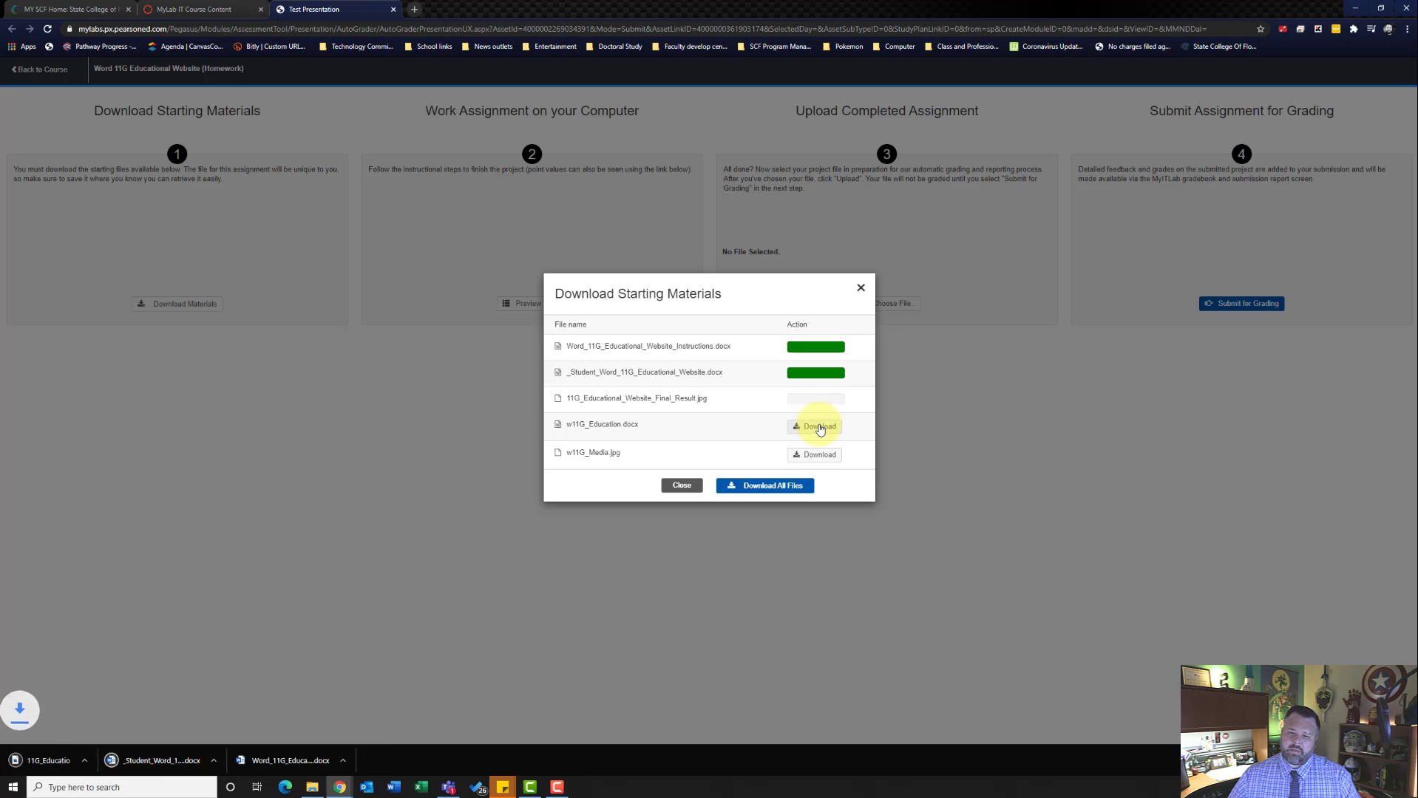
{"action": "left_click", "coordinate": [819, 427]}
{"action": "left_click", "coordinate": [819, 452]}
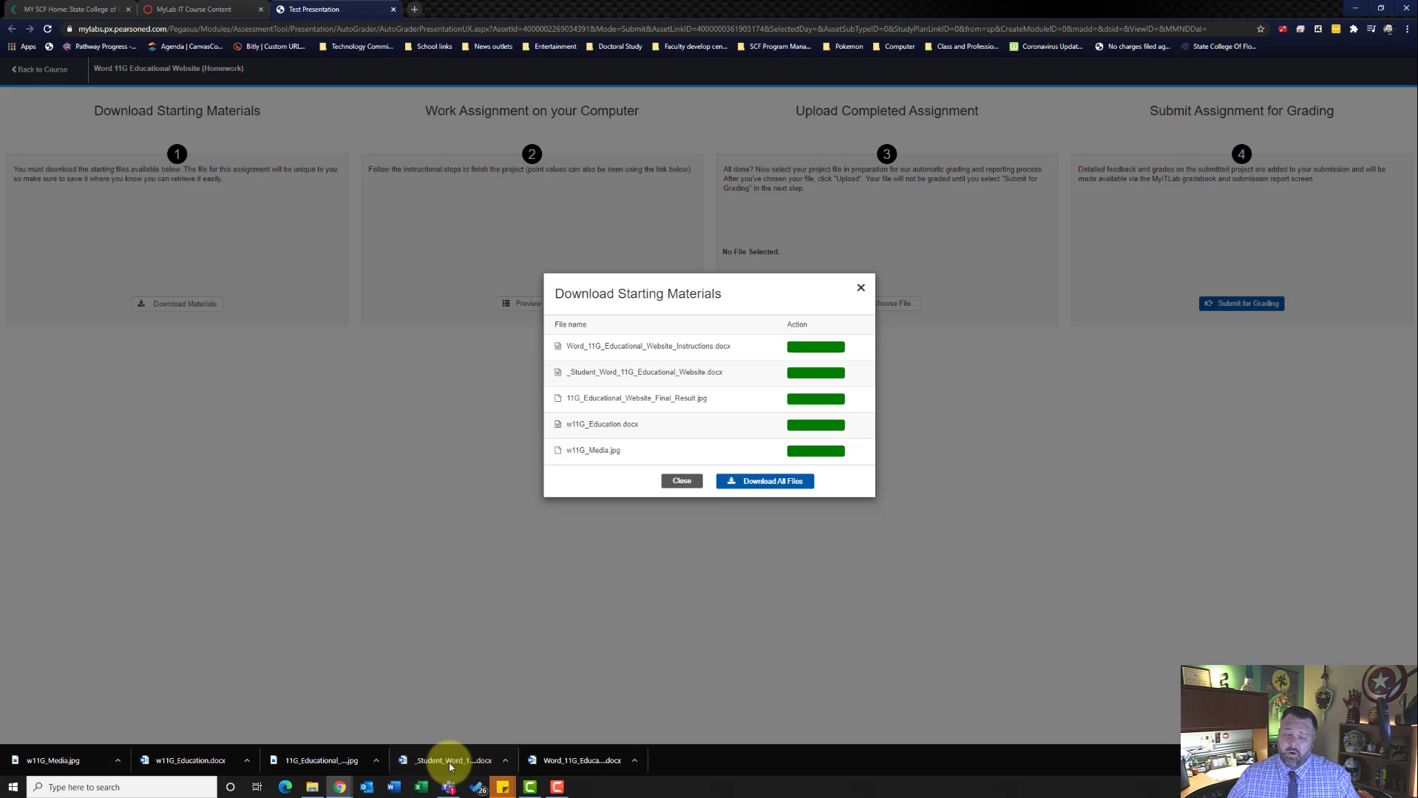
- Open the downloaded w11G_Education.docx and close it, and open the Word_11G_Educational_Website_Instructions document
{"action": "left_click", "coordinate": [183, 759]}
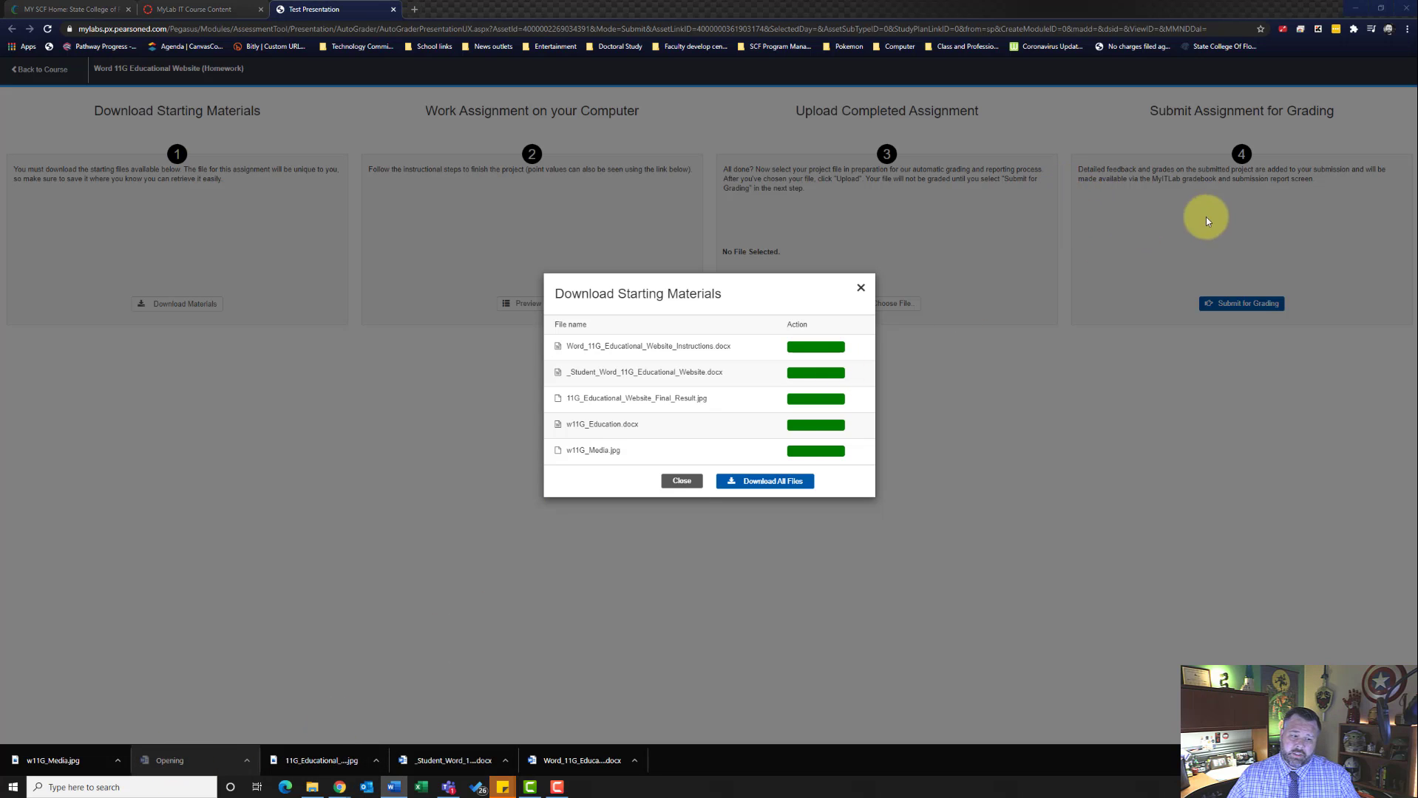
{"action": "key", "text": "alt+F4"}
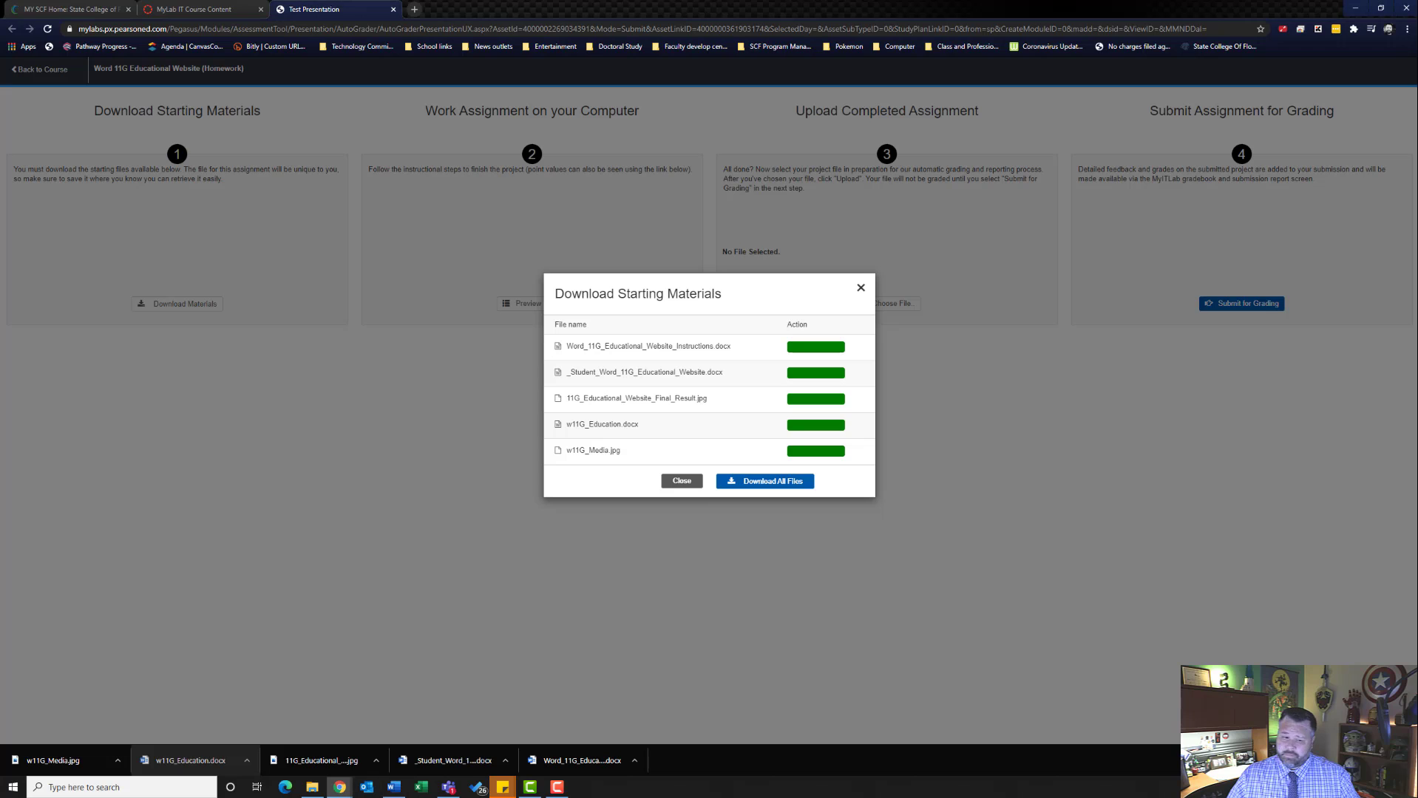
{"action": "left_click", "coordinate": [614, 763]}
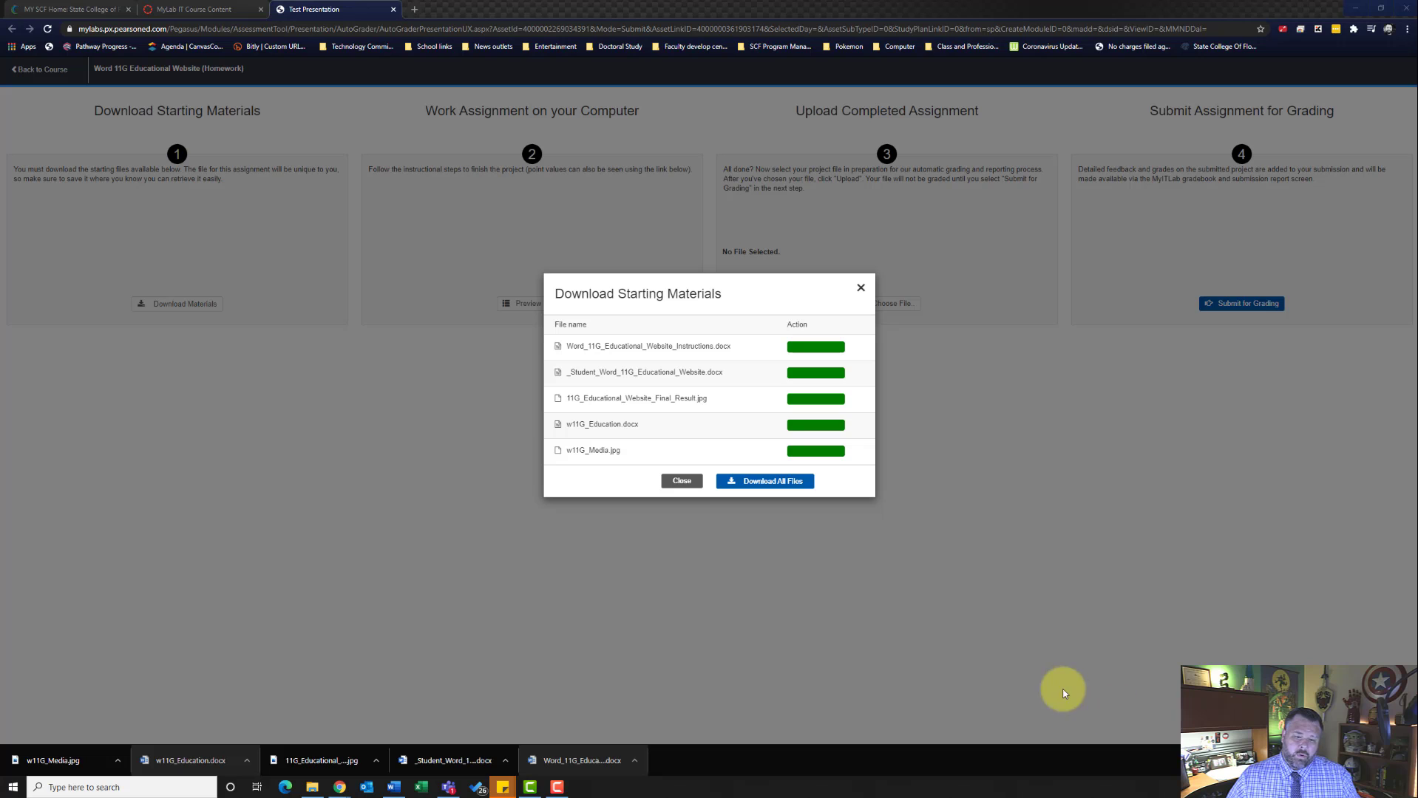
- Open the downloaded _Student_Word_11G_Educational_Website document in Word on this screen and enable editing
{"action": "left_click", "coordinate": [444, 759]}
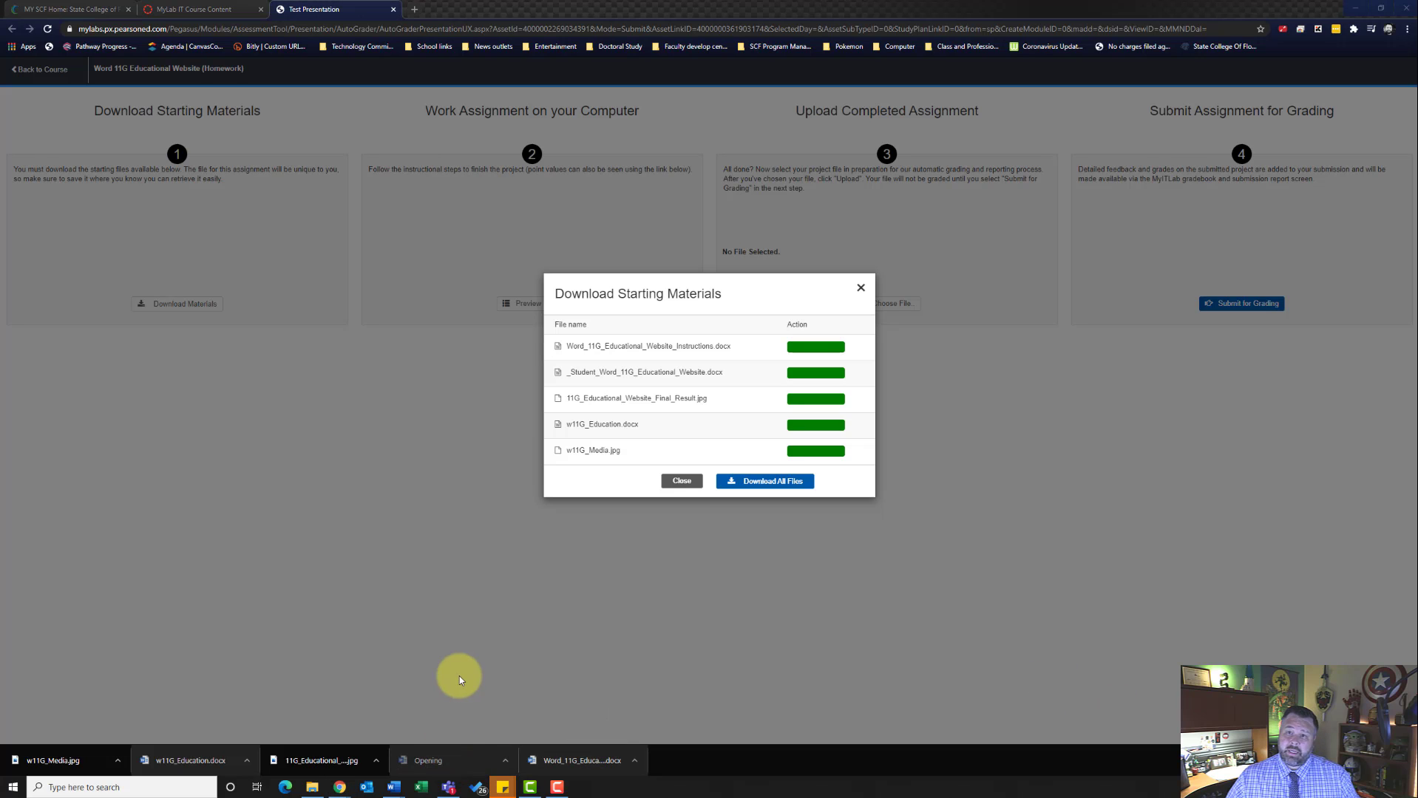
{"action": "left_click_drag", "start_coordinate": [1417, 178], "coordinate": [759, 4]}
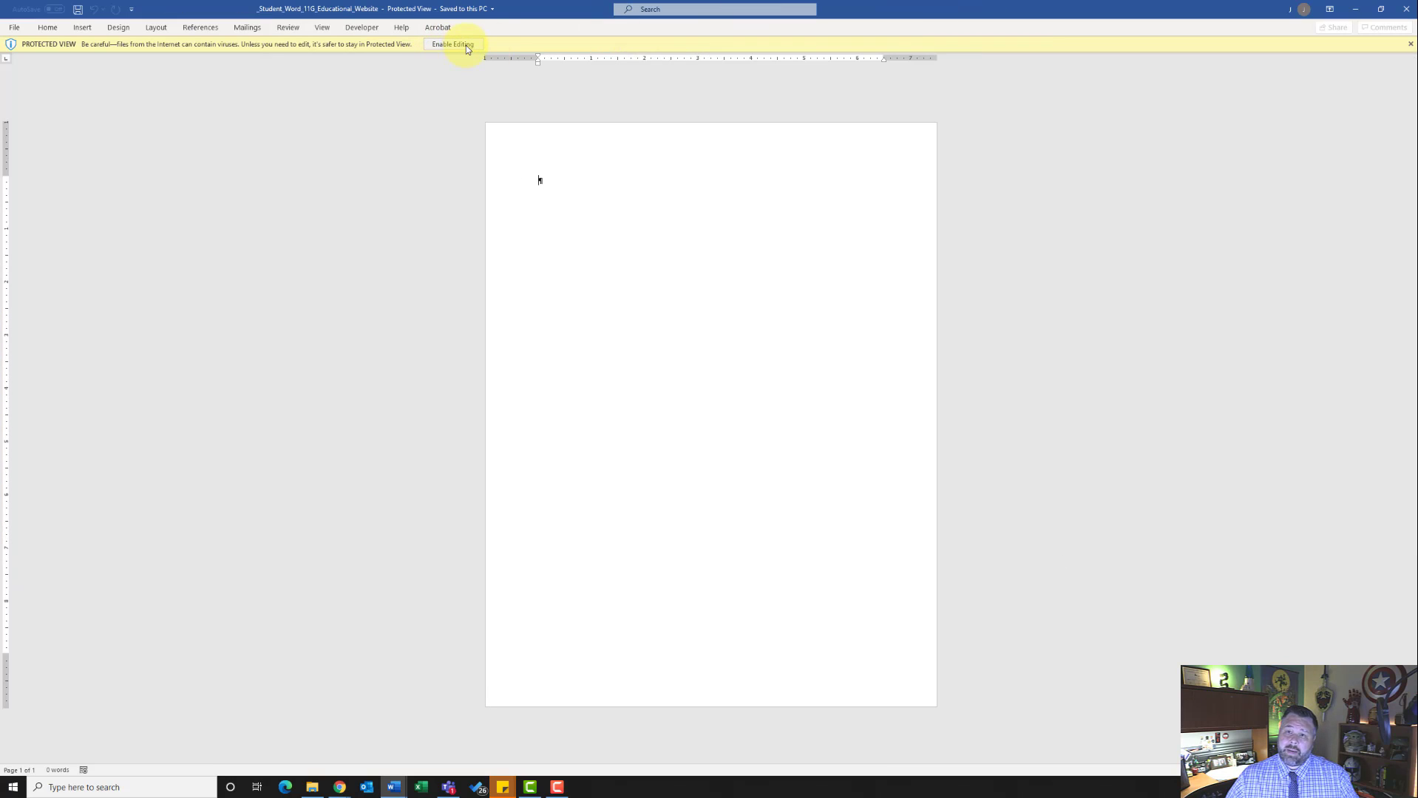
{"action": "left_click", "coordinate": [452, 44]}
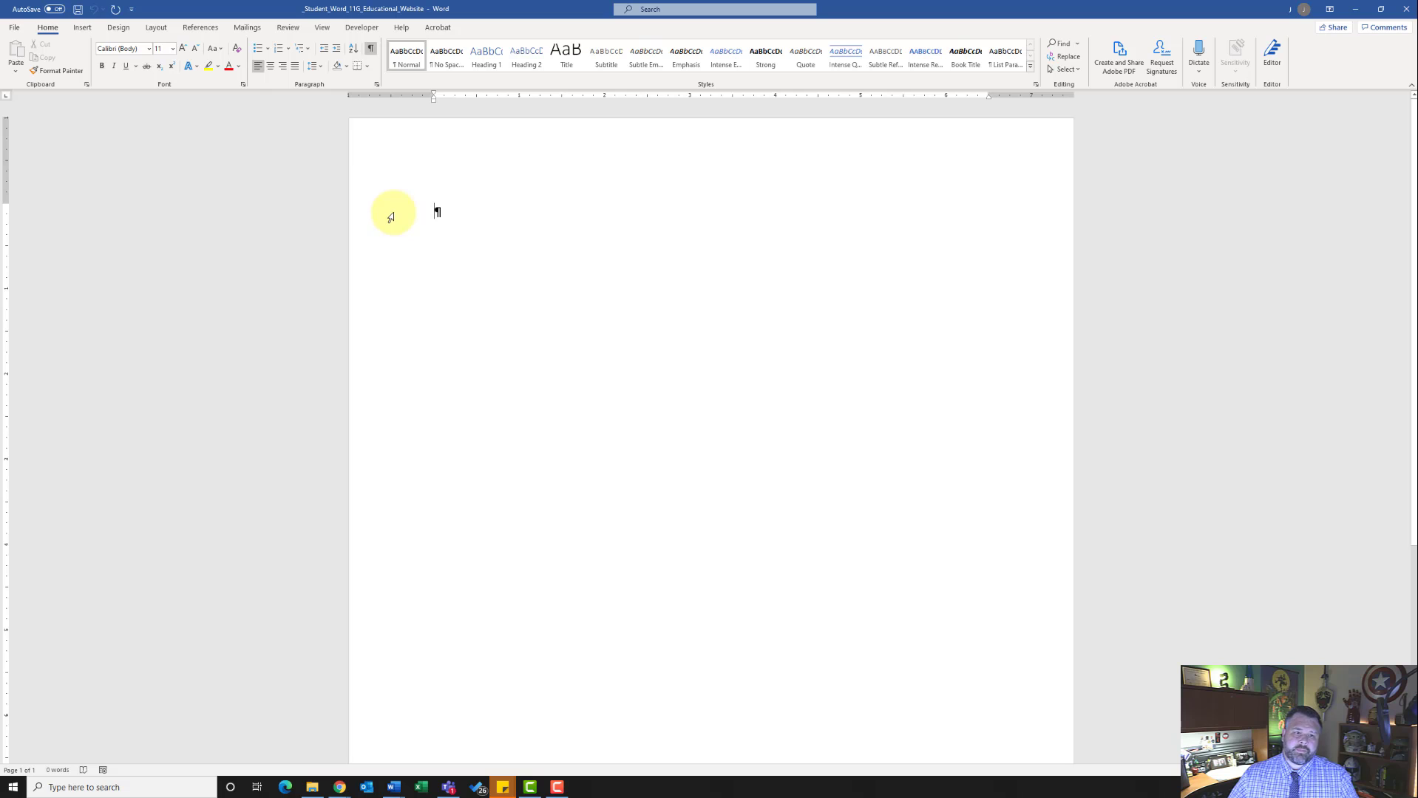
- Hide the document's ruler and show it again
{"action": "left_click", "coordinate": [322, 28]}
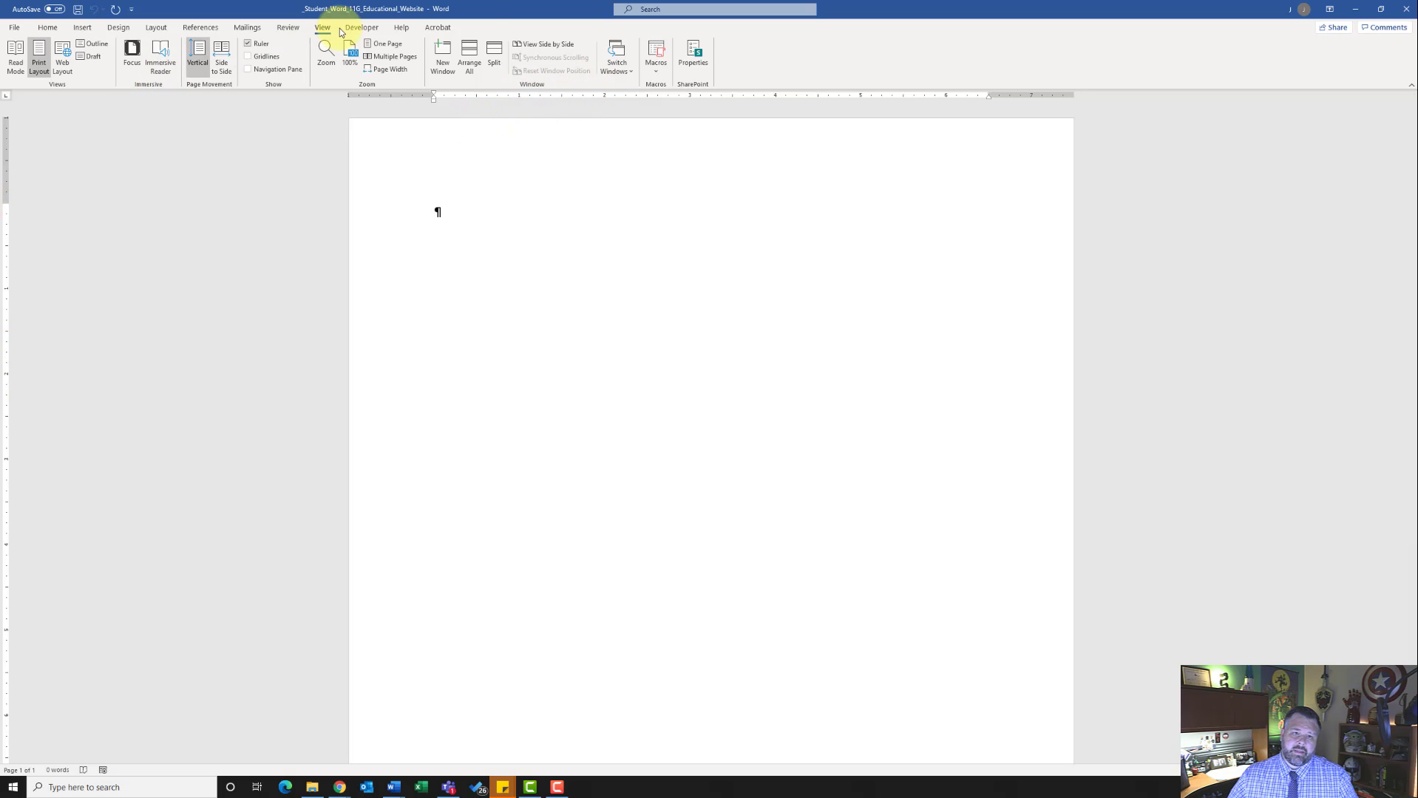
{"action": "left_click", "coordinate": [248, 44]}
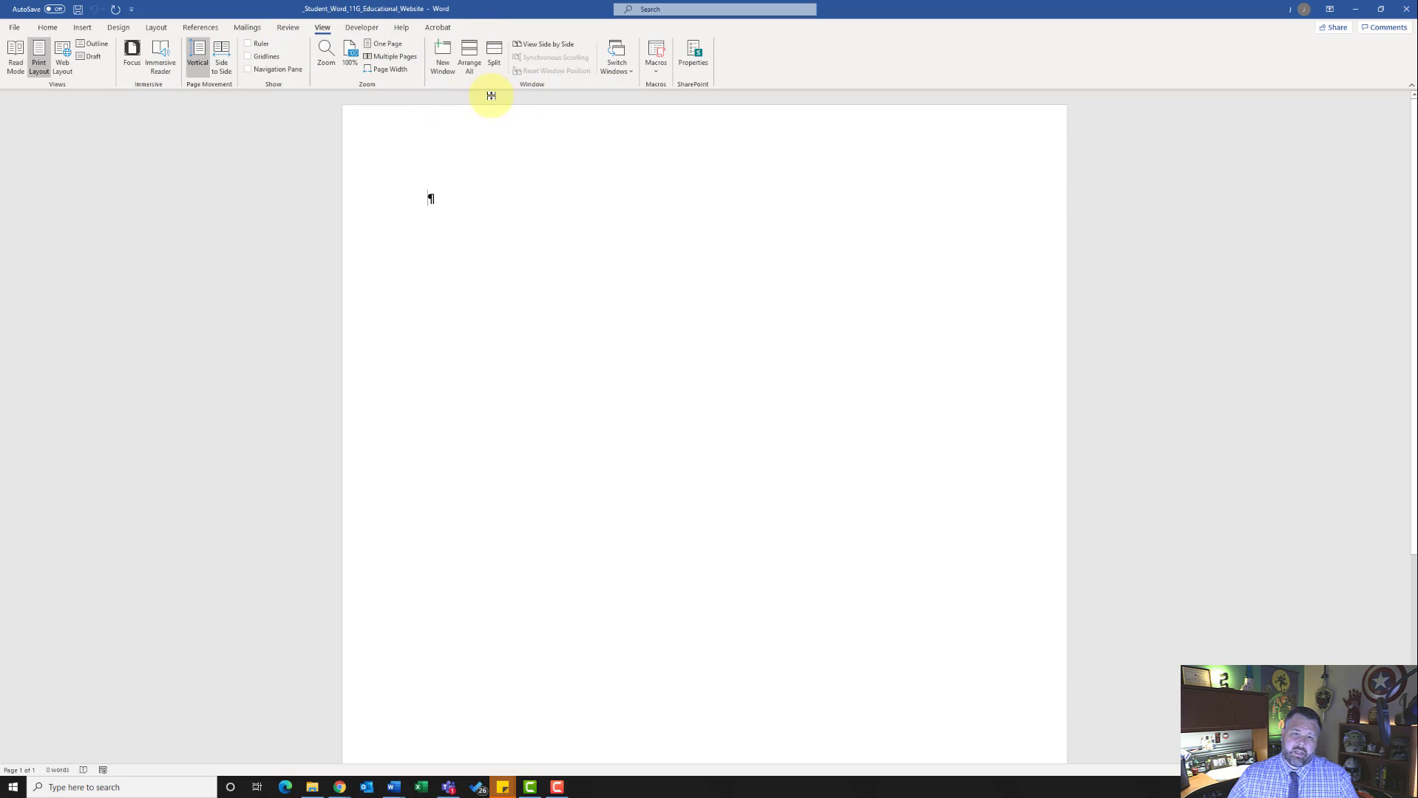
{"action": "left_click", "coordinate": [248, 46]}
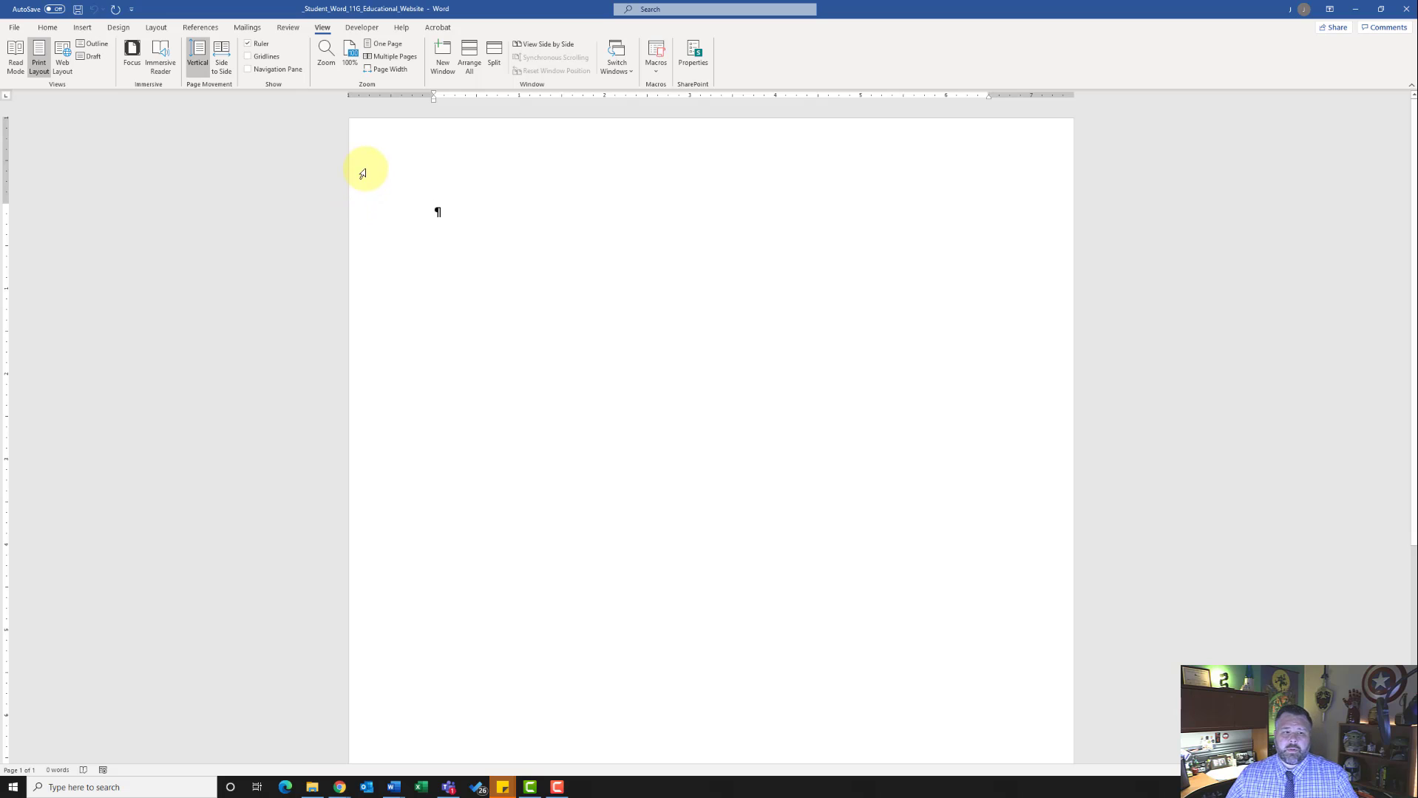
{"action": "left_click", "coordinate": [48, 28]}
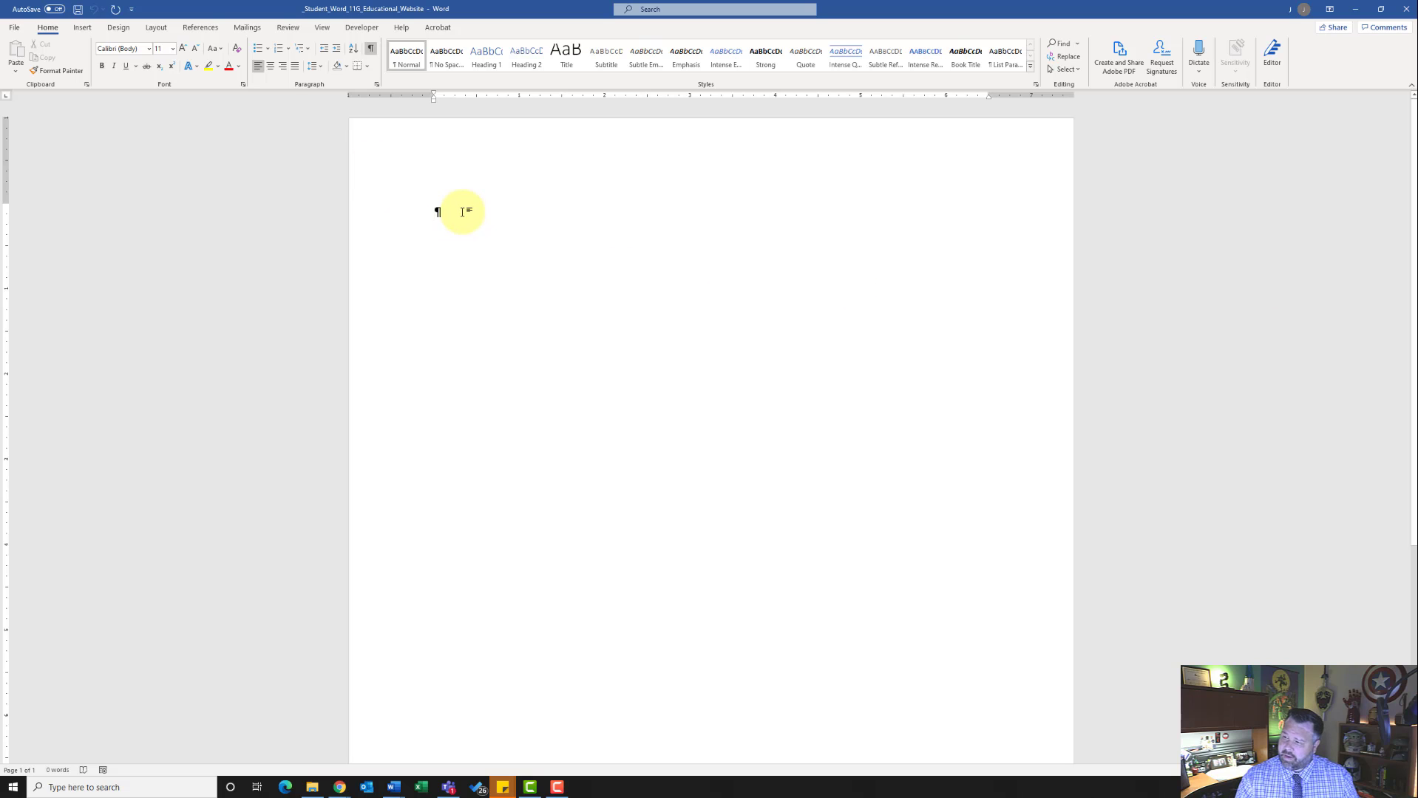
- Enter the title "Educational Websites" on the first line of the blank document and start a new paragraph
{"action": "type", "text": "Educational"}
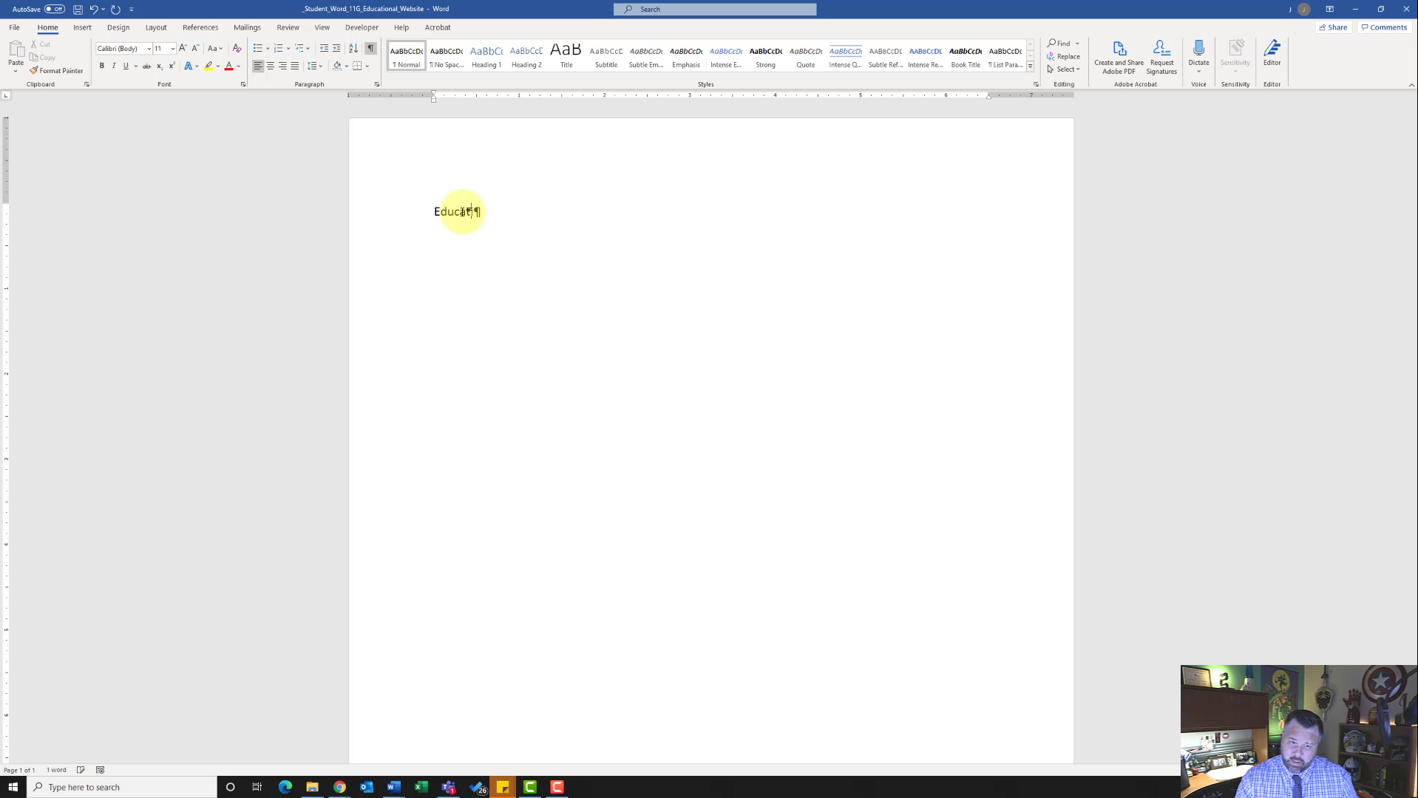
{"action": "type", "text": " Web"}
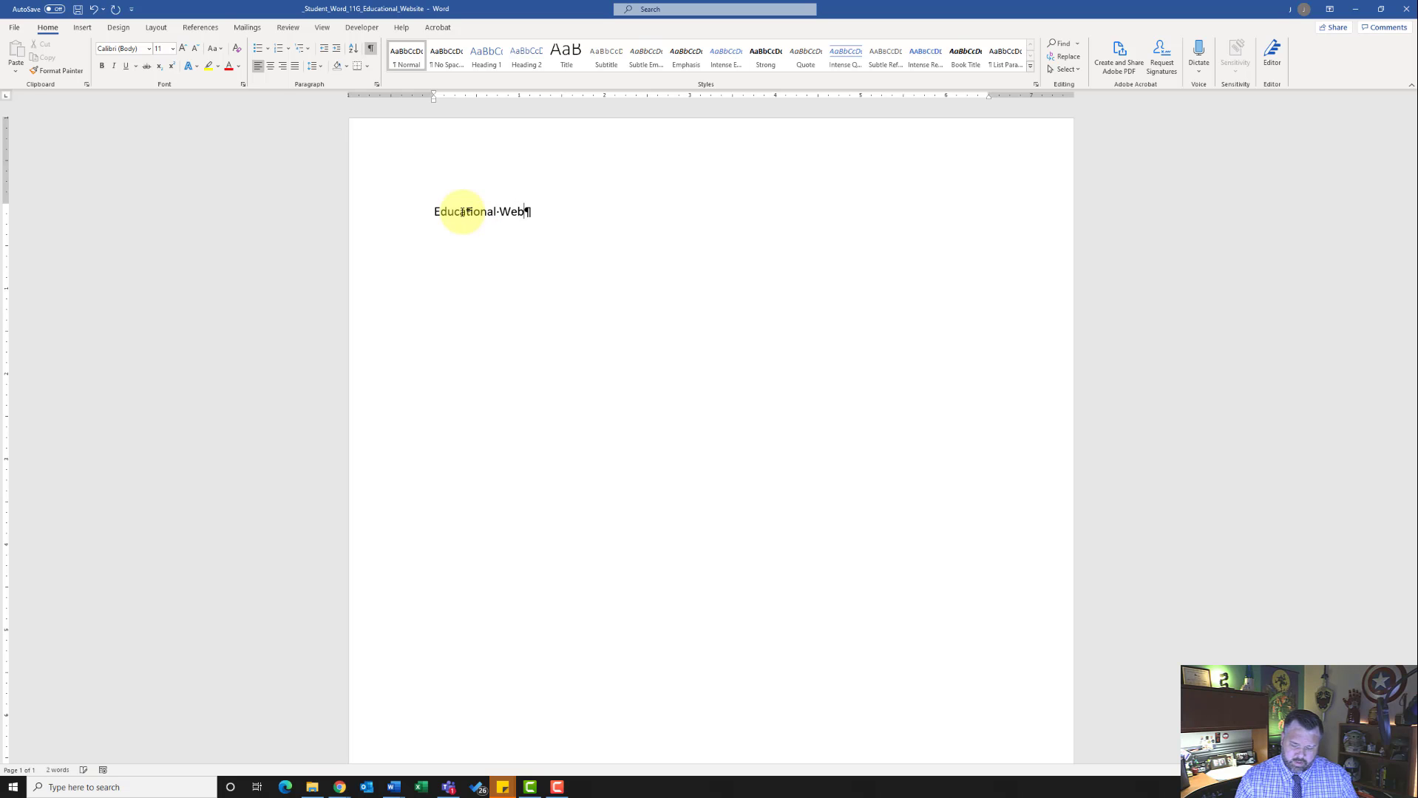
{"action": "type", "text": "sites"}
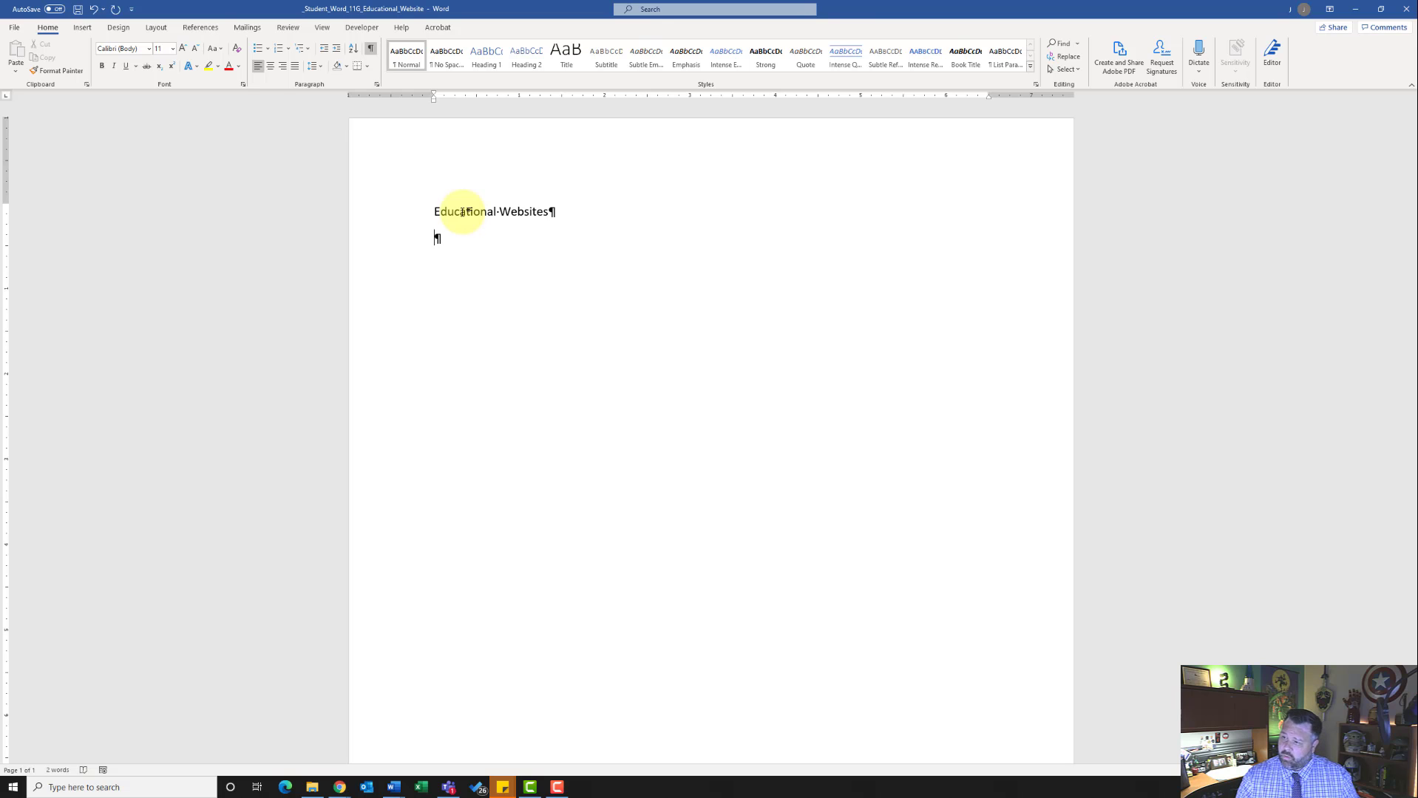
- Enter the body sentence "Sturgeon Point Productions is offering website tie-ins with every educational video in our catelog, at no additional cost. " below the title
{"action": "type", "text": "Stur"}
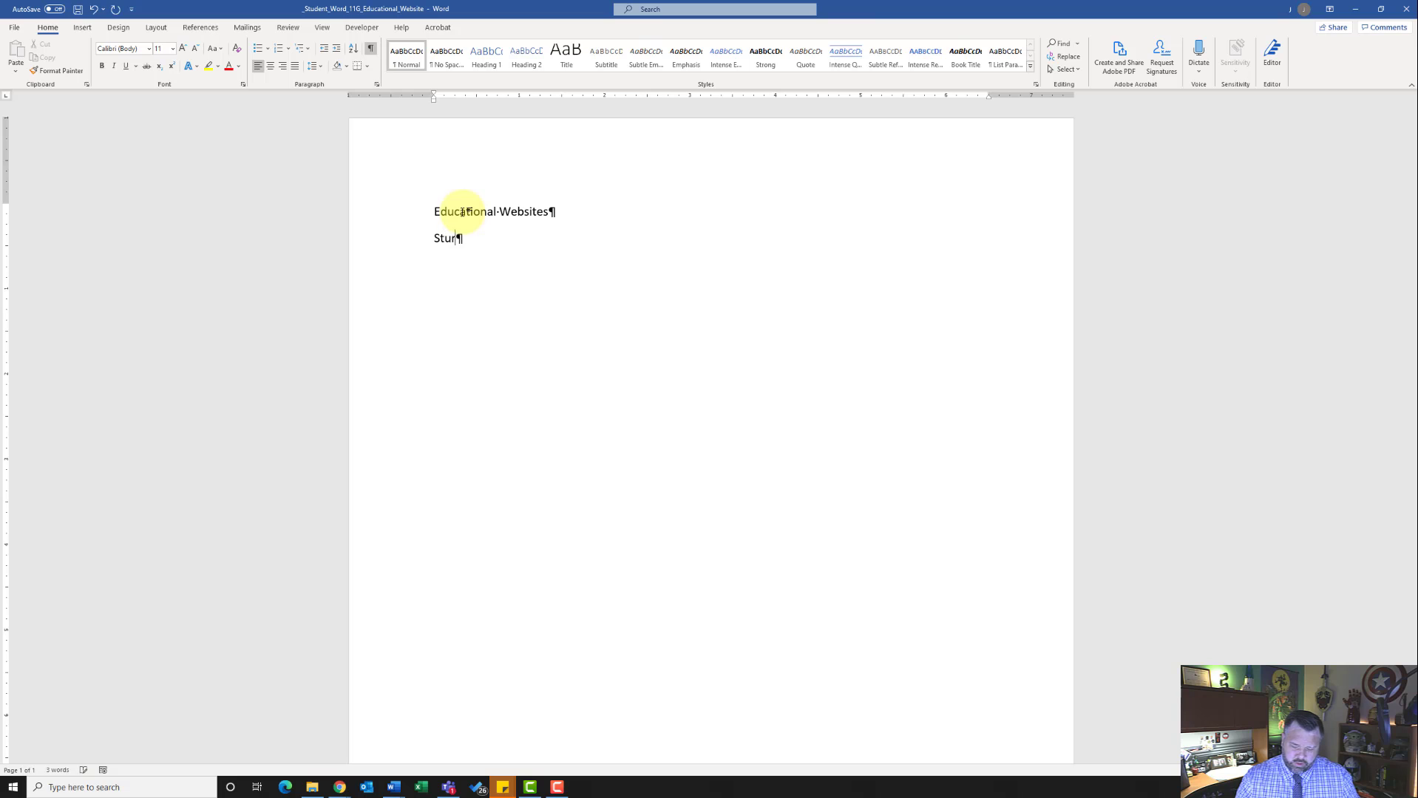
{"action": "type", "text": "geon"}
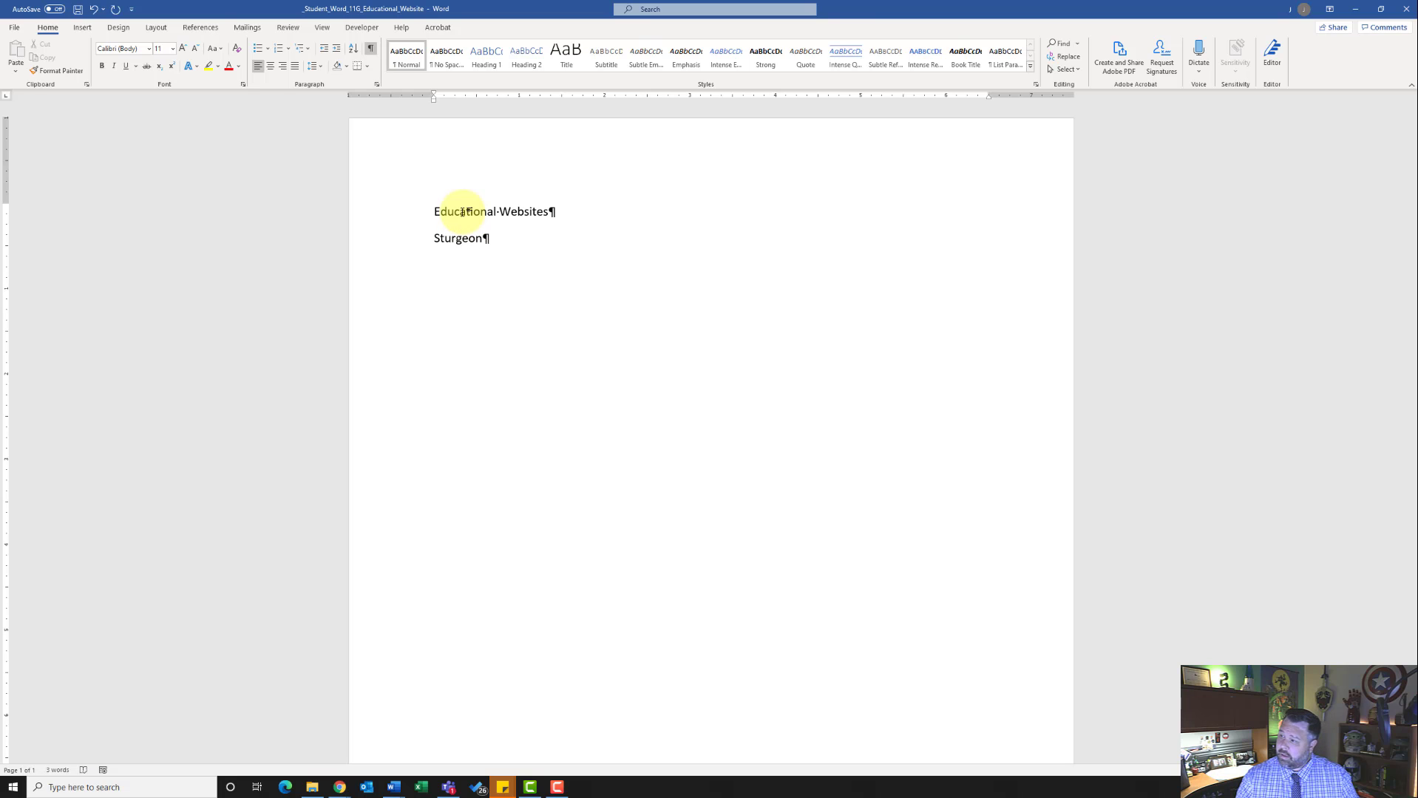
{"action": "type", "text": " Po"}
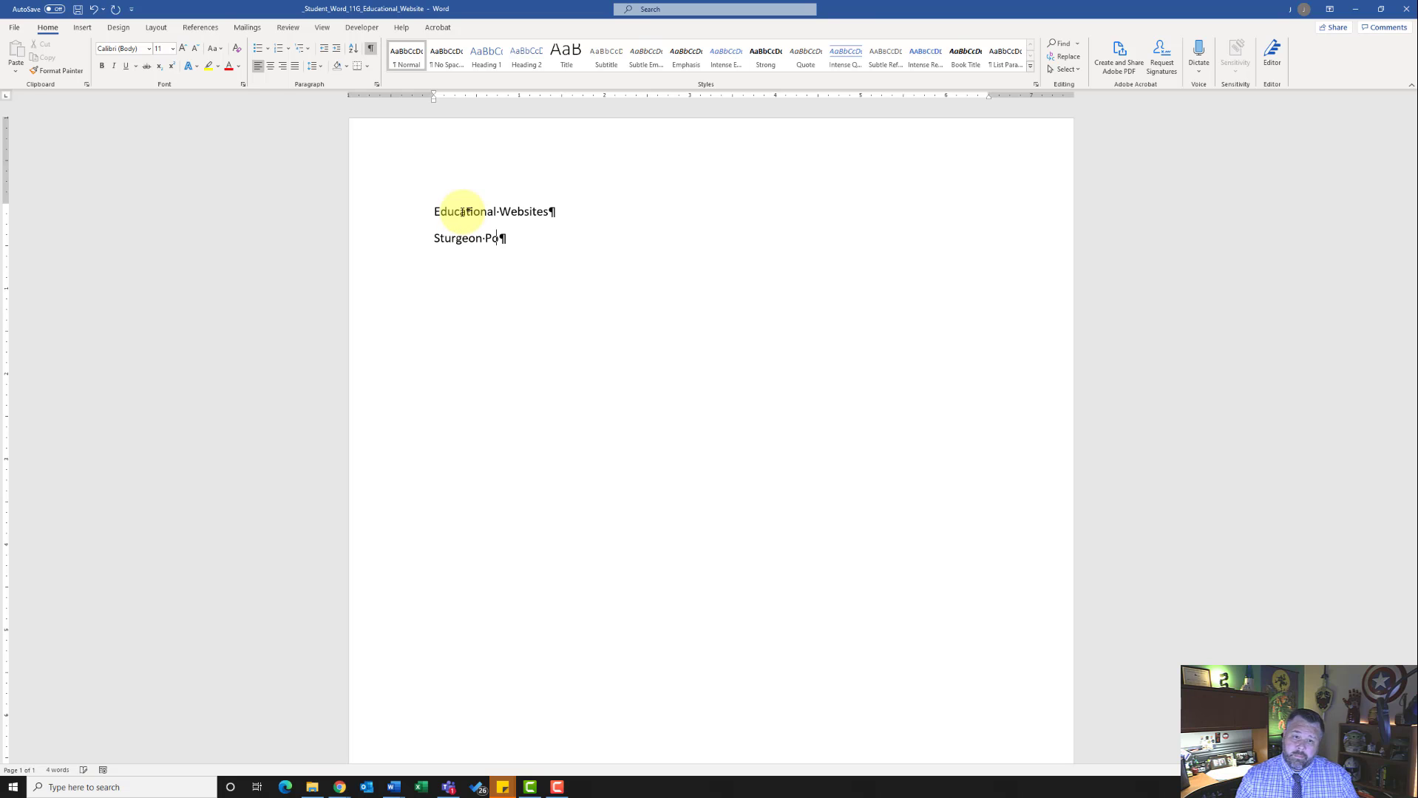
{"action": "type", "text": "int Pro"}
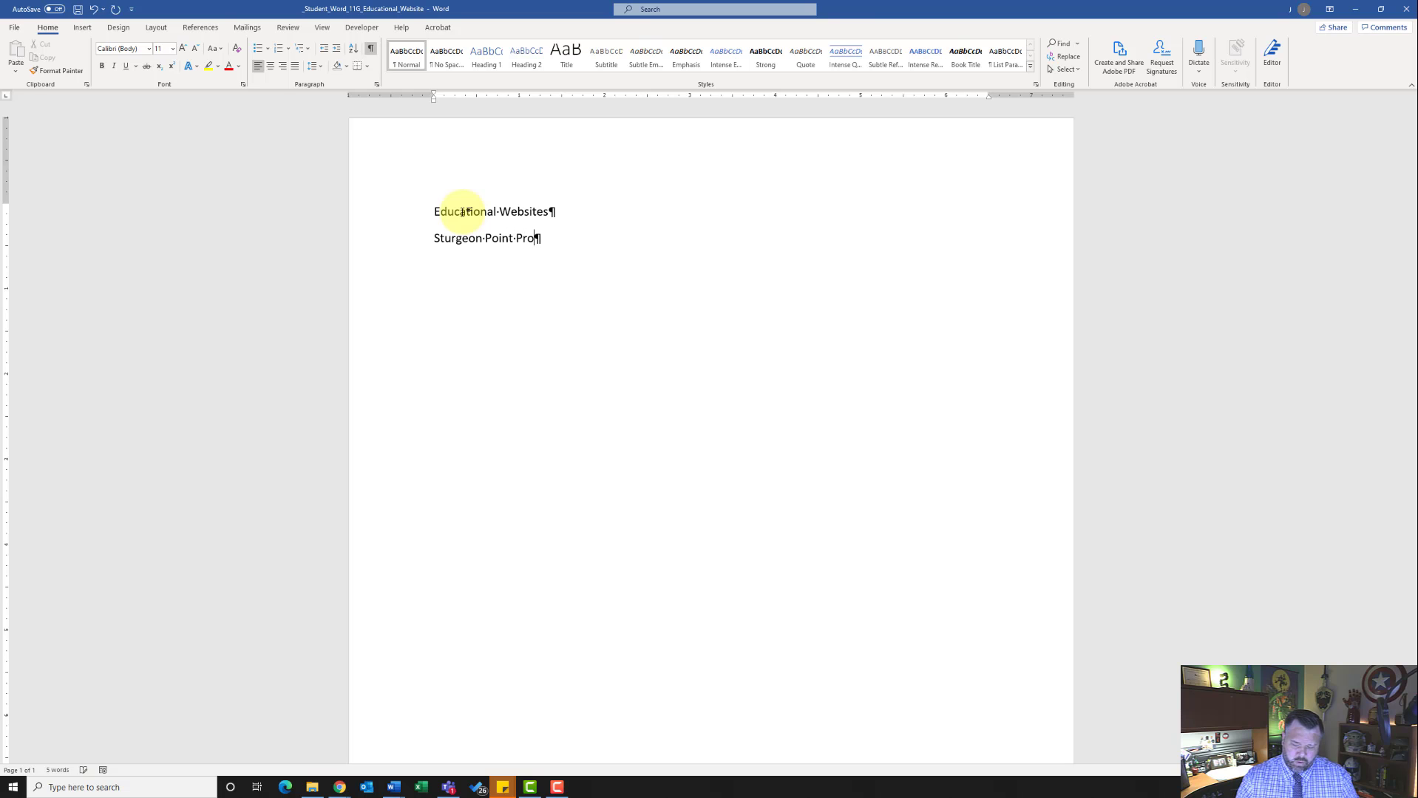
{"action": "type", "text": "ductions is of"}
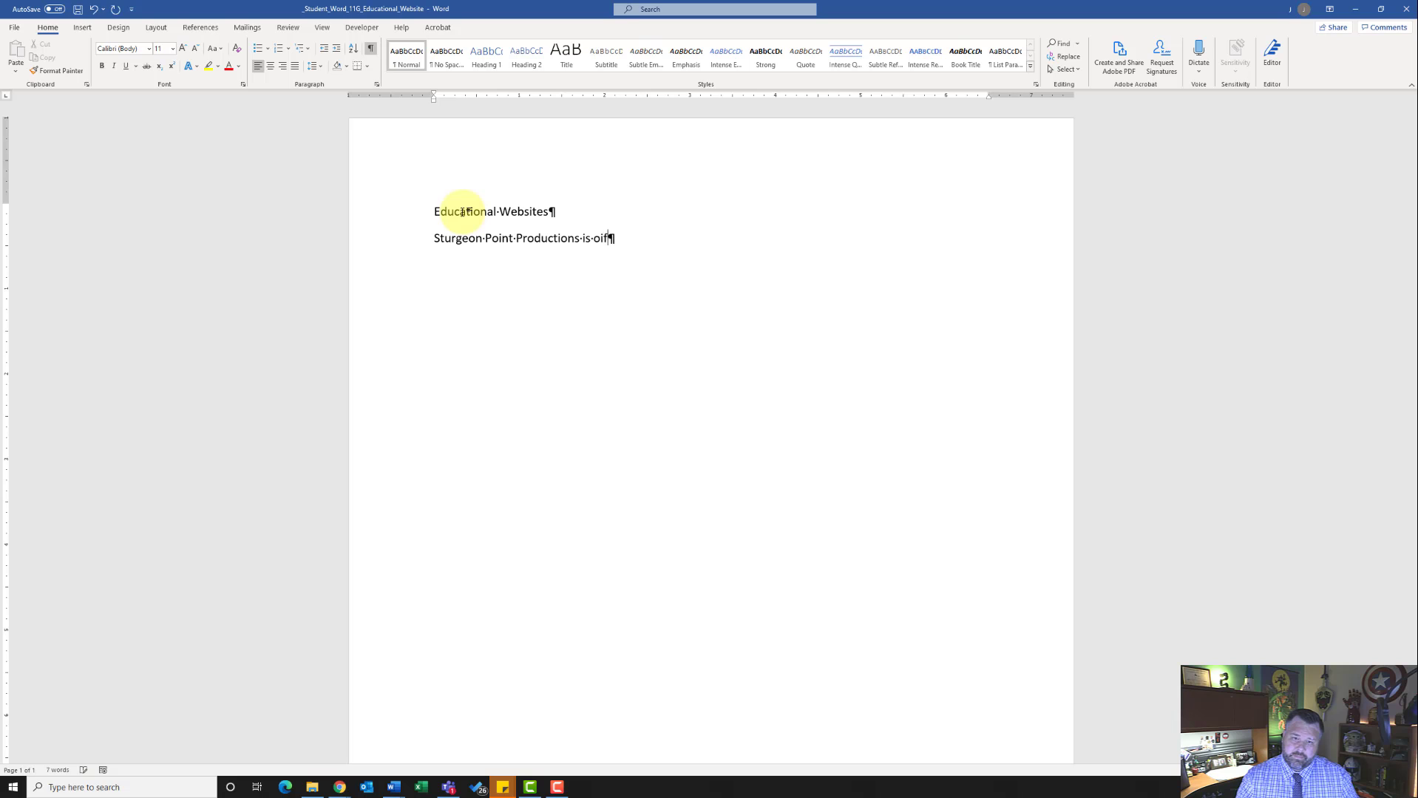
{"action": "type", "text": "fering"}
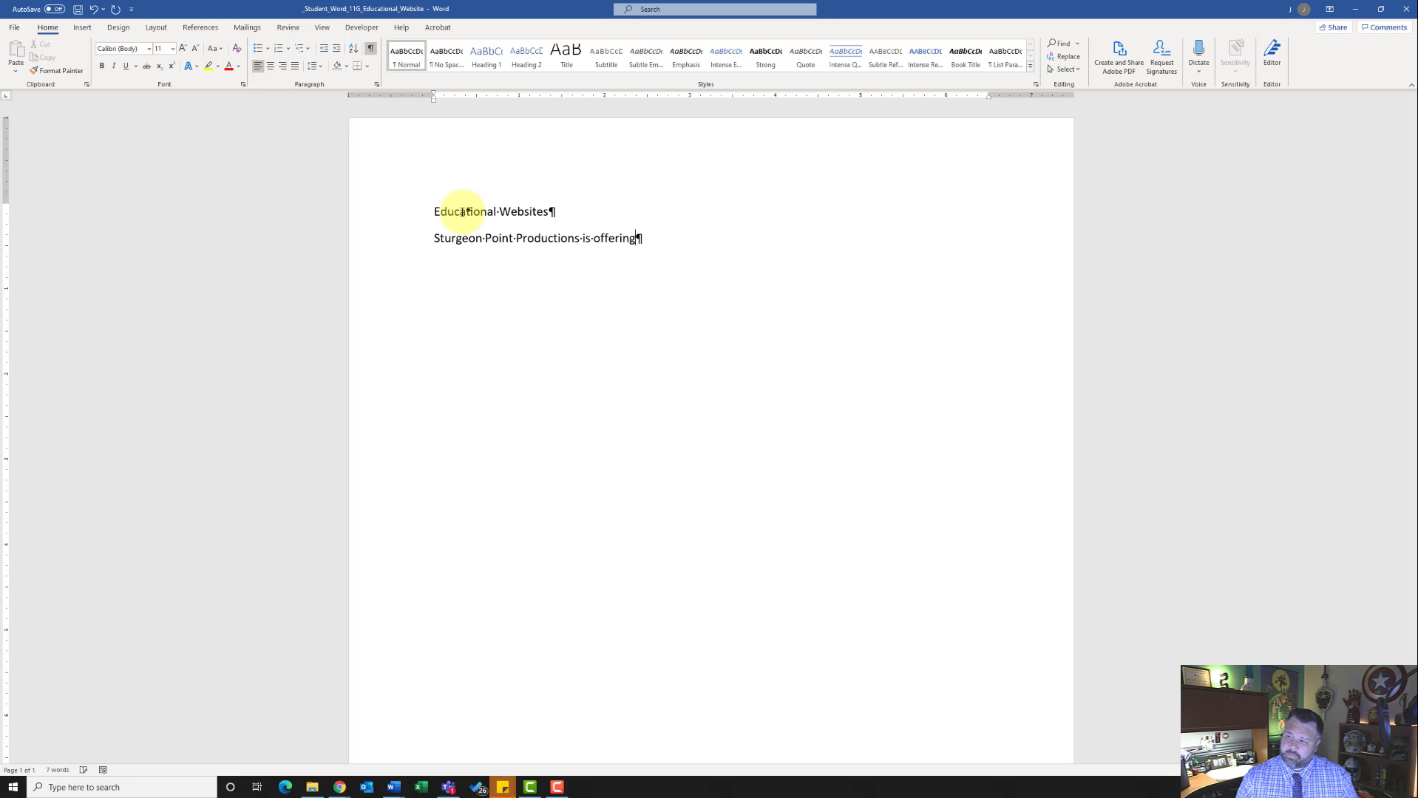
{"action": "type", "text": " web"}
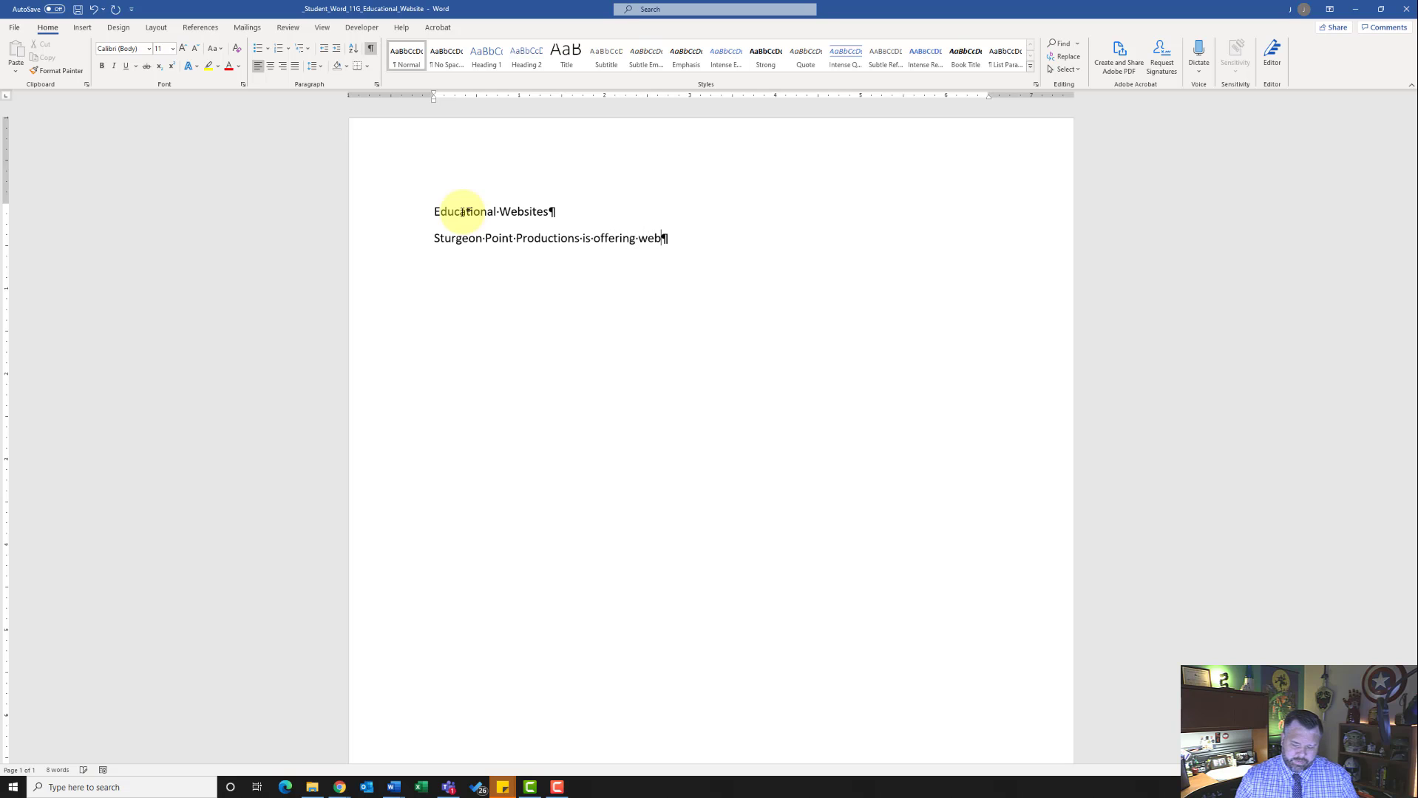
{"action": "type", "text": "site tie-"}
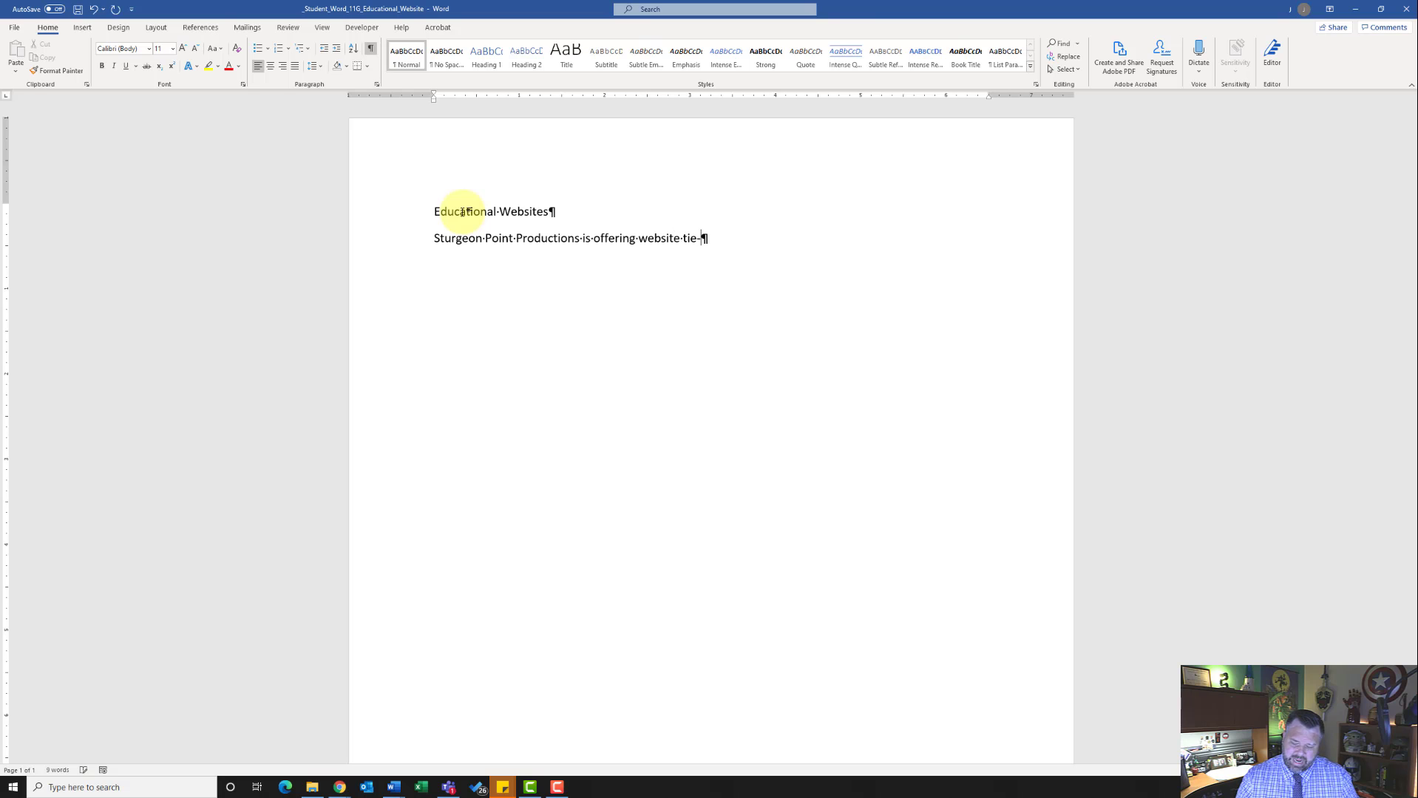
{"action": "type", "text": "in"}
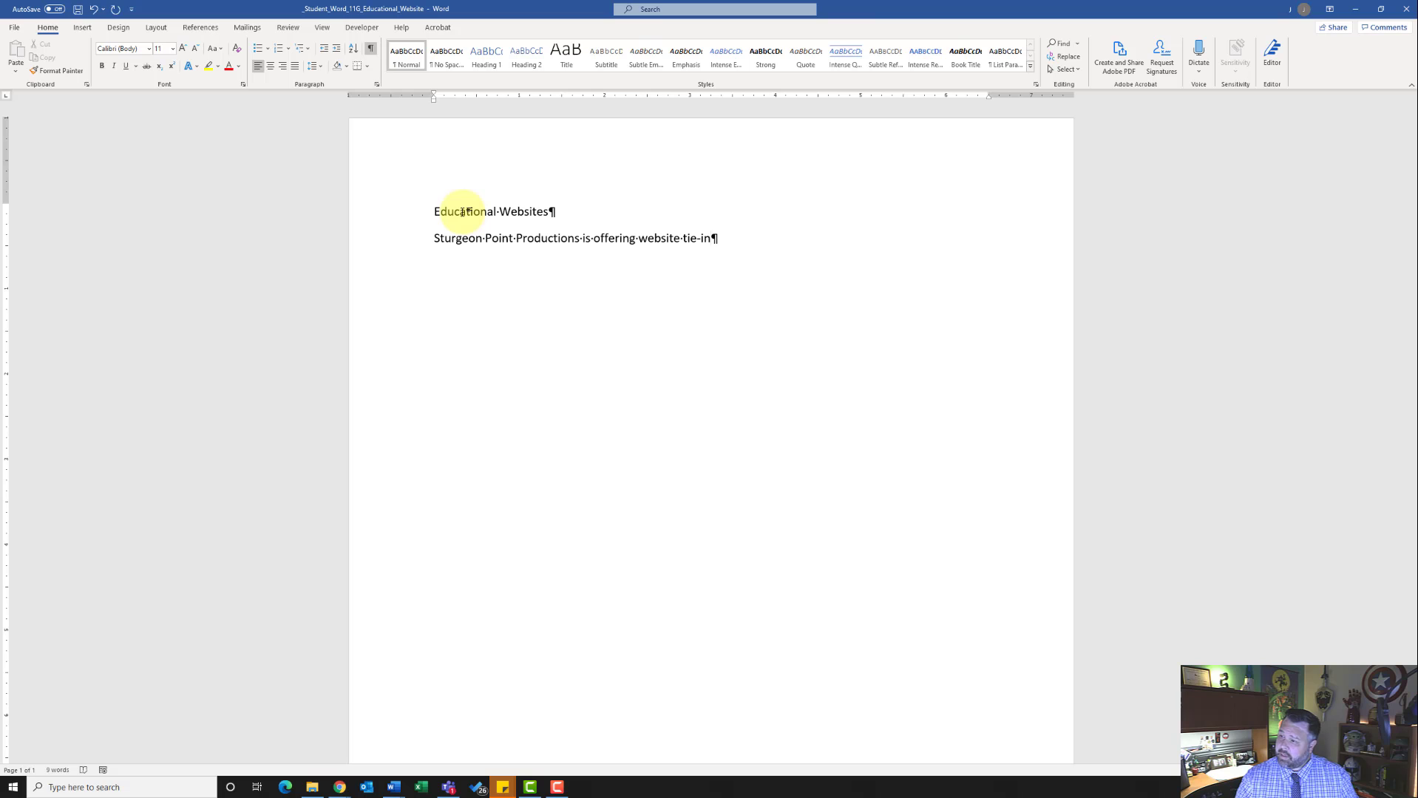
{"action": "type", "text": "s with eve"}
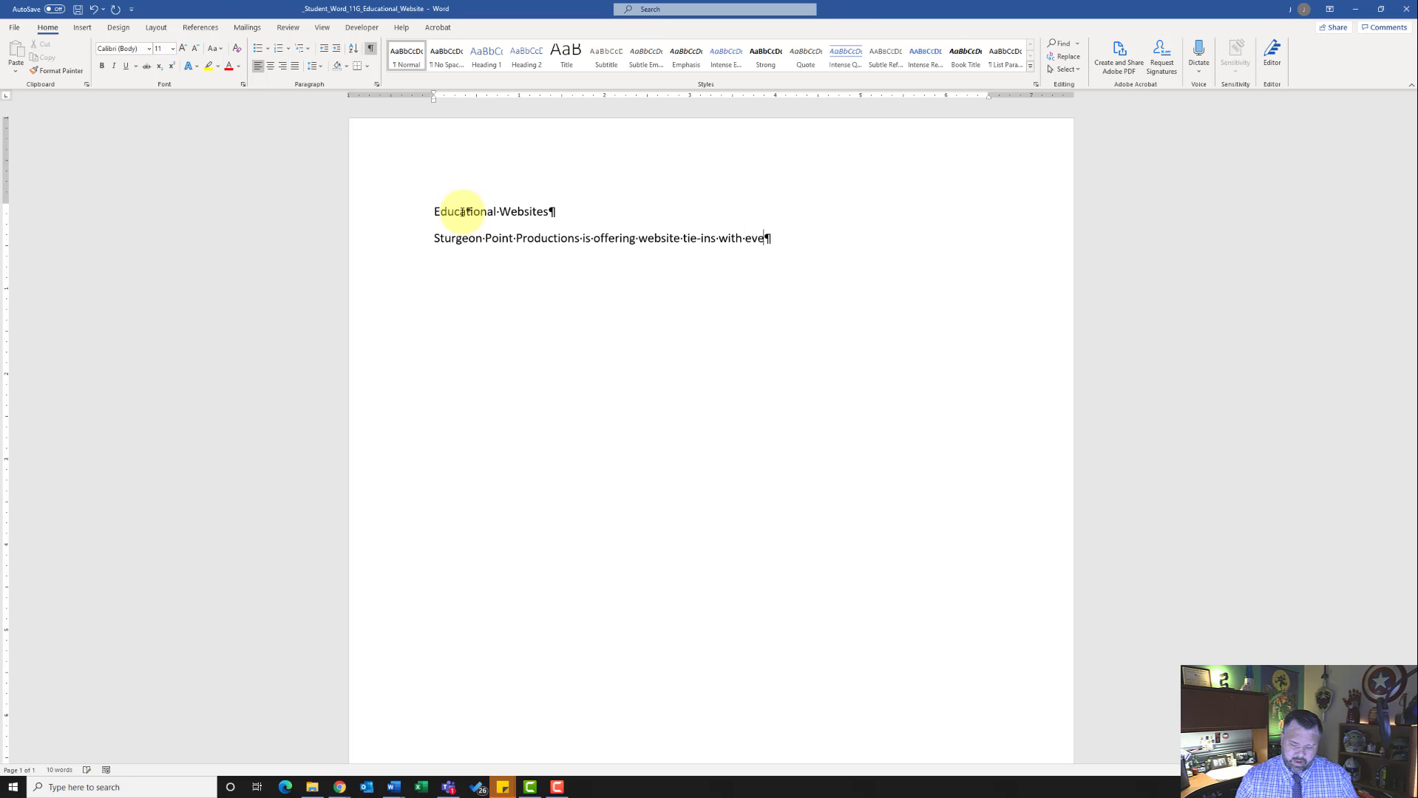
{"action": "type", "text": "ry educational"}
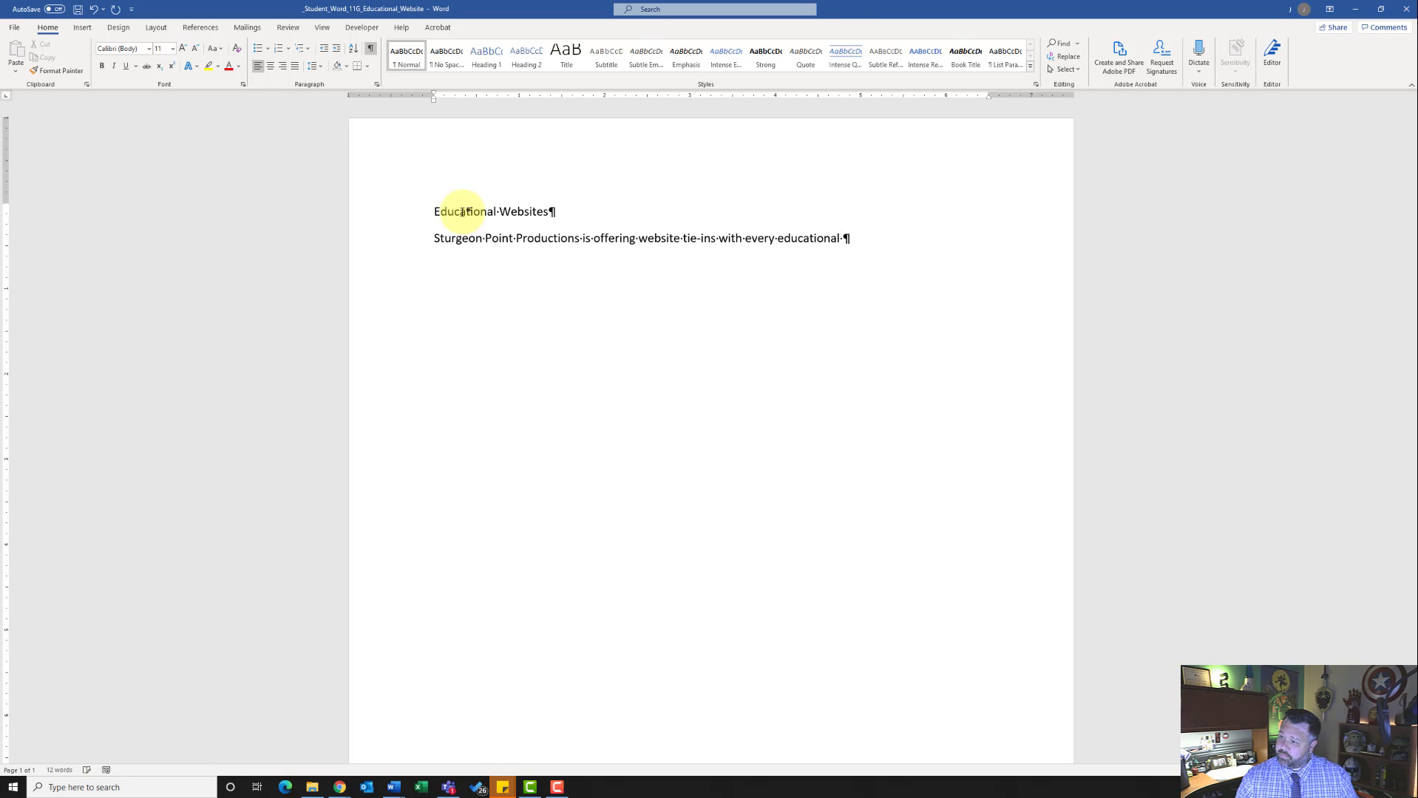
{"action": "type", "text": " video in our ca"}
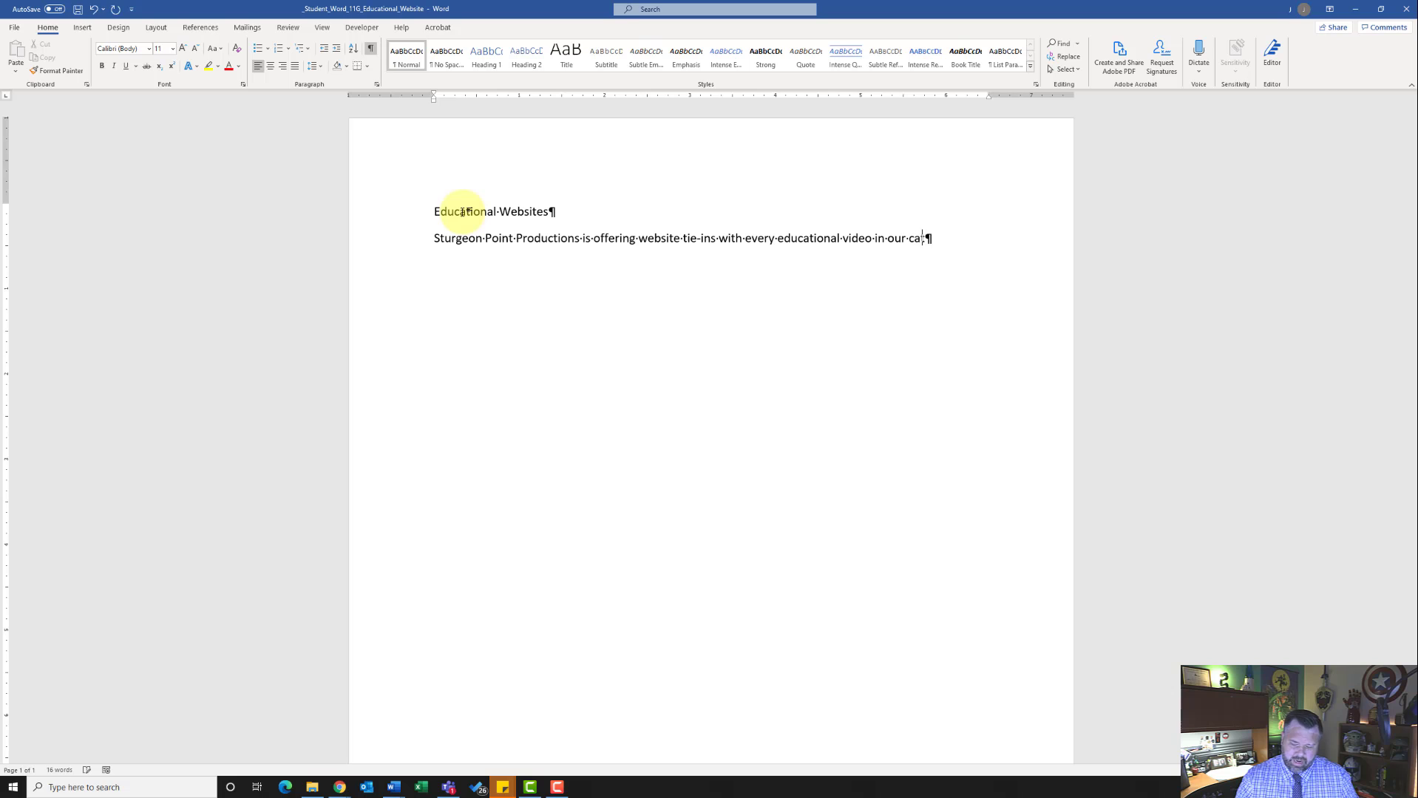
{"action": "type", "text": "telog"}
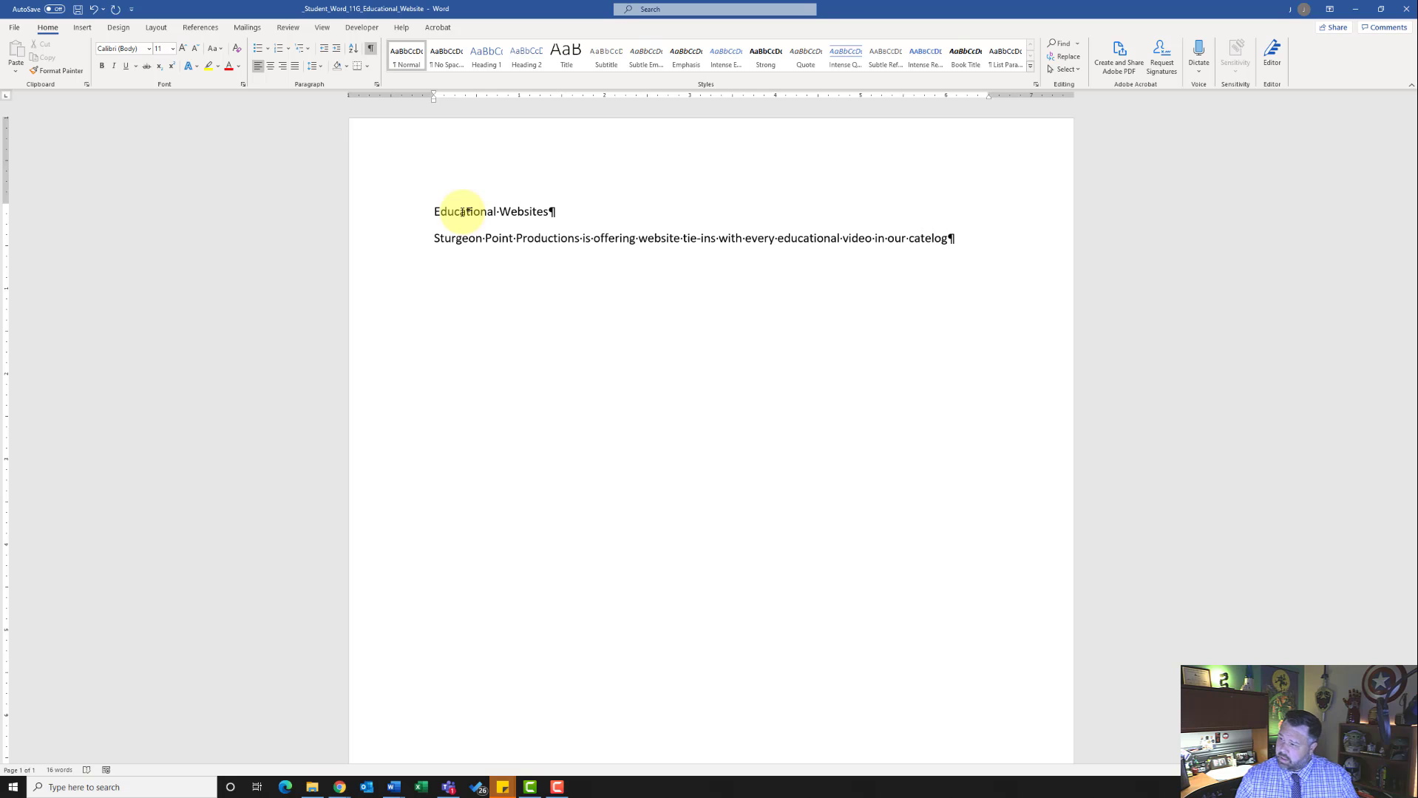
{"action": "type", "text": ","}
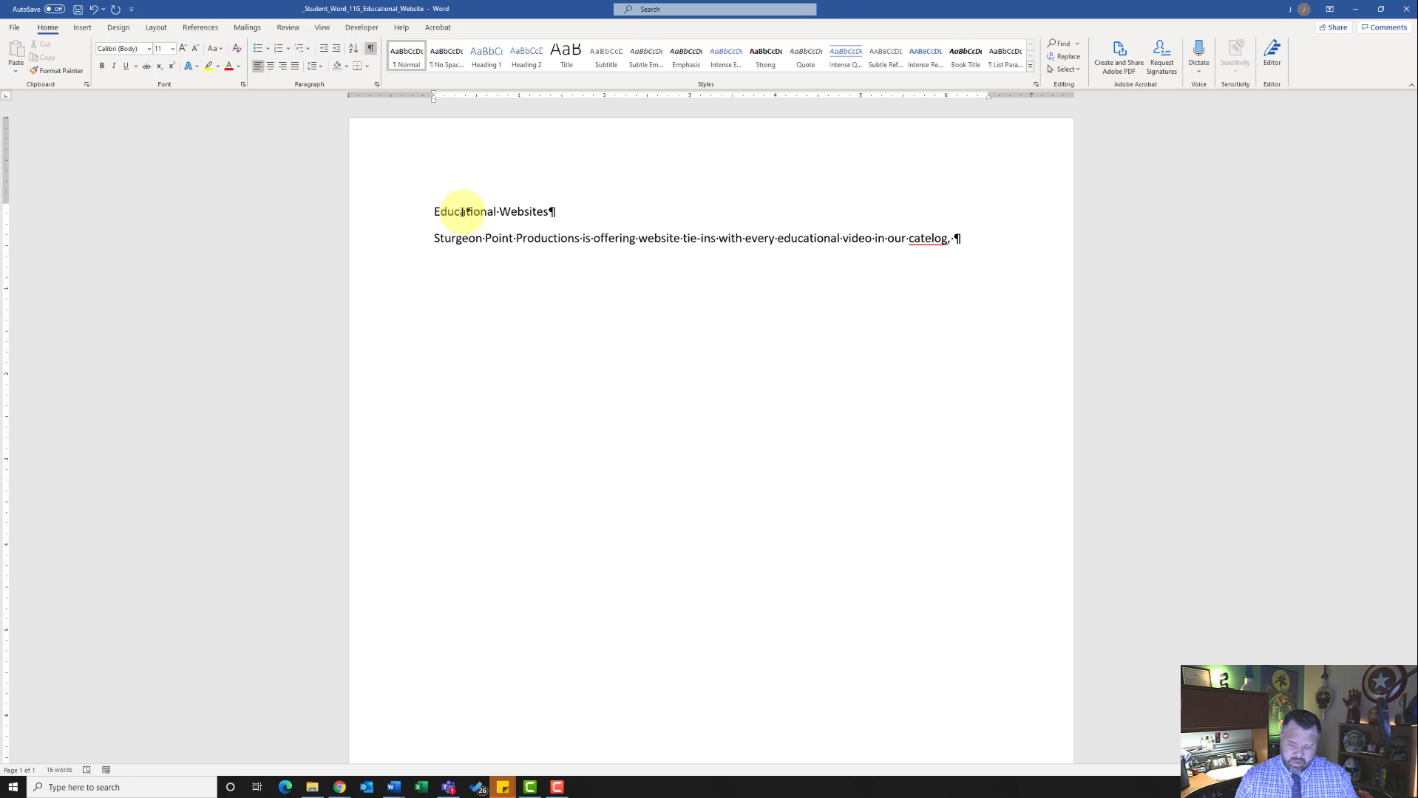
{"action": "type", "text": " at no additiona"}
{"action": "type", "text": "l "}
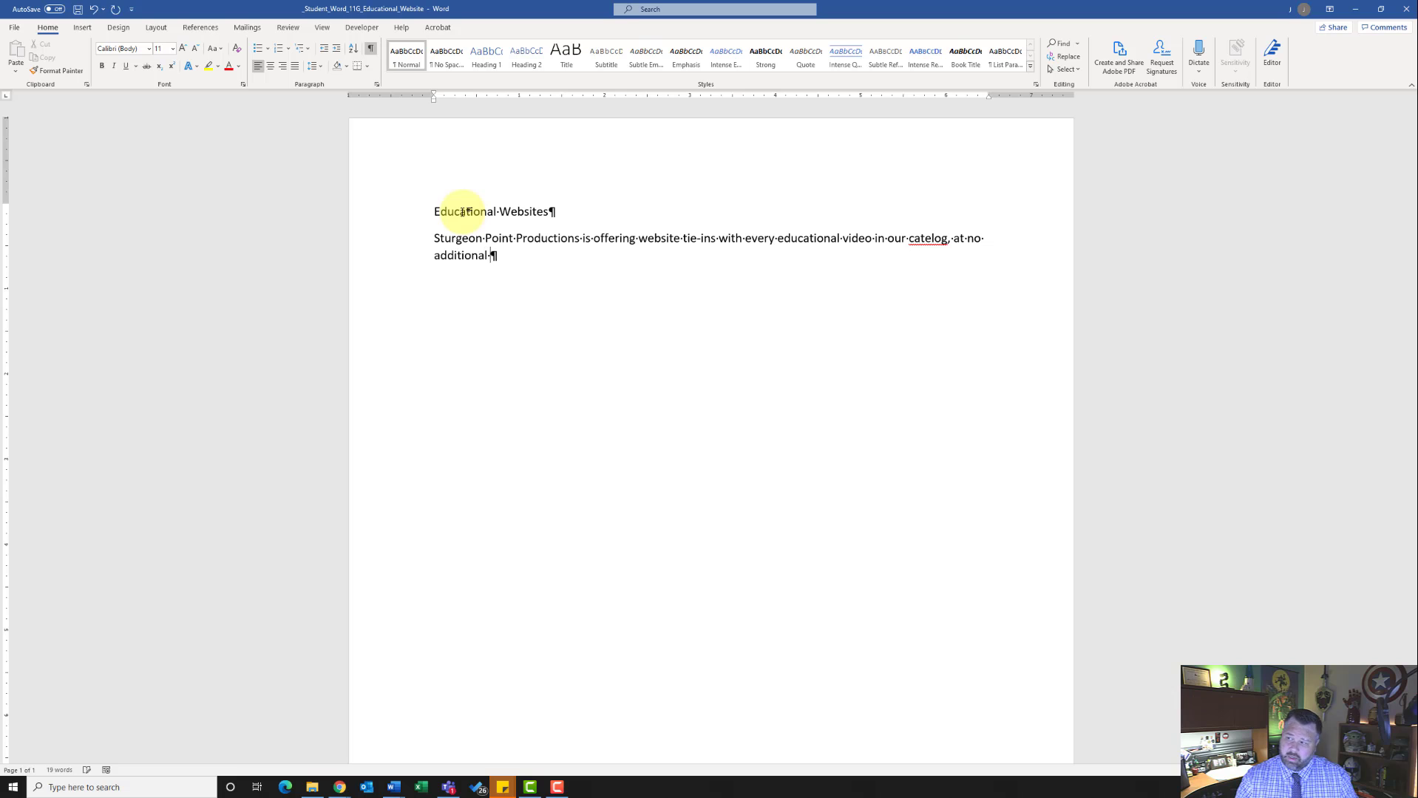
{"action": "type", "text": "cost."}
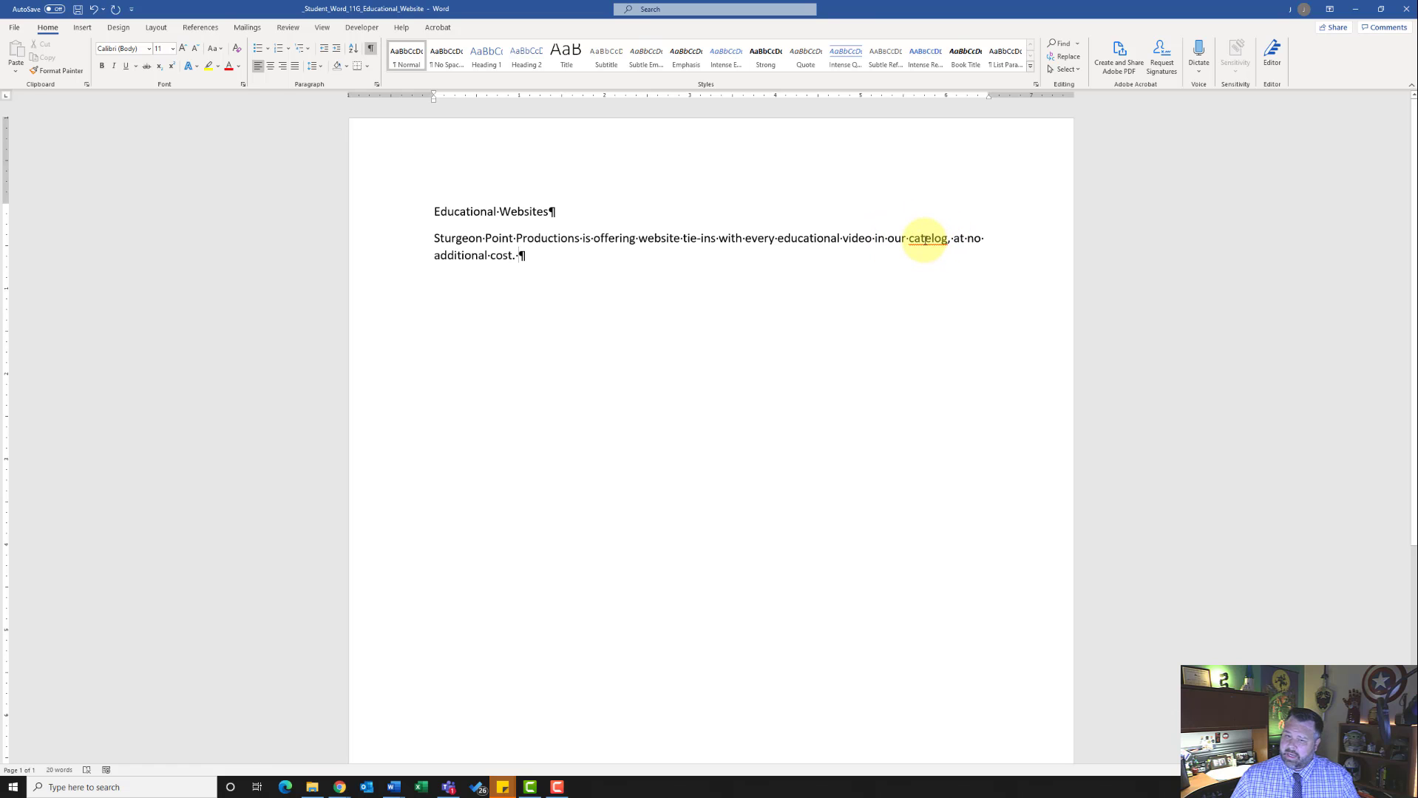
- Correct the misspelled word "catelog" to the suggestion "catalog" and place the cursor at the end of the paragraph
{"action": "right_click", "coordinate": [920, 238]}
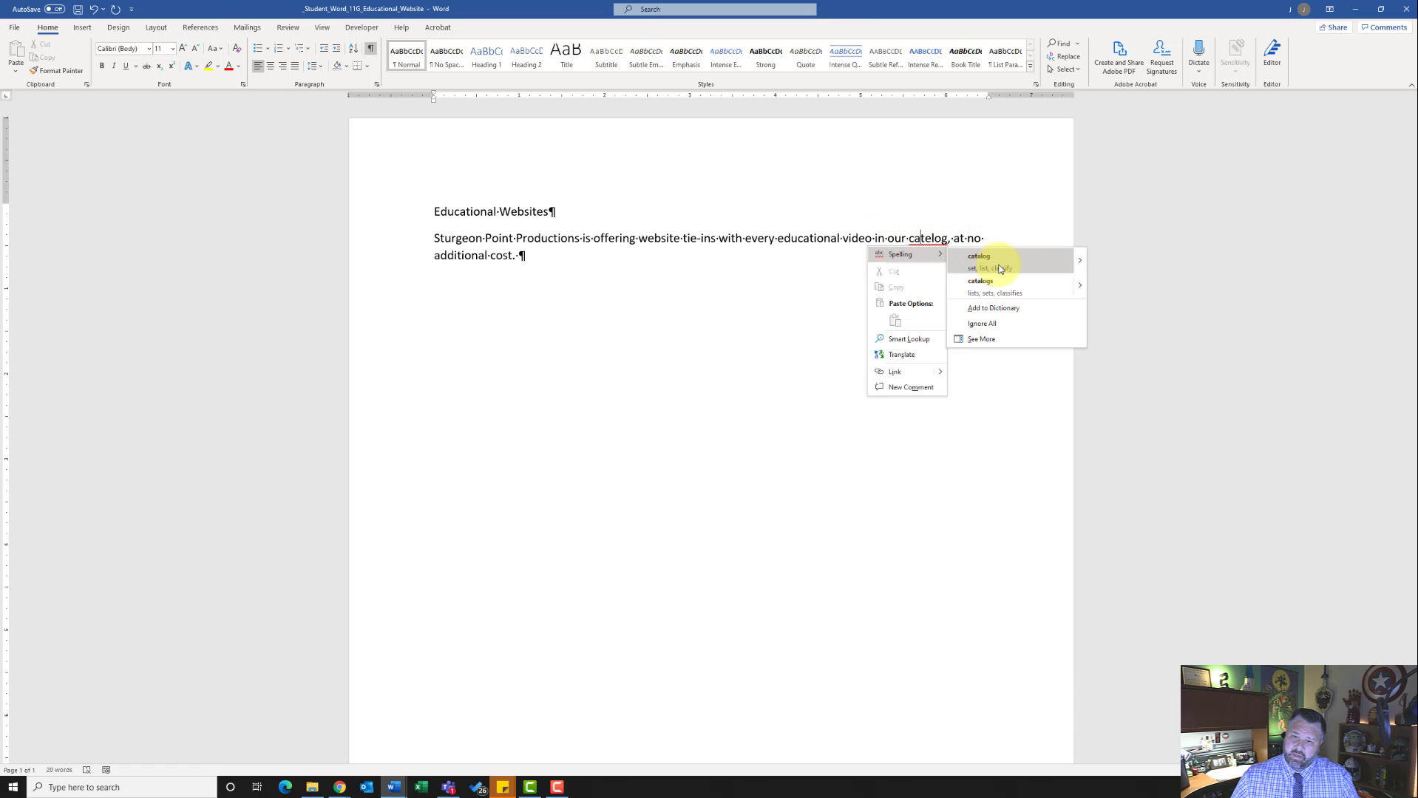
{"action": "left_click", "coordinate": [996, 267]}
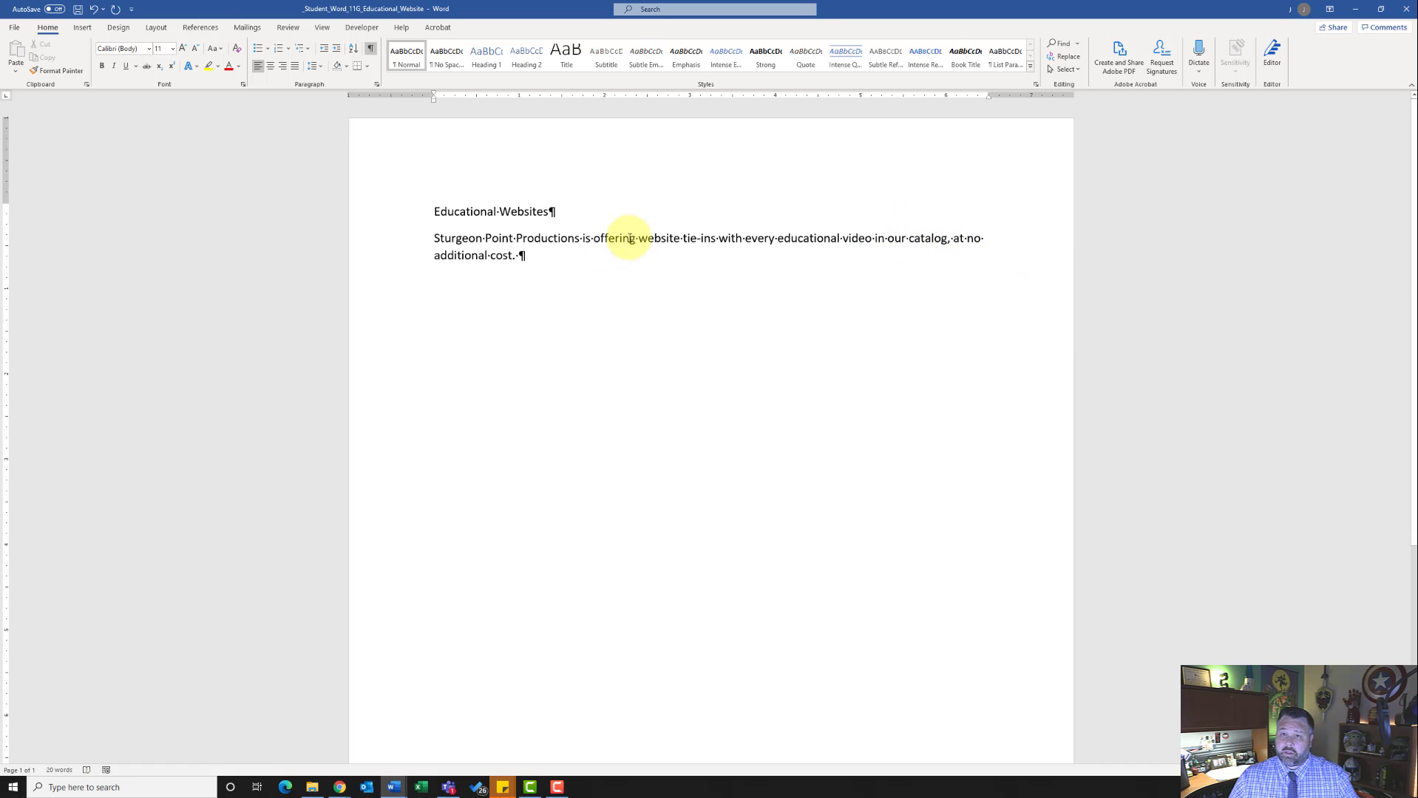
{"action": "left_click", "coordinate": [519, 255]}
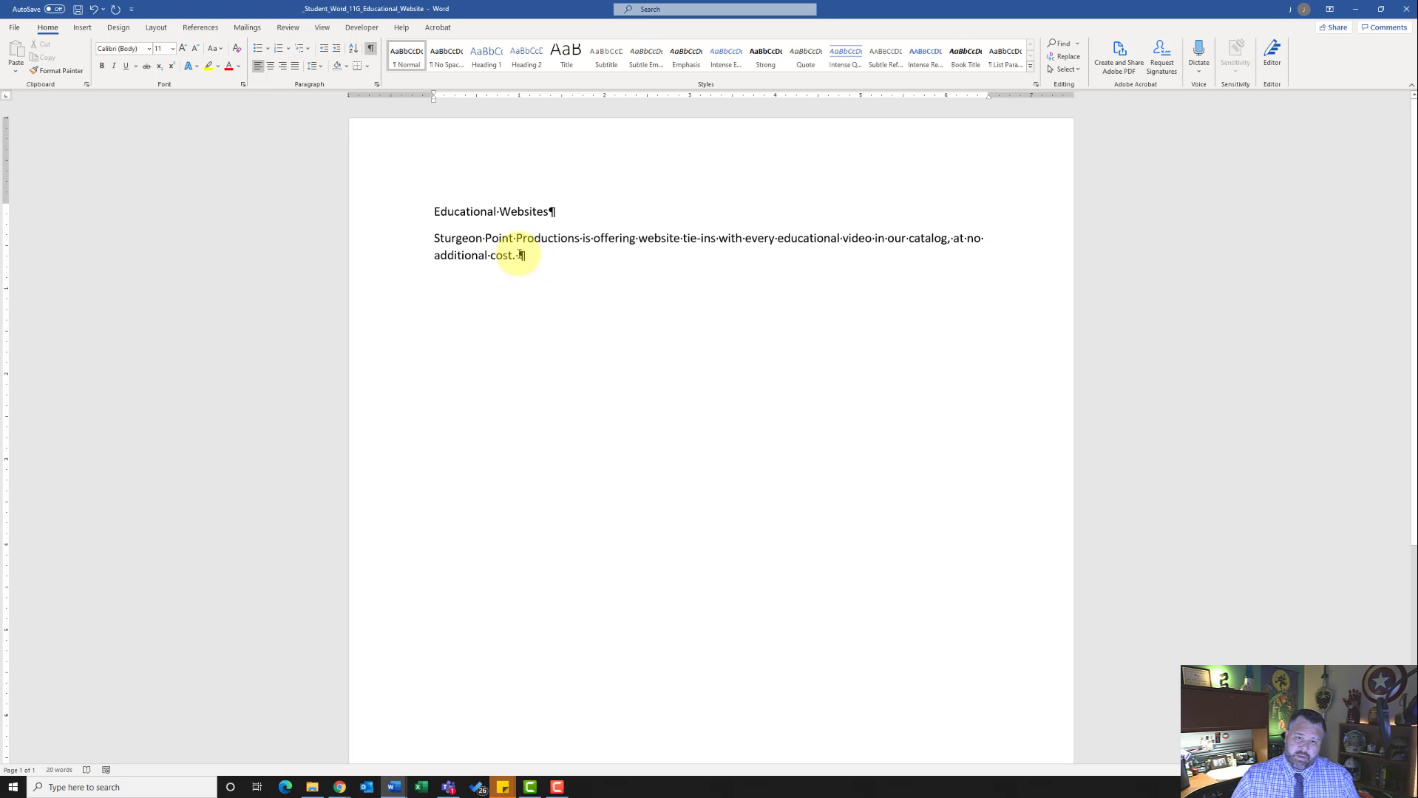
- Hide the document's formatting marks and show them again
{"action": "scroll", "coordinate": [519, 256], "scroll_direction": "up", "scroll_amount": 10}
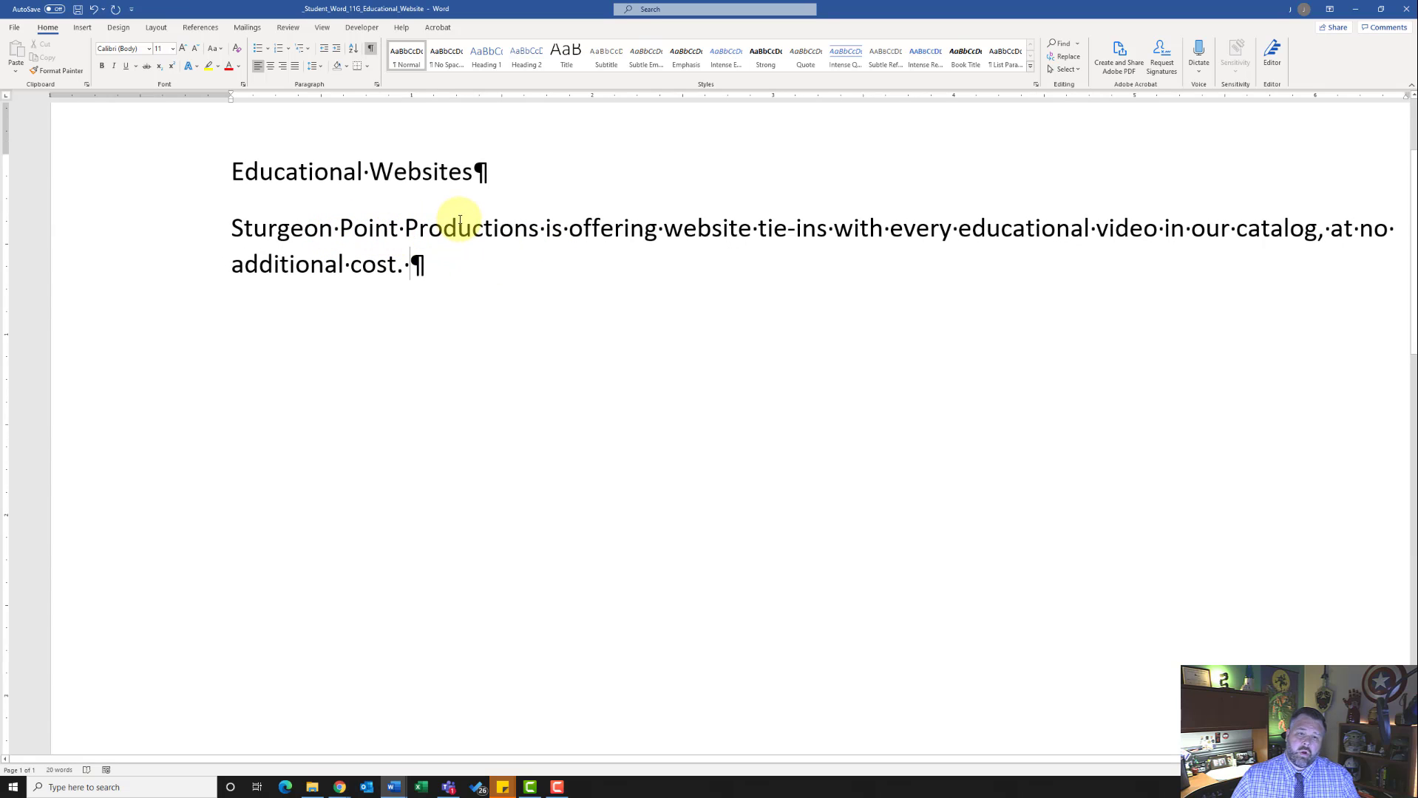
{"action": "left_click", "coordinate": [371, 50]}
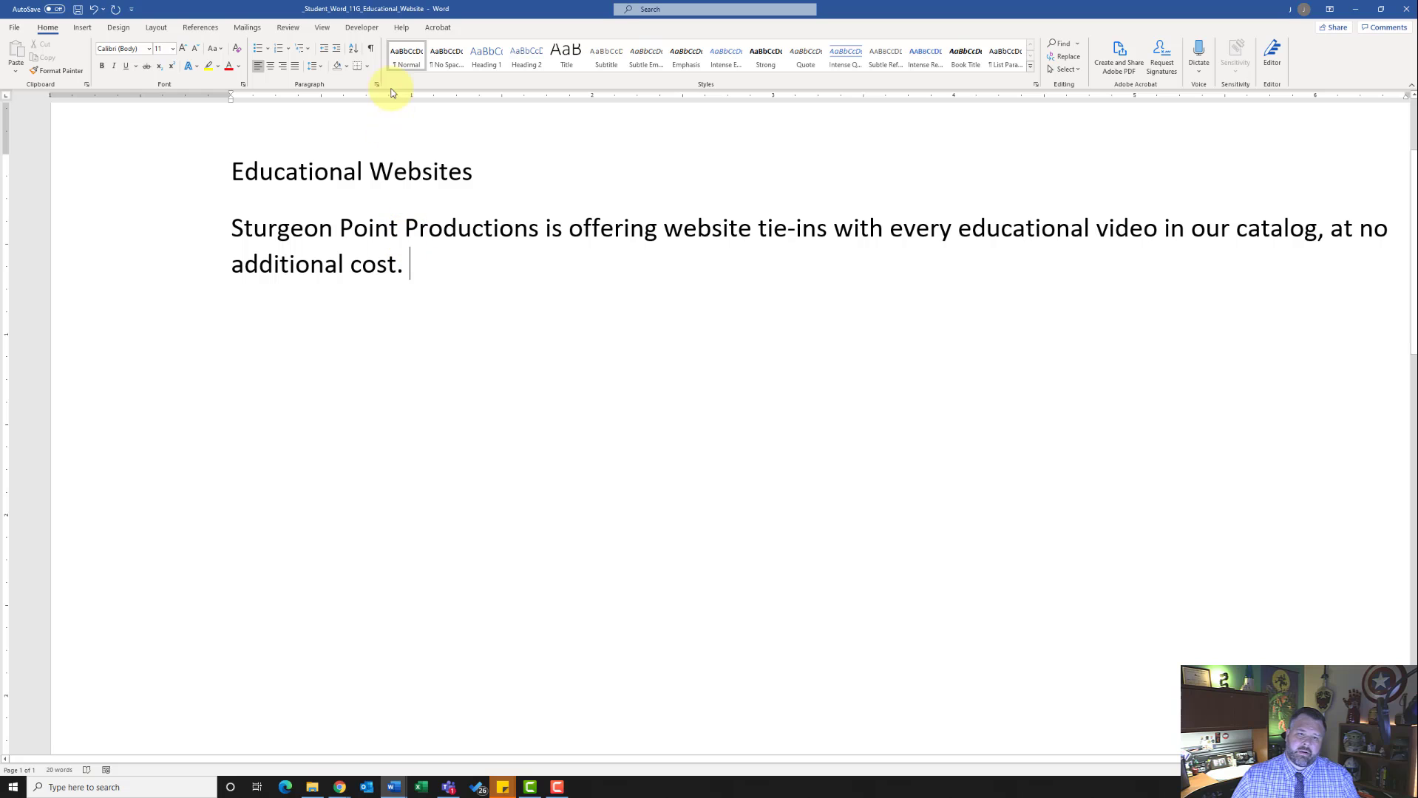
{"action": "left_click", "coordinate": [370, 51]}
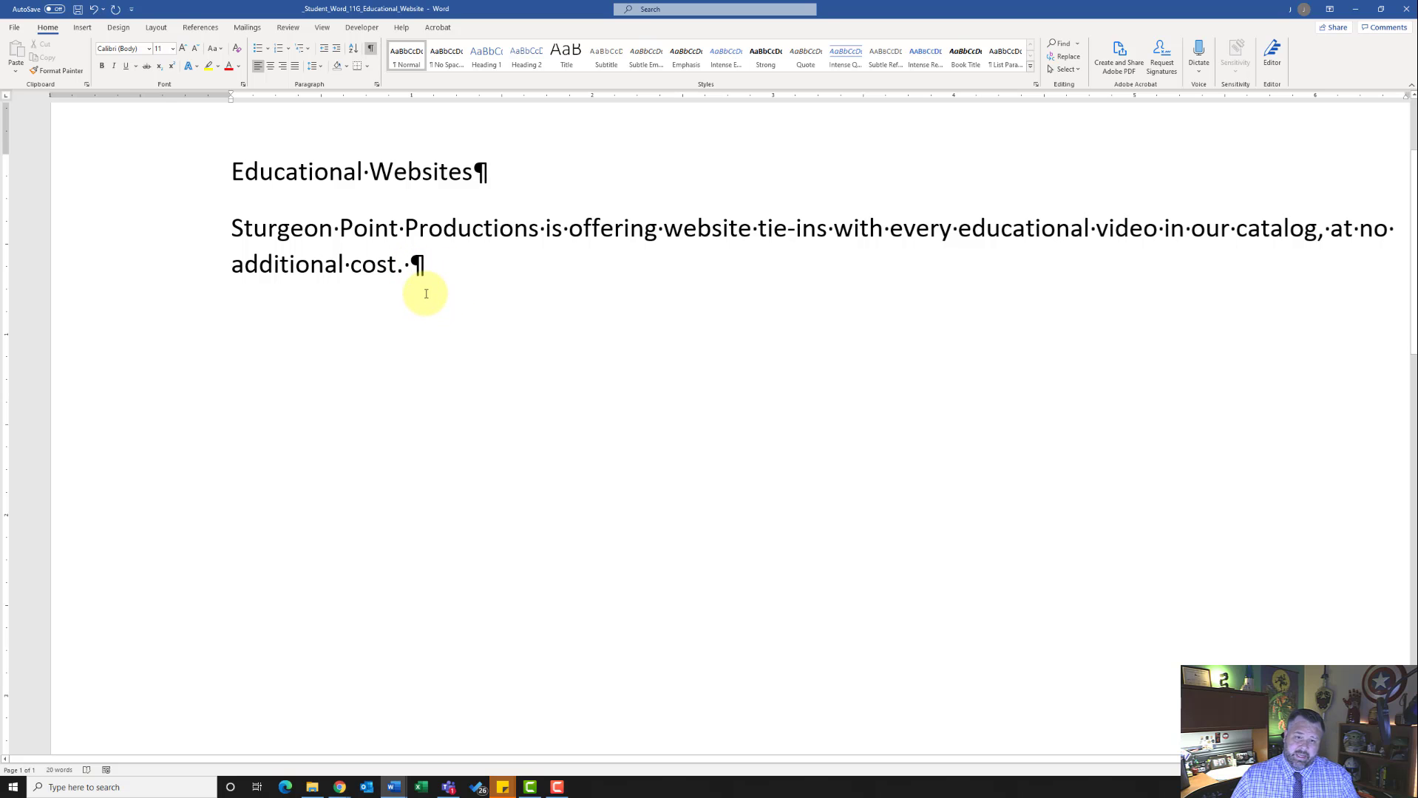
{"action": "scroll", "coordinate": [425, 295], "scroll_direction": "down", "scroll_amount": 5, "text": "ctrl"}
{"action": "scroll", "coordinate": [426, 294], "scroll_direction": "down", "scroll_amount": 2, "text": "ctrl"}
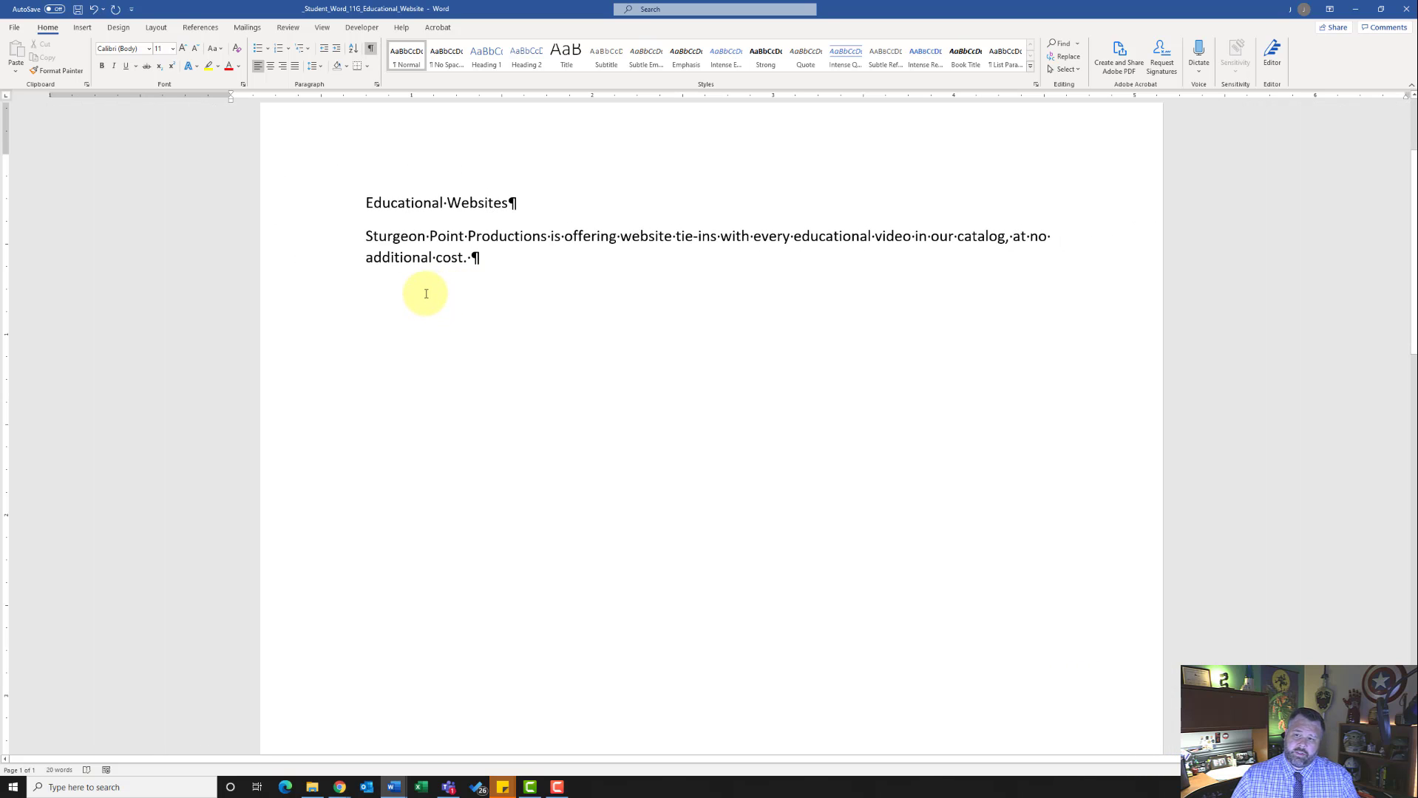
{"action": "scroll", "coordinate": [484, 306], "scroll_direction": "down", "scroll_amount": 3, "text": "ctrl"}
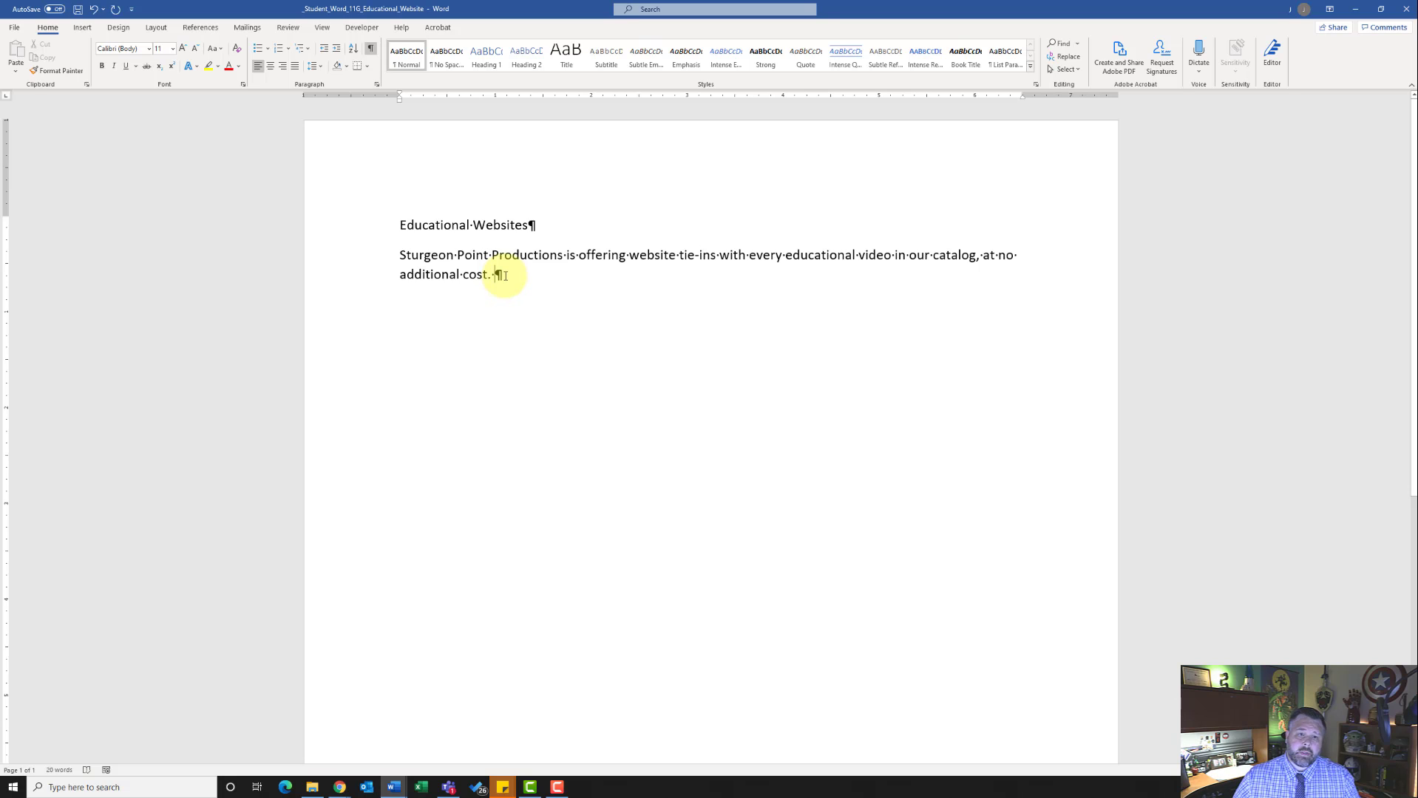
- Insert the text from the w11G_Education file in the Downloads folder at the end of the paragraph
{"action": "left_click", "coordinate": [83, 28]}
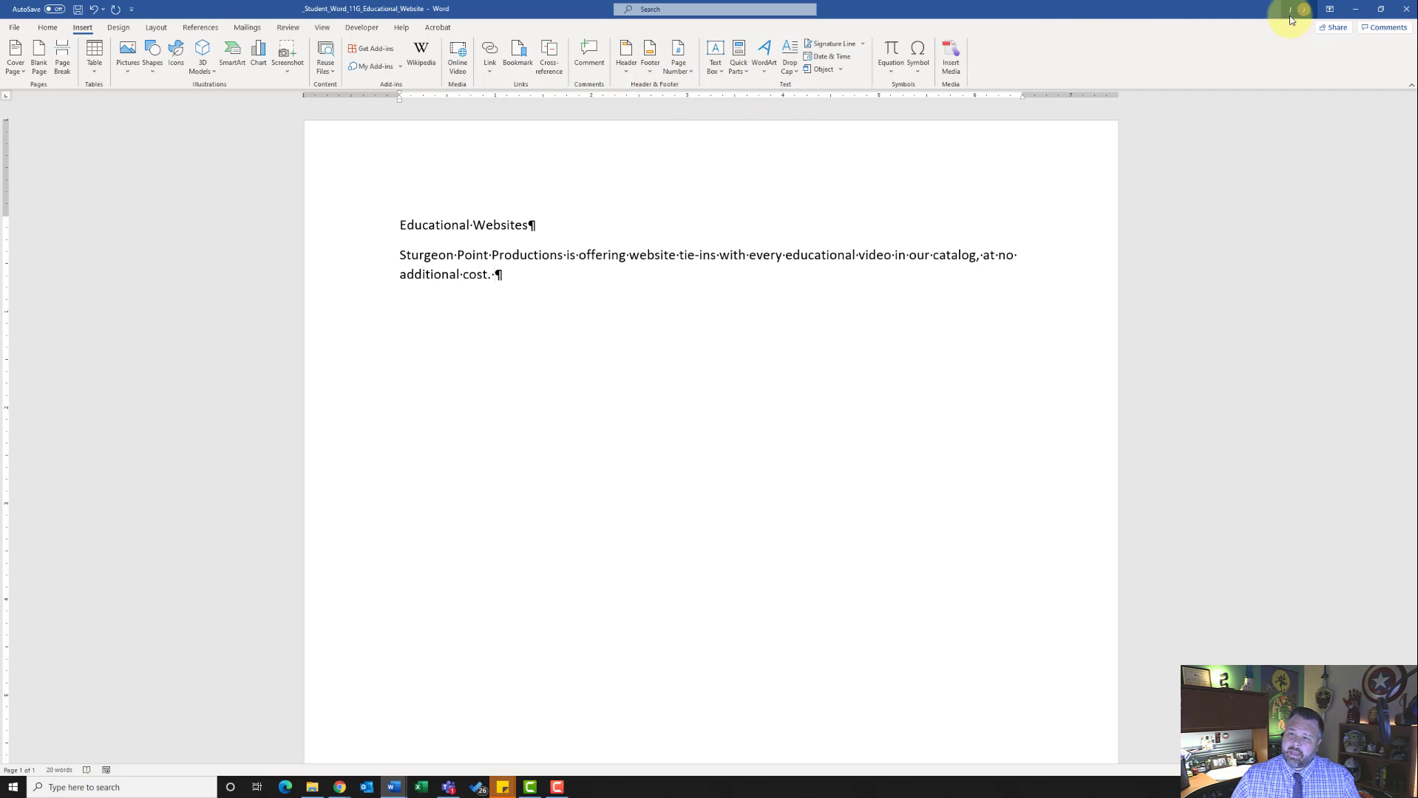
{"action": "left_click", "coordinate": [836, 74]}
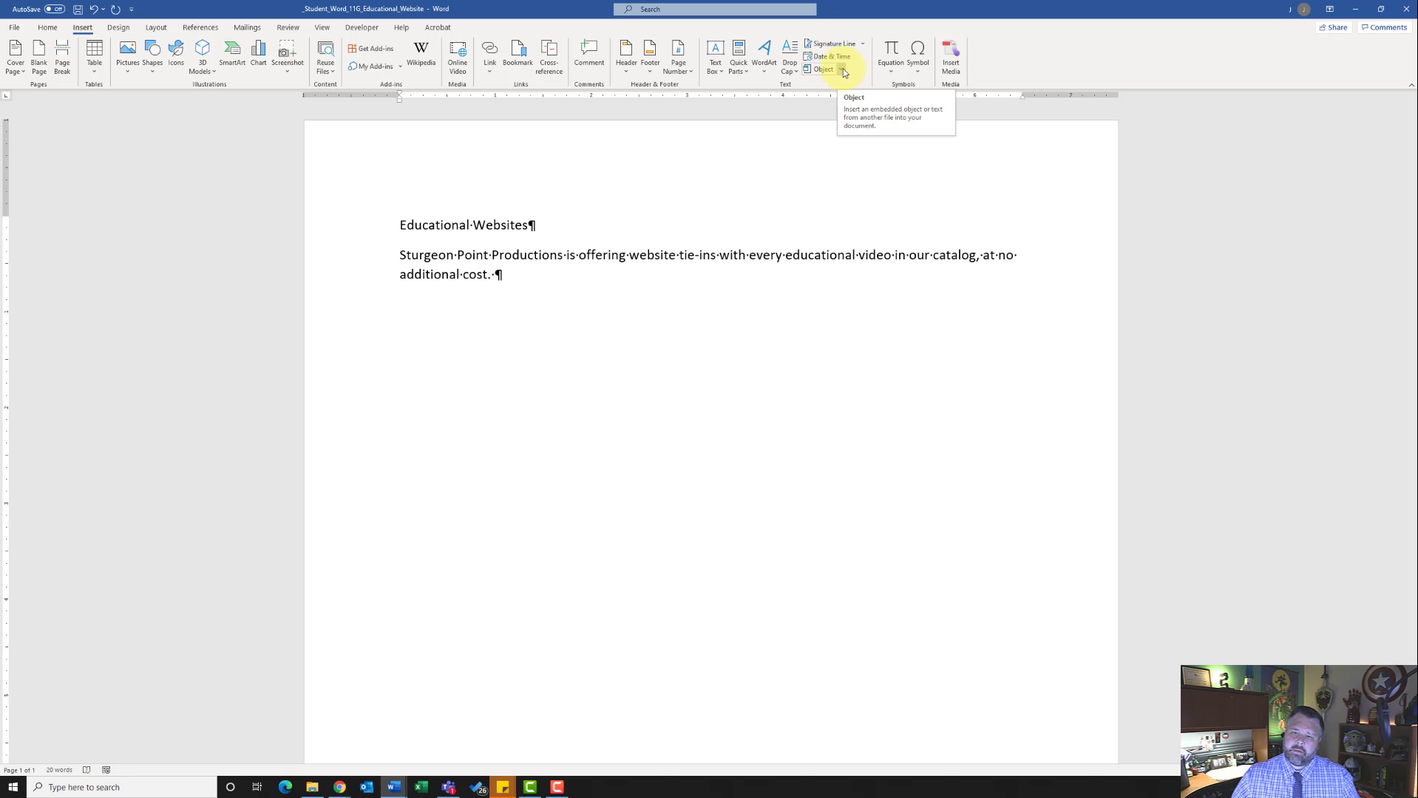
{"action": "left_click", "coordinate": [842, 69]}
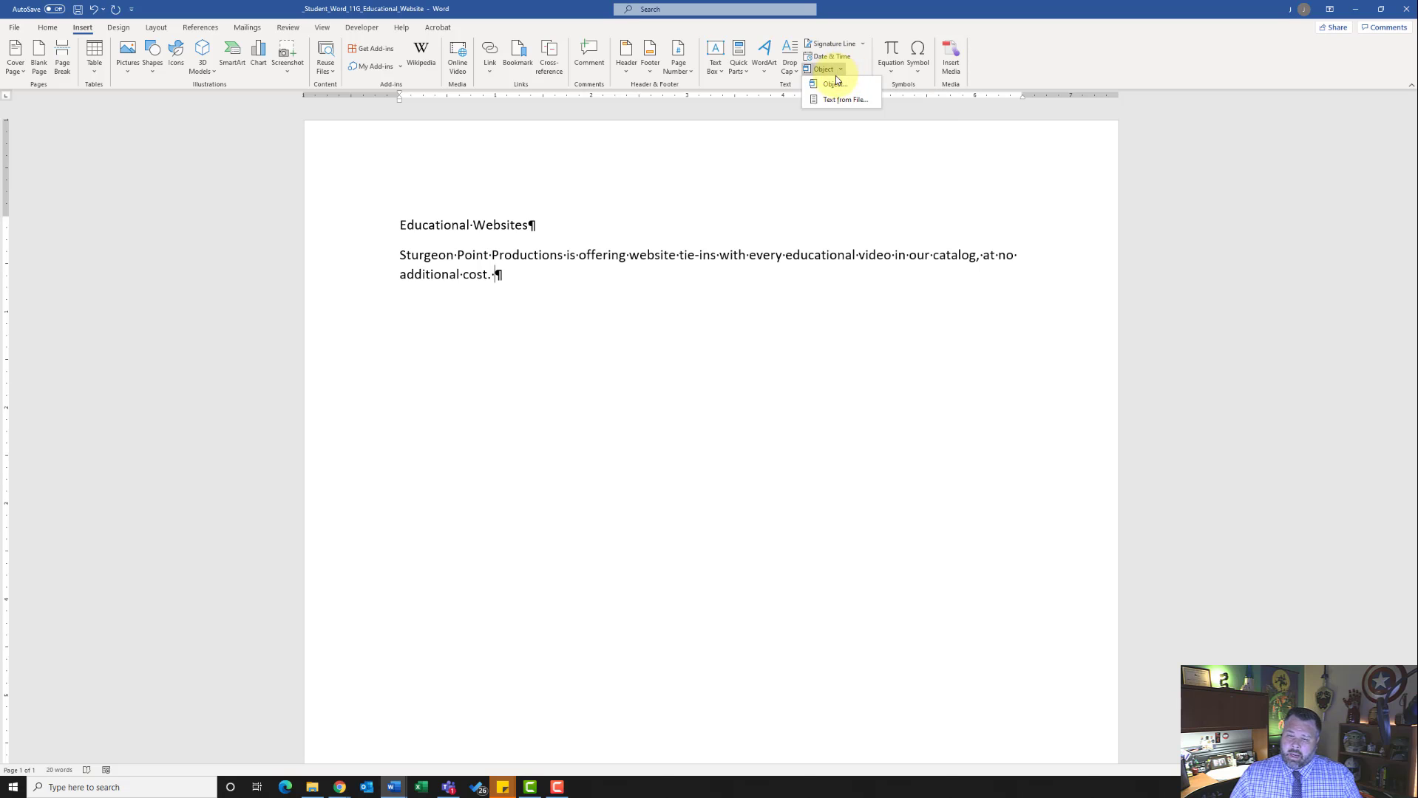
{"action": "left_click", "coordinate": [836, 101]}
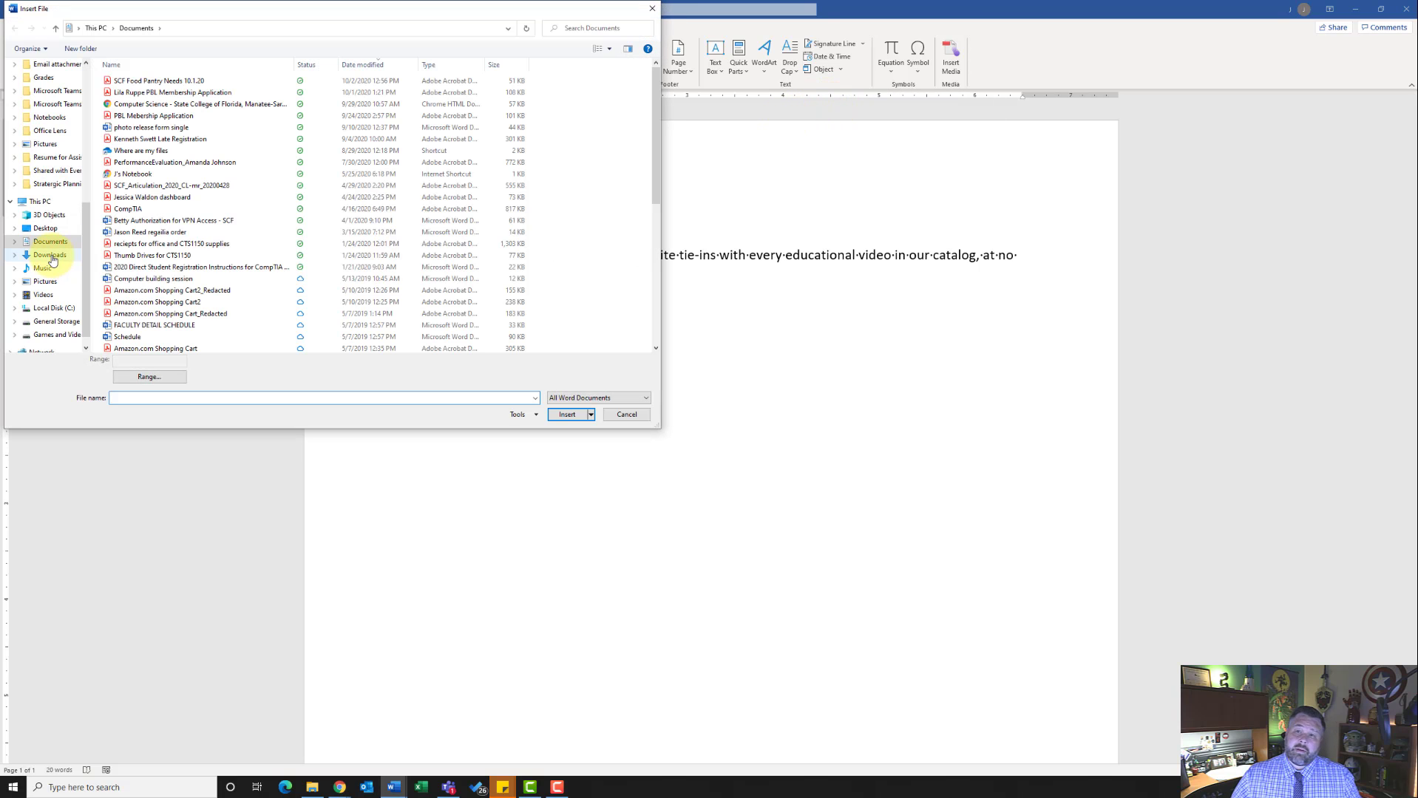
{"action": "left_click", "coordinate": [48, 255]}
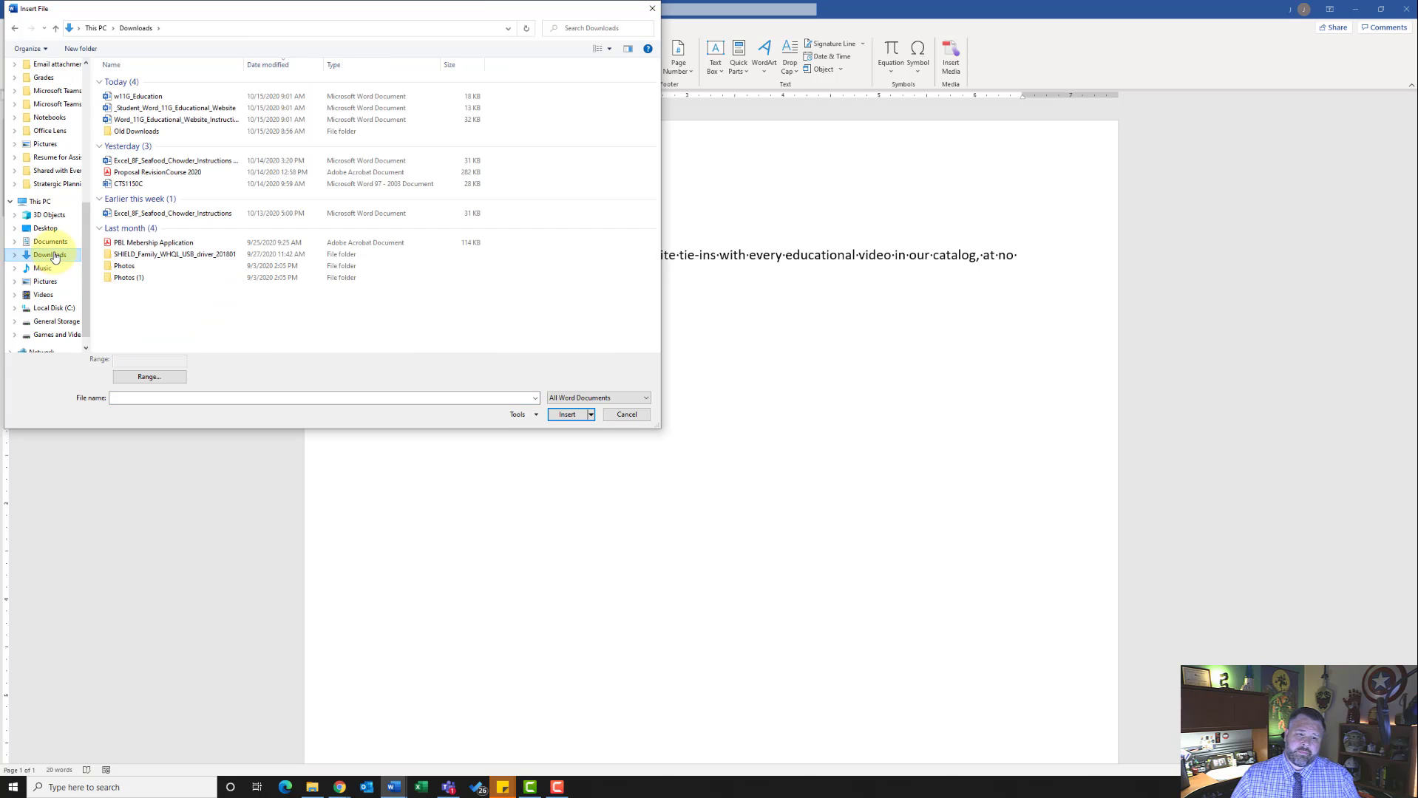
{"action": "left_click", "coordinate": [154, 101]}
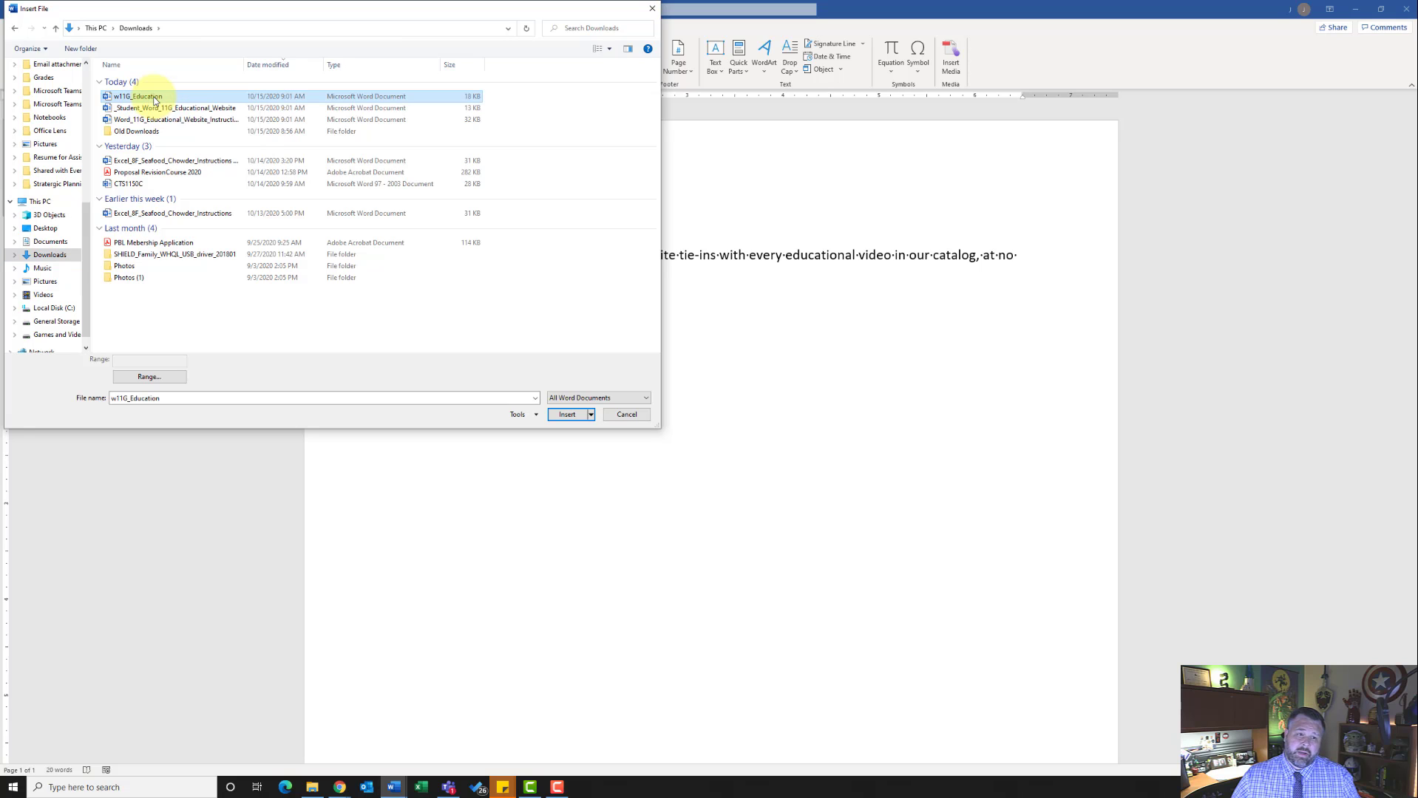
{"action": "left_click", "coordinate": [567, 416]}
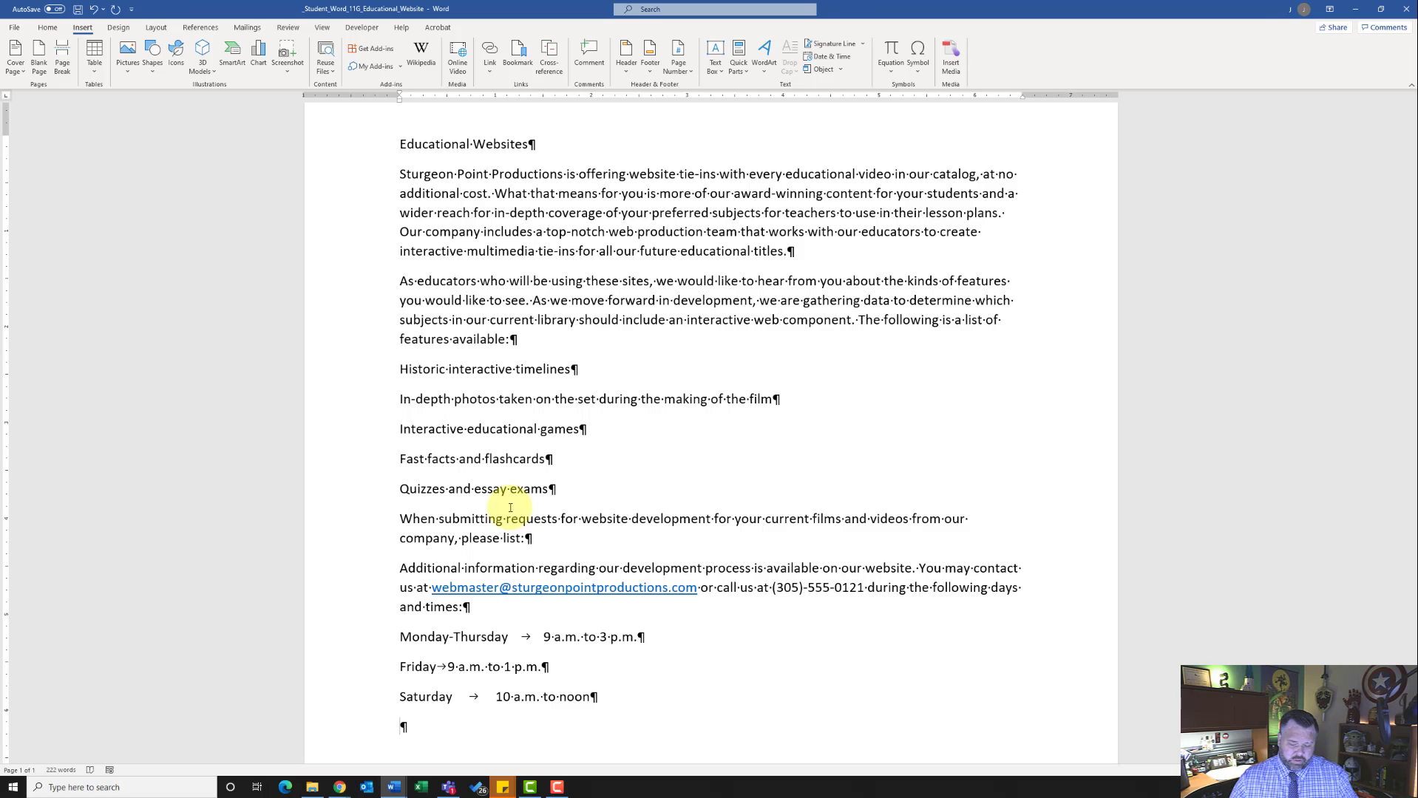
{"action": "key", "text": "ctrl+a"}
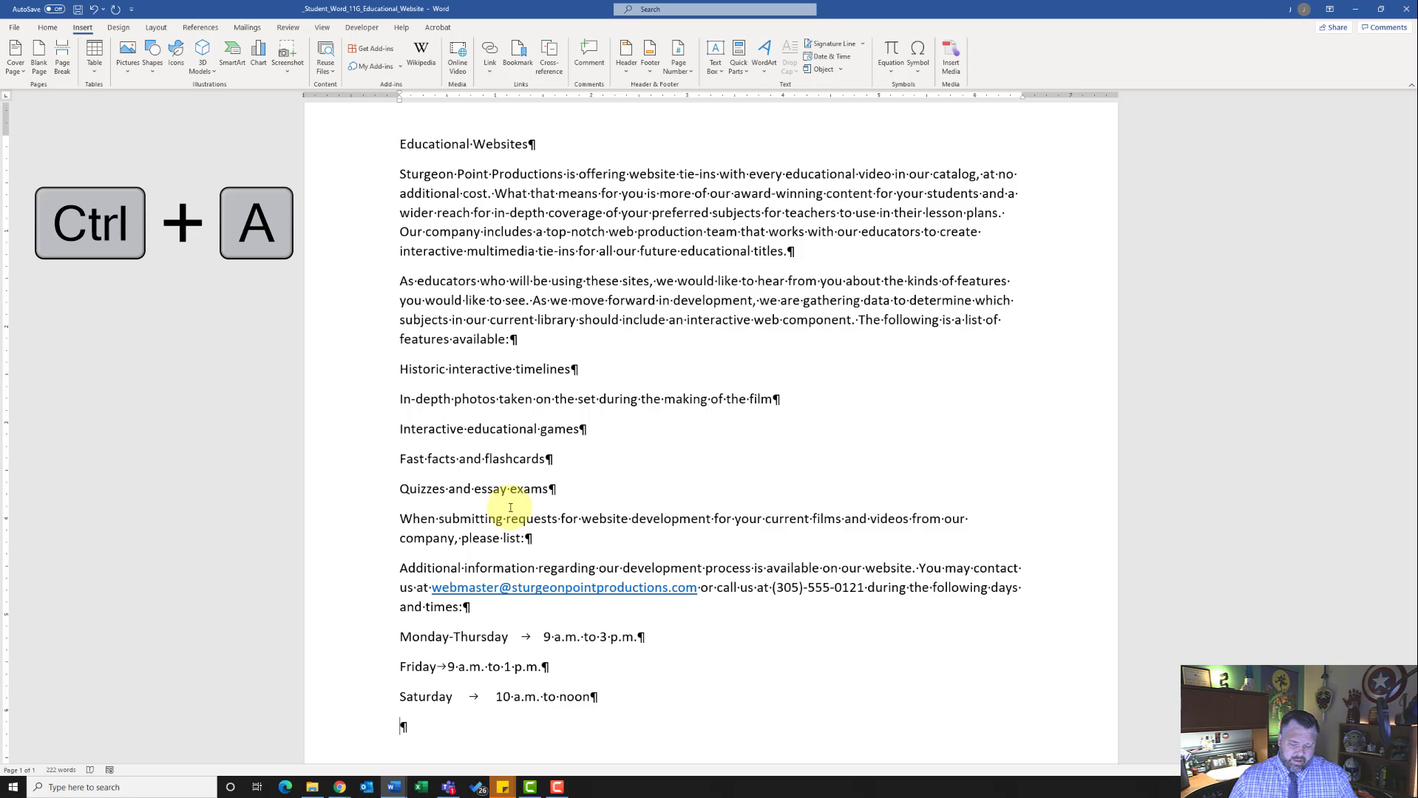
{"action": "key", "text": "ctrl+a"}
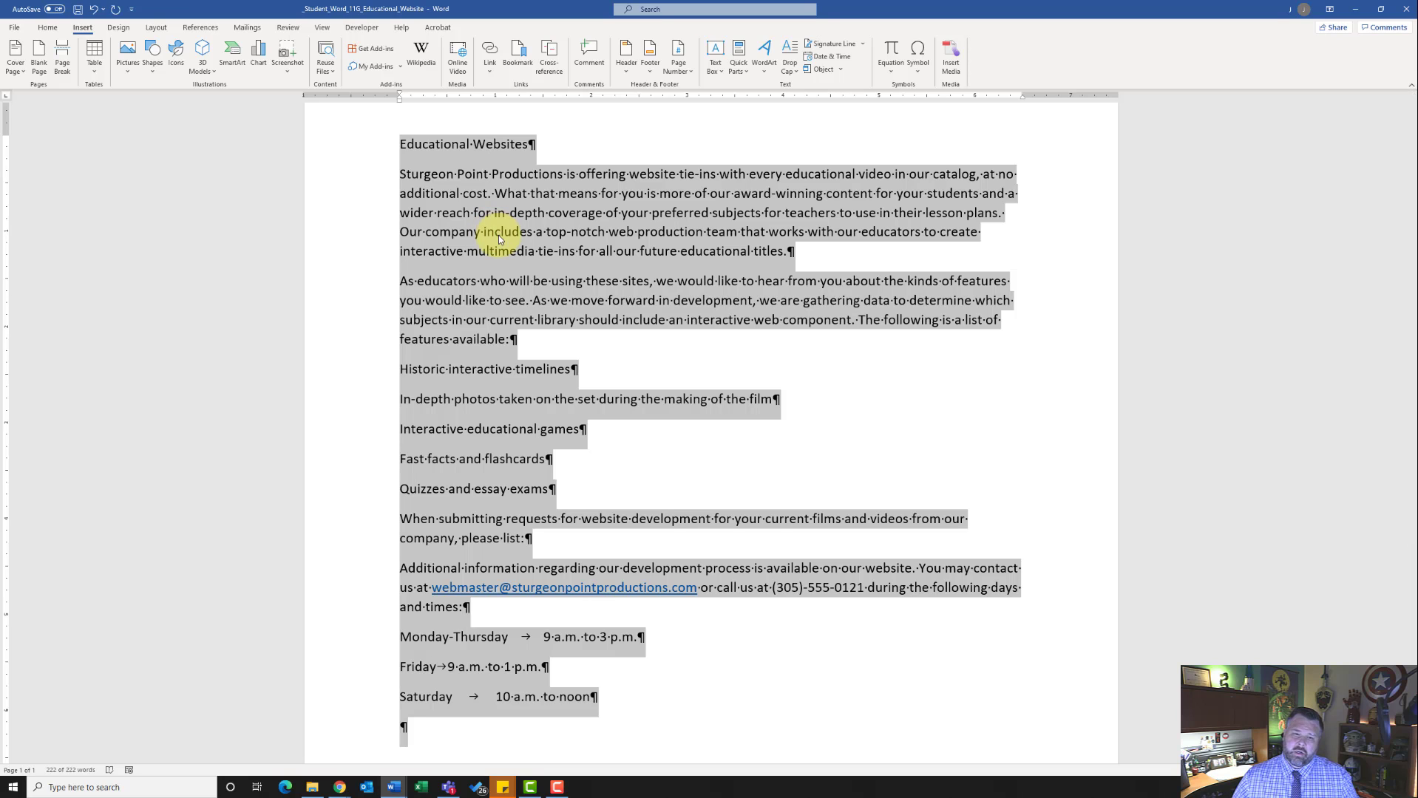
{"action": "left_click", "coordinate": [563, 216]}
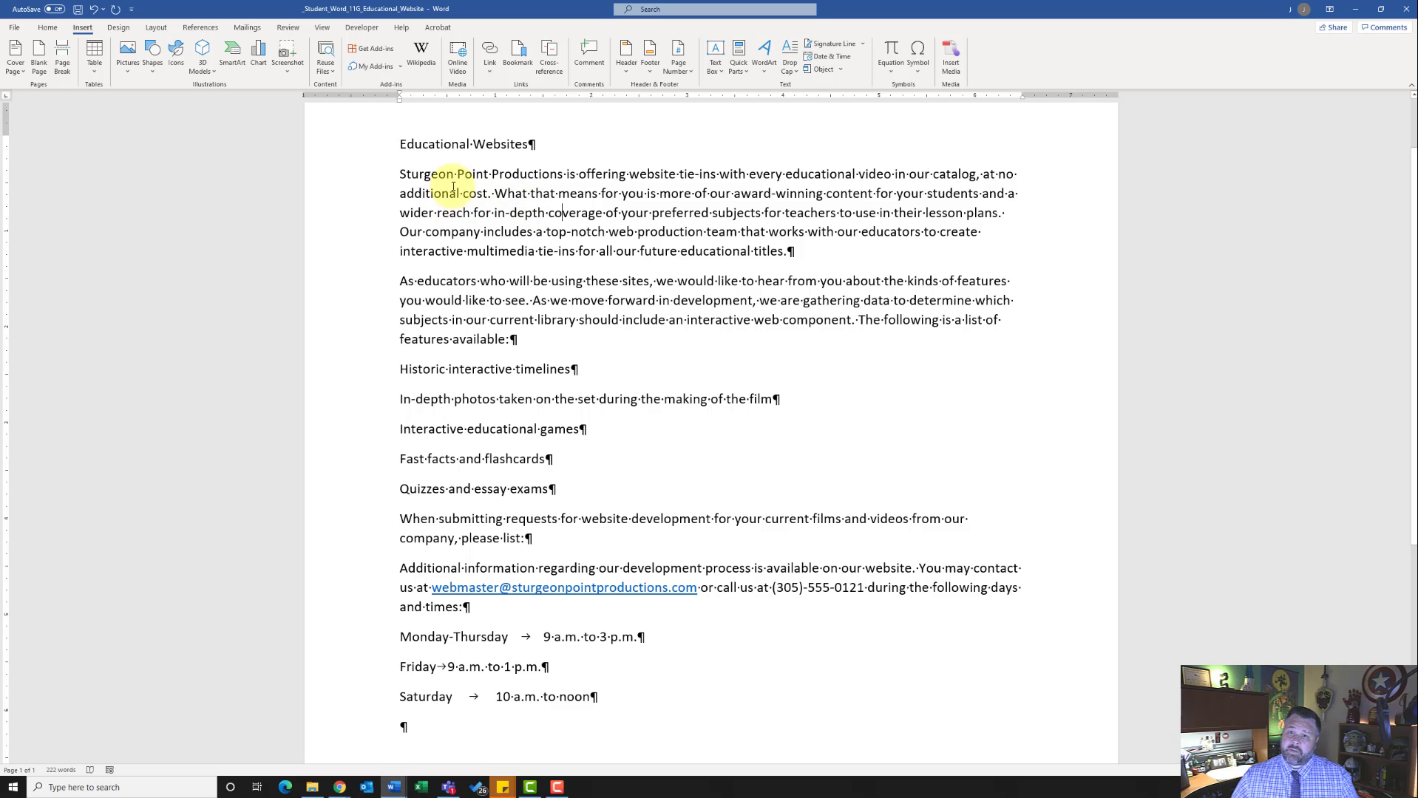
- Set the whole document's line spacing to 1.5 lines and the spacing after paragraphs to 6 pt
{"action": "left_click_drag", "start_coordinate": [396, 139], "coordinate": [842, 768]}
{"action": "scroll", "coordinate": [738, 675], "scroll_direction": "down", "scroll_amount": 4}
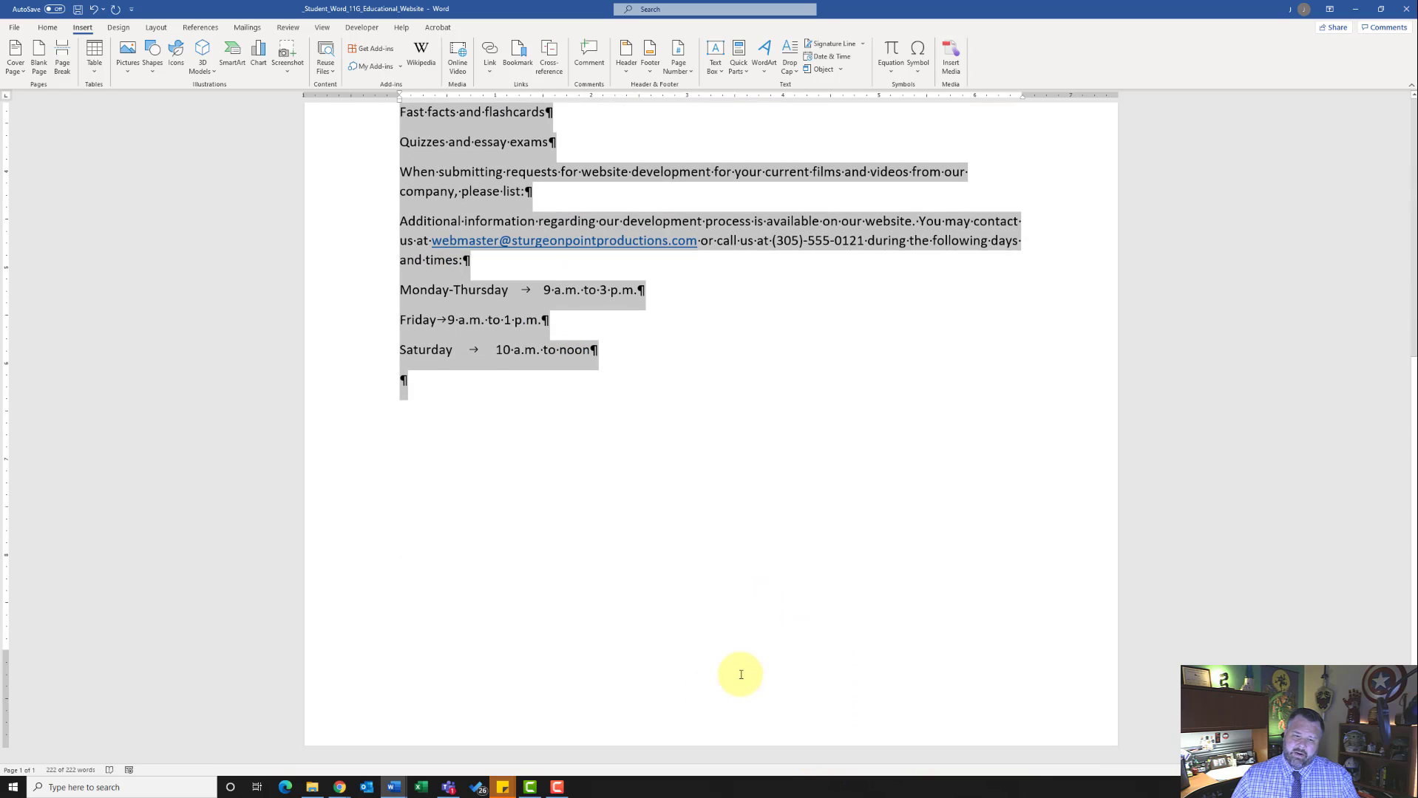
{"action": "scroll", "coordinate": [738, 675], "scroll_direction": "up", "scroll_amount": 6}
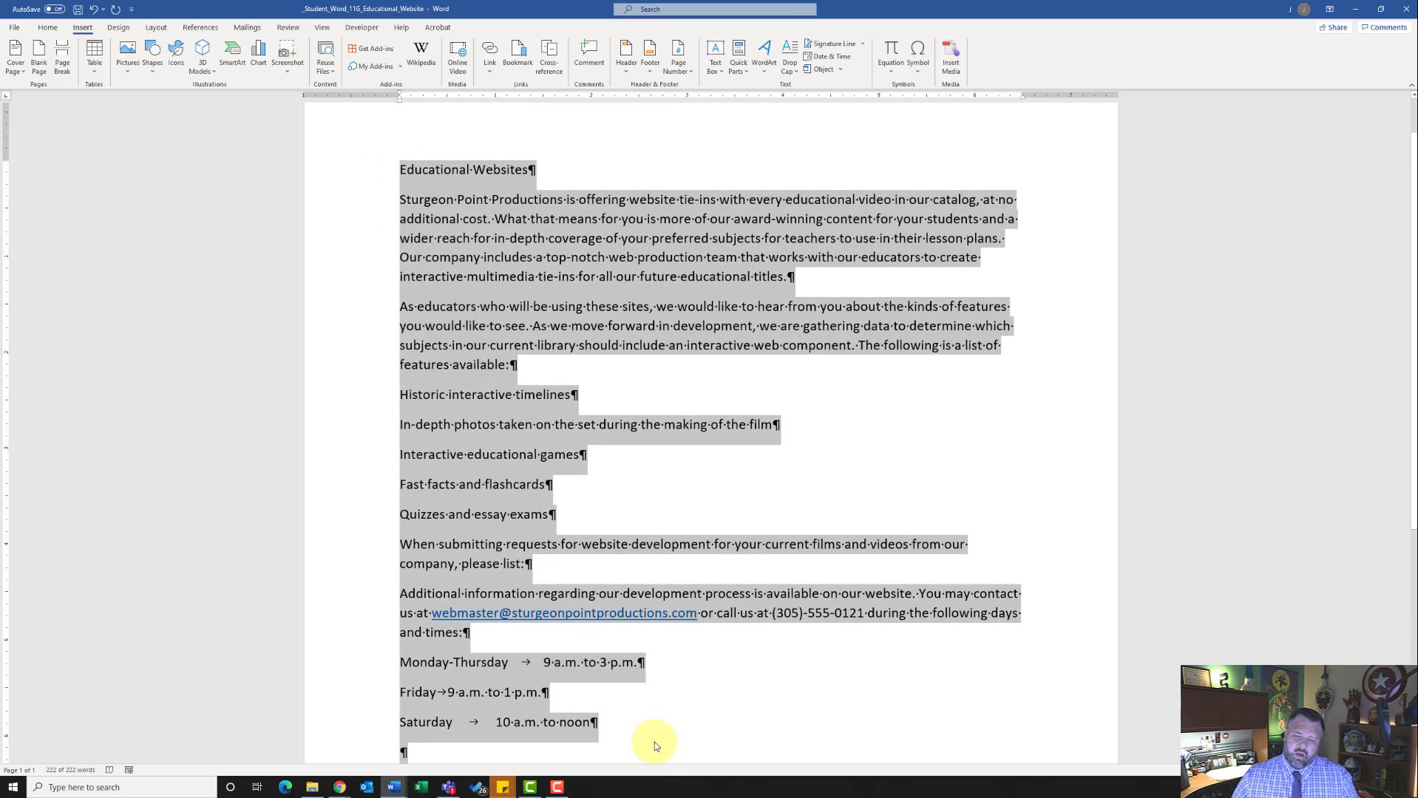
{"action": "scroll", "coordinate": [747, 571], "scroll_direction": "down", "scroll_amount": 1}
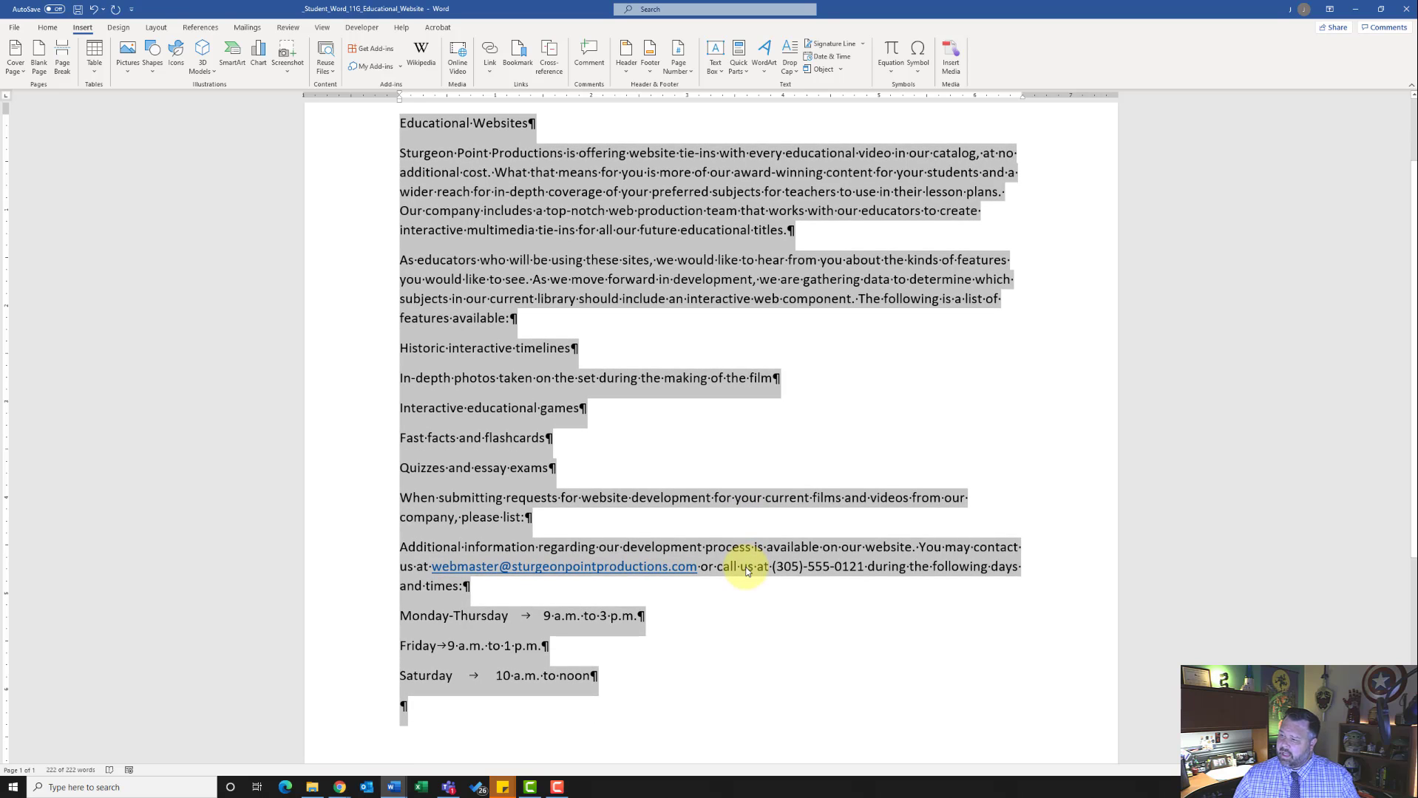
{"action": "left_click", "coordinate": [47, 29]}
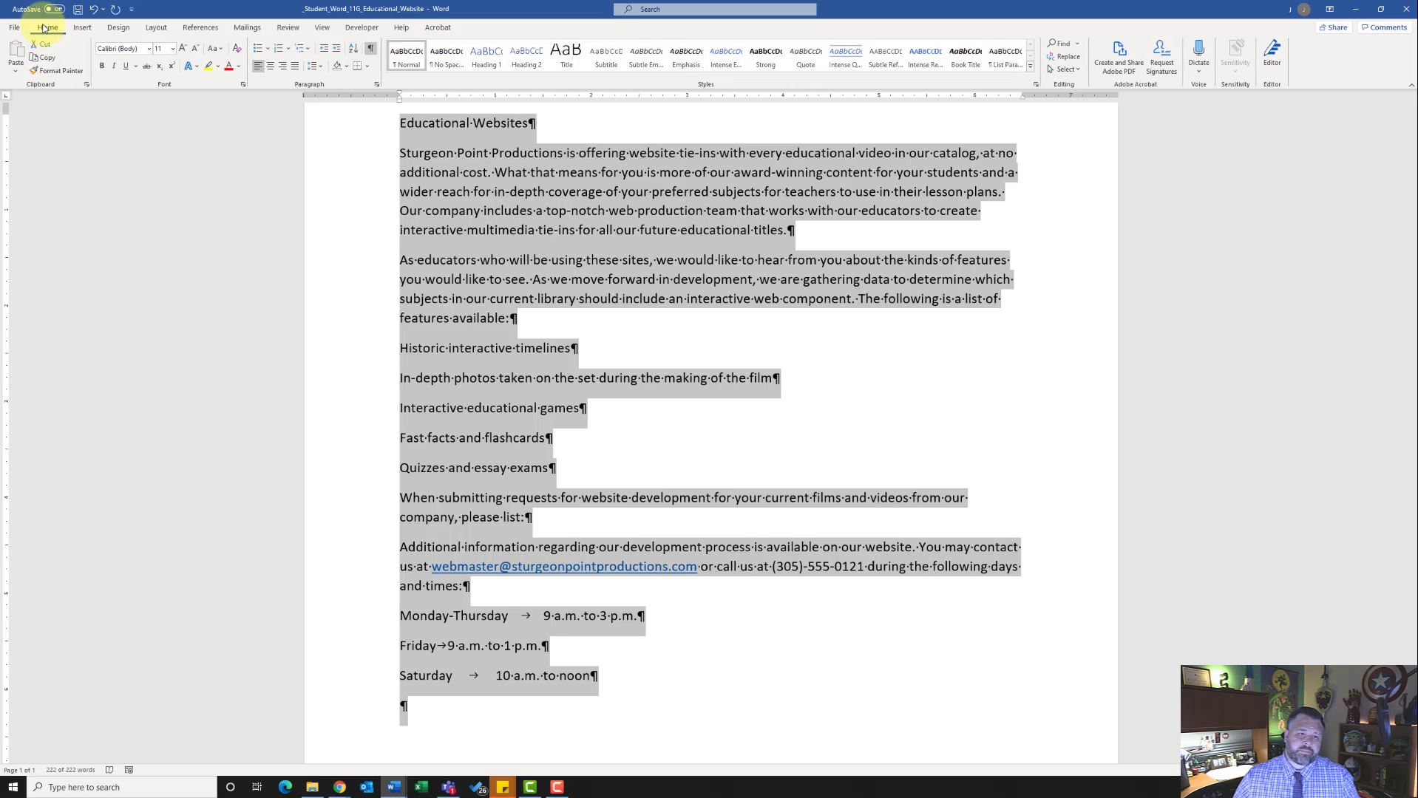
{"action": "left_click", "coordinate": [376, 85]}
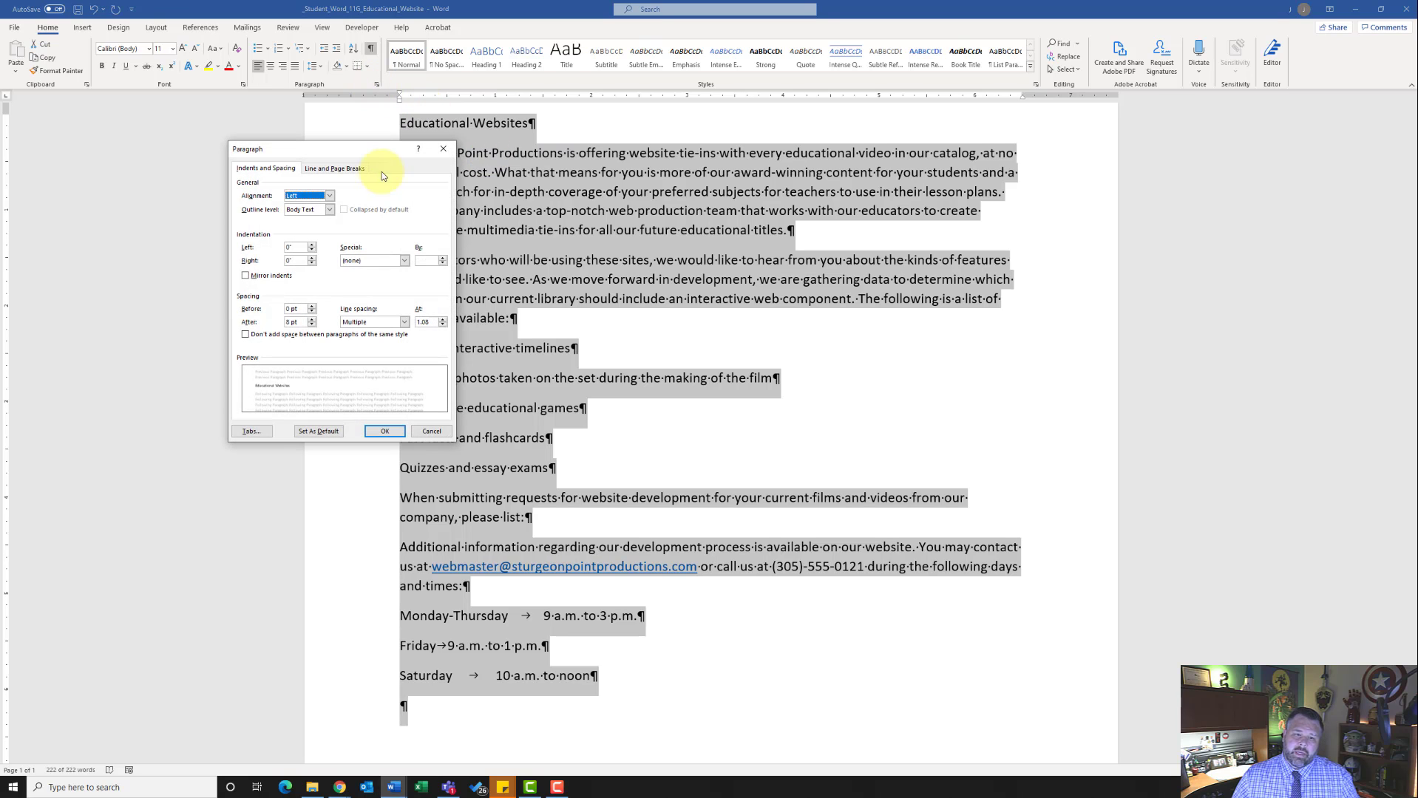
{"action": "left_click_drag", "start_coordinate": [355, 150], "coordinate": [409, 151]}
{"action": "left_click_drag", "start_coordinate": [605, 137], "coordinate": [771, 141]}
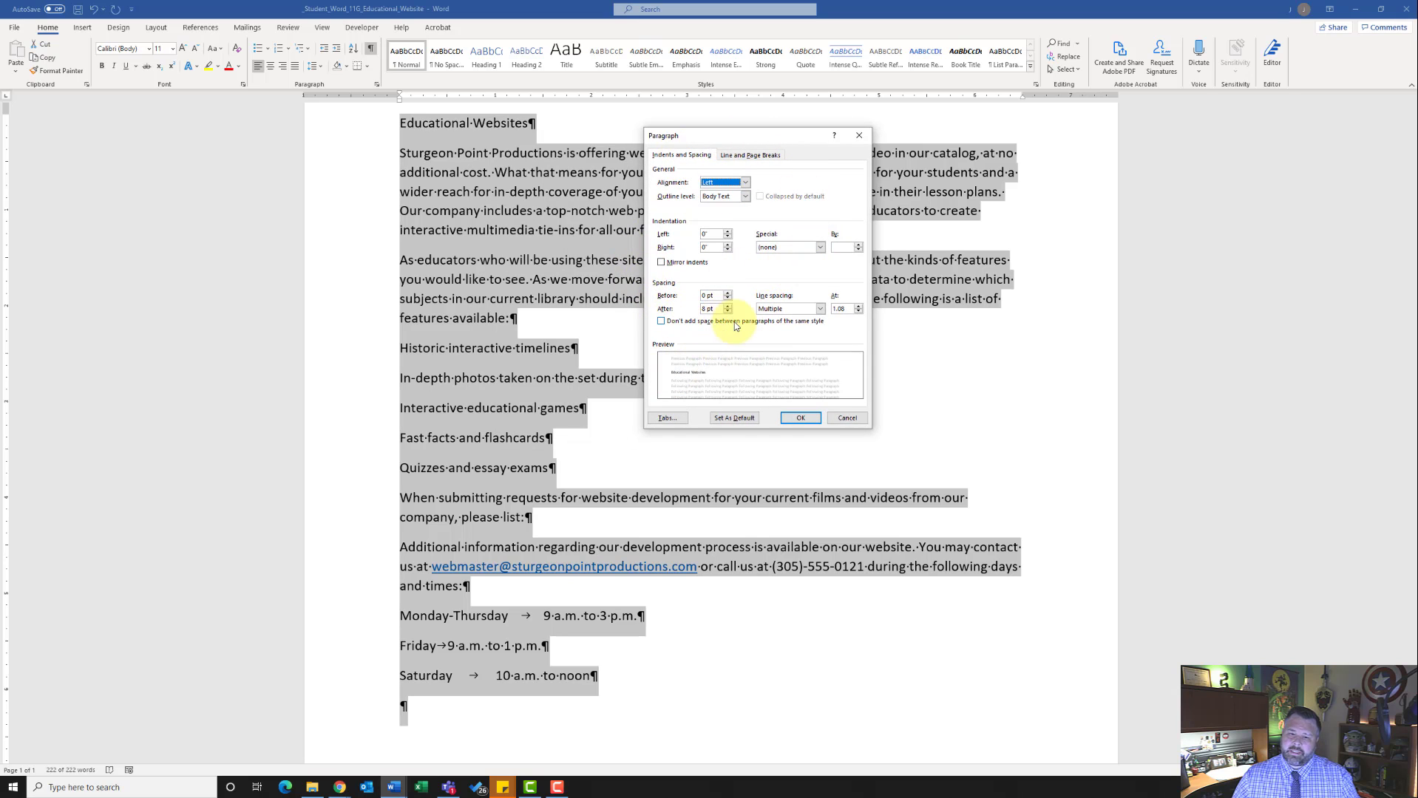
{"action": "left_click", "coordinate": [820, 312]}
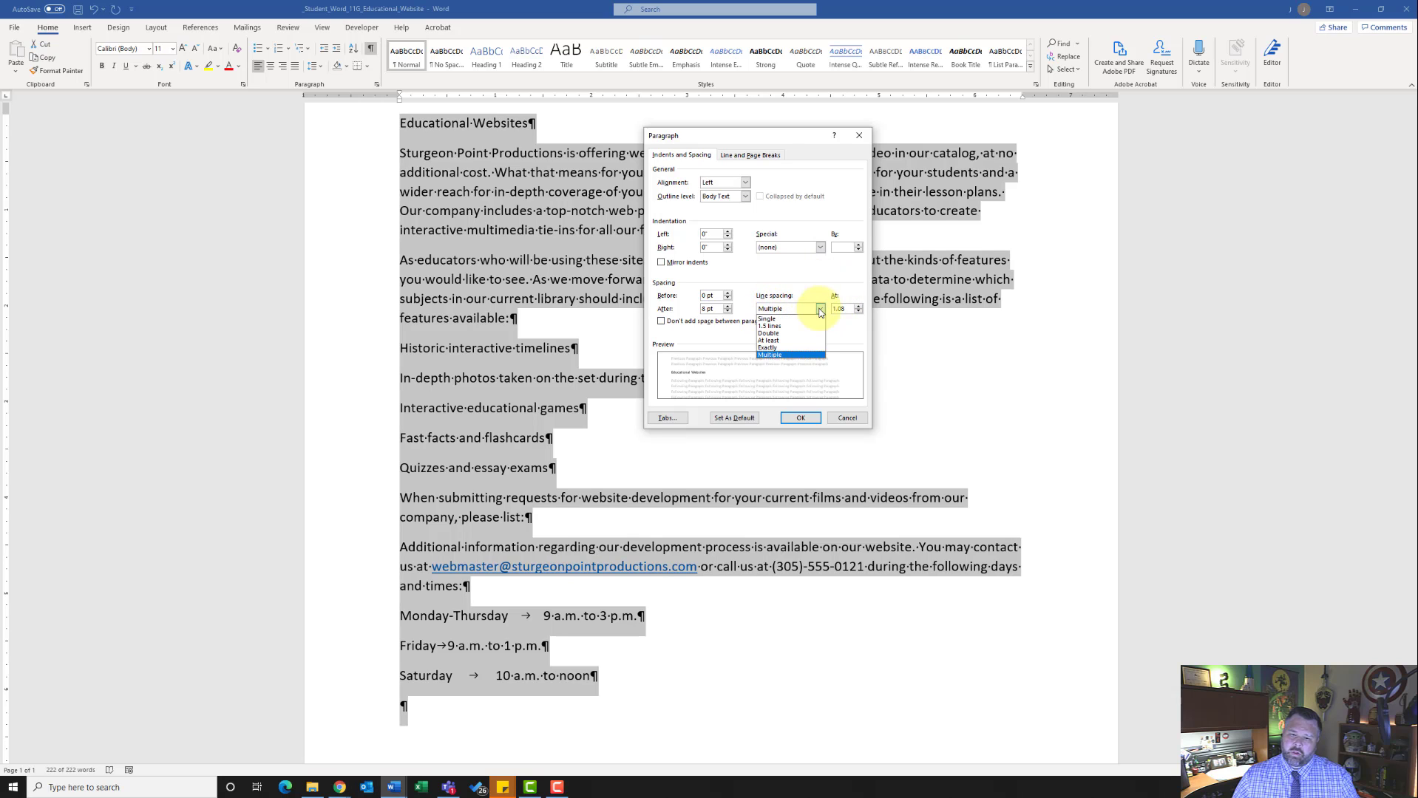
{"action": "left_click", "coordinate": [799, 326]}
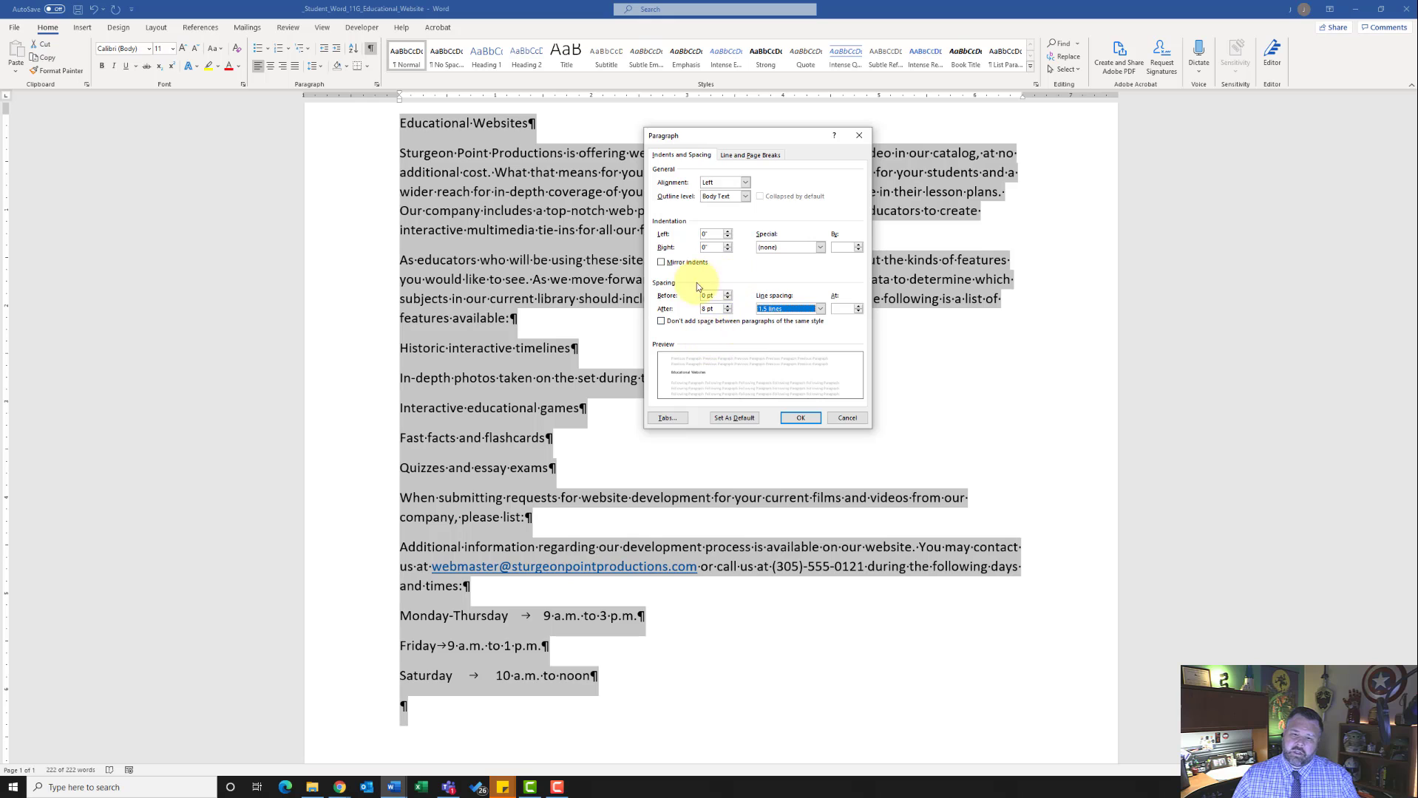
{"action": "left_click", "coordinate": [729, 311]}
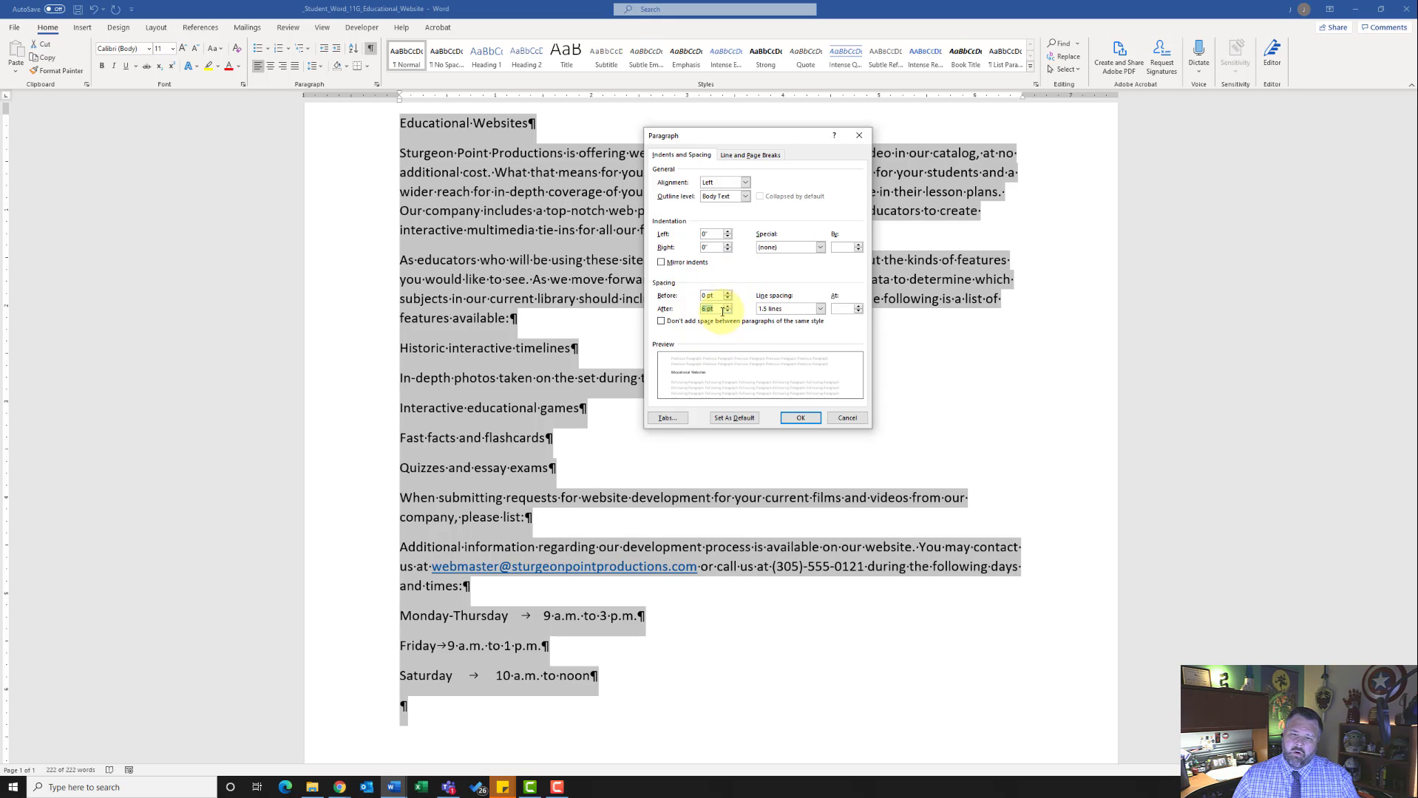
{"action": "left_click", "coordinate": [798, 418]}
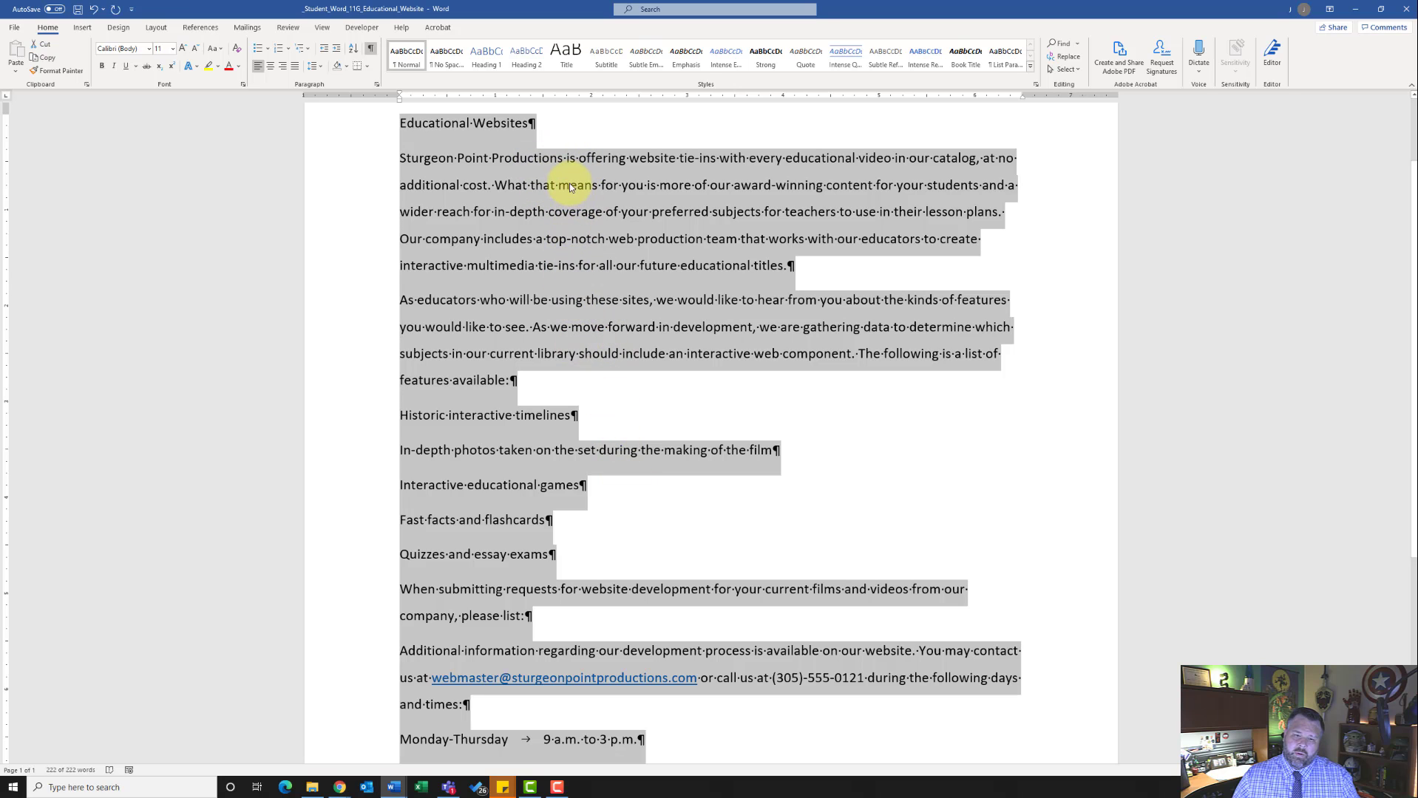
- Indent the first line of the paragraphs beginning "Sturgeon Point Productions", "As educators", "When submitting requests" and "Additional information"
{"action": "left_click", "coordinate": [555, 307]}
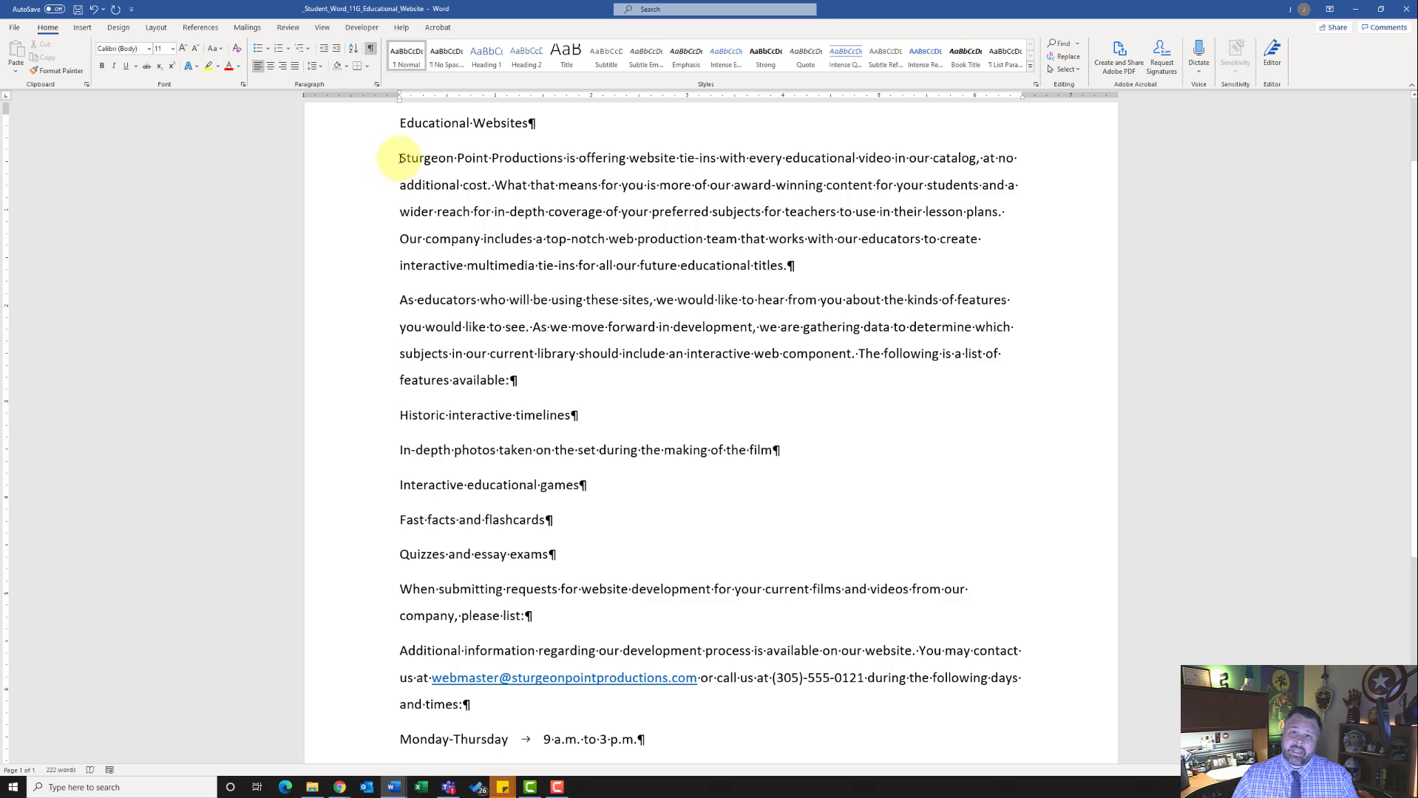
{"action": "key", "text": "Tab"}
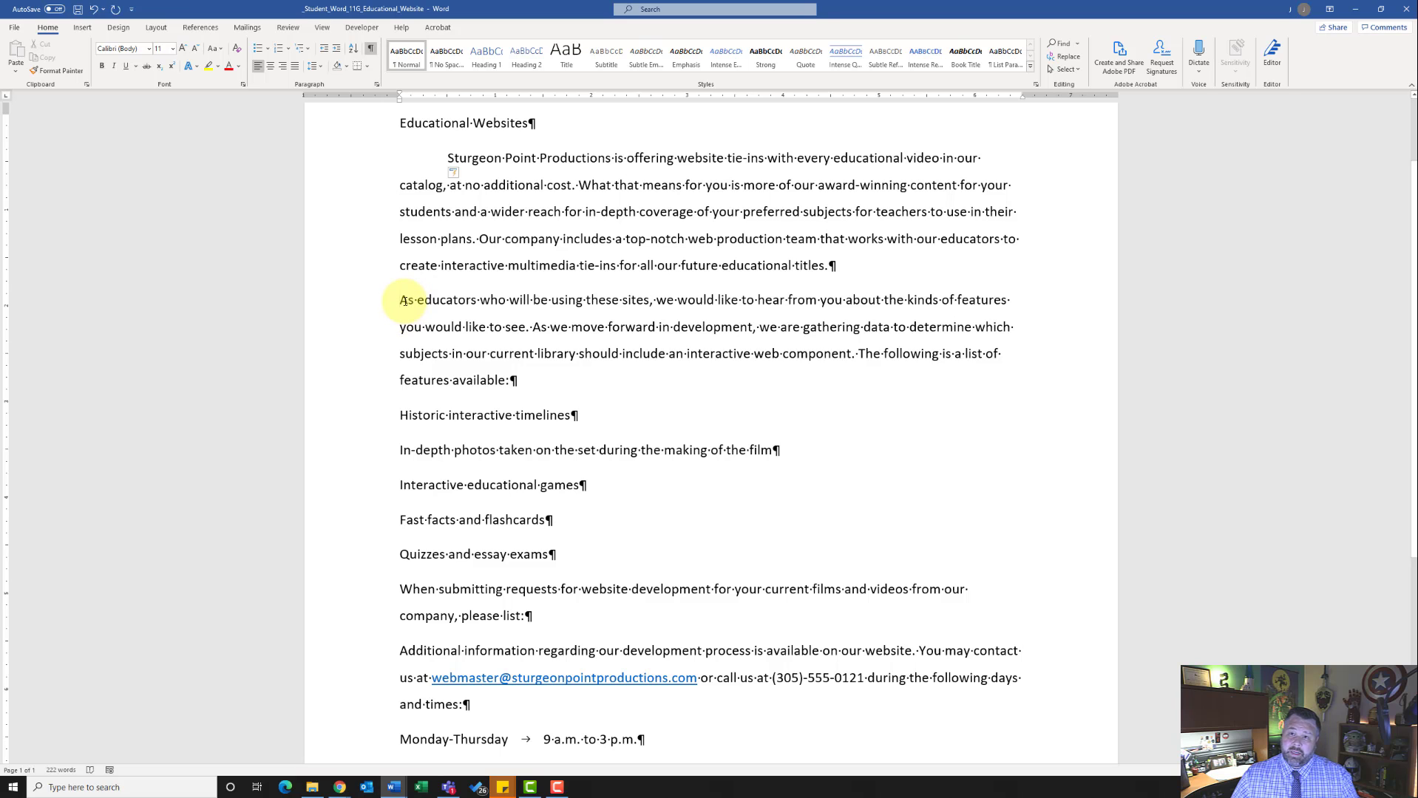
{"action": "left_click", "coordinate": [403, 300]}
{"action": "key", "text": "Tab"}
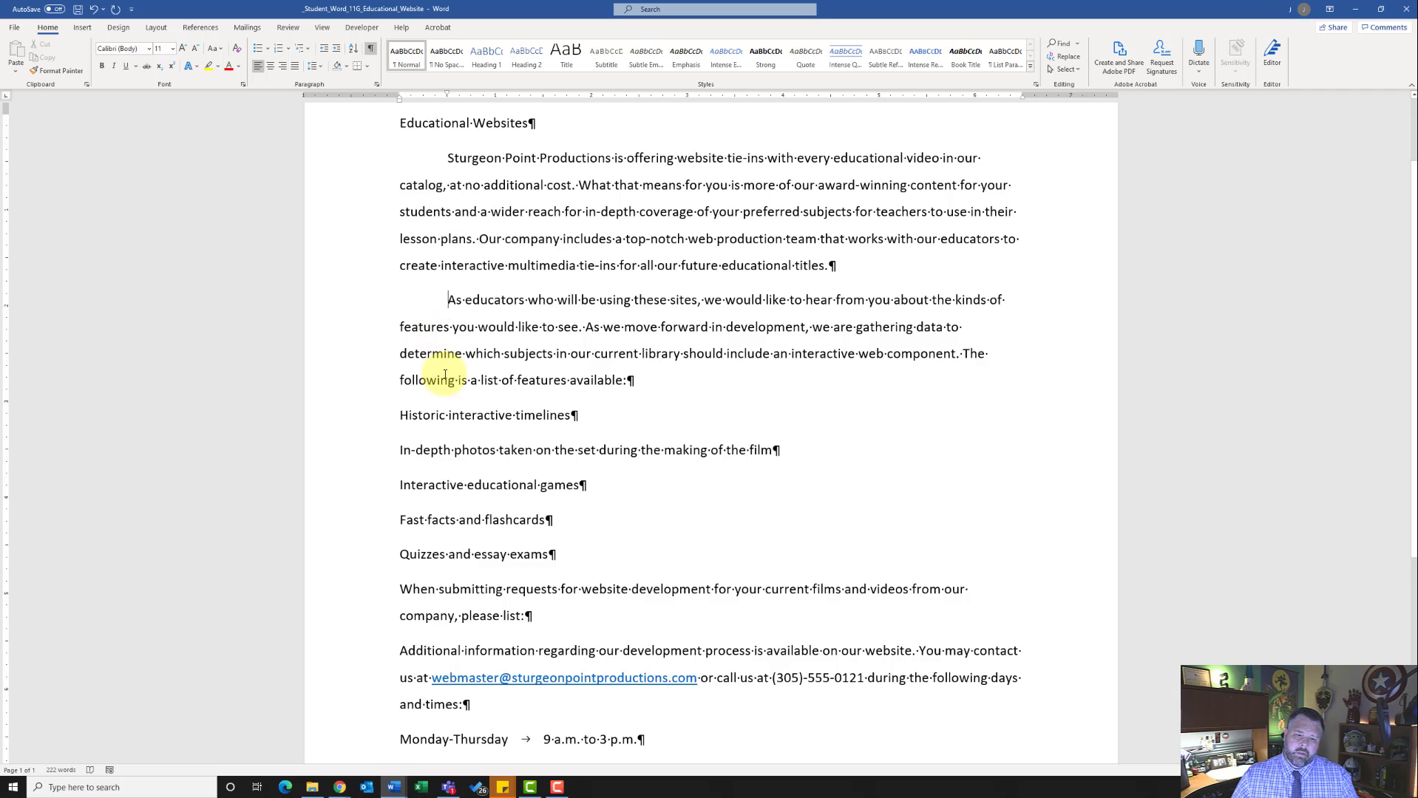
{"action": "scroll", "coordinate": [449, 362], "scroll_direction": "down", "scroll_amount": 3}
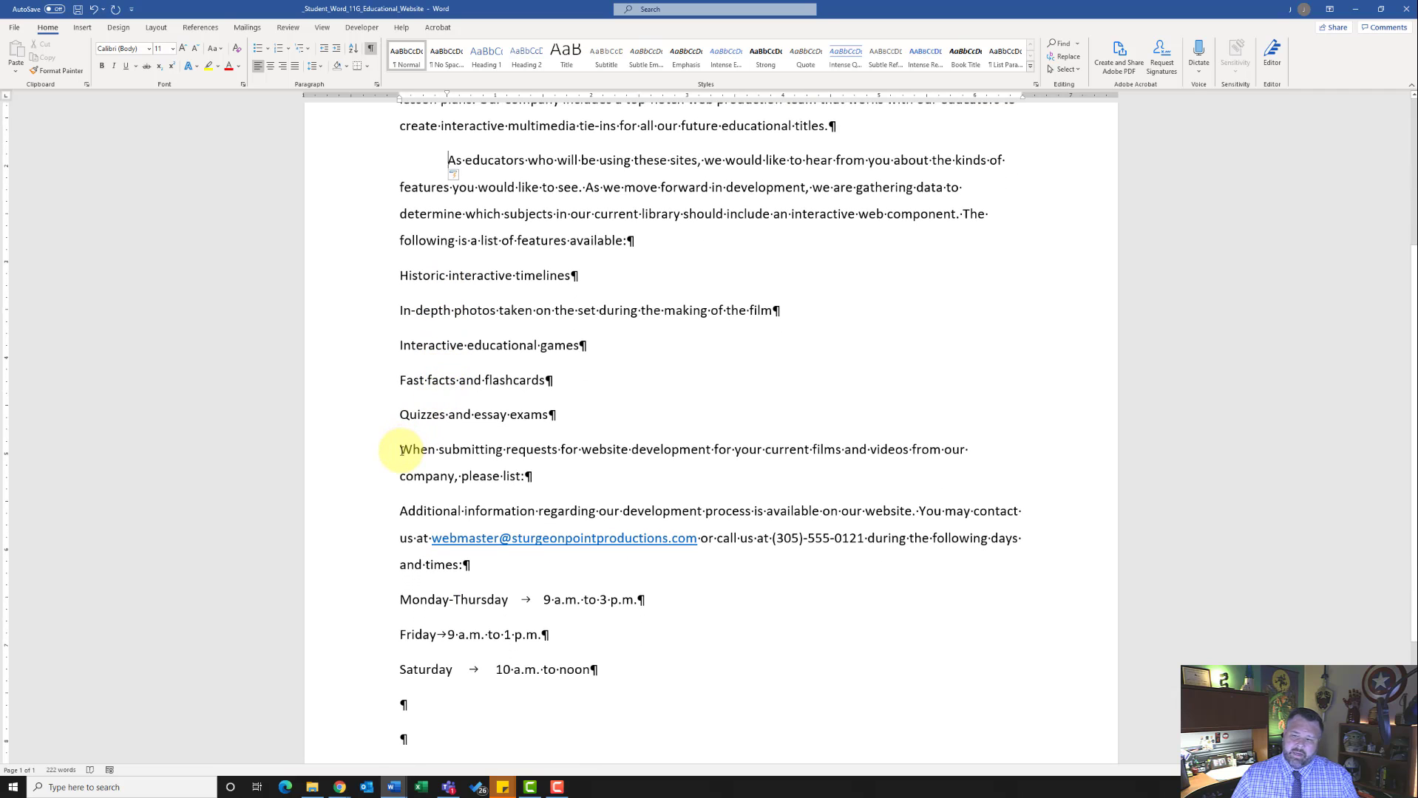
{"action": "left_click", "coordinate": [402, 450]}
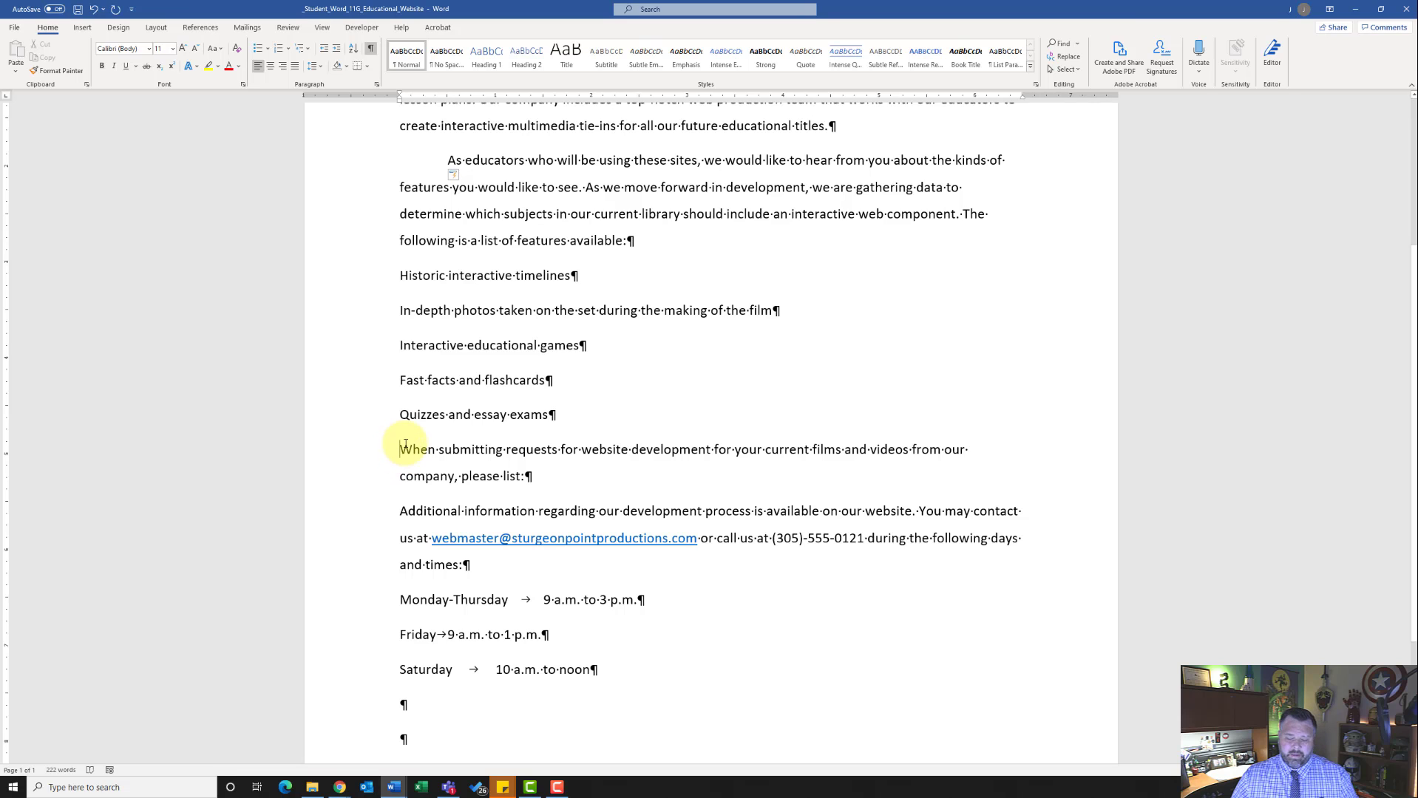
{"action": "key", "text": "Tab"}
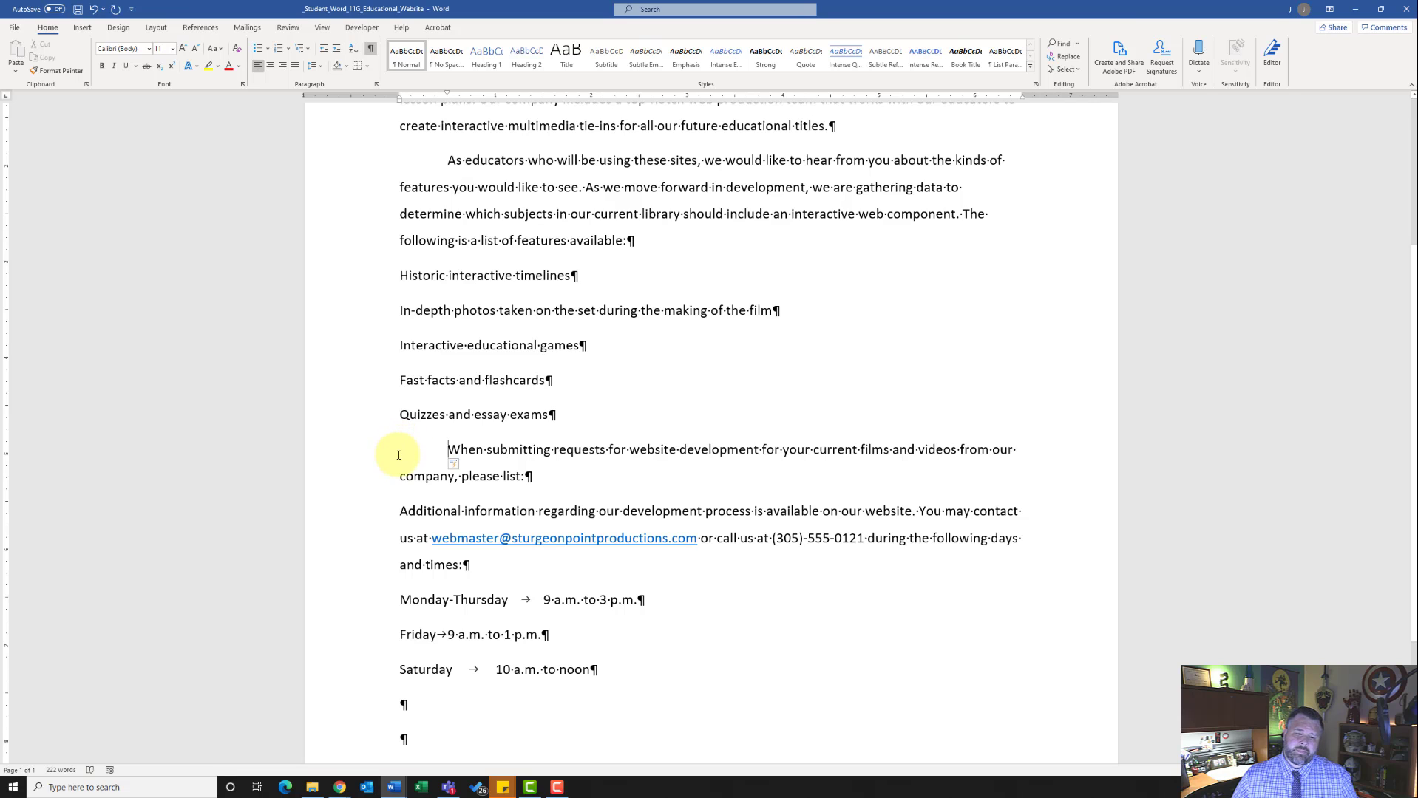
{"action": "left_click", "coordinate": [401, 510]}
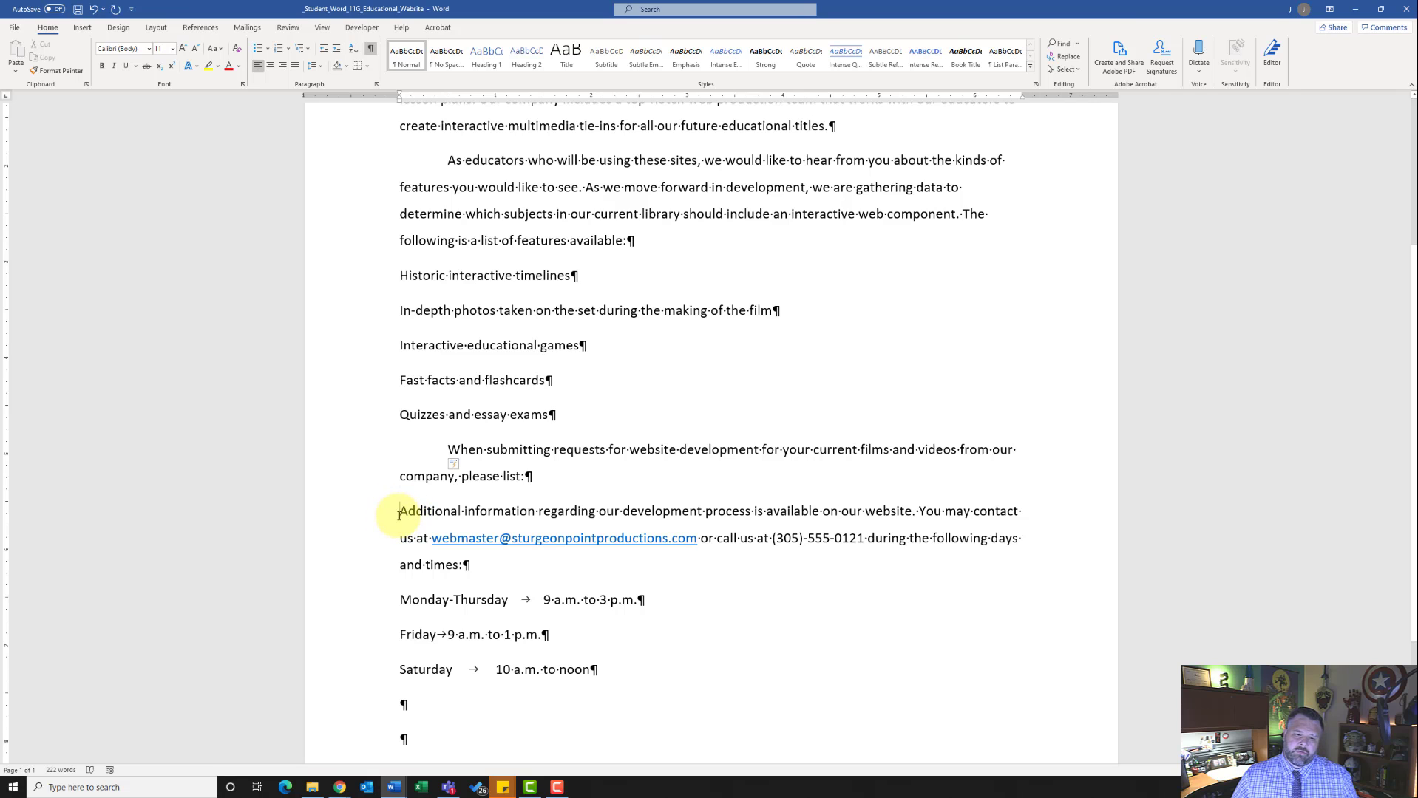
{"action": "key", "text": "Tab"}
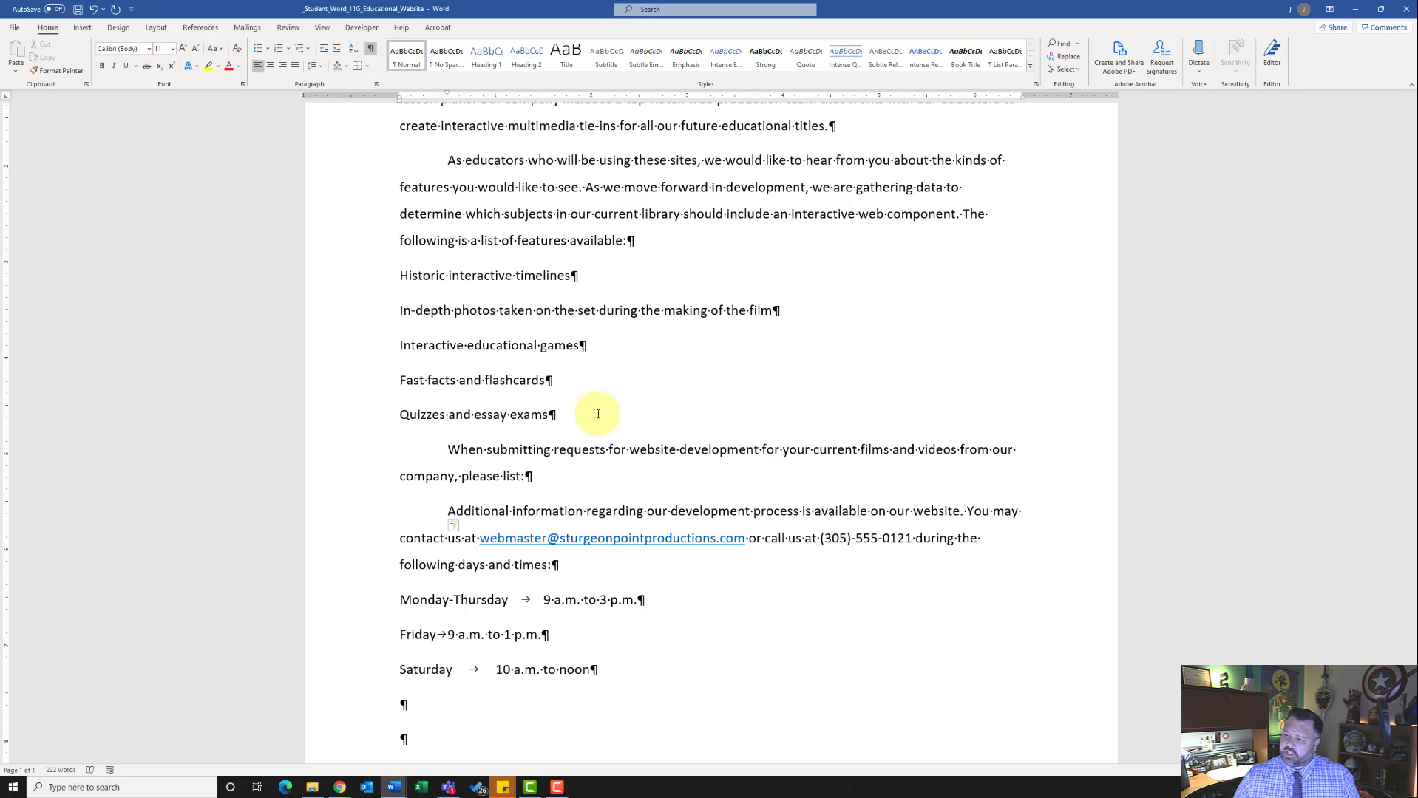
- Set the "Educational Websites" title to font size 50 and center it
{"action": "scroll", "coordinate": [586, 431], "scroll_direction": "up", "scroll_amount": 4}
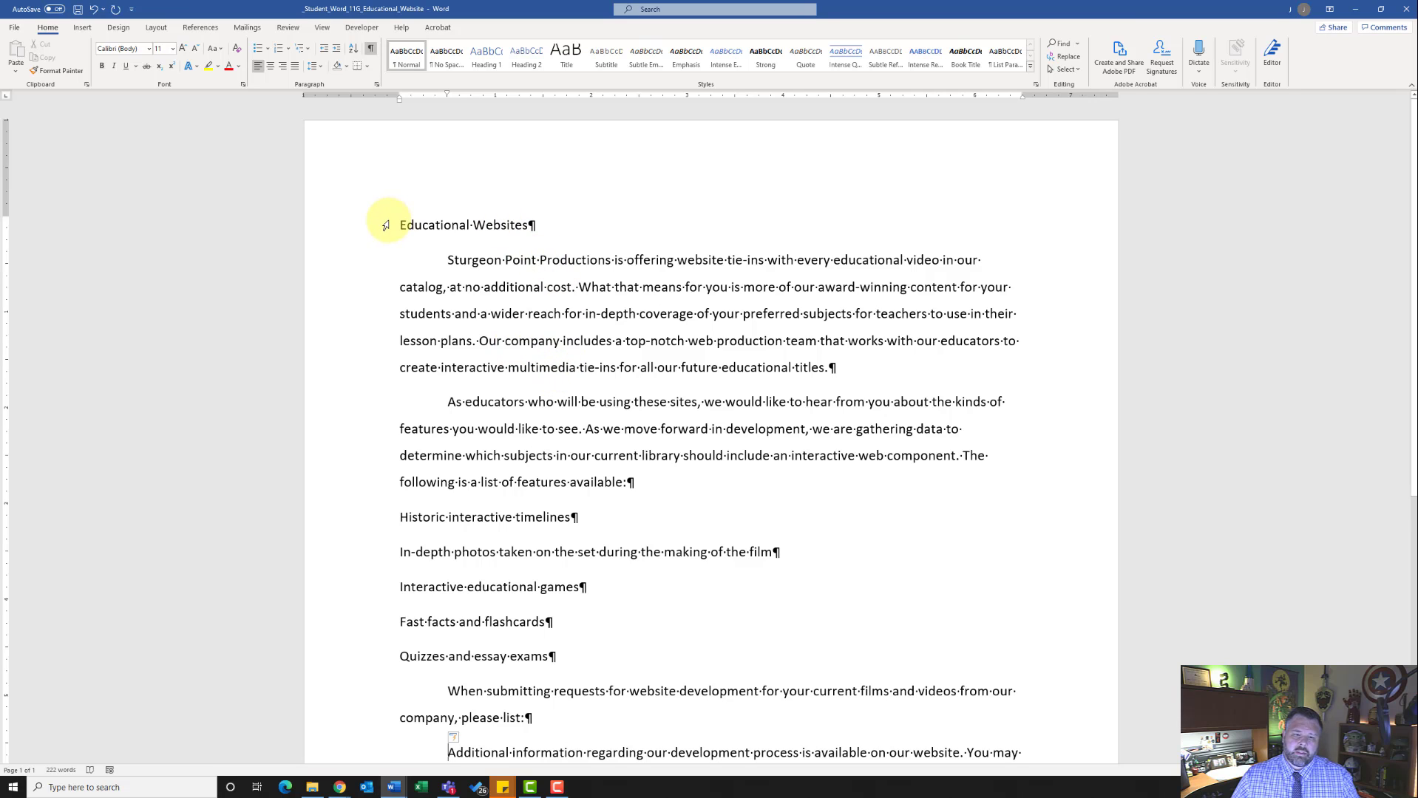
{"action": "left_click_drag", "start_coordinate": [403, 226], "coordinate": [532, 226]}
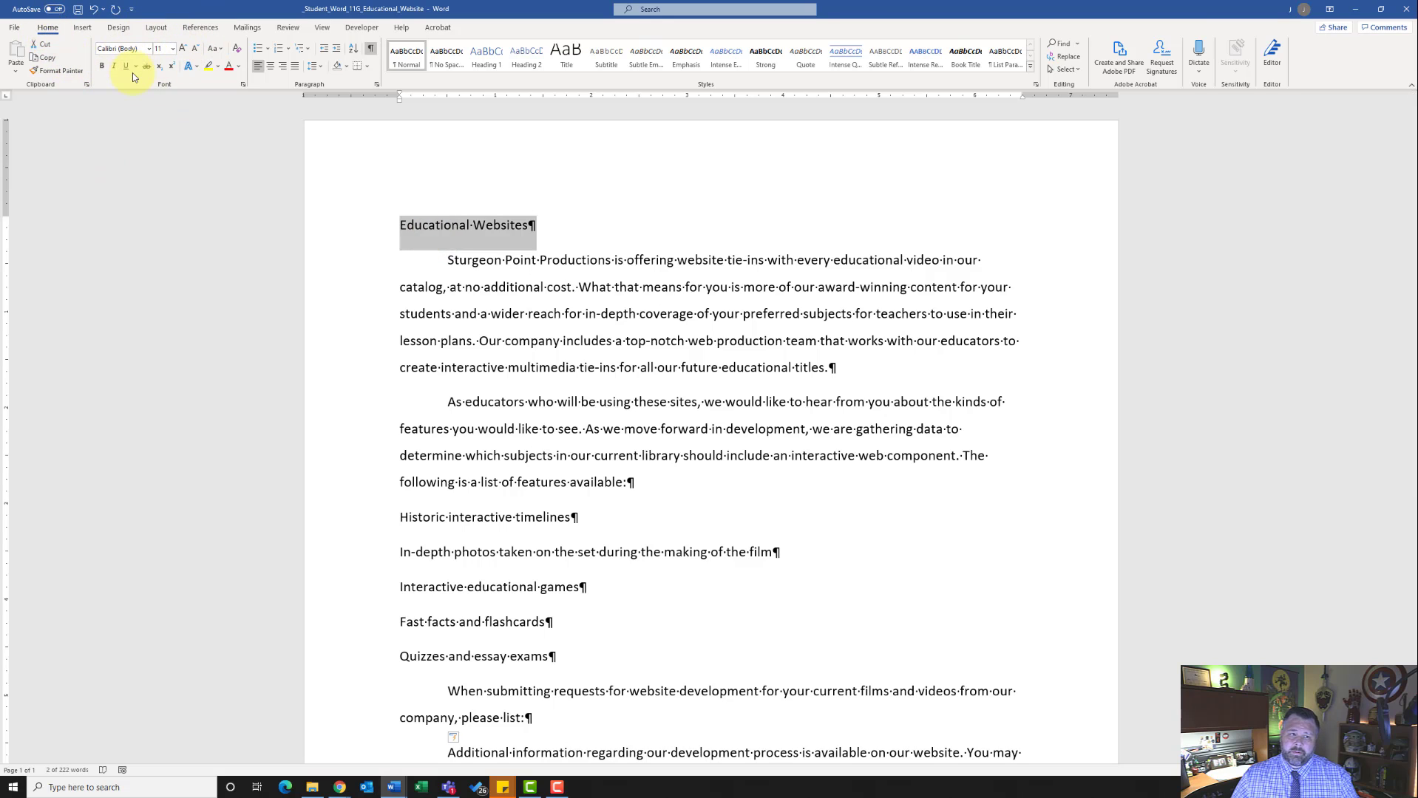
{"action": "left_click", "coordinate": [171, 48]}
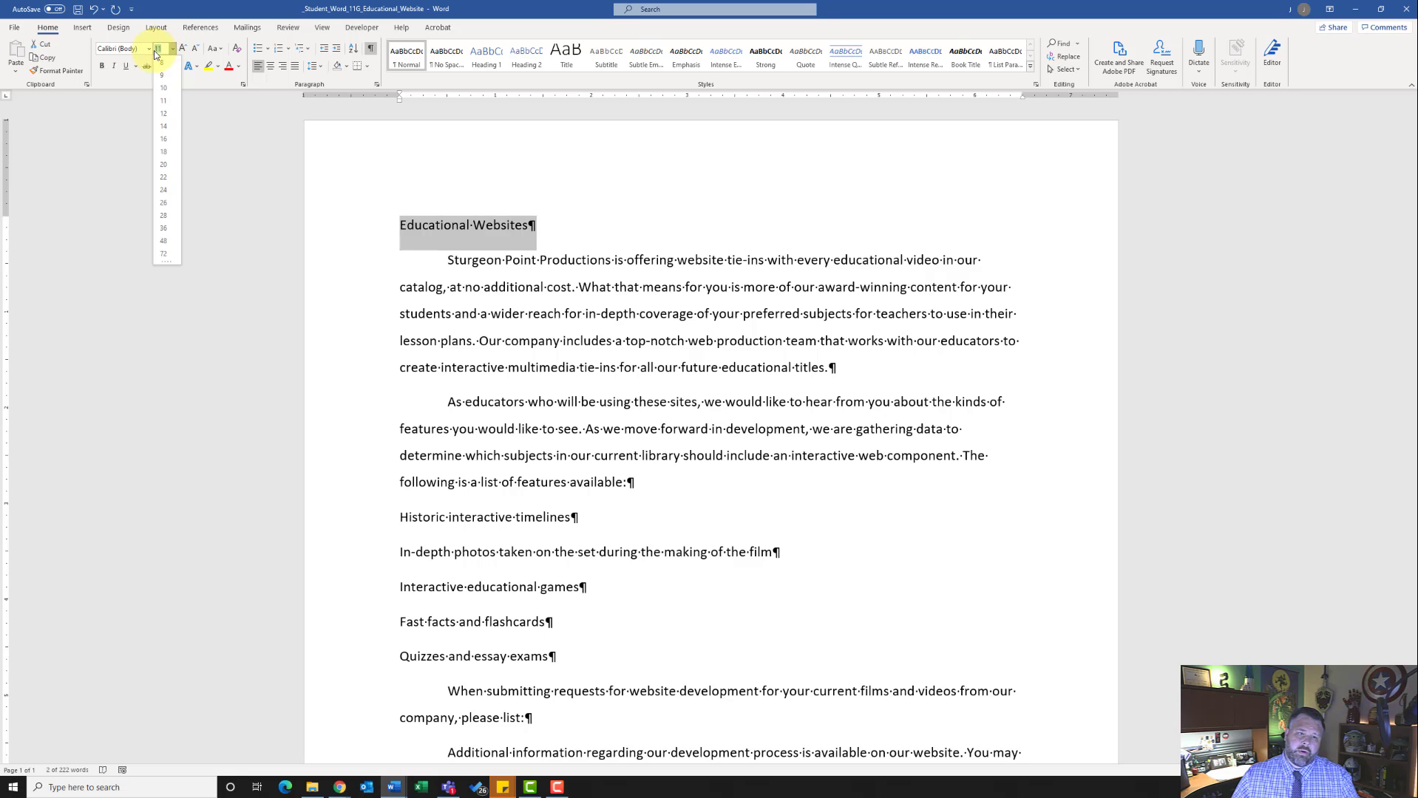
{"action": "type", "text": "50"}
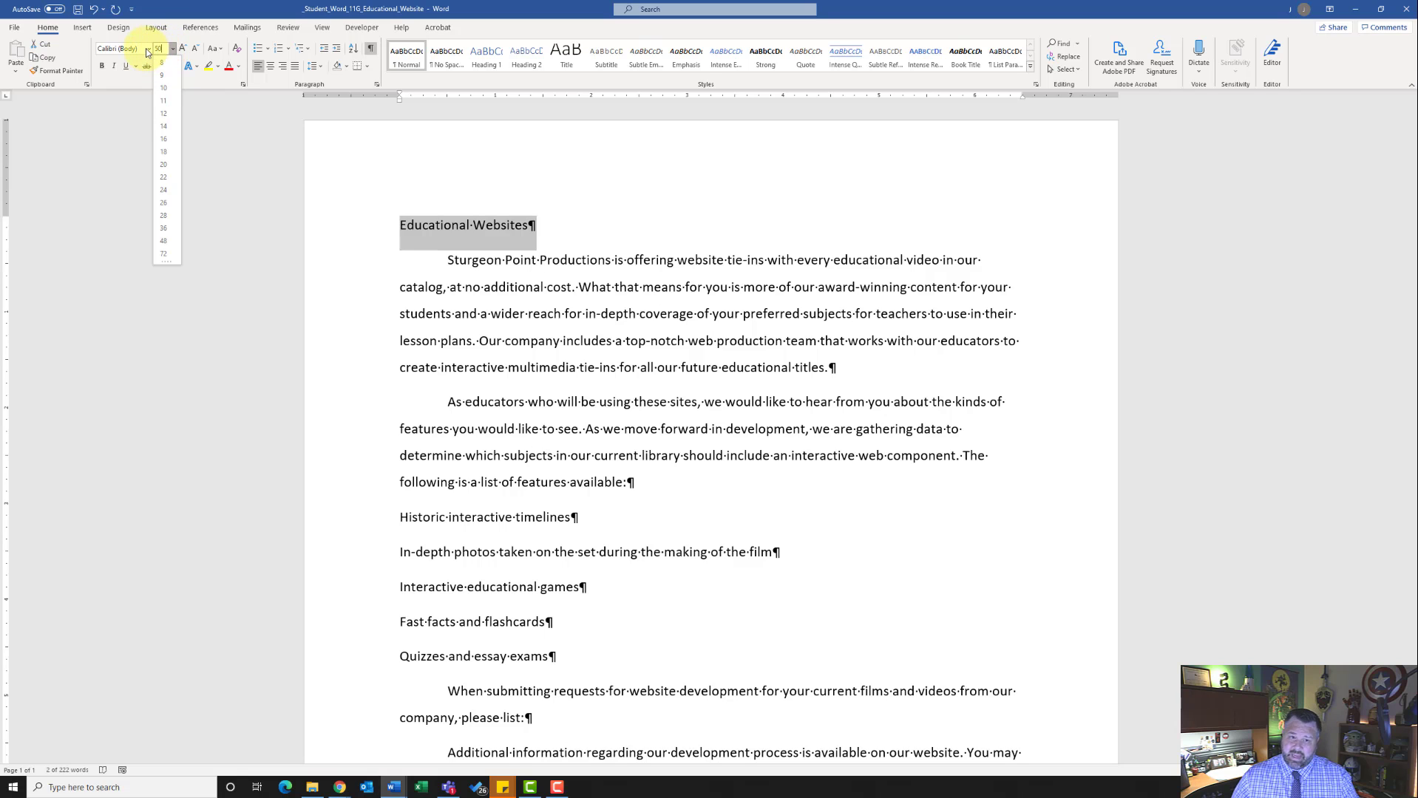
{"action": "key", "text": "Return"}
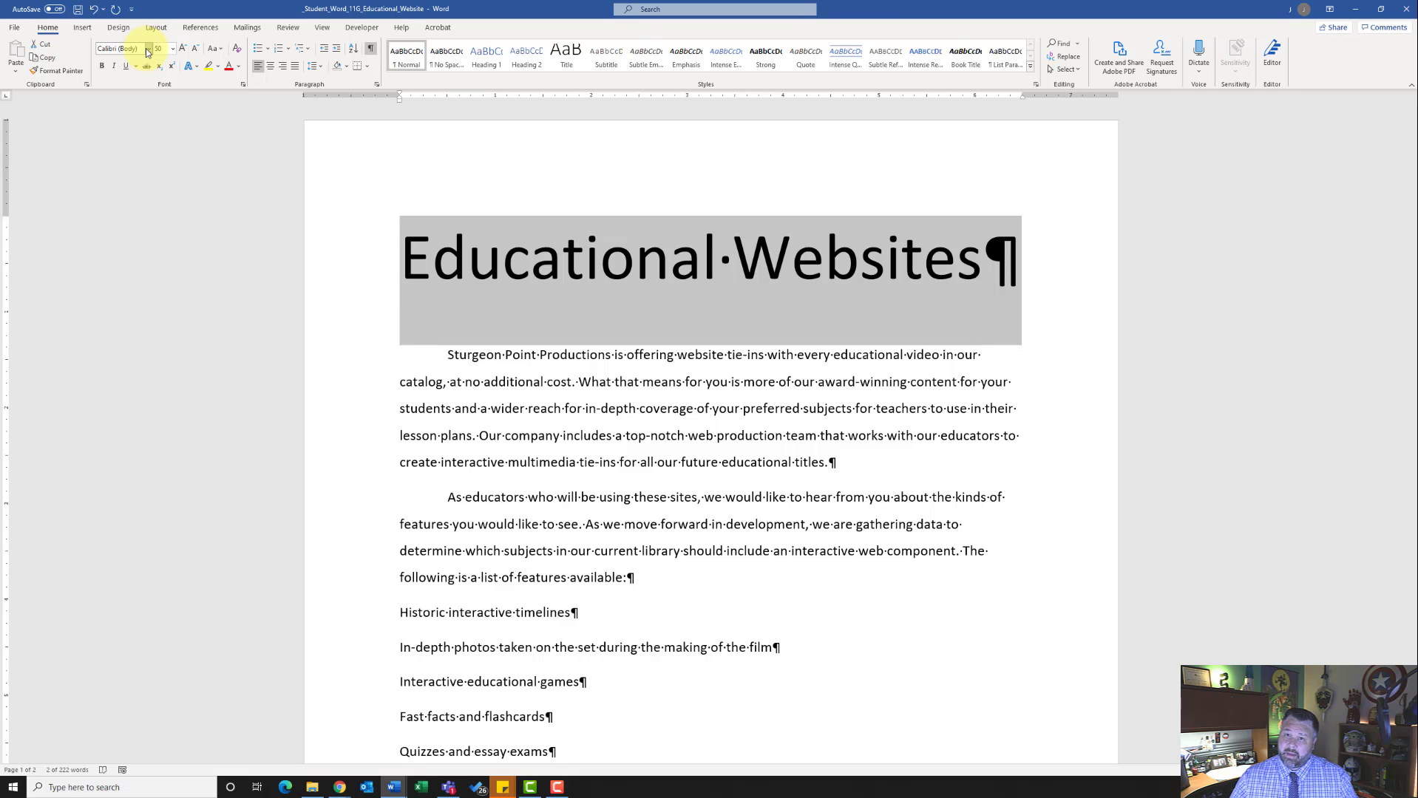
{"action": "key", "text": "ctrl+e"}
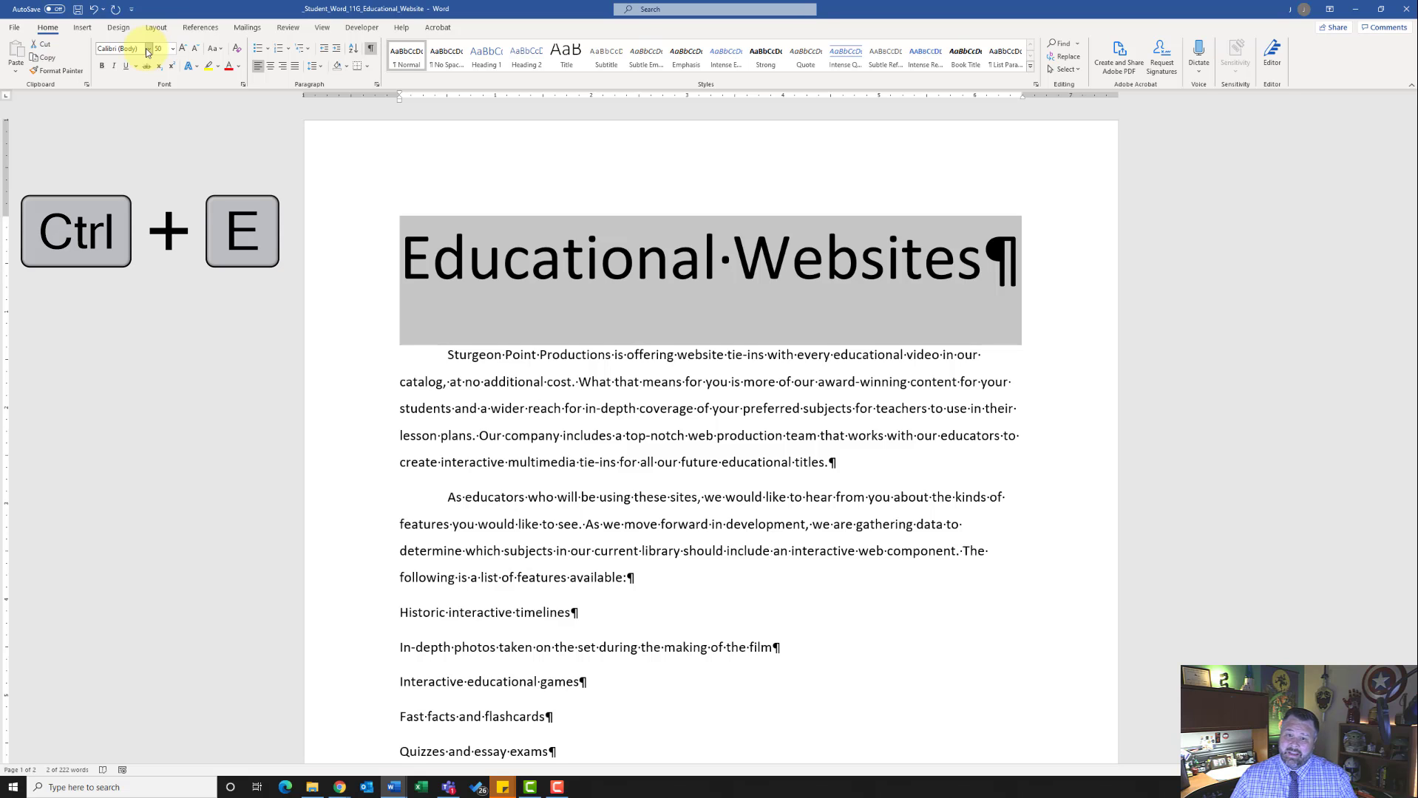
{"action": "key", "text": "ctrl+e"}
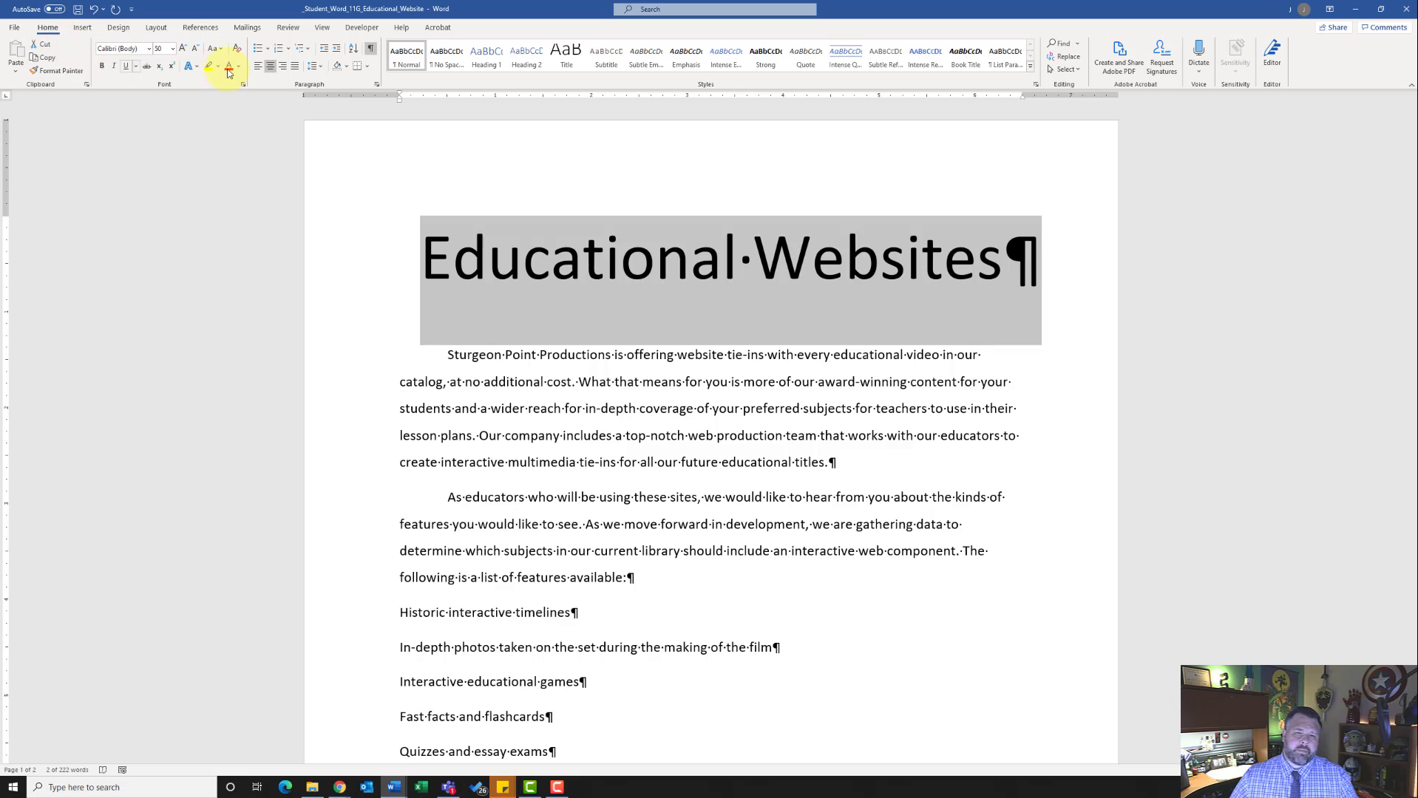
- Change the title paragraph's line spacing to Single
{"action": "left_click", "coordinate": [377, 85]}
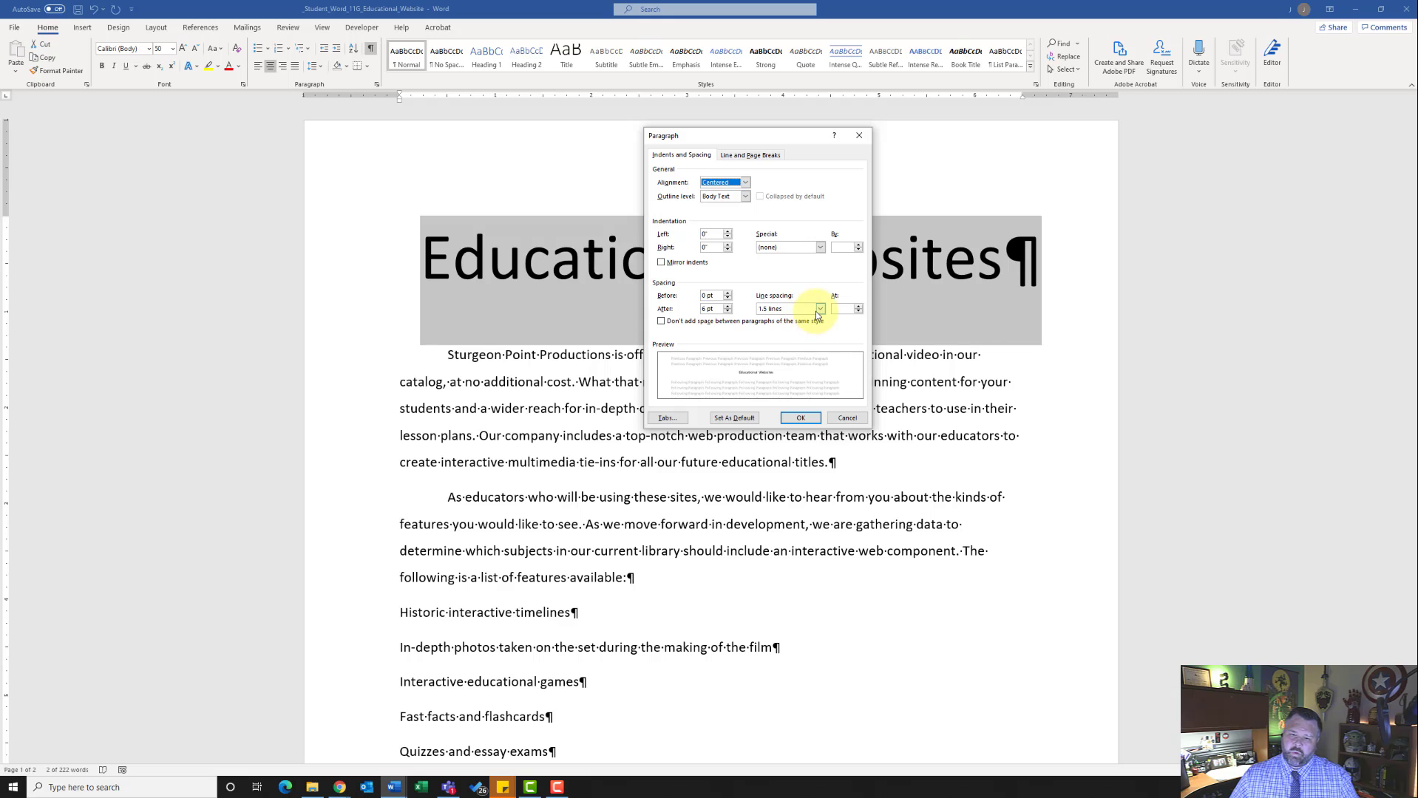
{"action": "left_click", "coordinate": [809, 310]}
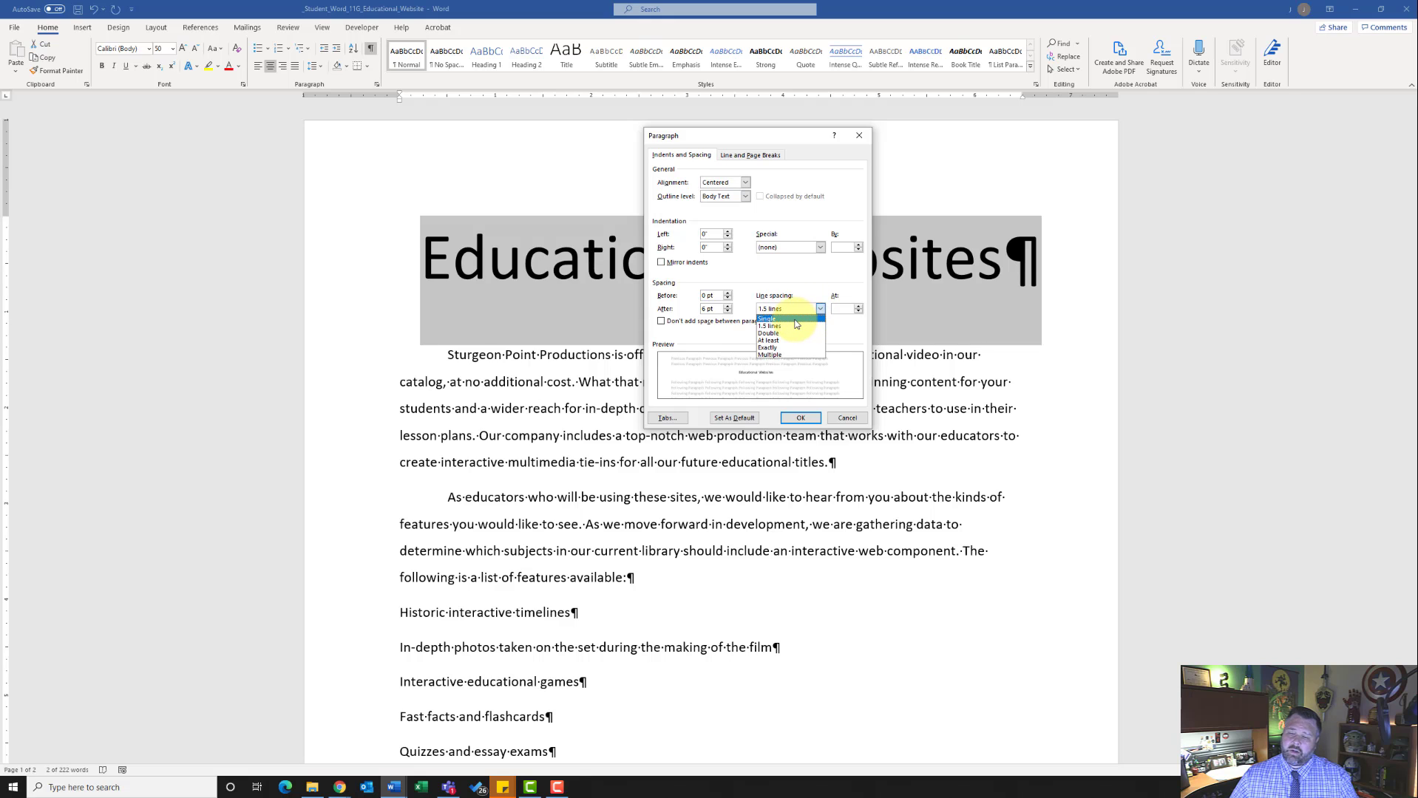
{"action": "left_click", "coordinate": [795, 322]}
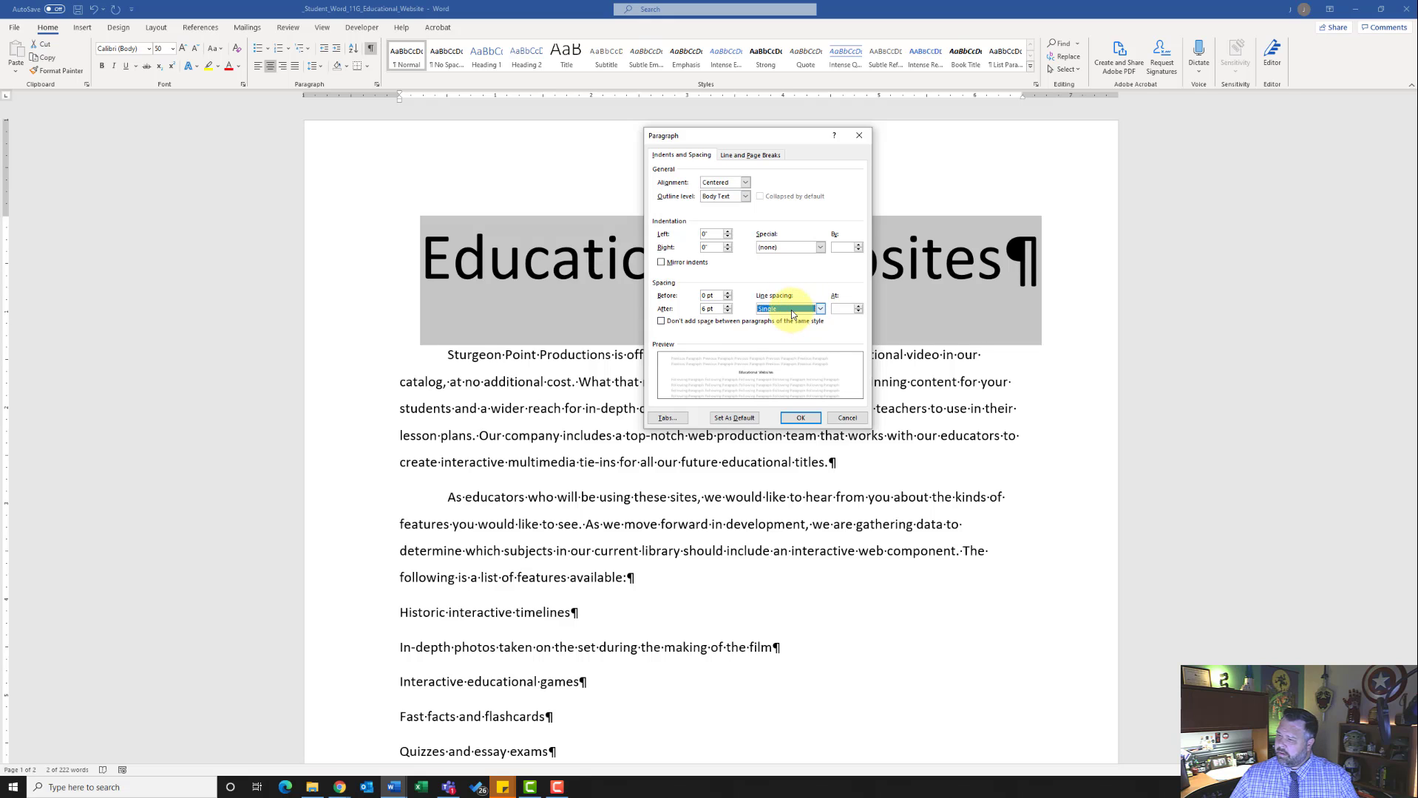
{"action": "left_click", "coordinate": [811, 419]}
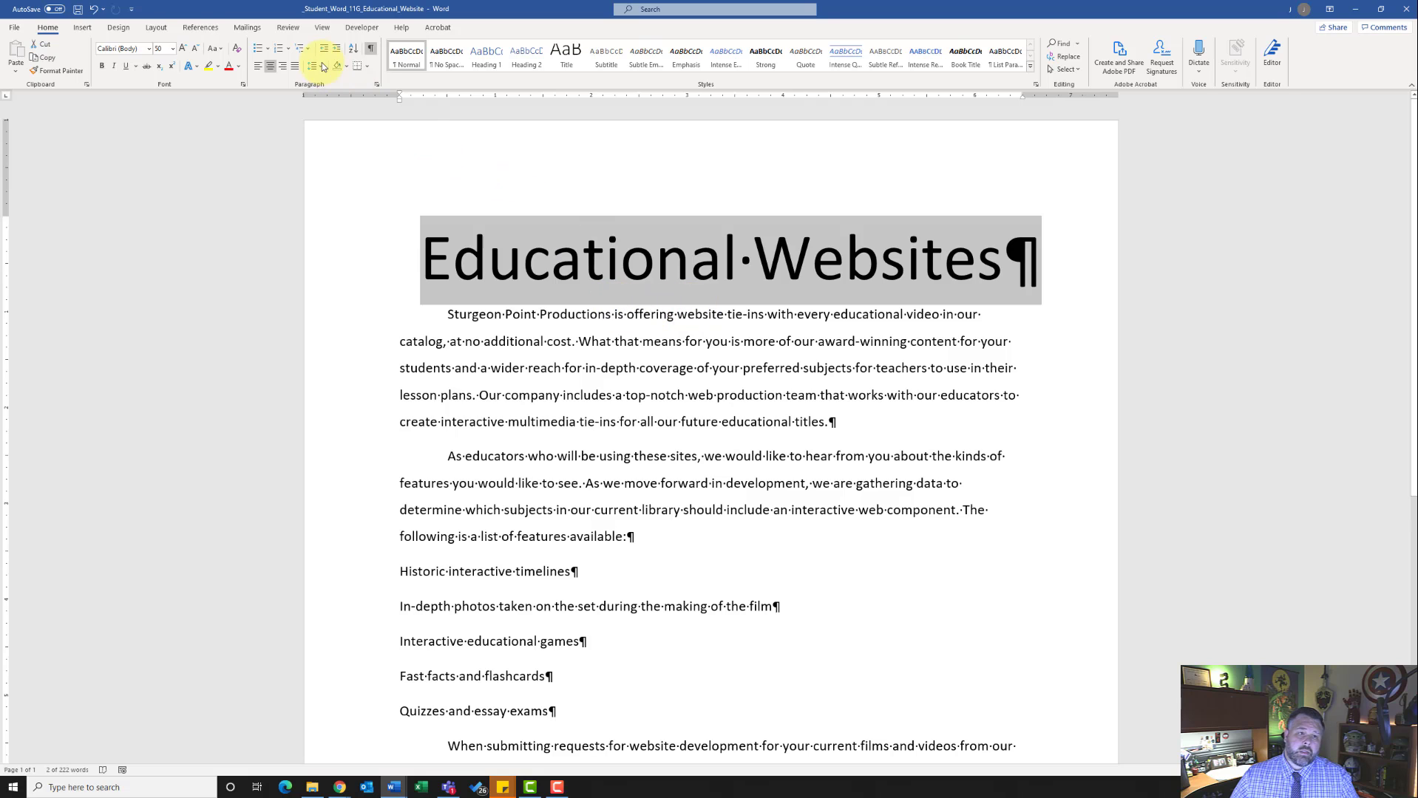
- Apply the text effect Fill: Blue, Accent color 1; Shadow to the title and place the cursor before "Sturgeon"
{"action": "left_click", "coordinate": [197, 68]}
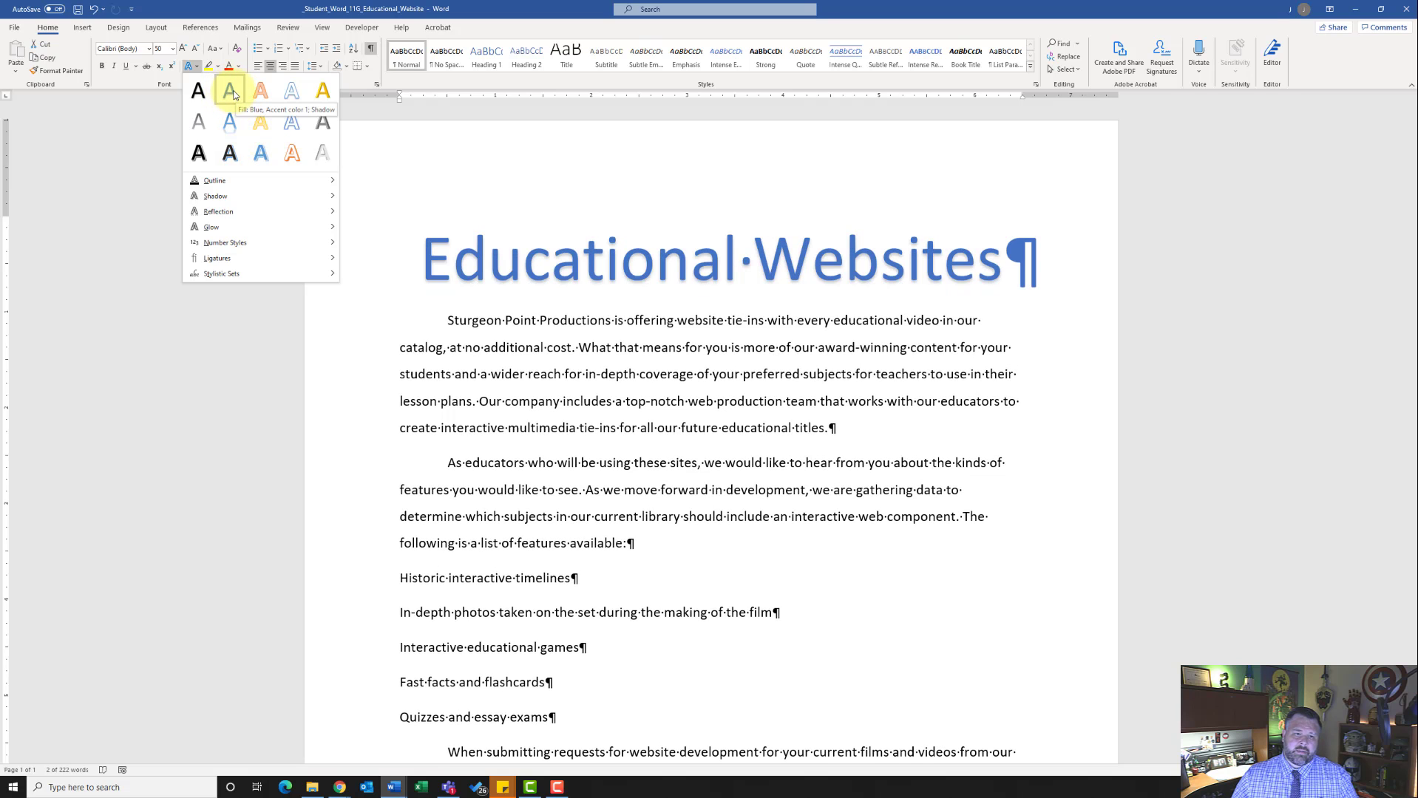
{"action": "left_click", "coordinate": [233, 94]}
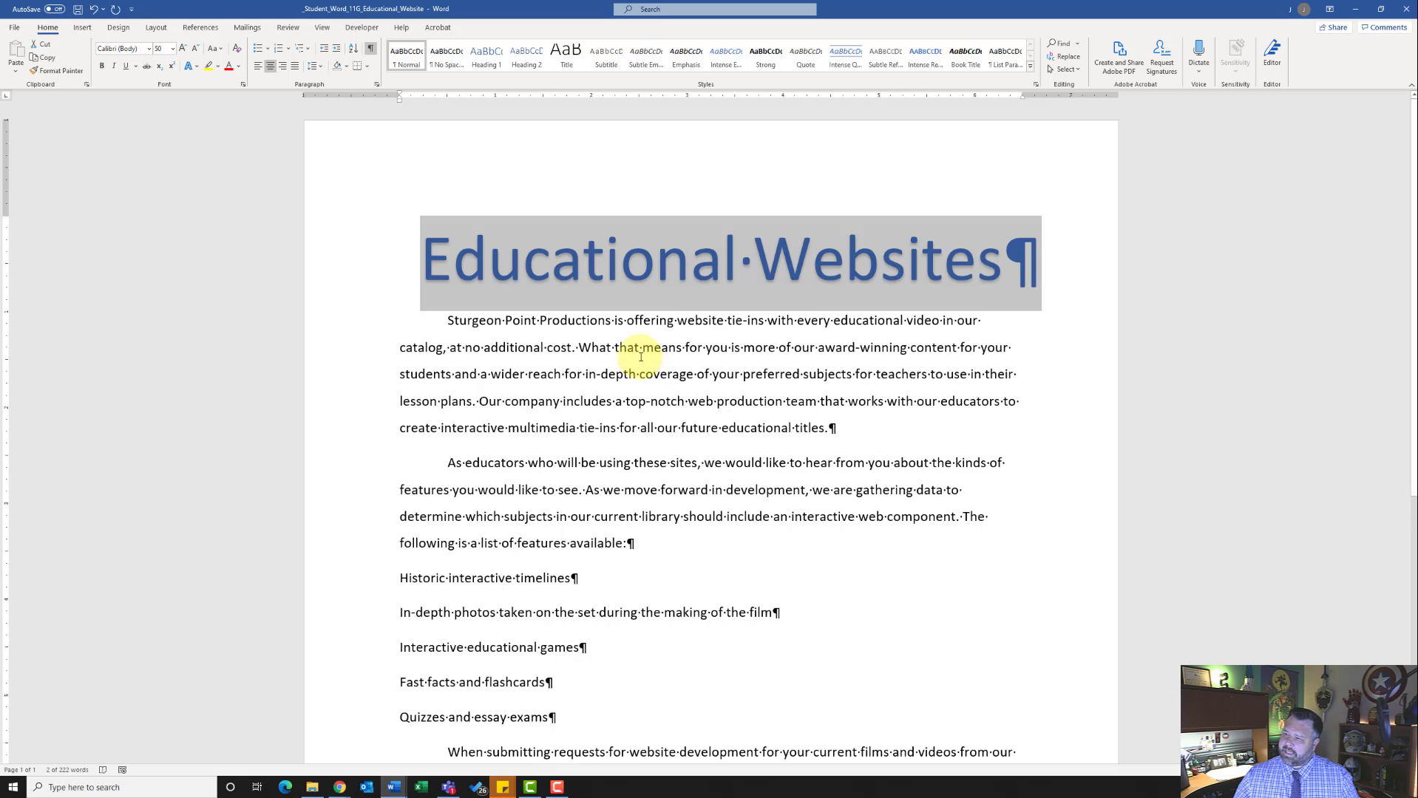
{"action": "left_click", "coordinate": [448, 321]}
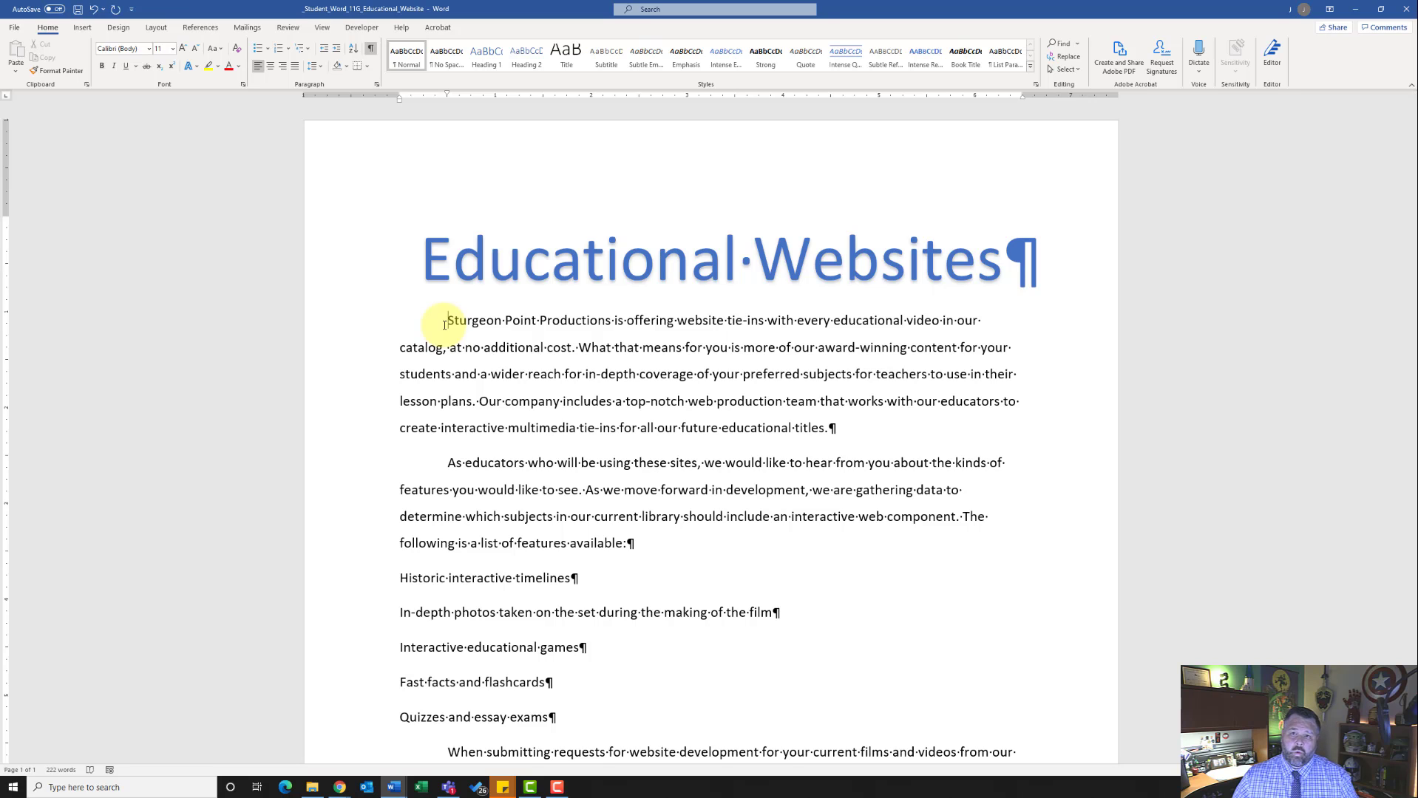
- Insert the picture w11G_Media from the Downloads folder before "Sturgeon" in the first body paragraph
{"action": "left_click", "coordinate": [82, 30]}
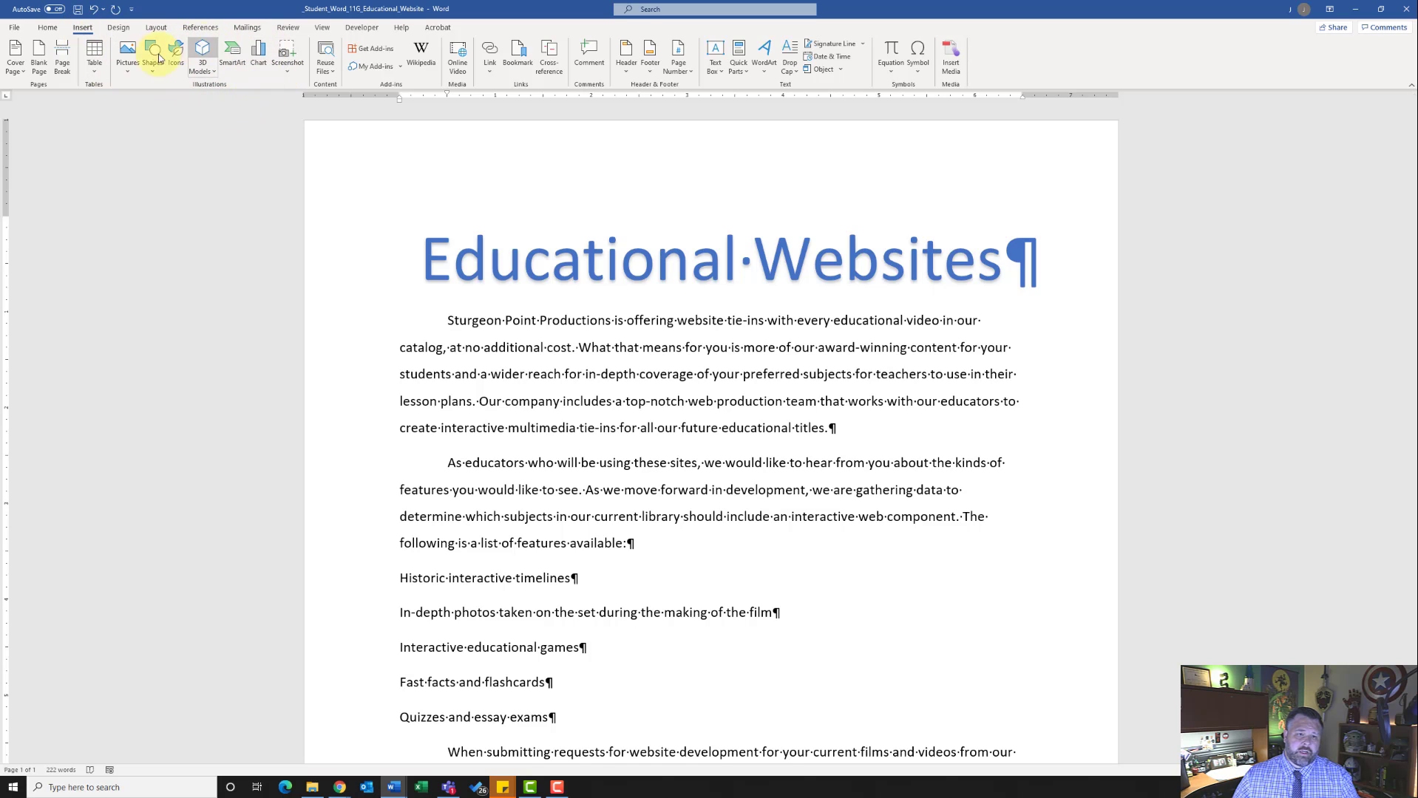
{"action": "left_click", "coordinate": [127, 67]}
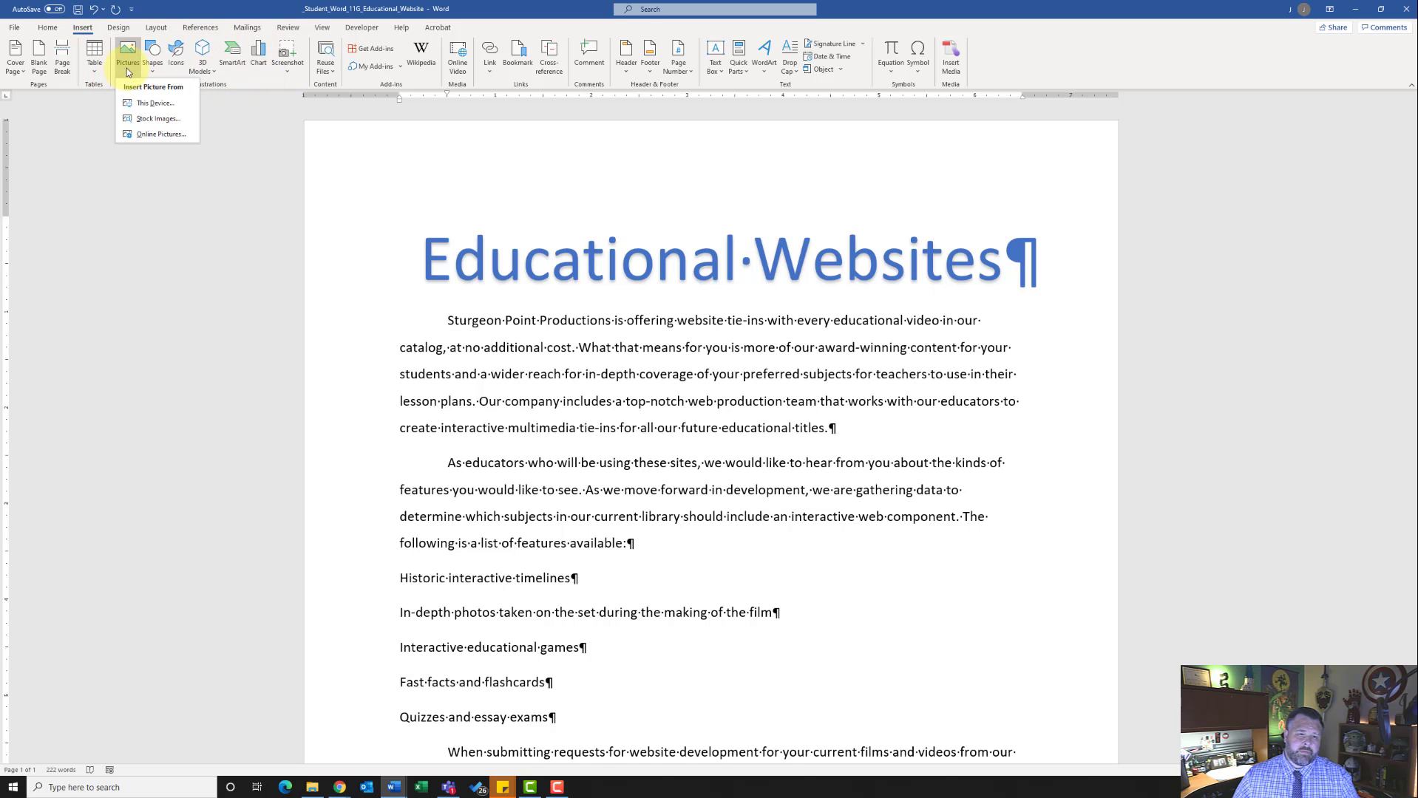
{"action": "left_click", "coordinate": [155, 103]}
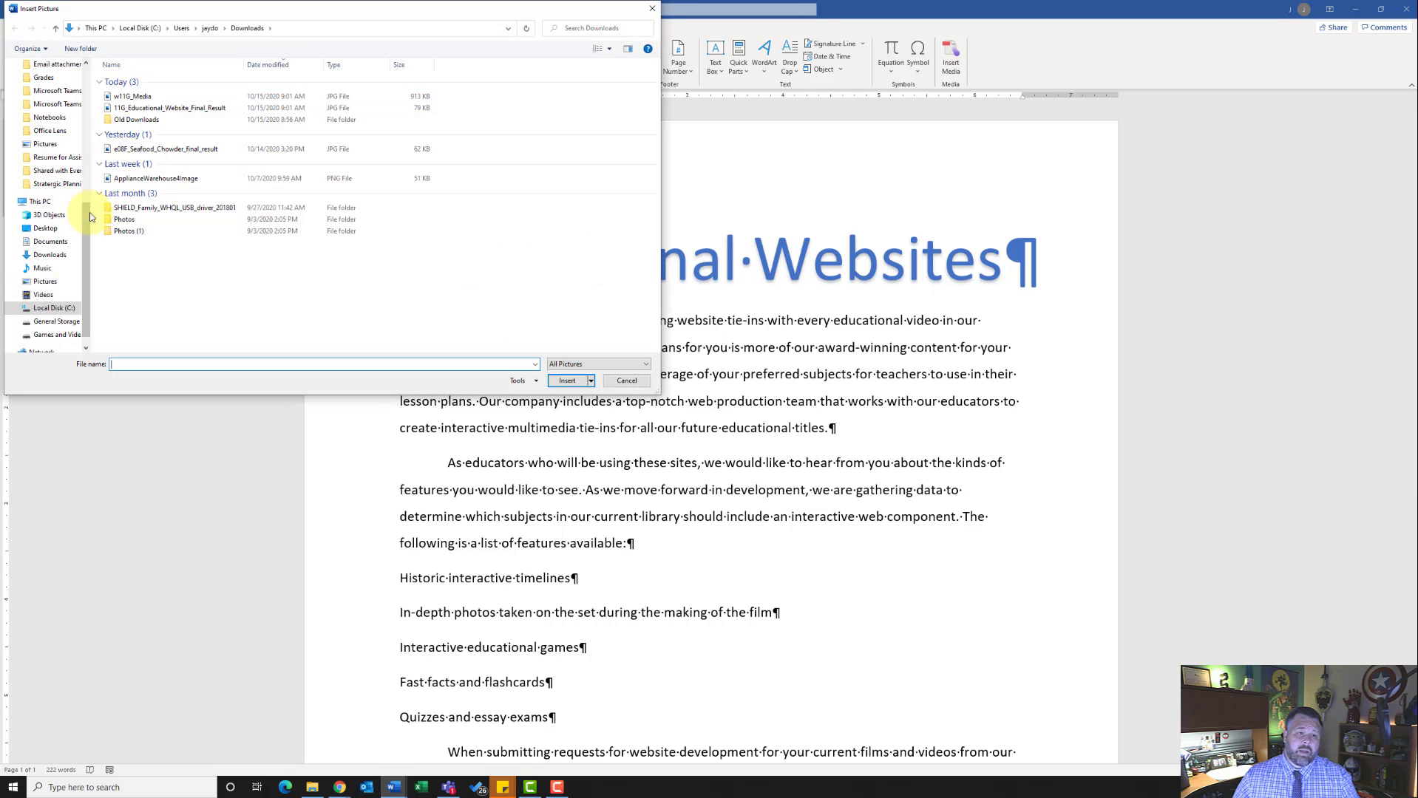
{"action": "left_click", "coordinate": [137, 100]}
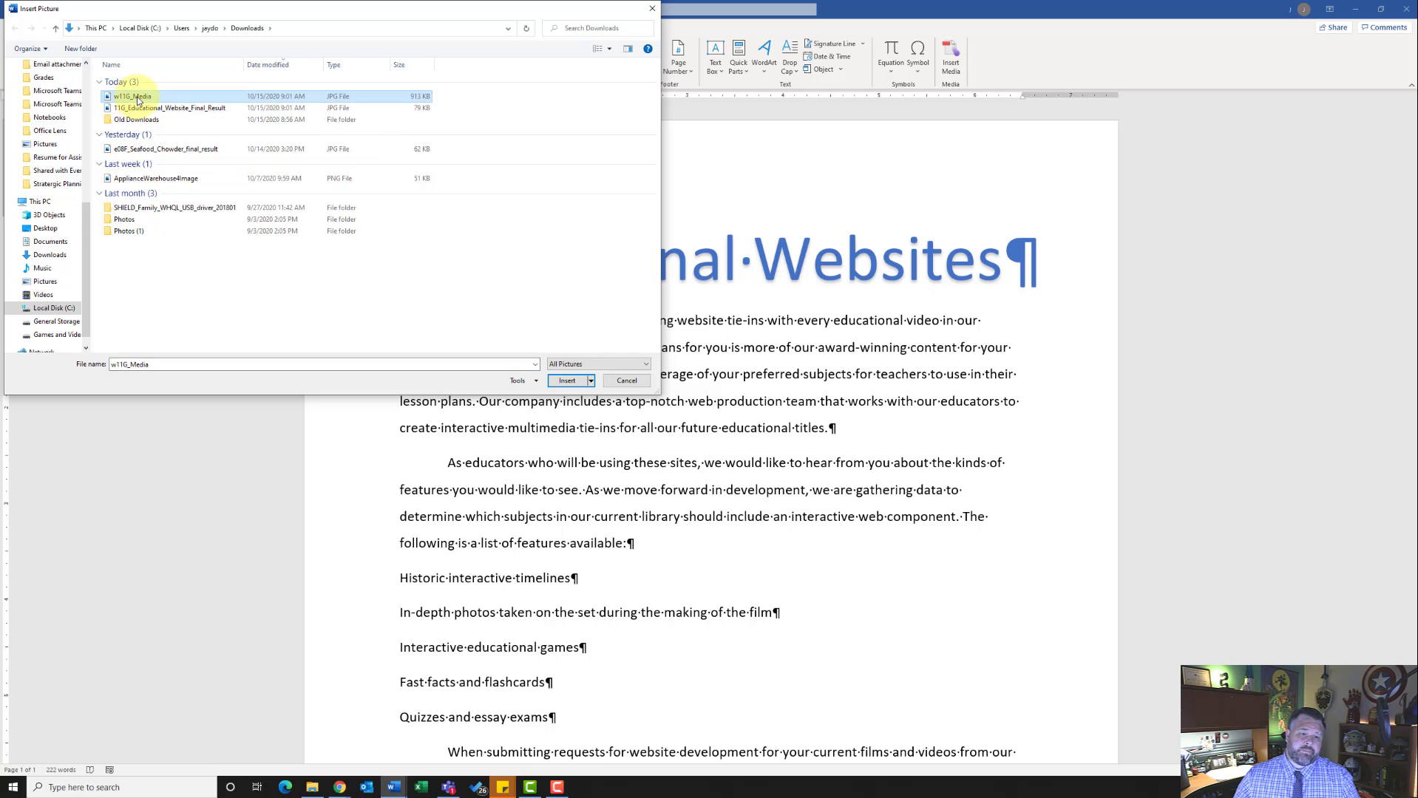
{"action": "left_click", "coordinate": [562, 381]}
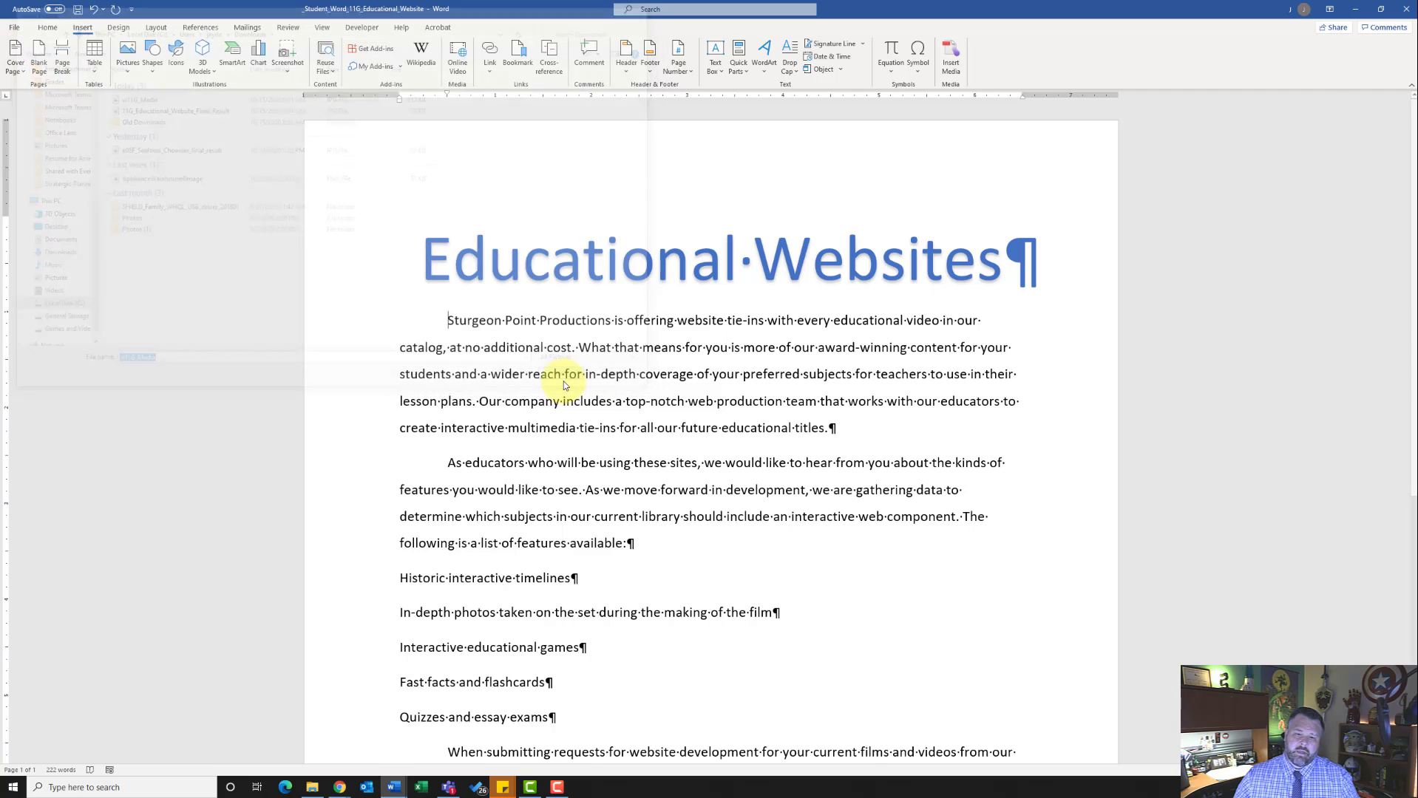
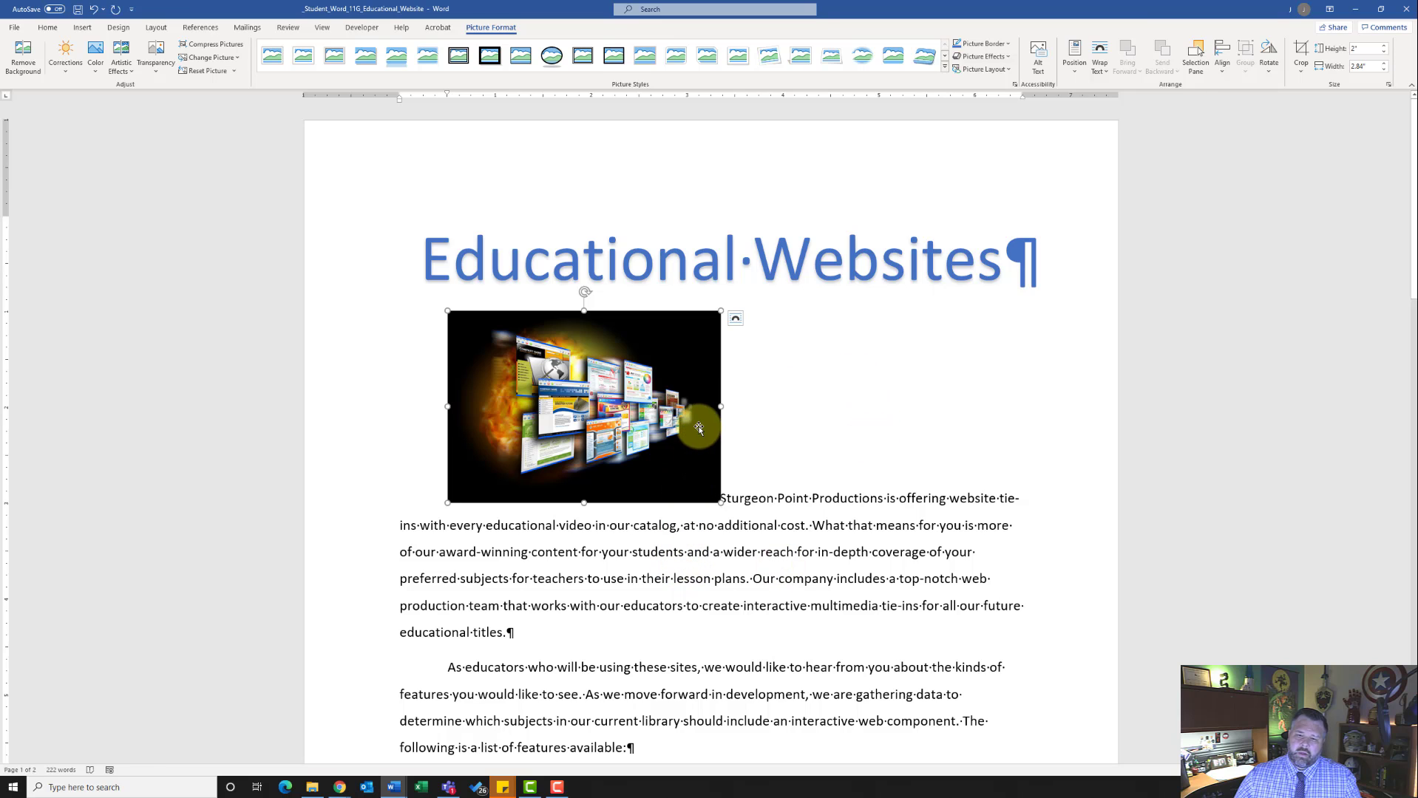
- Set the picture's text wrapping to Square and apply the 10 Point soft edges effect to it
{"action": "left_click", "coordinate": [736, 319]}
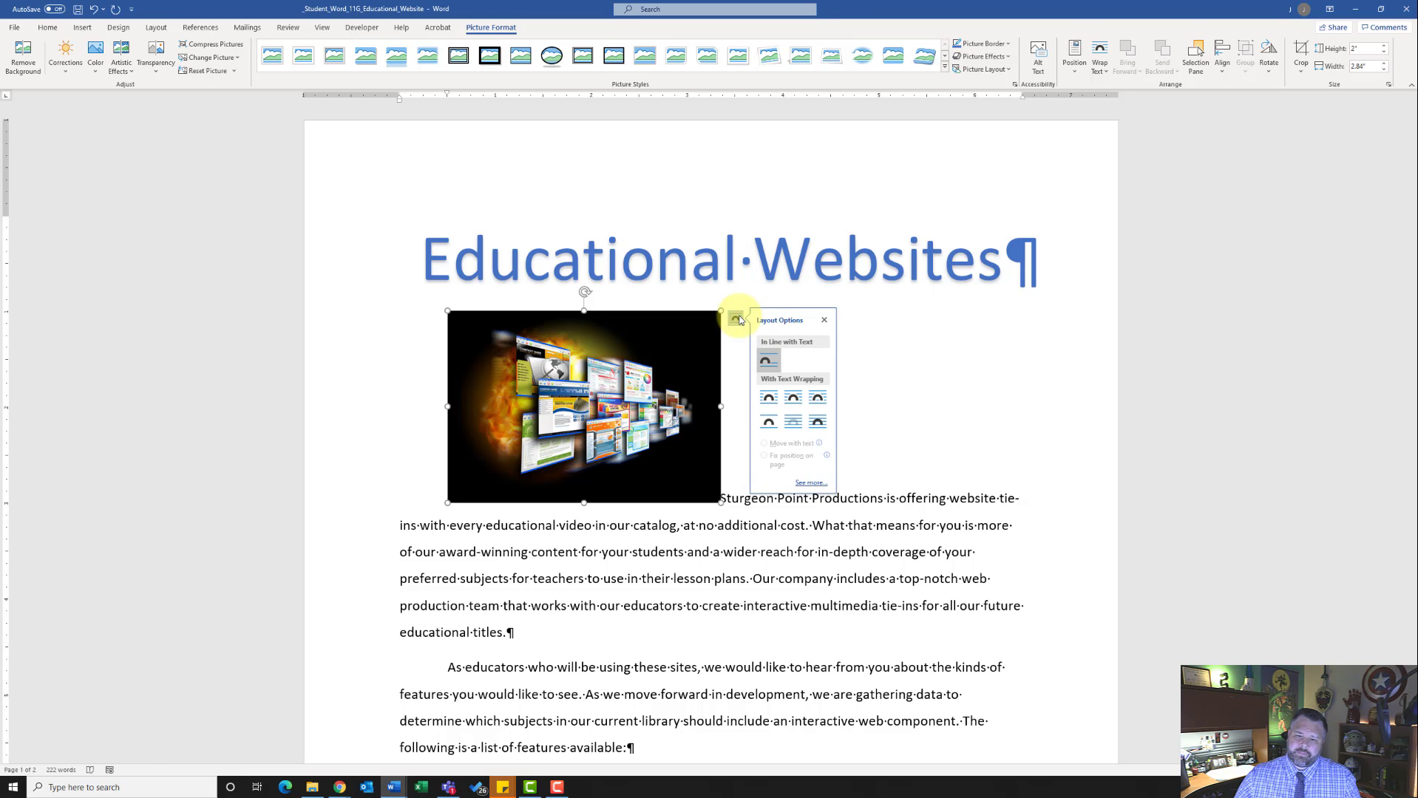
{"action": "left_click", "coordinate": [768, 399]}
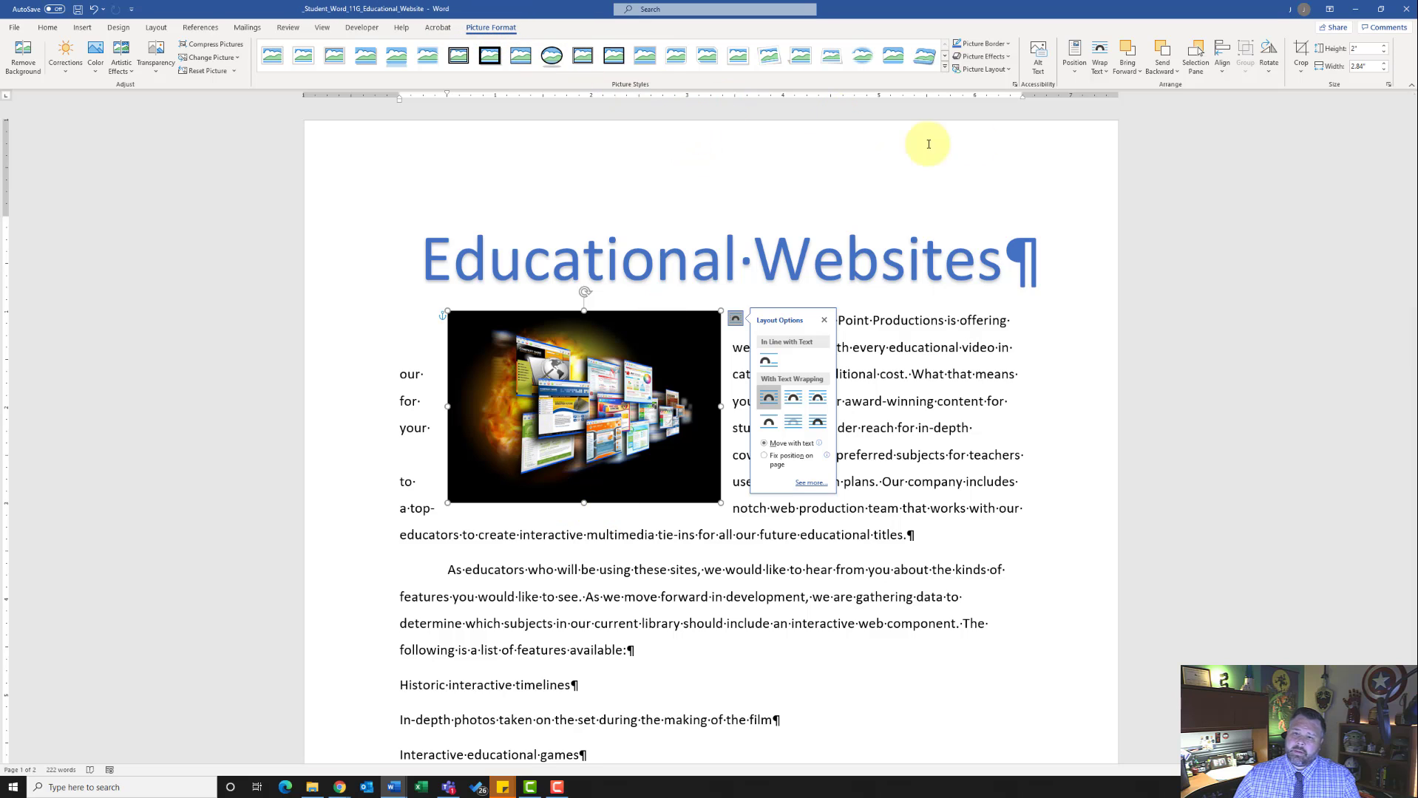
{"action": "left_click", "coordinate": [998, 58]}
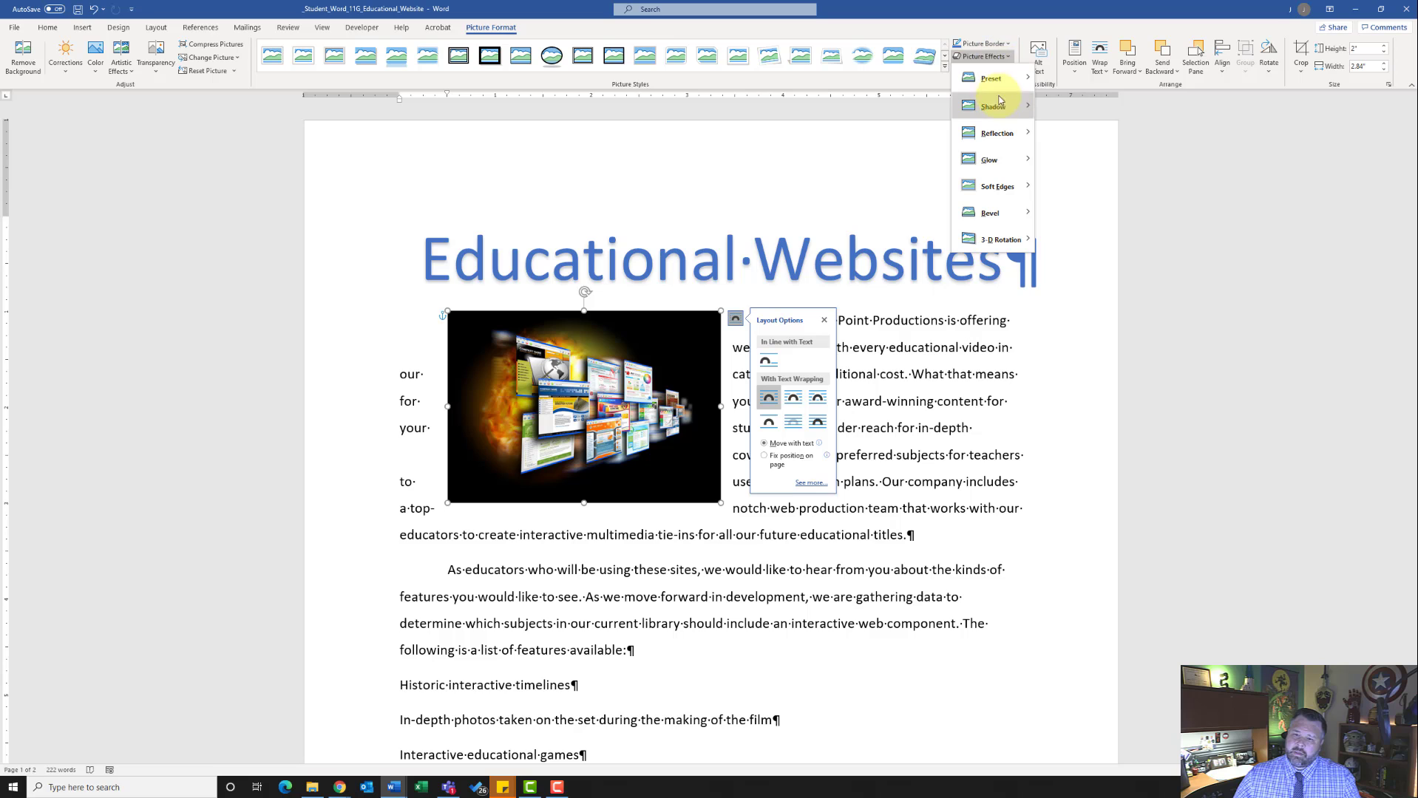
{"action": "mouse_move", "coordinate": [1026, 189]}
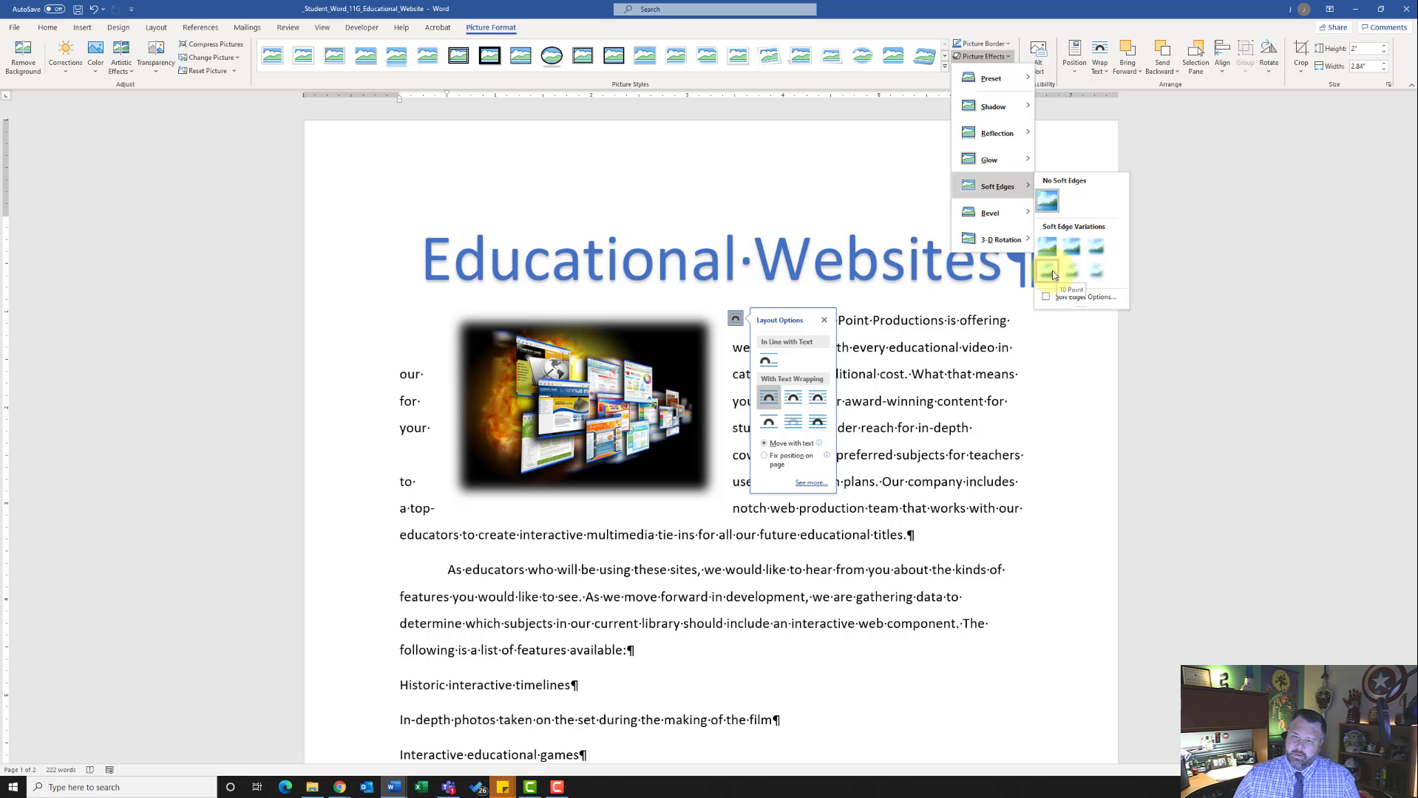
{"action": "left_click", "coordinate": [1052, 275]}
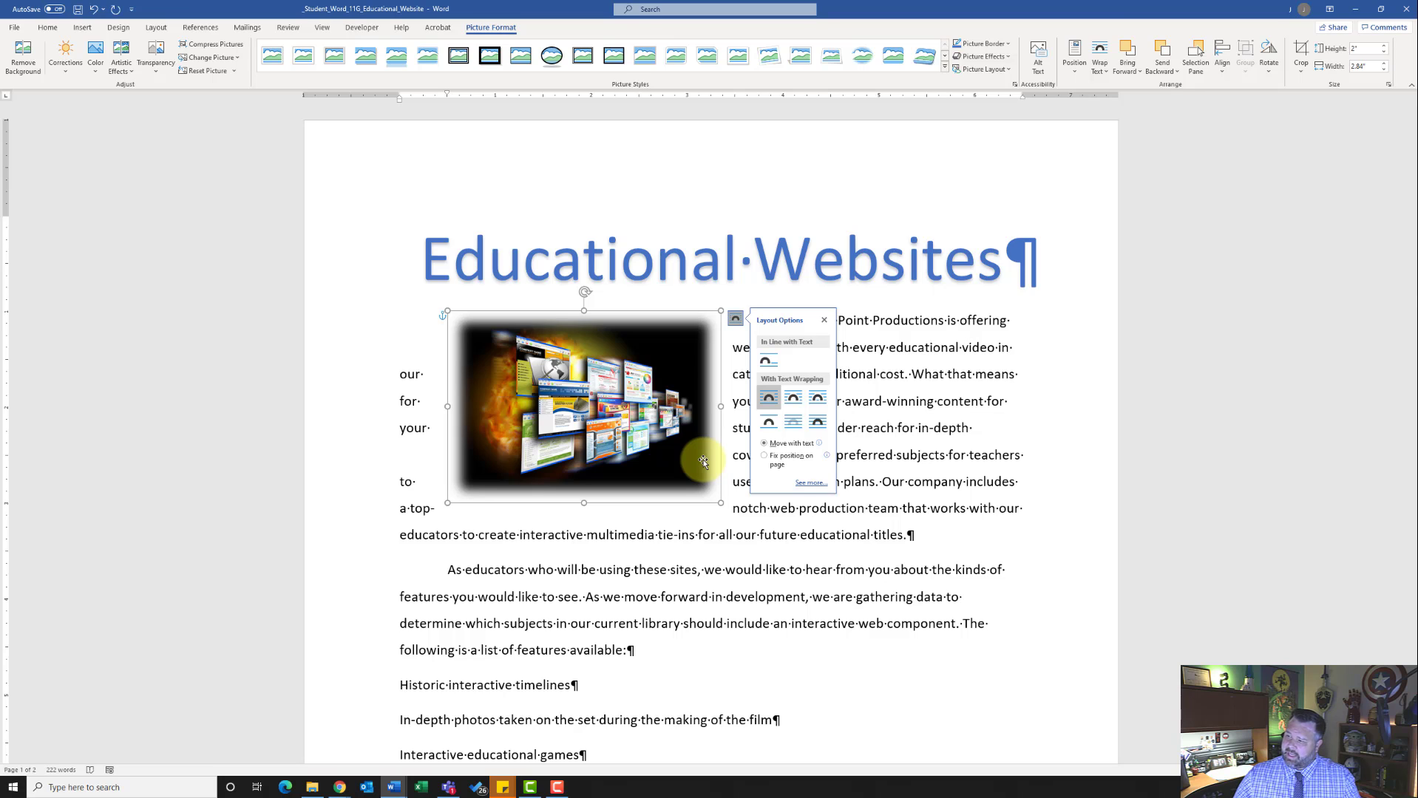
- In the picture's advanced layout settings, set the horizontal alignment to Right relative to Margin
{"action": "left_click", "coordinate": [734, 322]}
{"action": "left_click", "coordinate": [736, 321]}
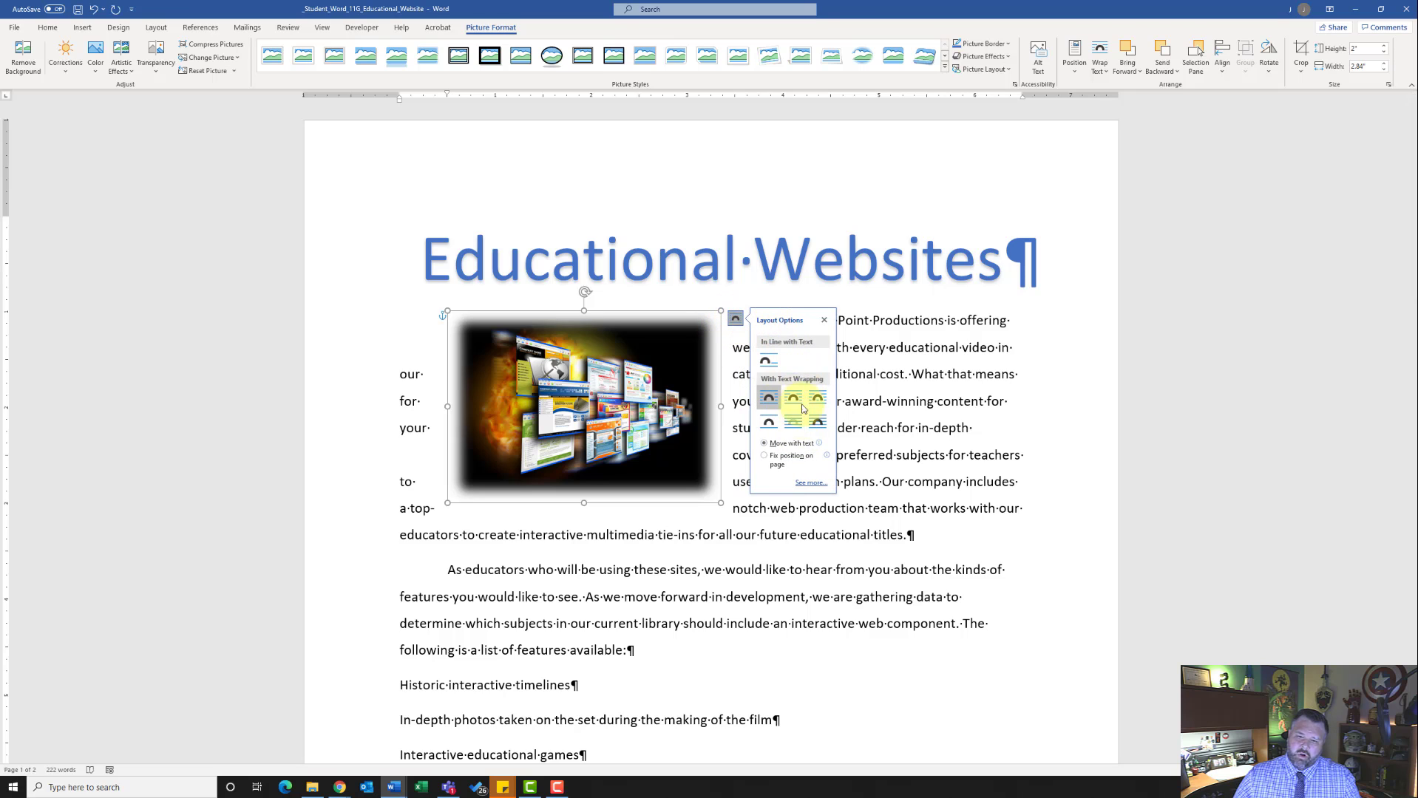
{"action": "left_click", "coordinate": [817, 484]}
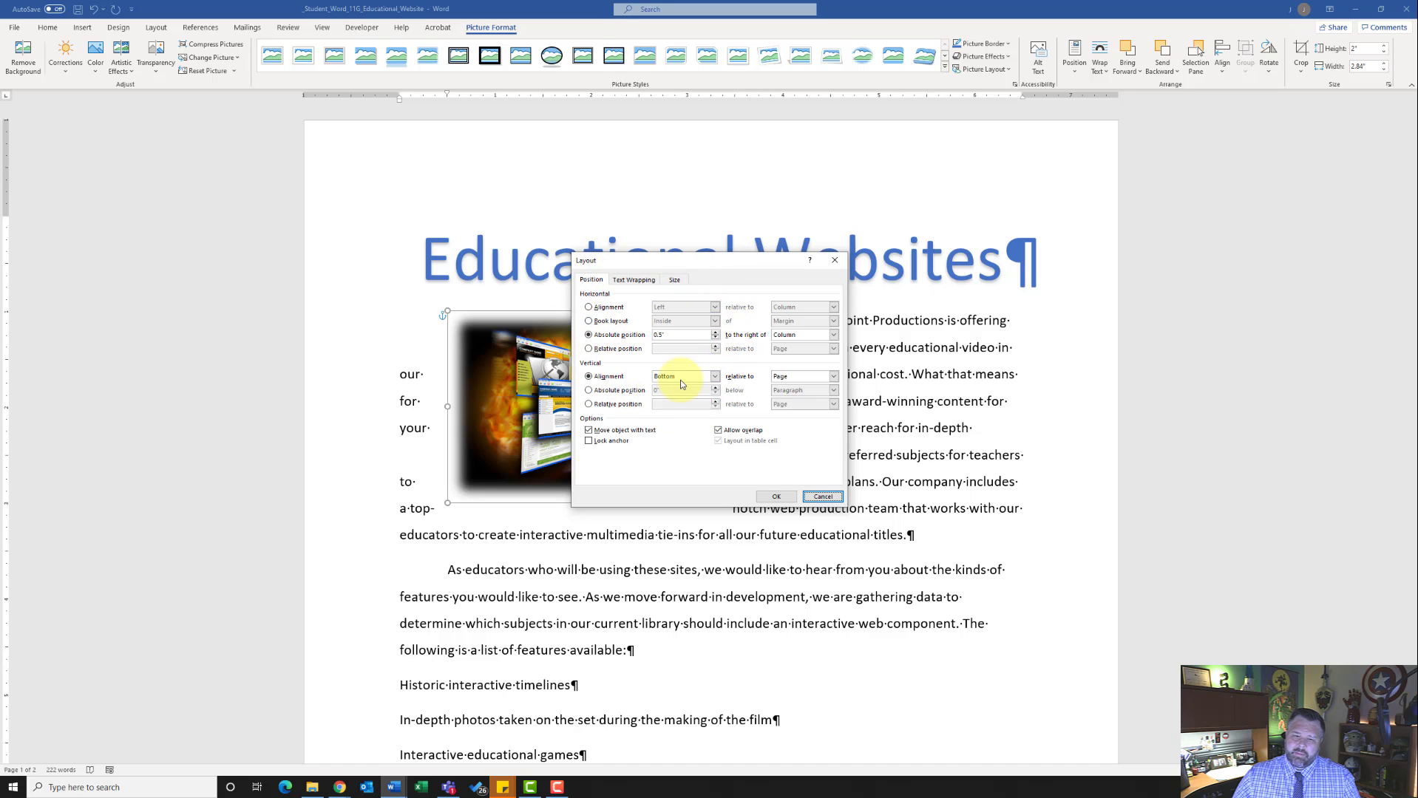
{"action": "left_click", "coordinate": [607, 308]}
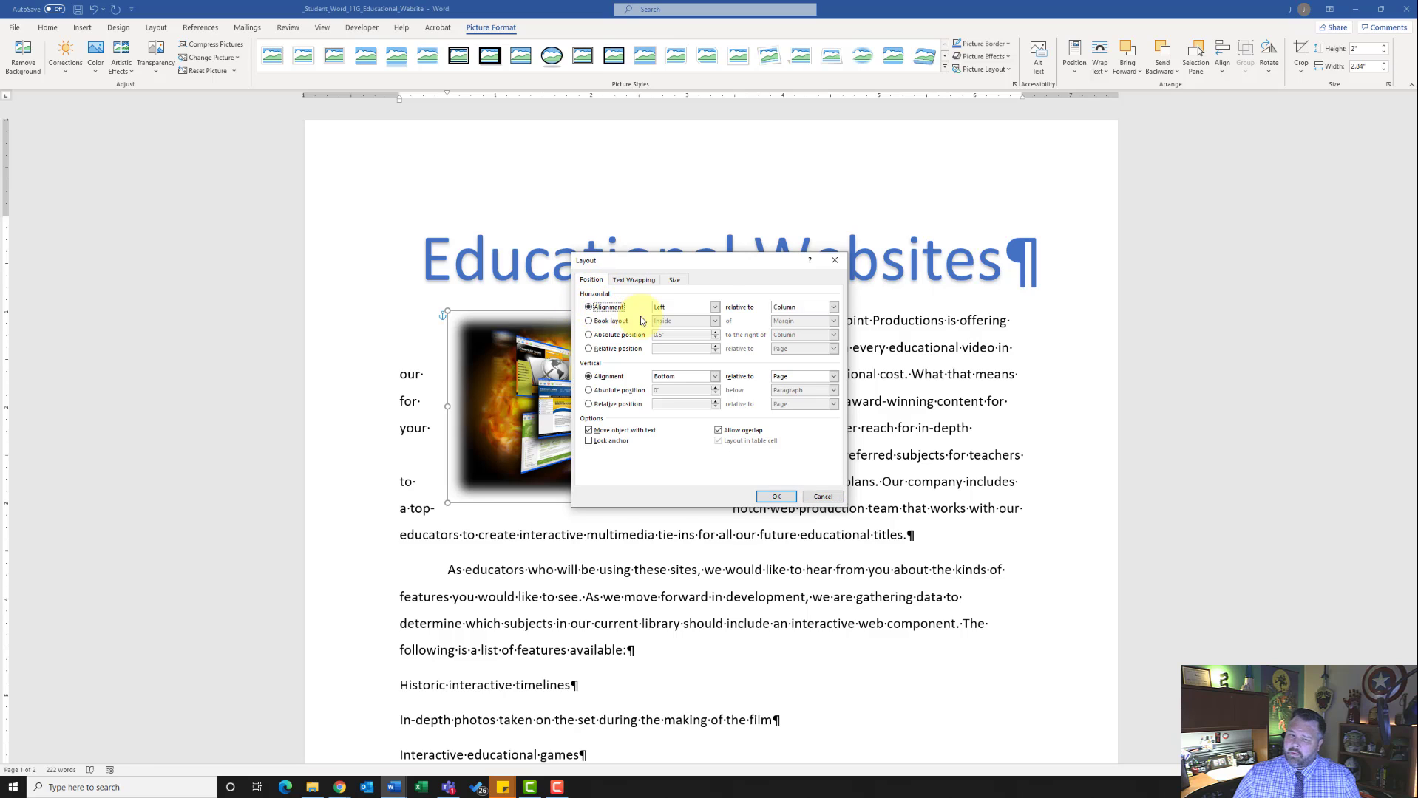
{"action": "left_click", "coordinate": [714, 307]}
{"action": "left_click", "coordinate": [694, 332]}
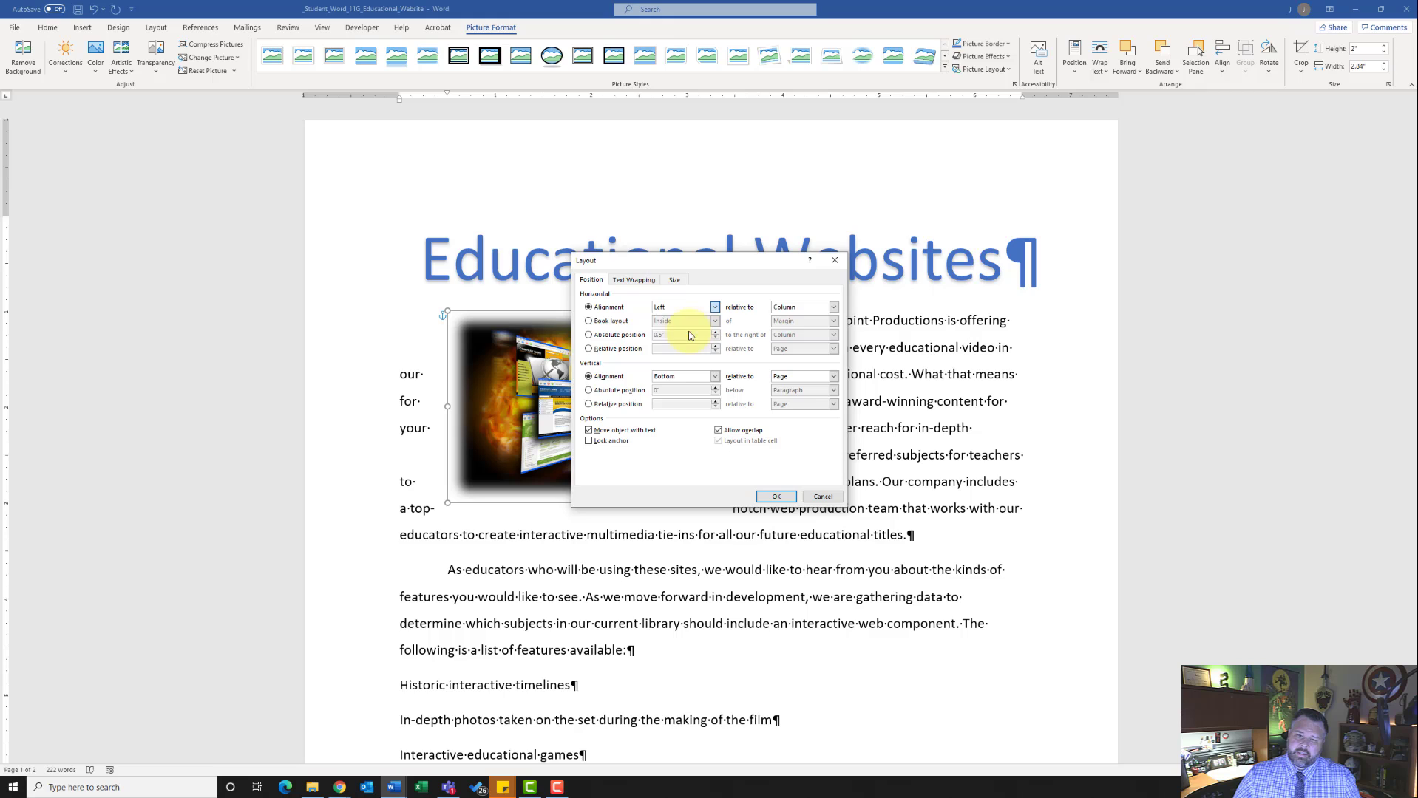
{"action": "left_click", "coordinate": [834, 309]}
{"action": "left_click", "coordinate": [806, 316]}
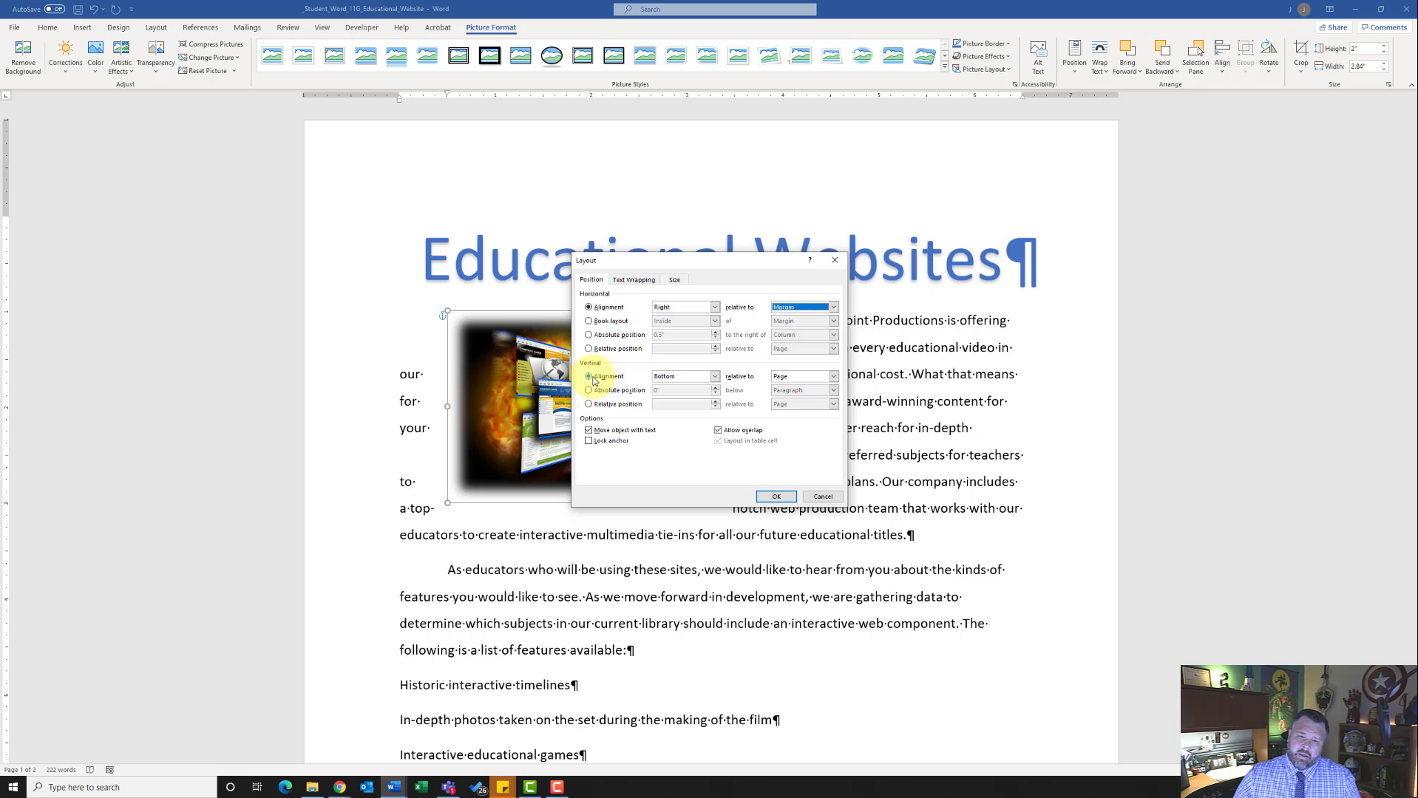
- Set the picture's vertical alignment to Top relative to Line and apply the layout
{"action": "left_click", "coordinate": [692, 379]}
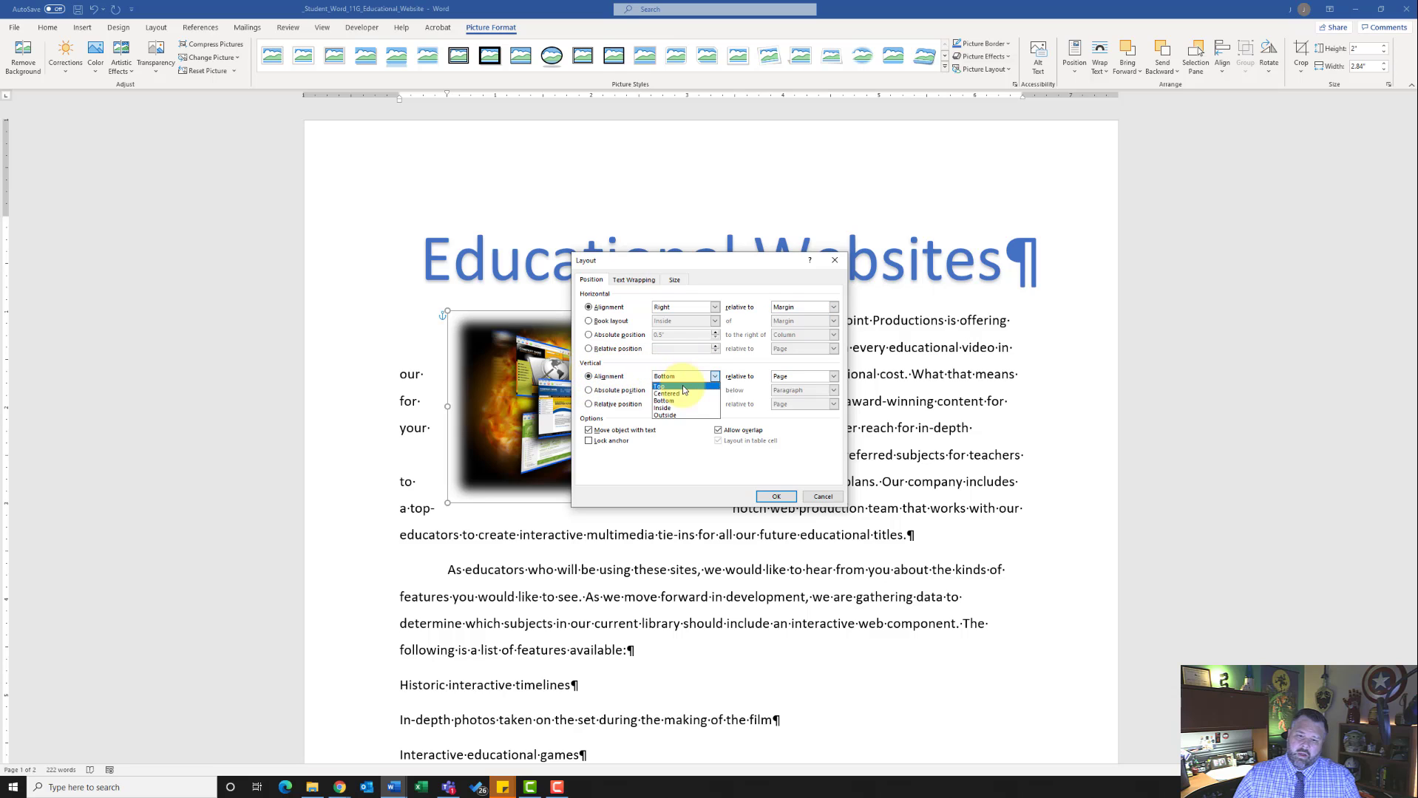
{"action": "left_click", "coordinate": [810, 377]}
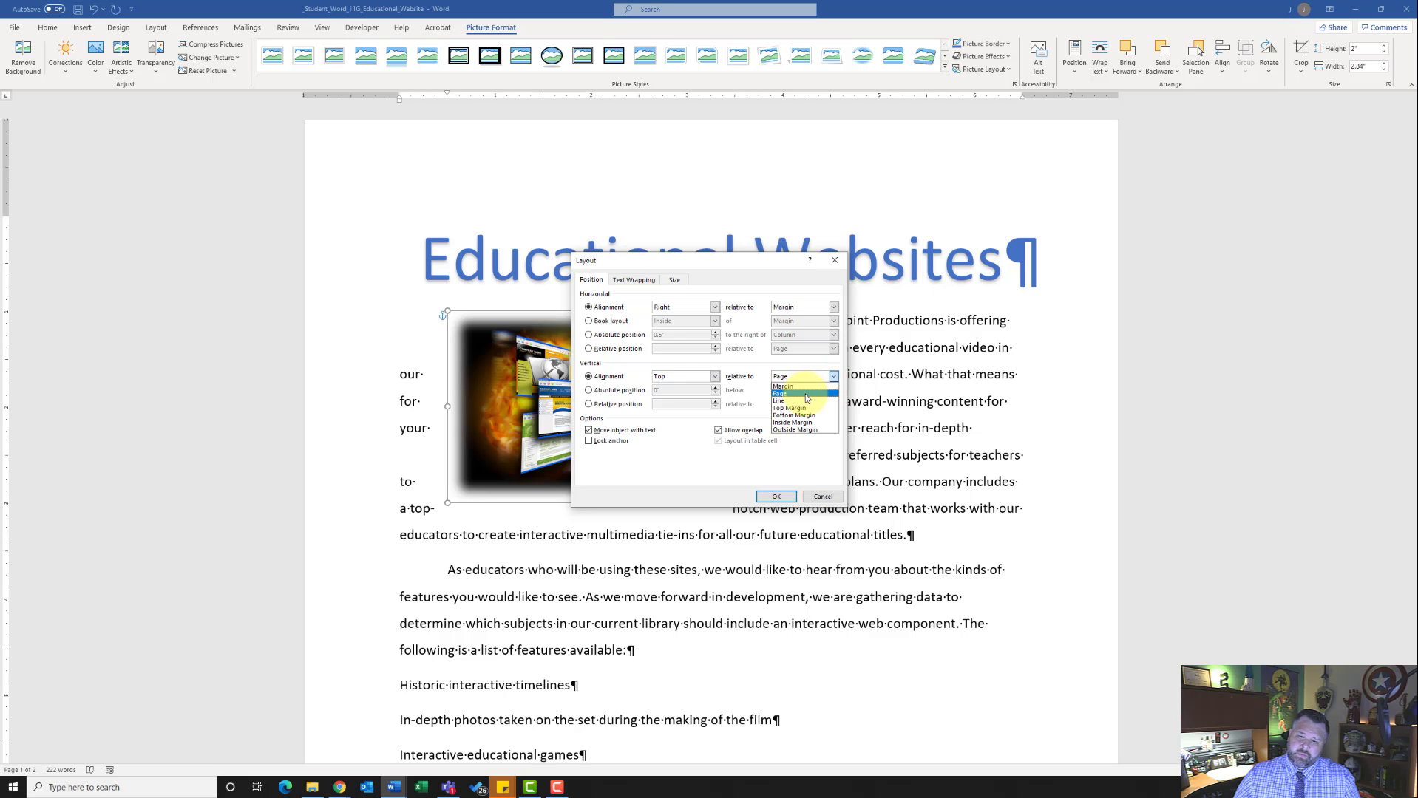
{"action": "left_click", "coordinate": [806, 401]}
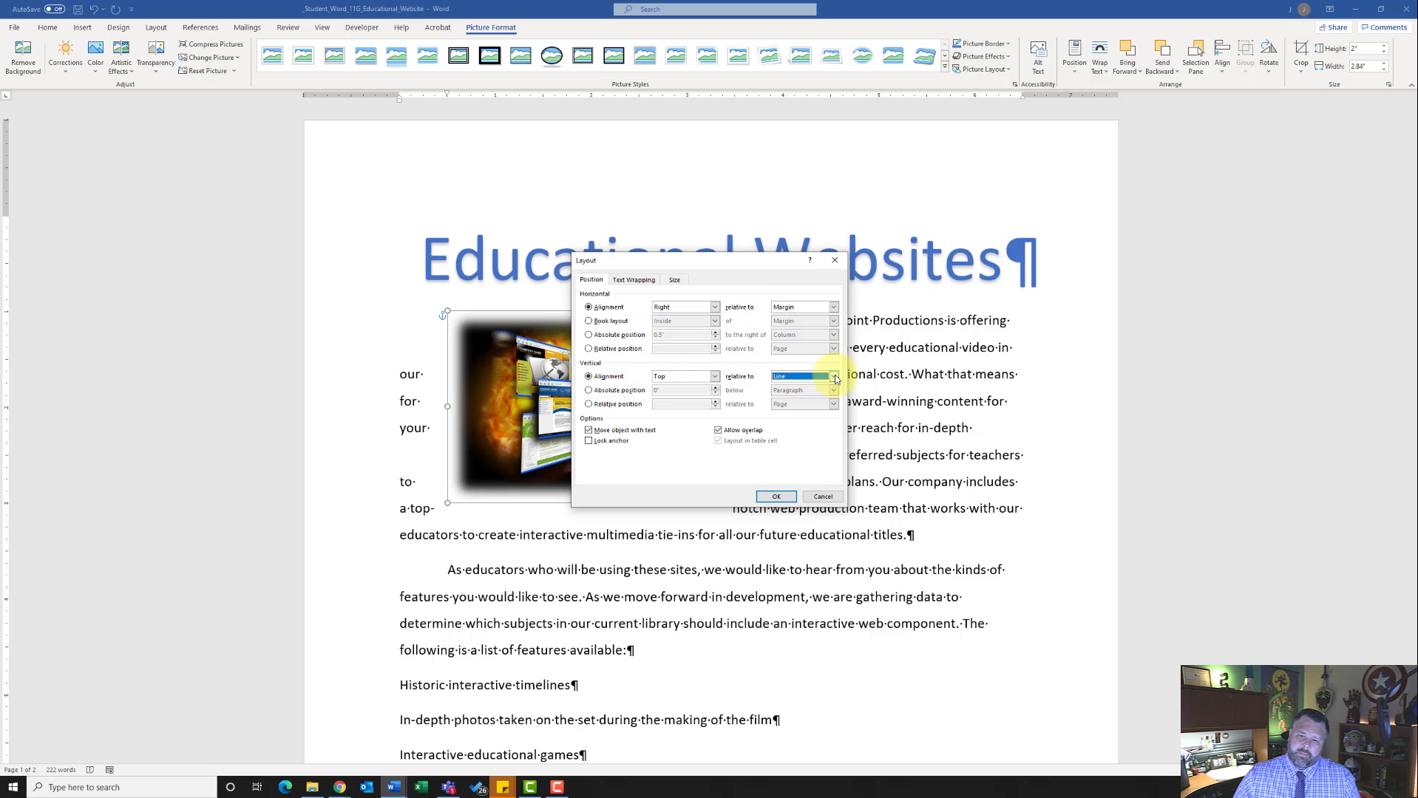
{"action": "left_click", "coordinate": [775, 497]}
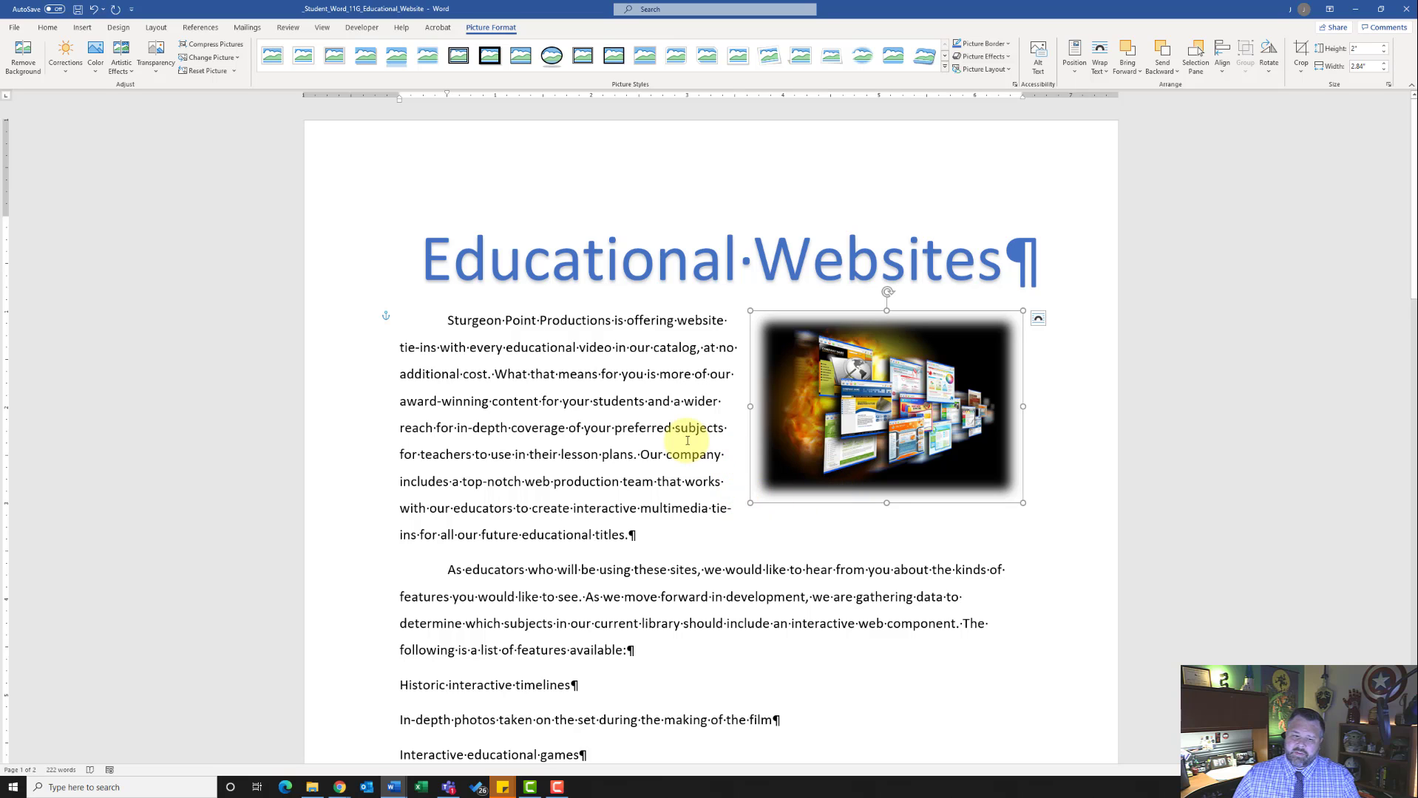
- Format the five feature lines from "Historic interactive timelines" to "Quizzes and essay exams" as a list with check mark bullets
{"action": "scroll", "coordinate": [550, 467], "scroll_direction": "down", "scroll_amount": 5}
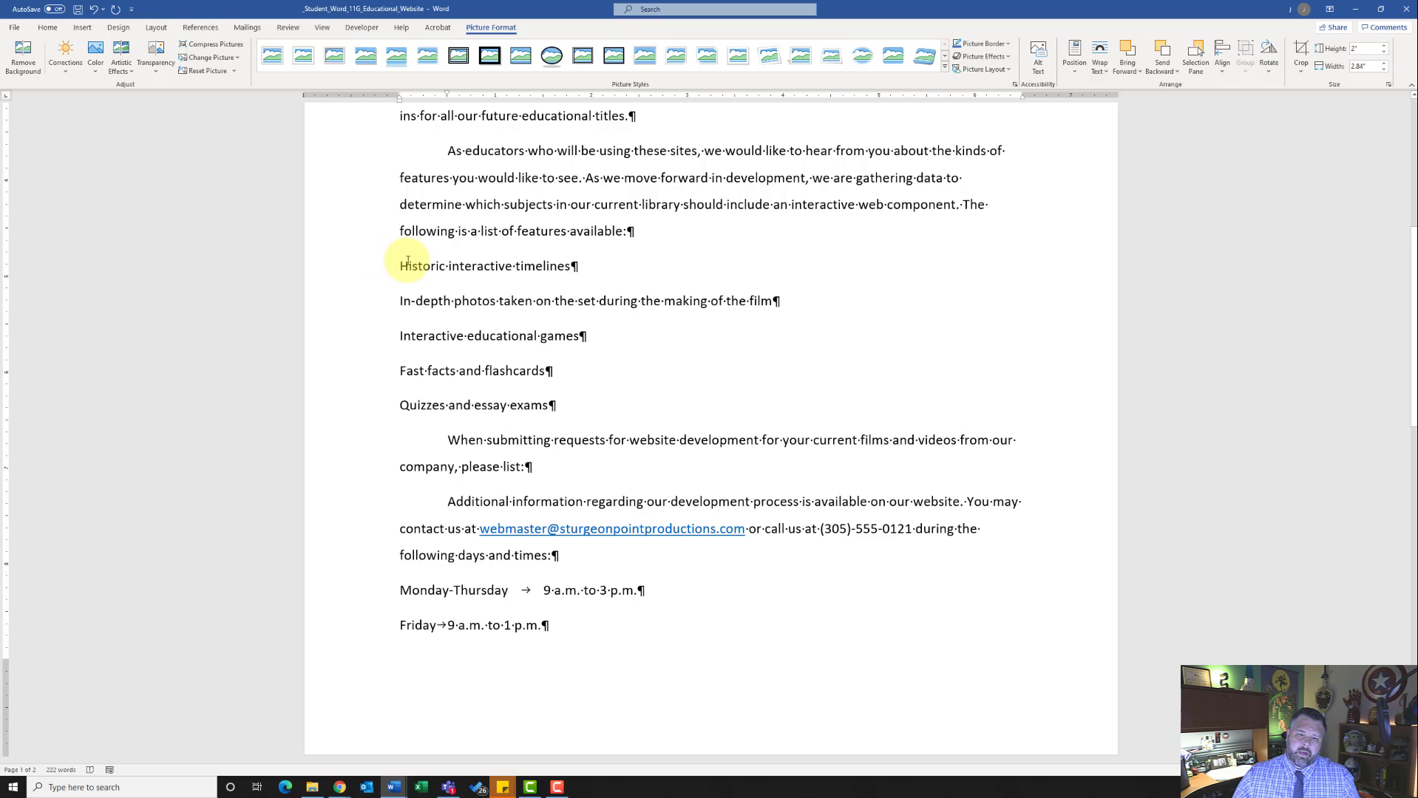
{"action": "left_click_drag", "start_coordinate": [400, 264], "coordinate": [556, 406]}
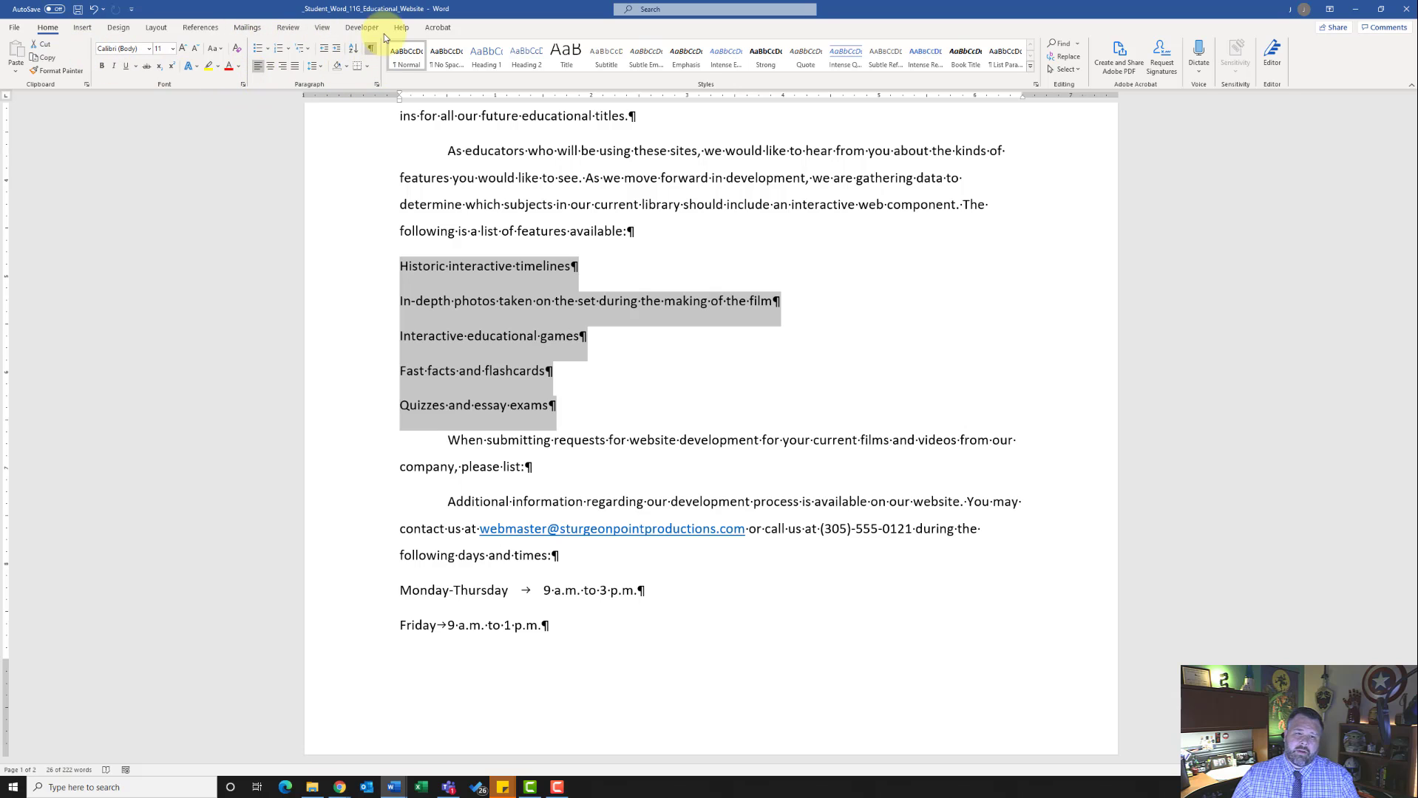
{"action": "left_click", "coordinate": [270, 49]}
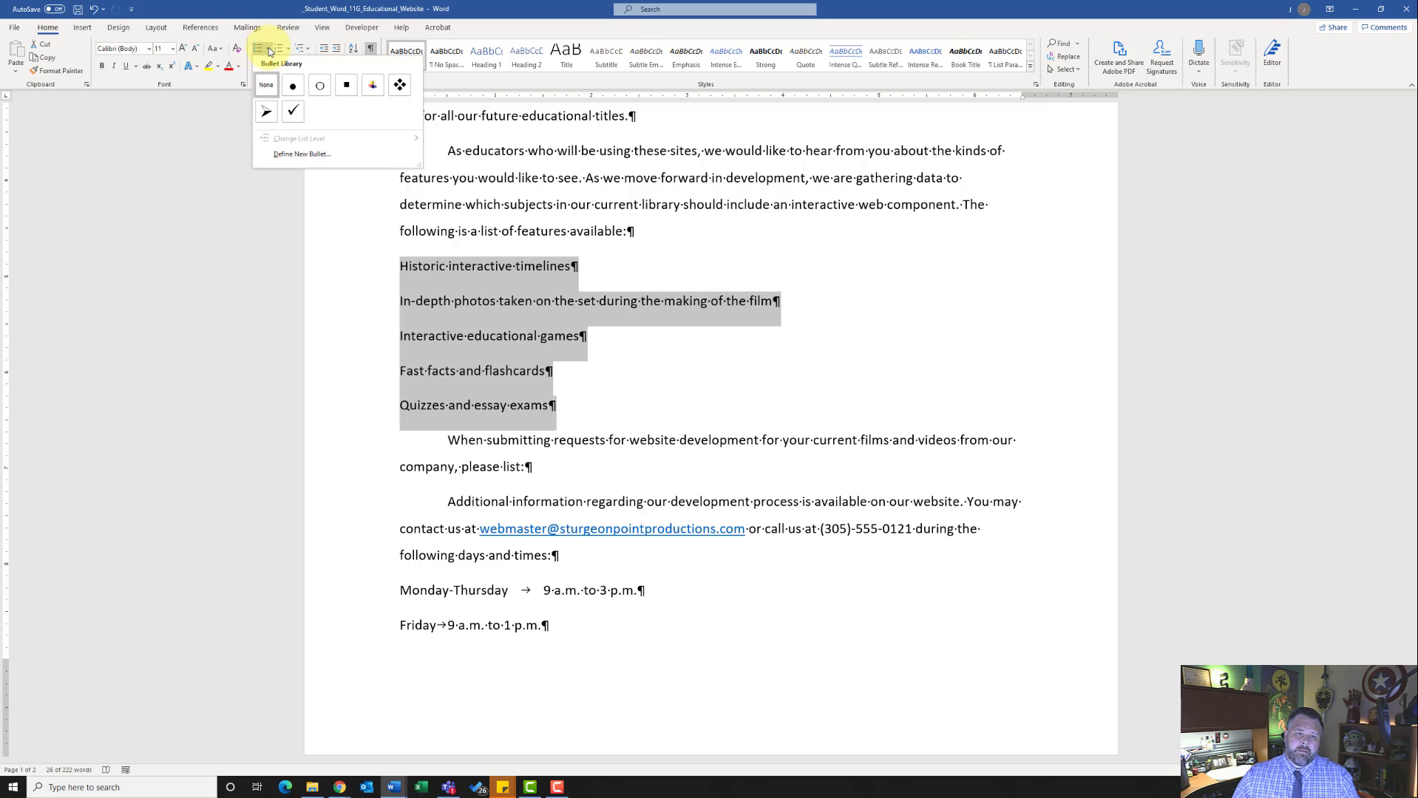
{"action": "left_click", "coordinate": [292, 114]}
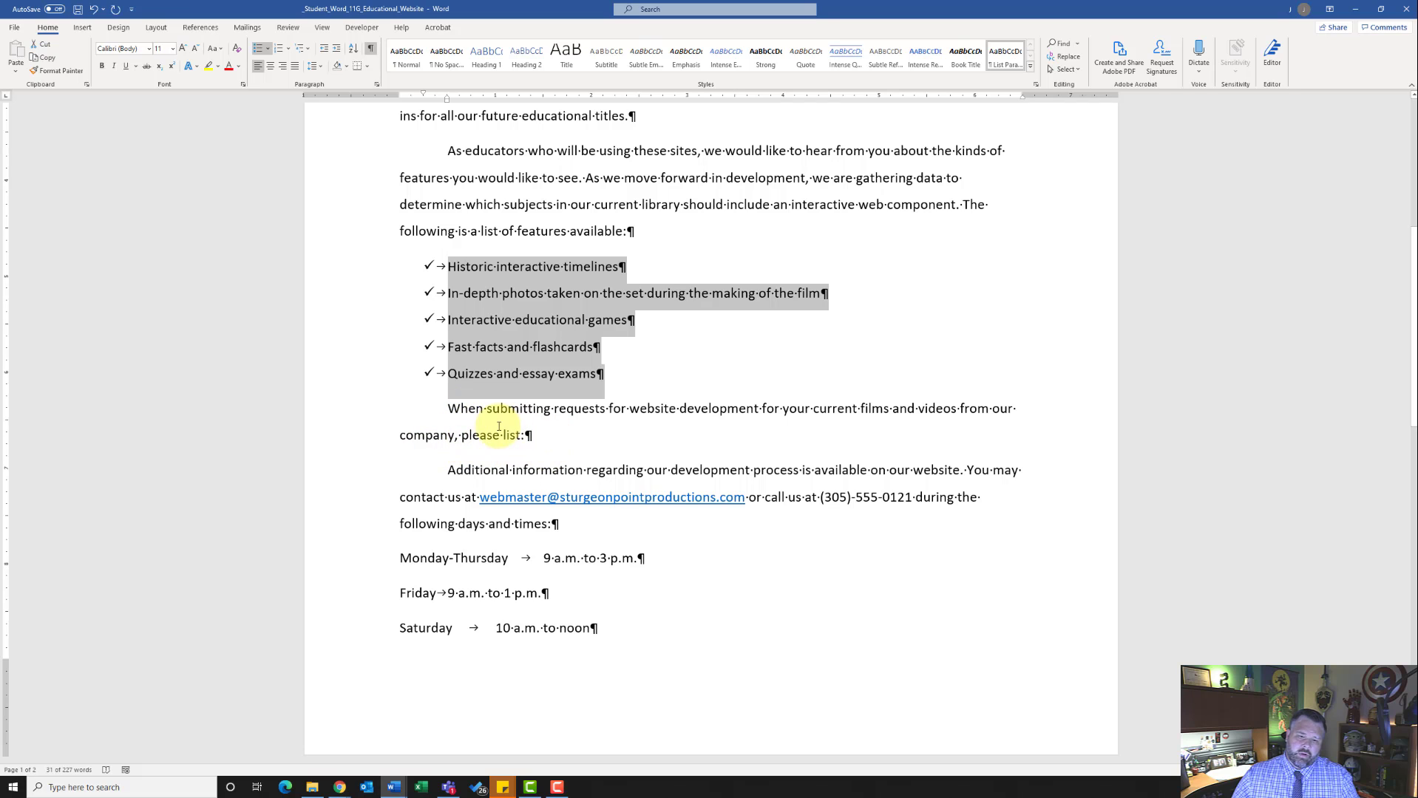
- Add a new paragraph without first-line indent after "please list:" and start a numbered list in it
{"action": "left_click", "coordinate": [523, 436]}
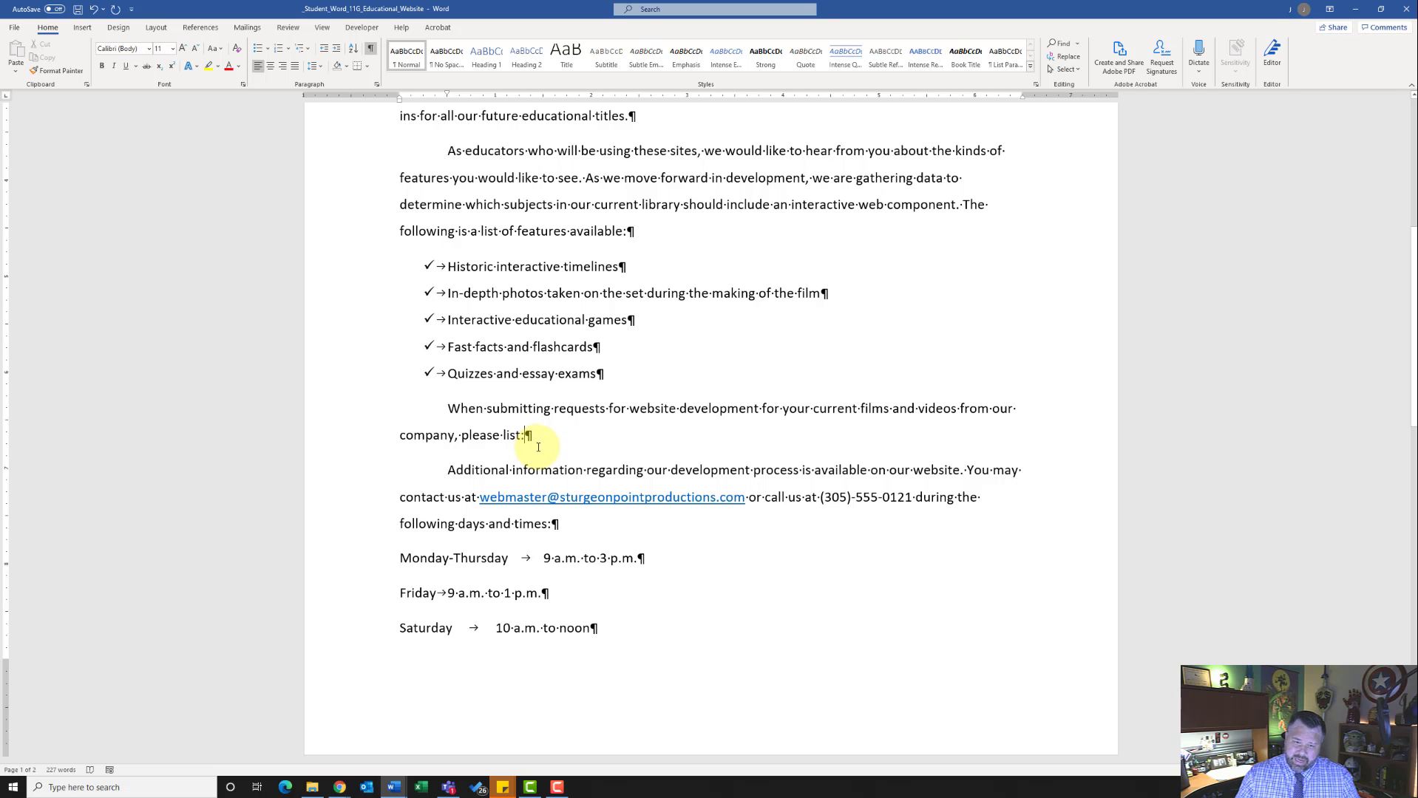
{"action": "key", "text": "Return"}
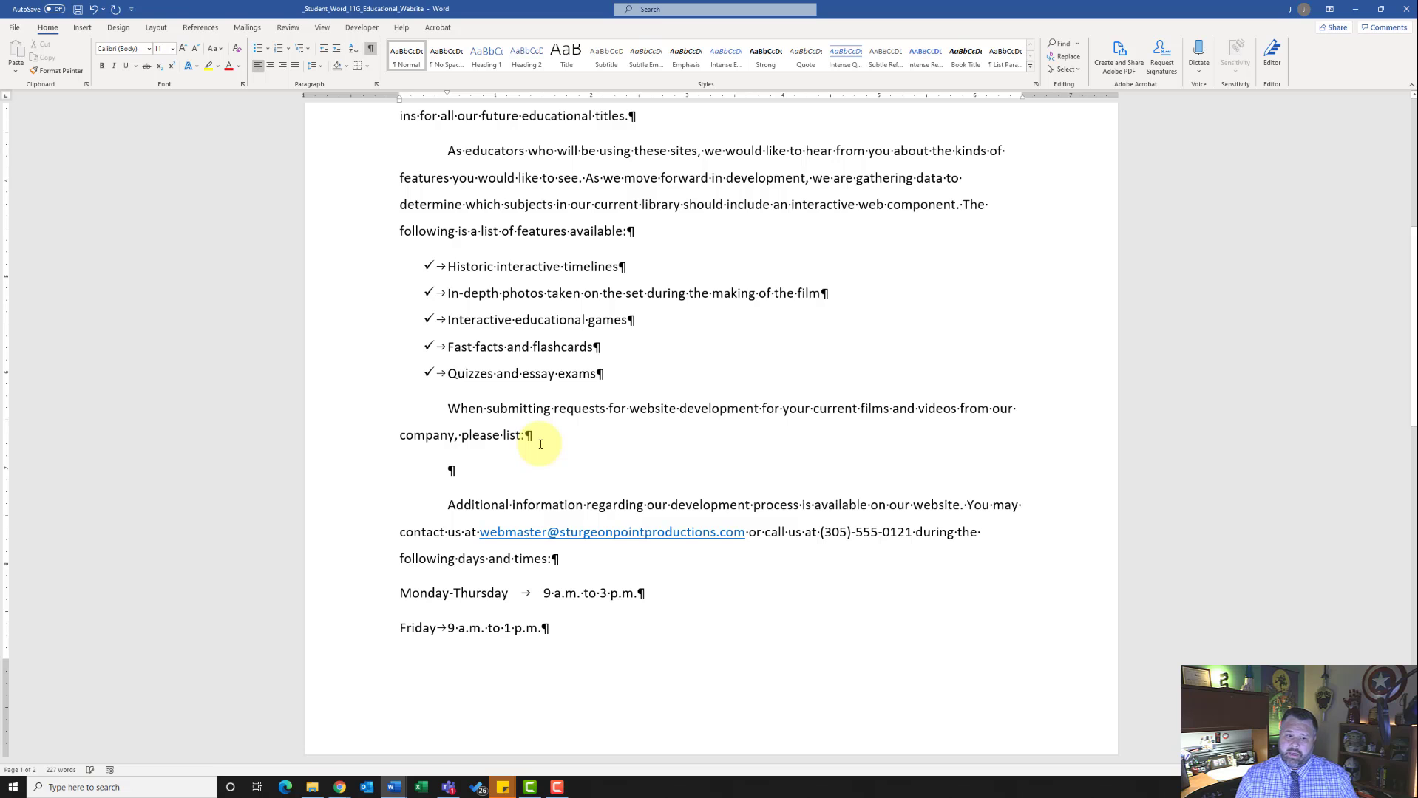
{"action": "key", "text": "BackSpace"}
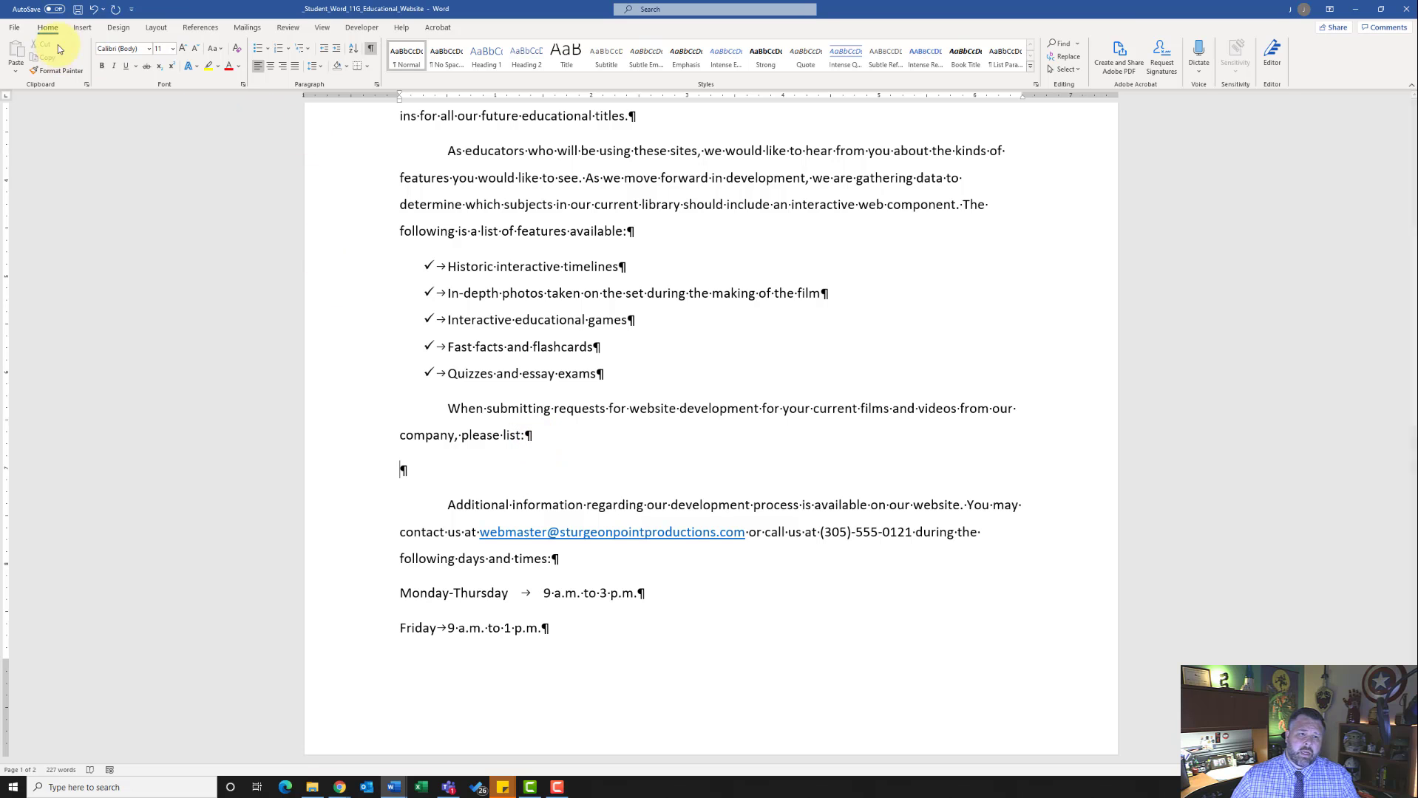
{"action": "left_click", "coordinate": [279, 51]}
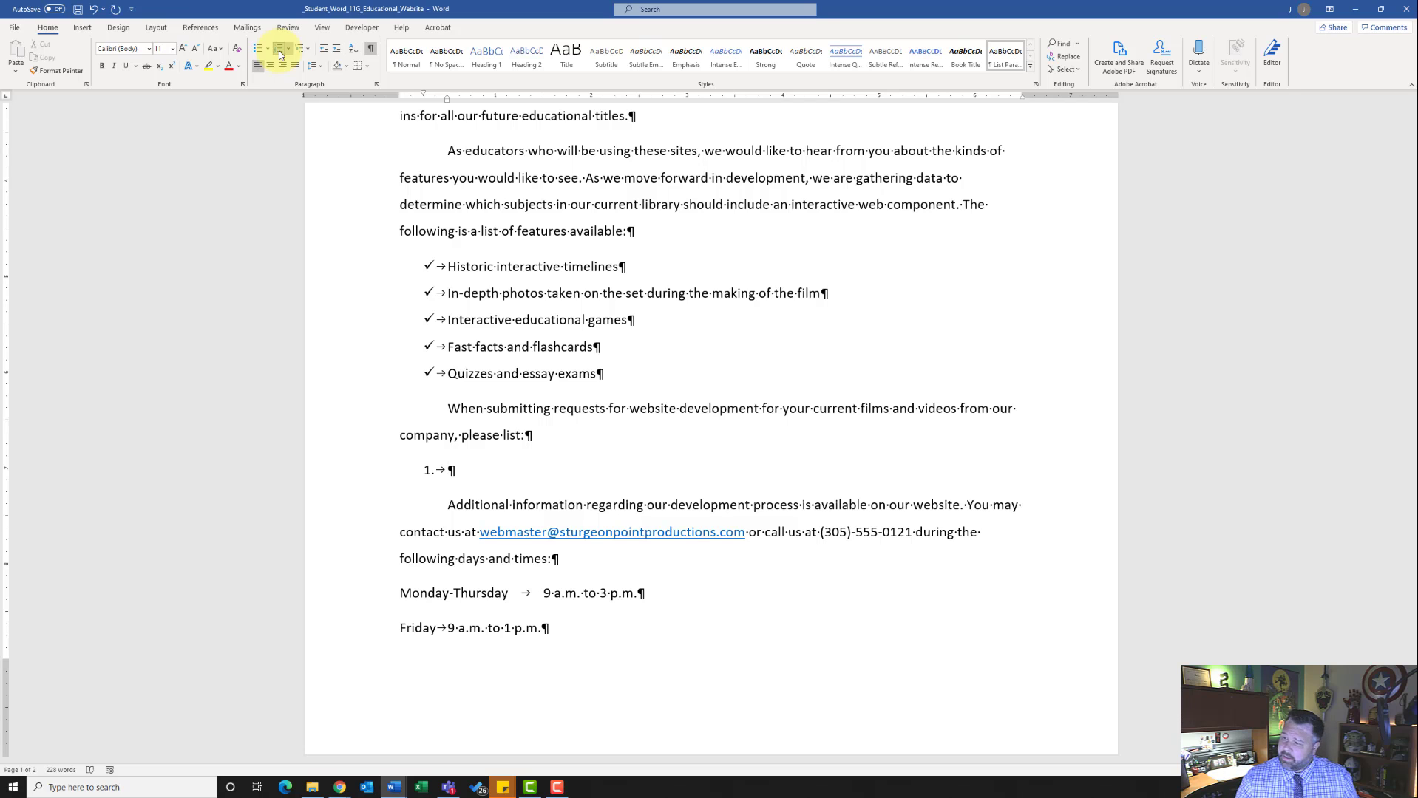
- Enter "The title in which you are interested" and "The name of the class and subject" as numbered items and start a third item
{"action": "type", "text": "The title"}
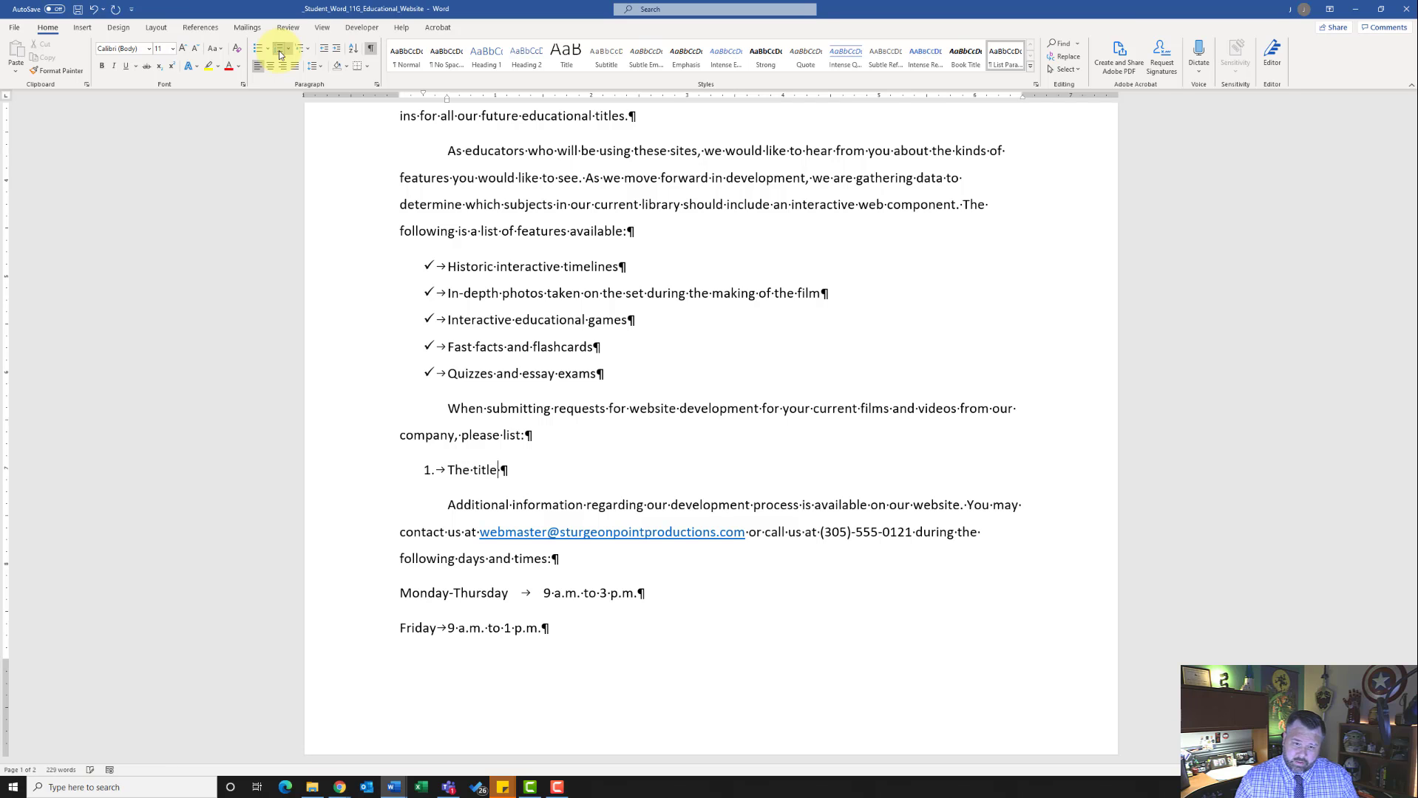
{"action": "type", "text": " in which you are inter"}
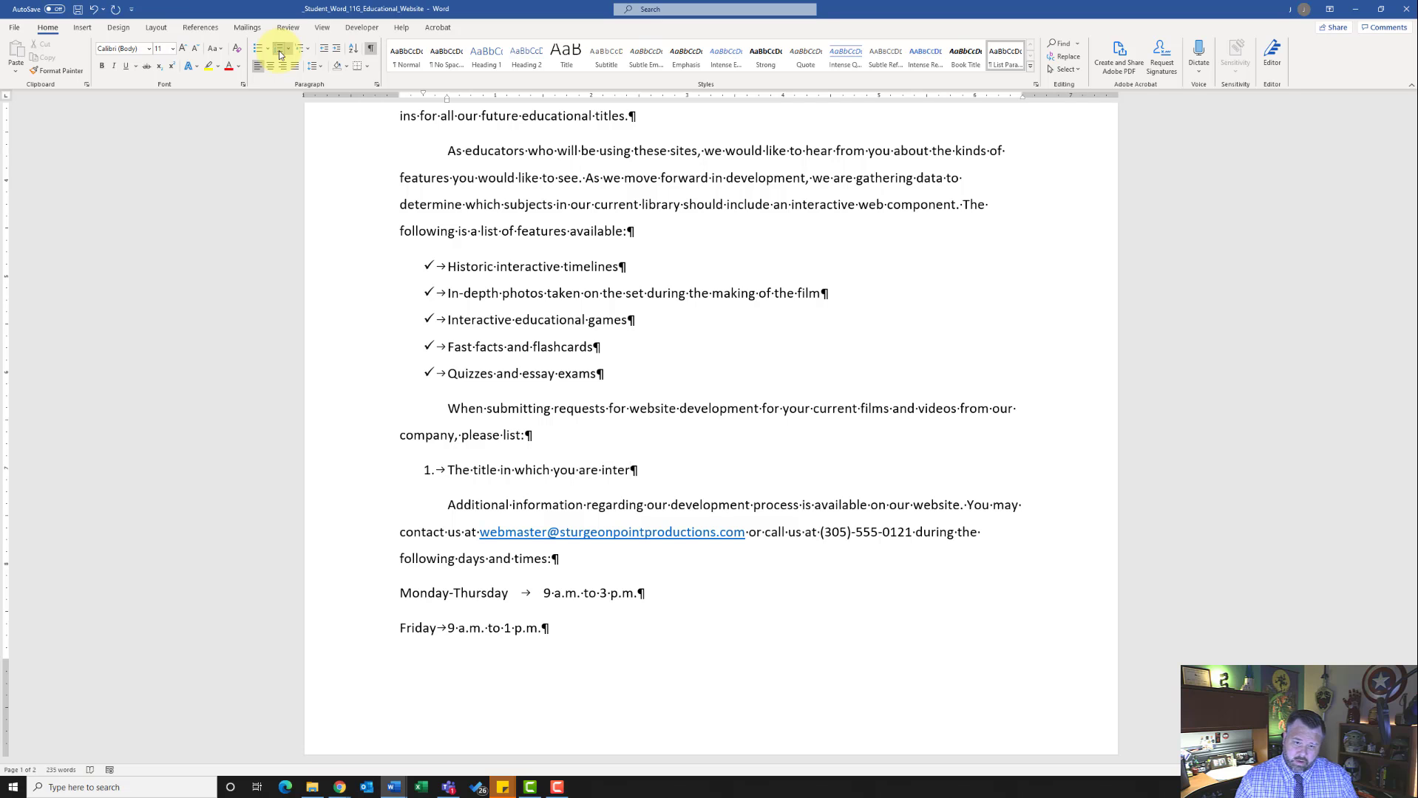
{"action": "type", "text": "ested"}
{"action": "key", "text": "Return"}
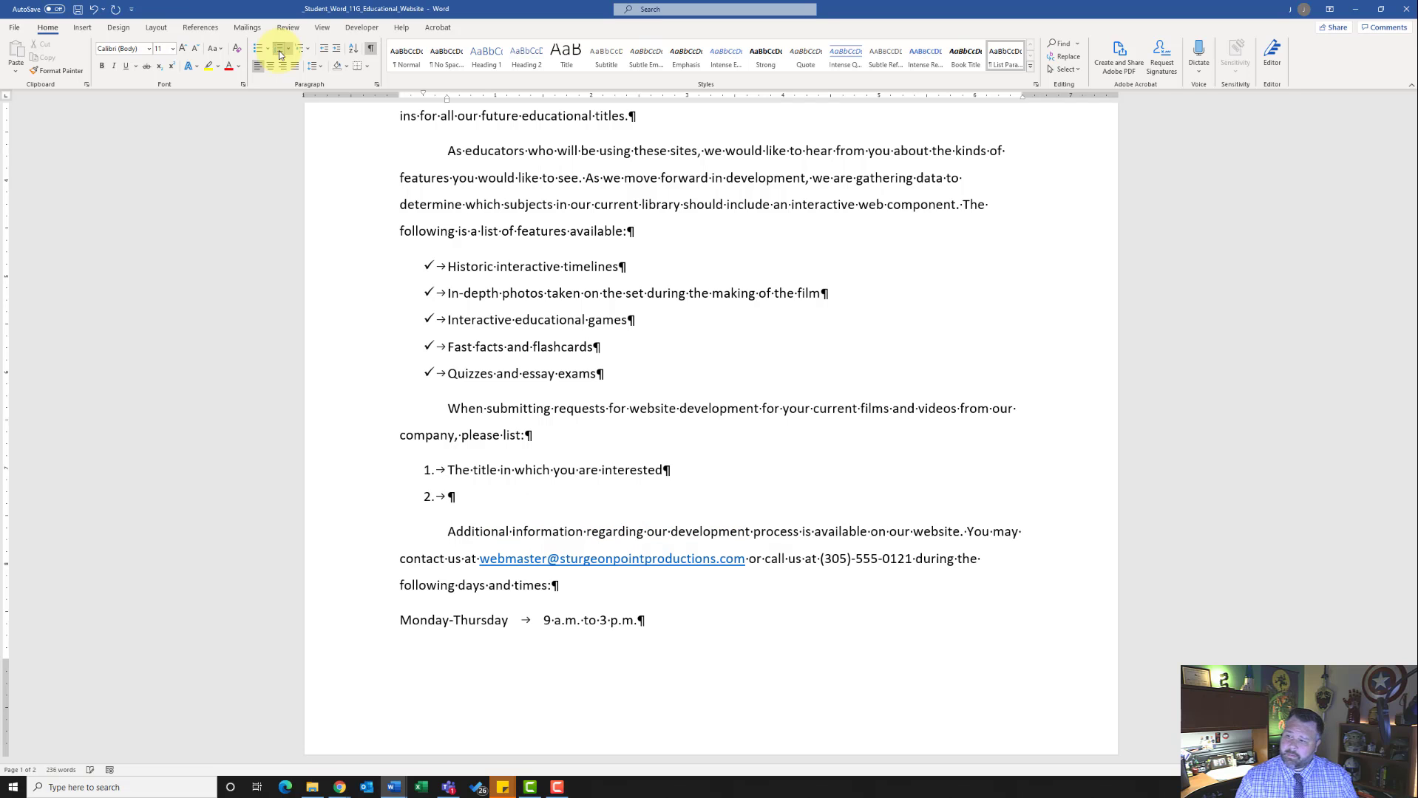
{"action": "type", "text": "The na"}
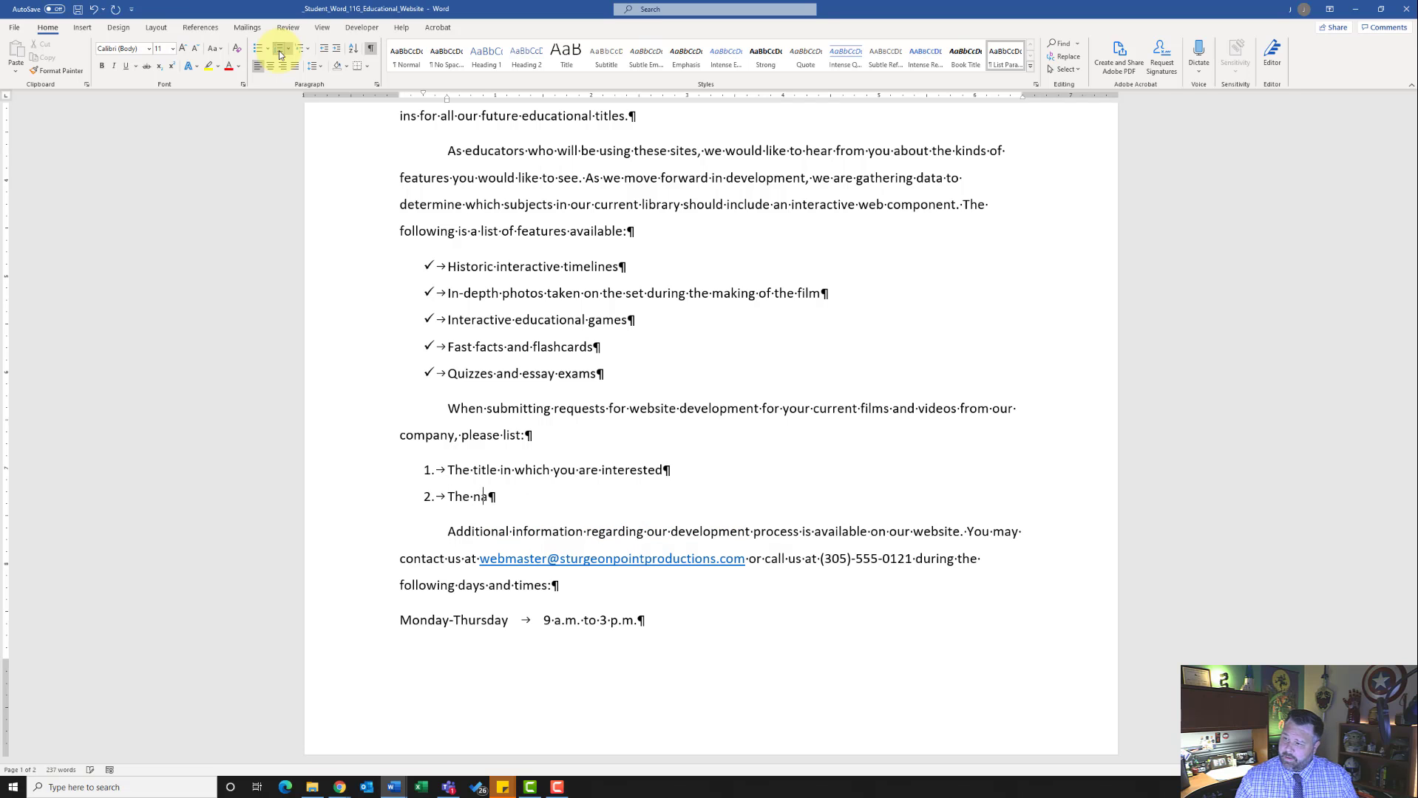
{"action": "type", "text": "me of the cla"}
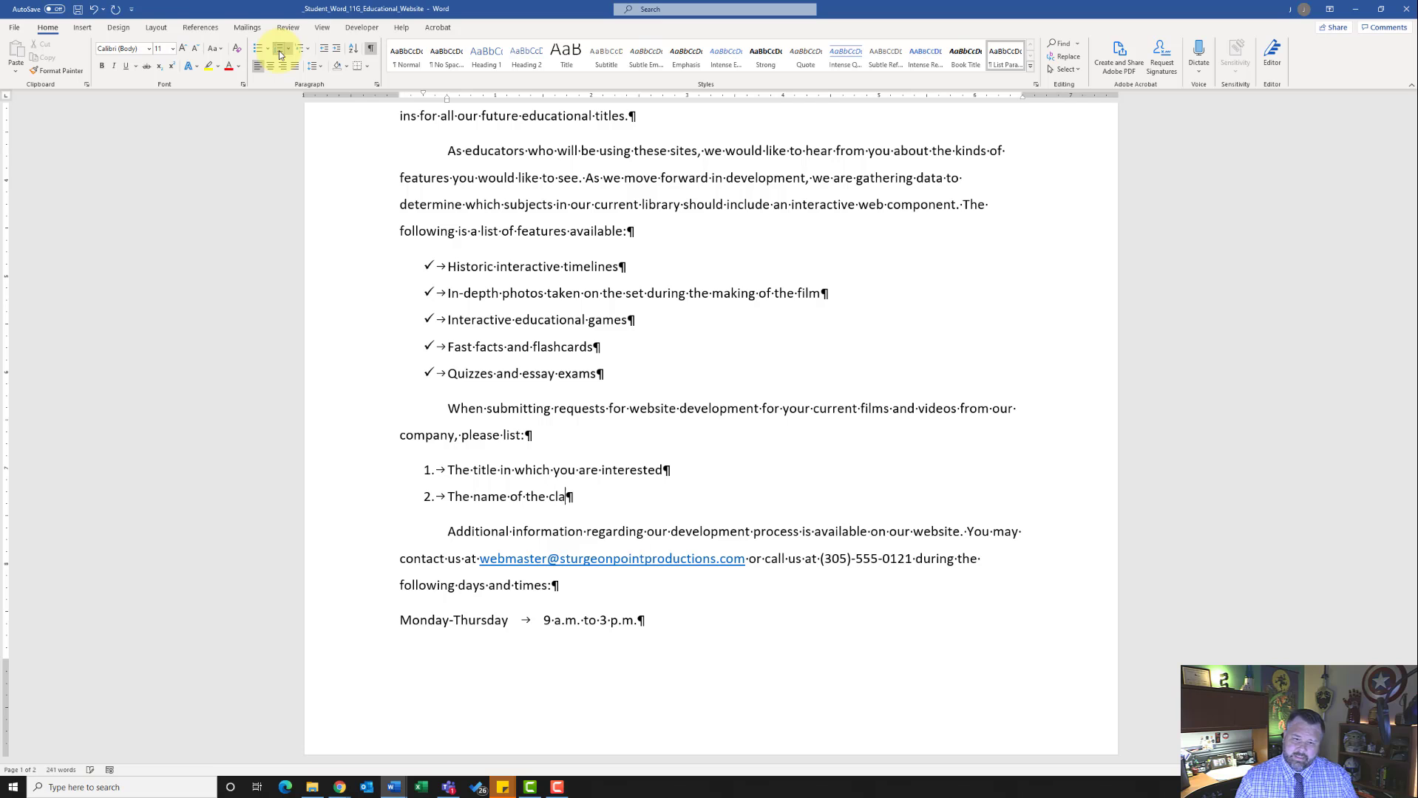
{"action": "type", "text": "ss and subject"}
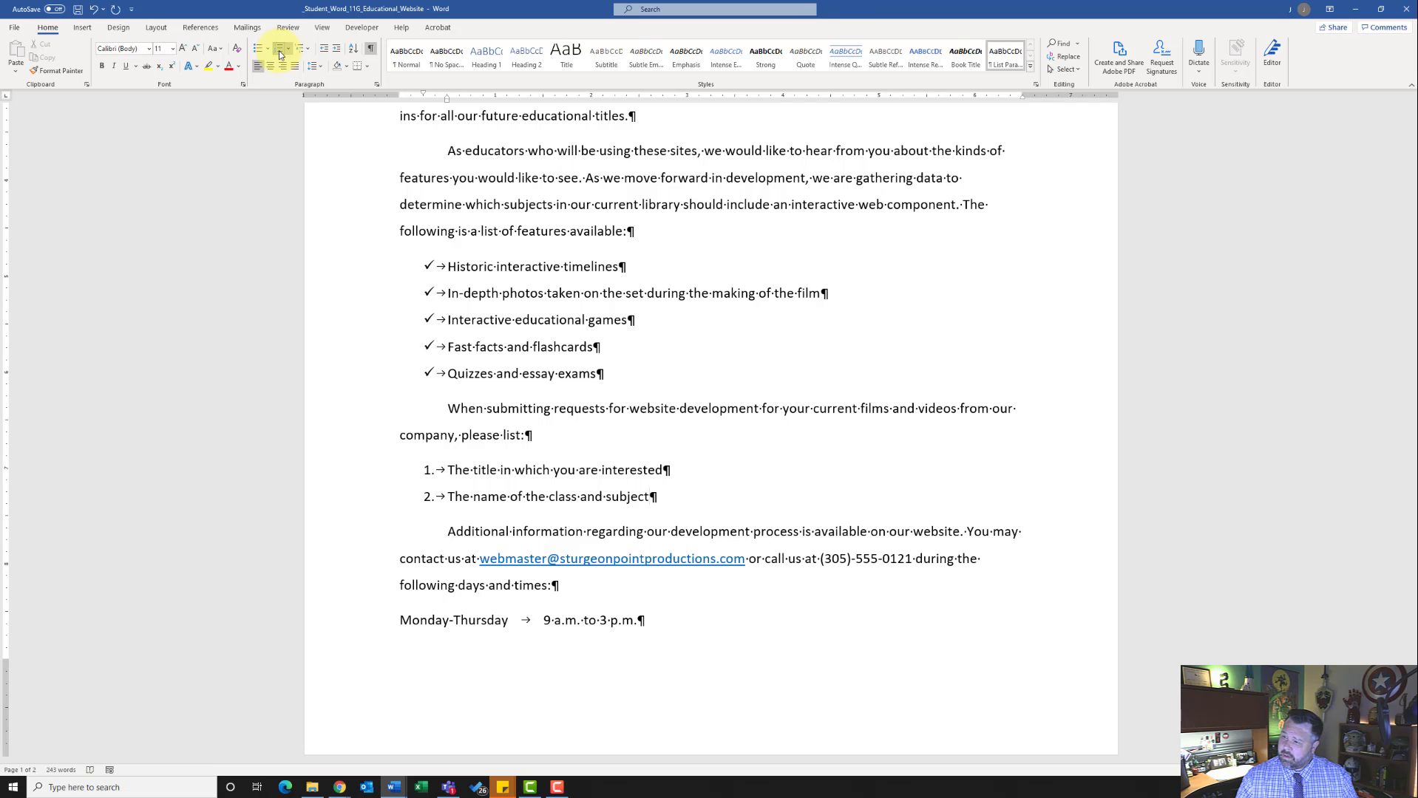
{"action": "key", "text": "Return"}
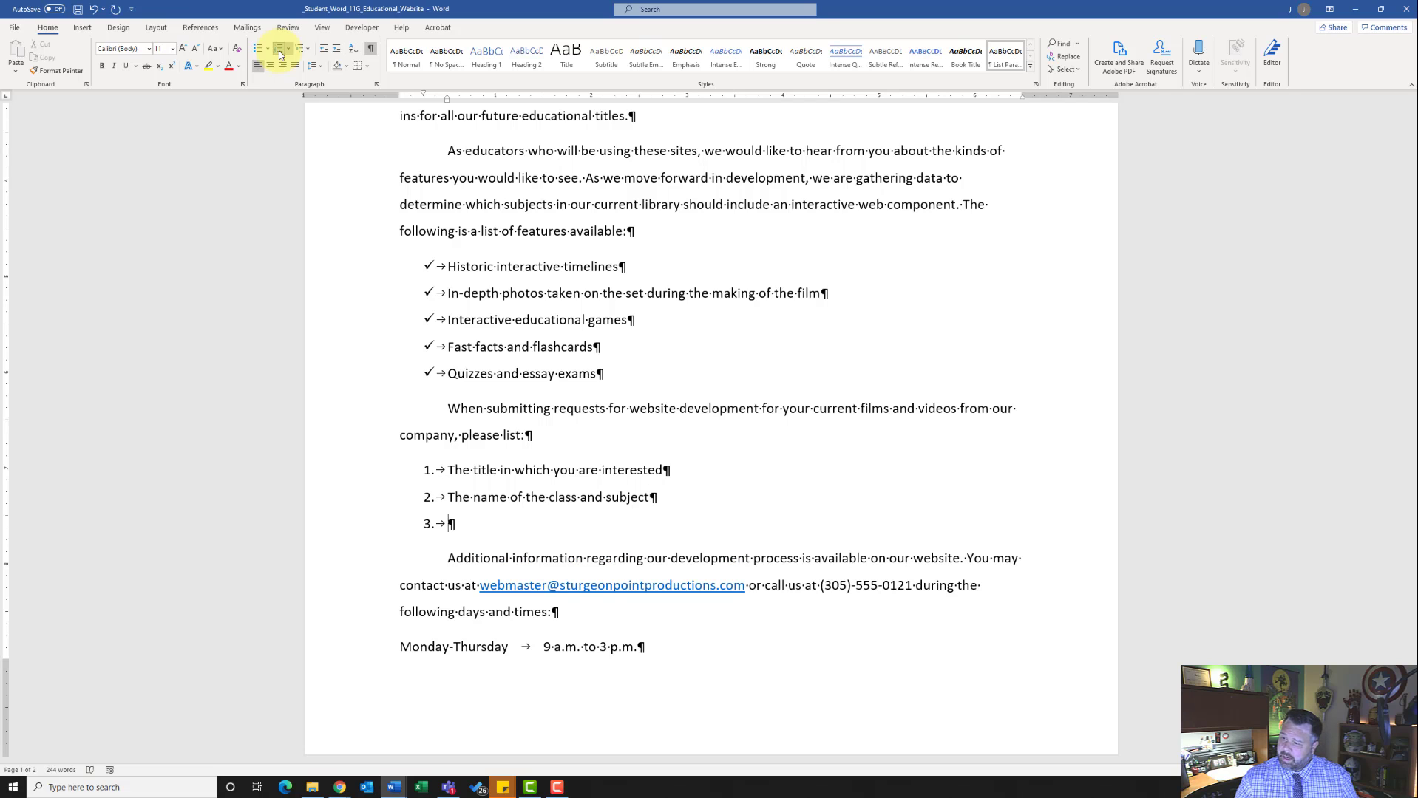
- Enter "Online tools you would like to see created" as the third numbered item
{"action": "type", "text": "Online"}
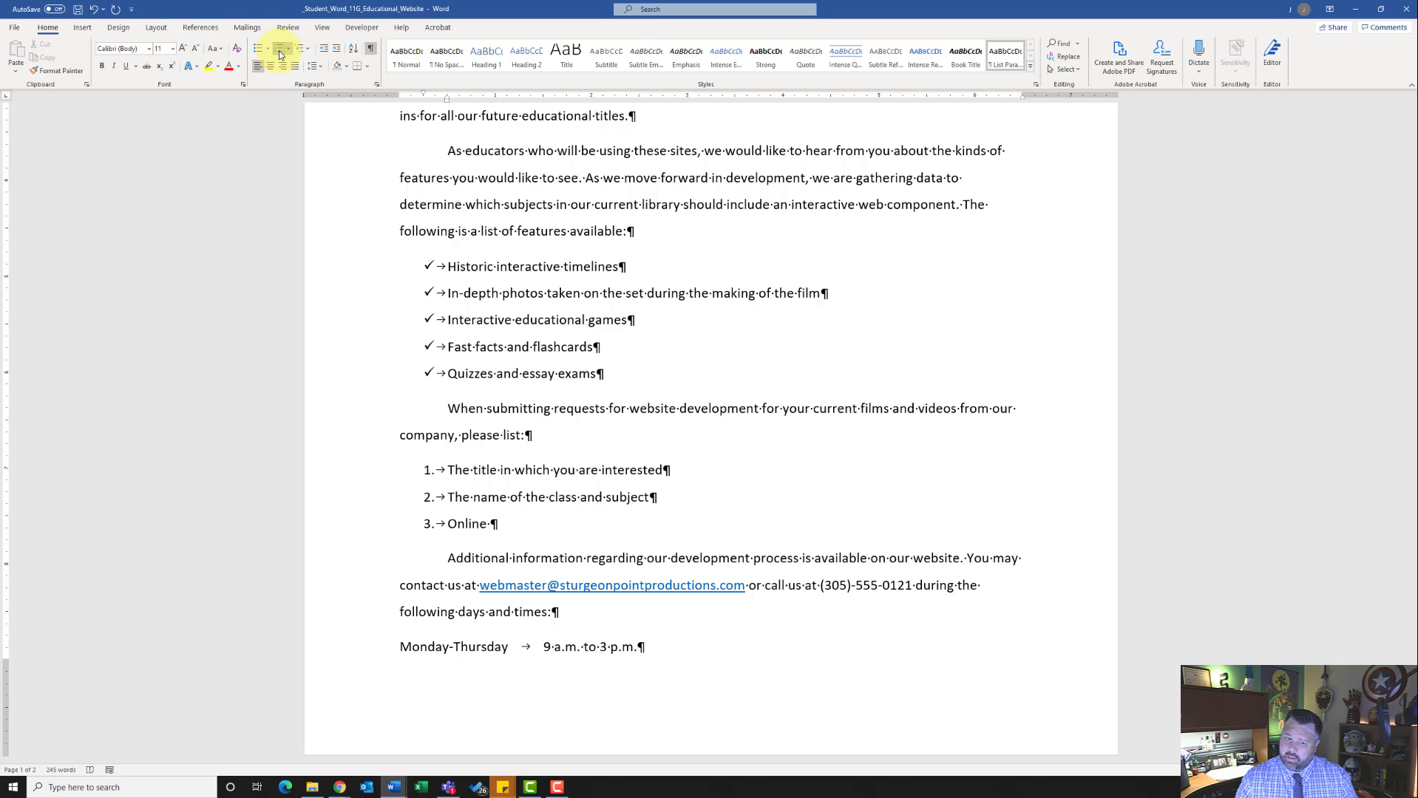
{"action": "type", "text": " tools"}
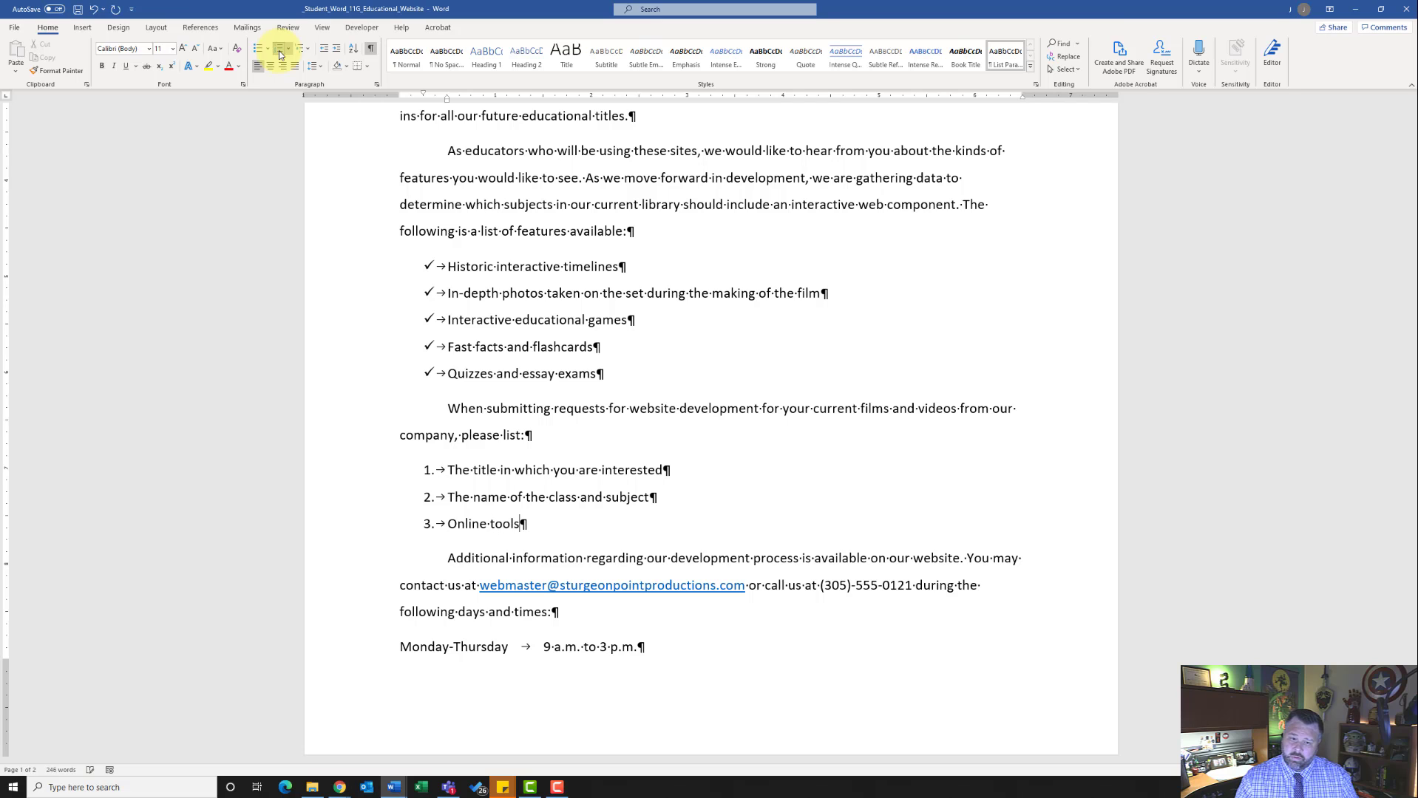
{"action": "type", "text": " you would "}
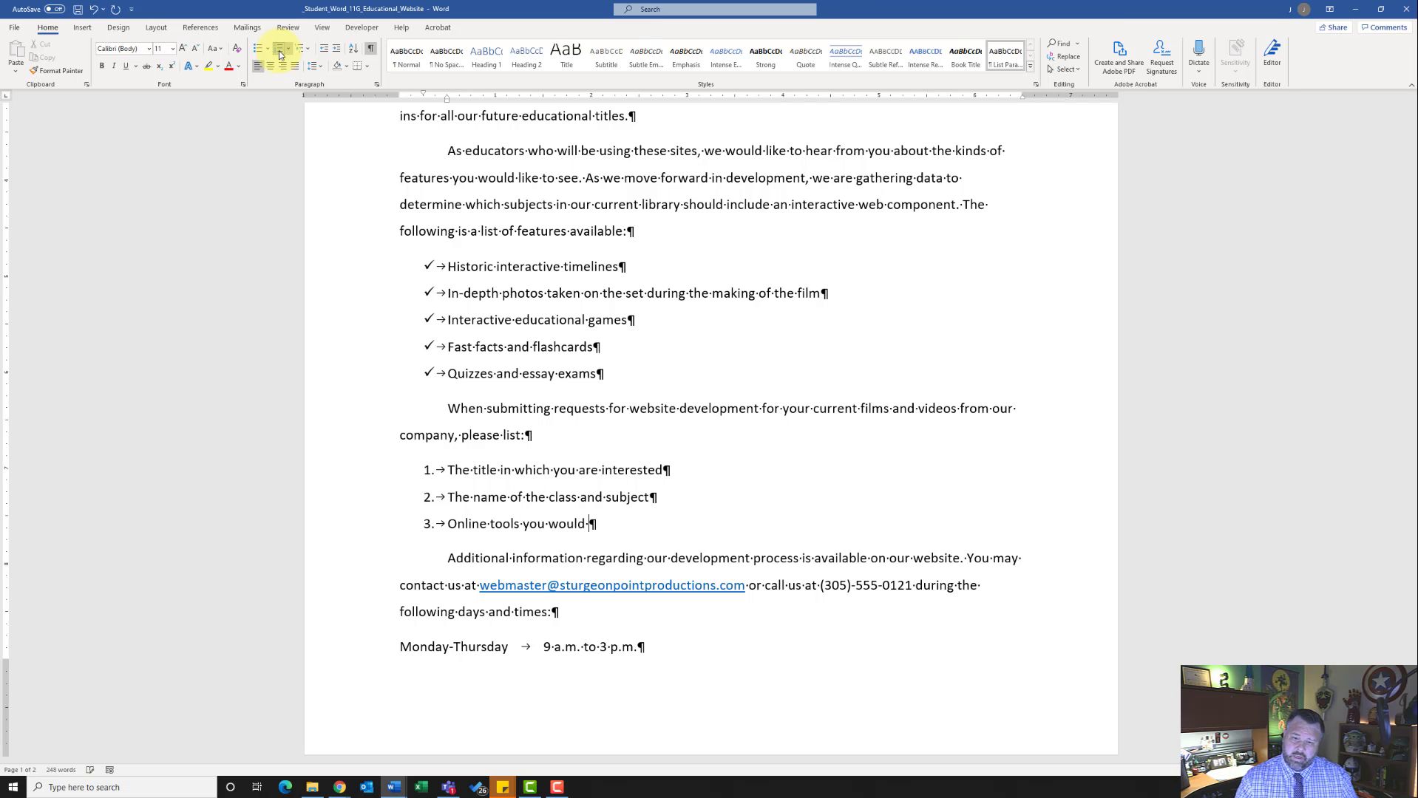
{"action": "type", "text": "like to see"}
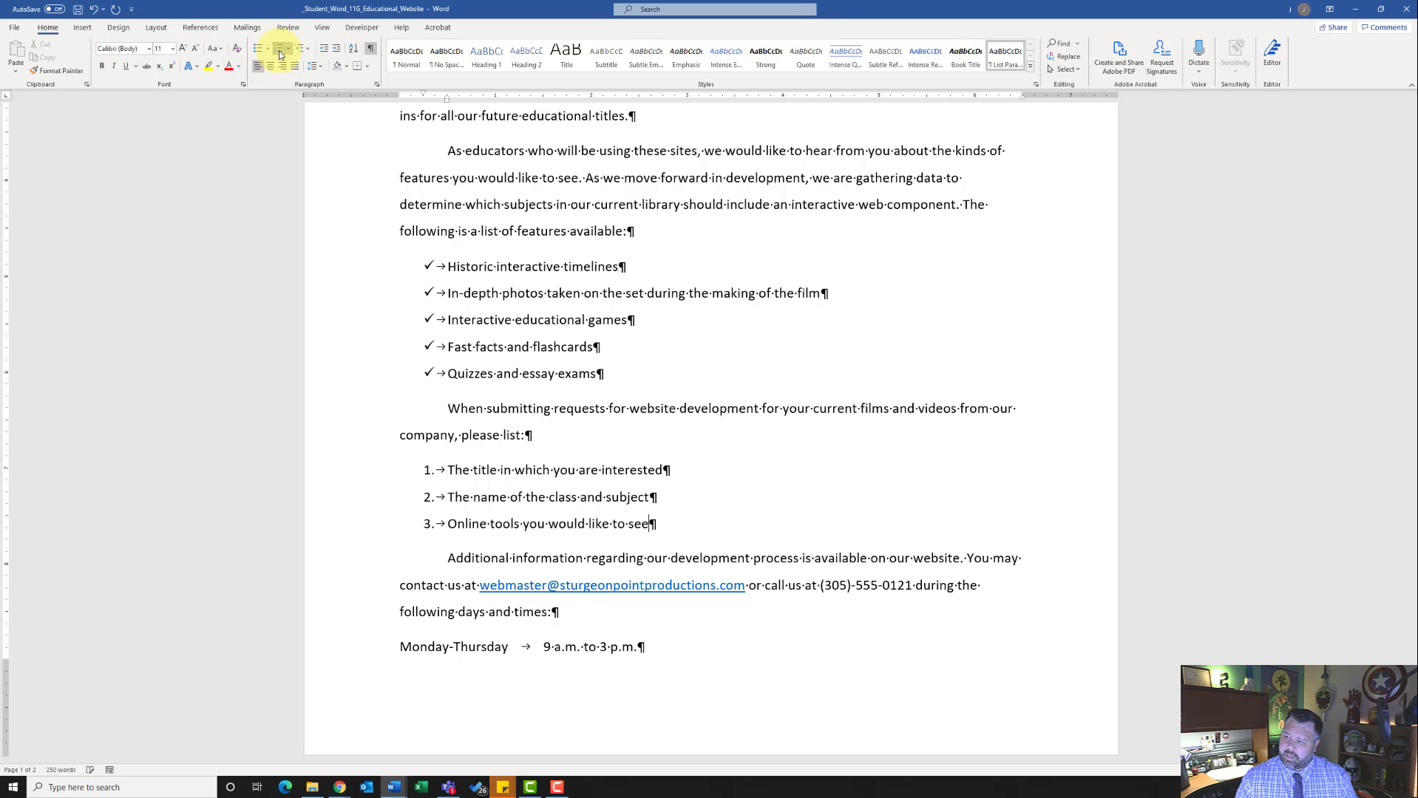
{"action": "type", "text": " created"}
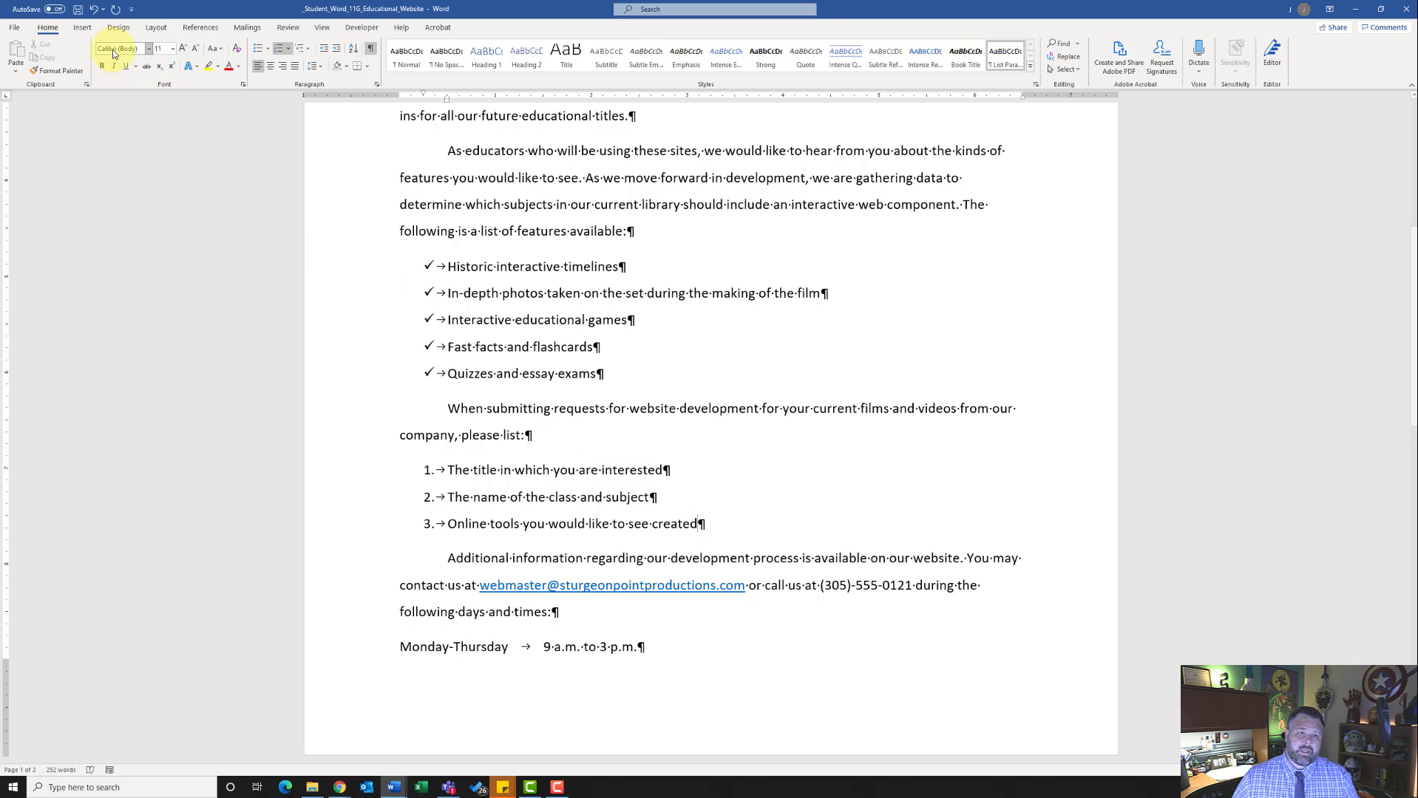
- Insert a Basic Chevron Process SmartArt graphic at the end of the third numbered item
{"action": "left_click", "coordinate": [82, 28]}
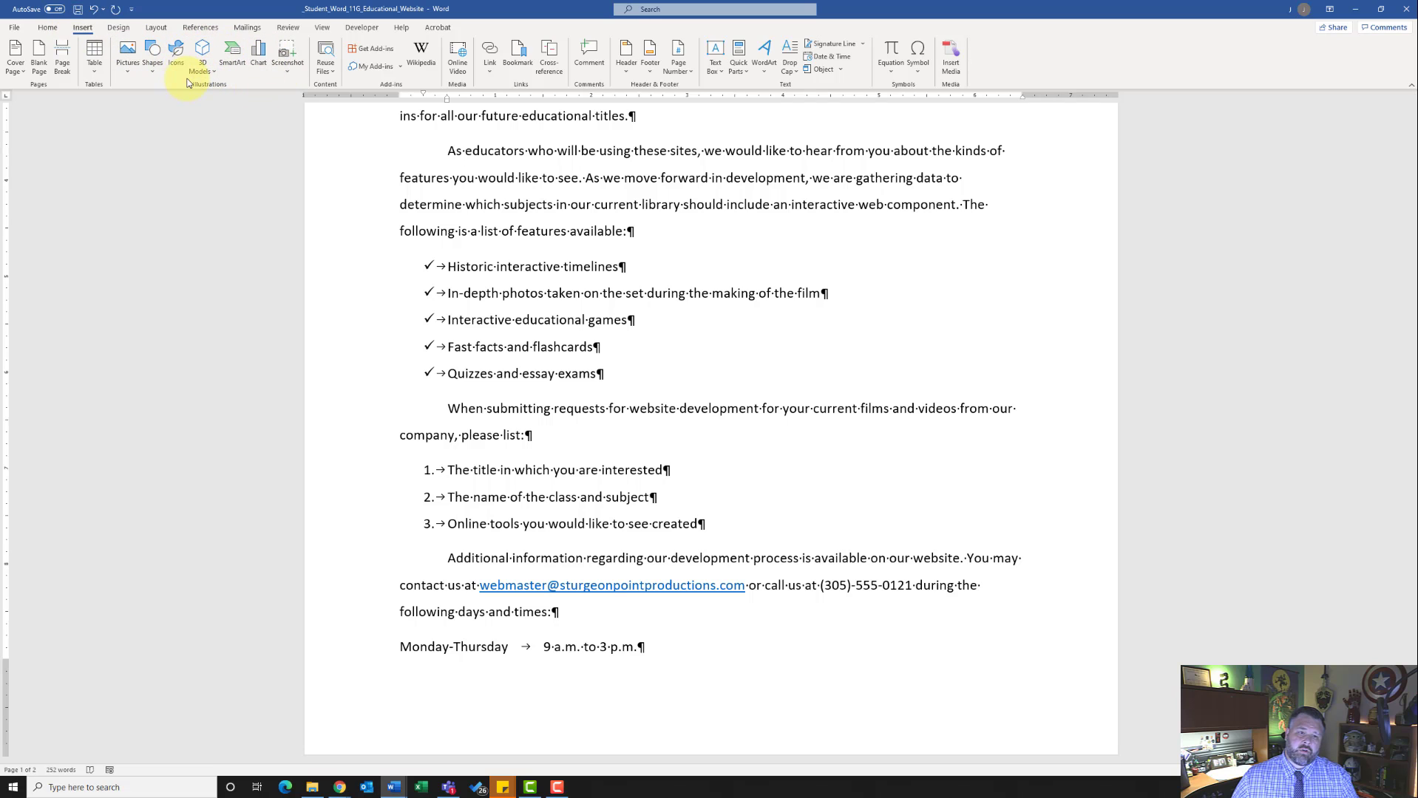
{"action": "left_click", "coordinate": [232, 61]}
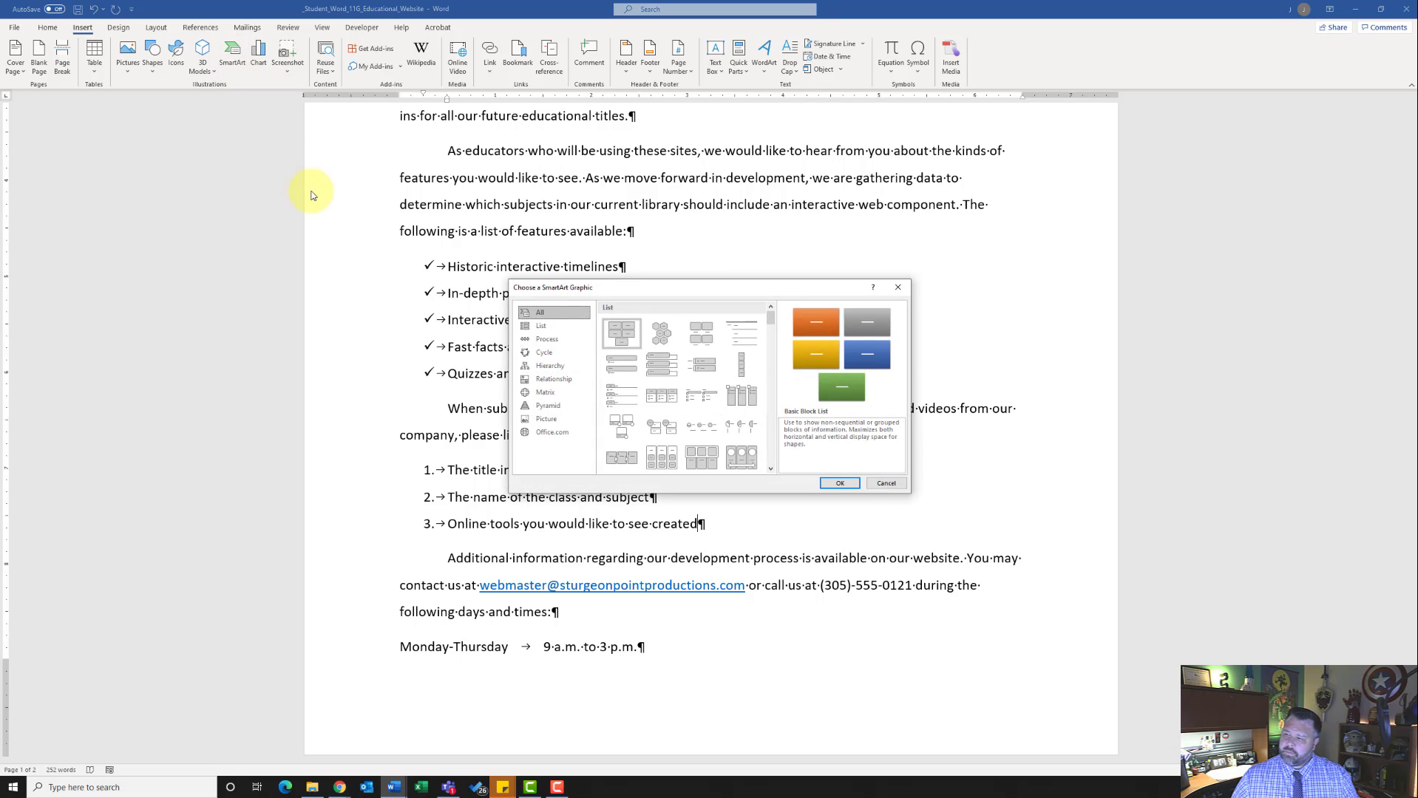
{"action": "left_click", "coordinate": [554, 341]}
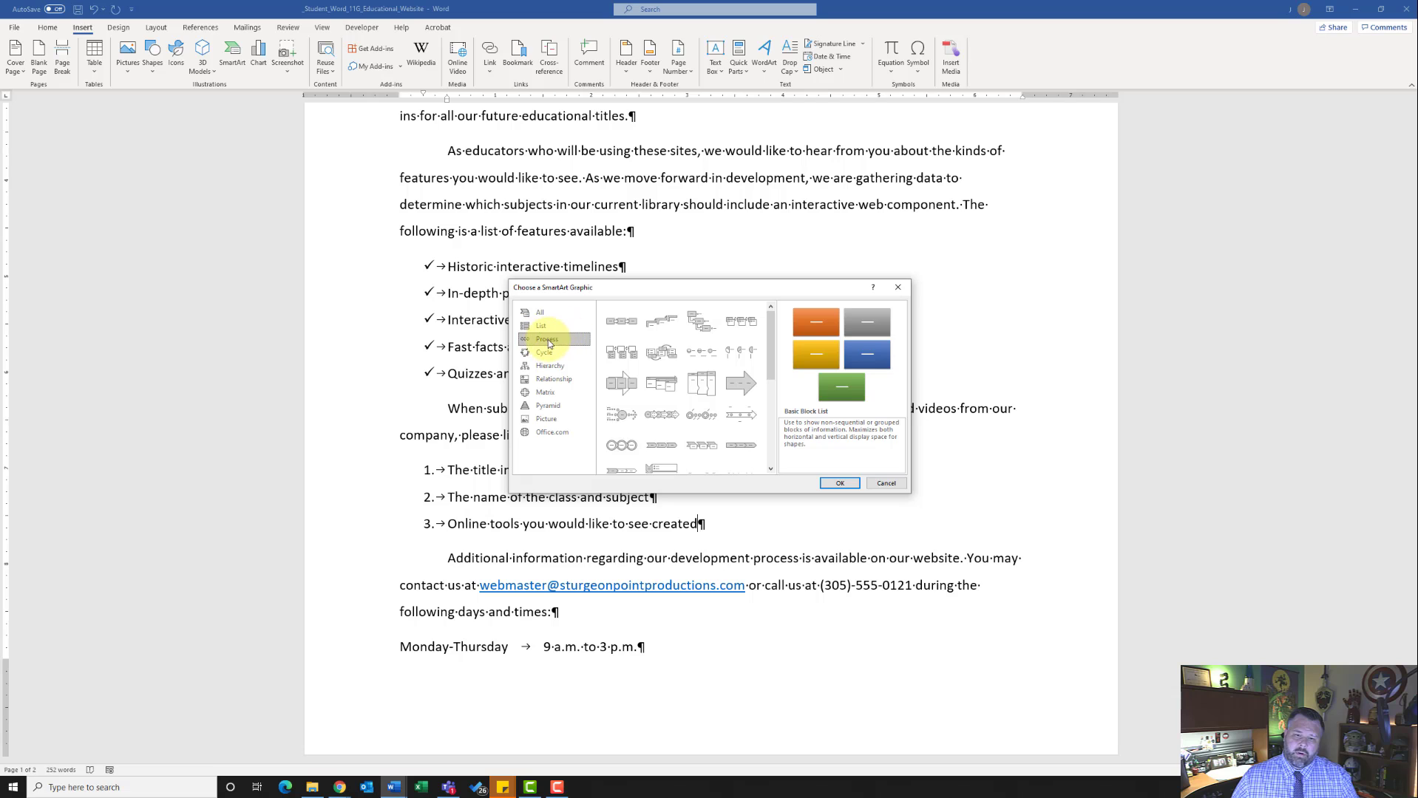
{"action": "left_click", "coordinate": [661, 447]}
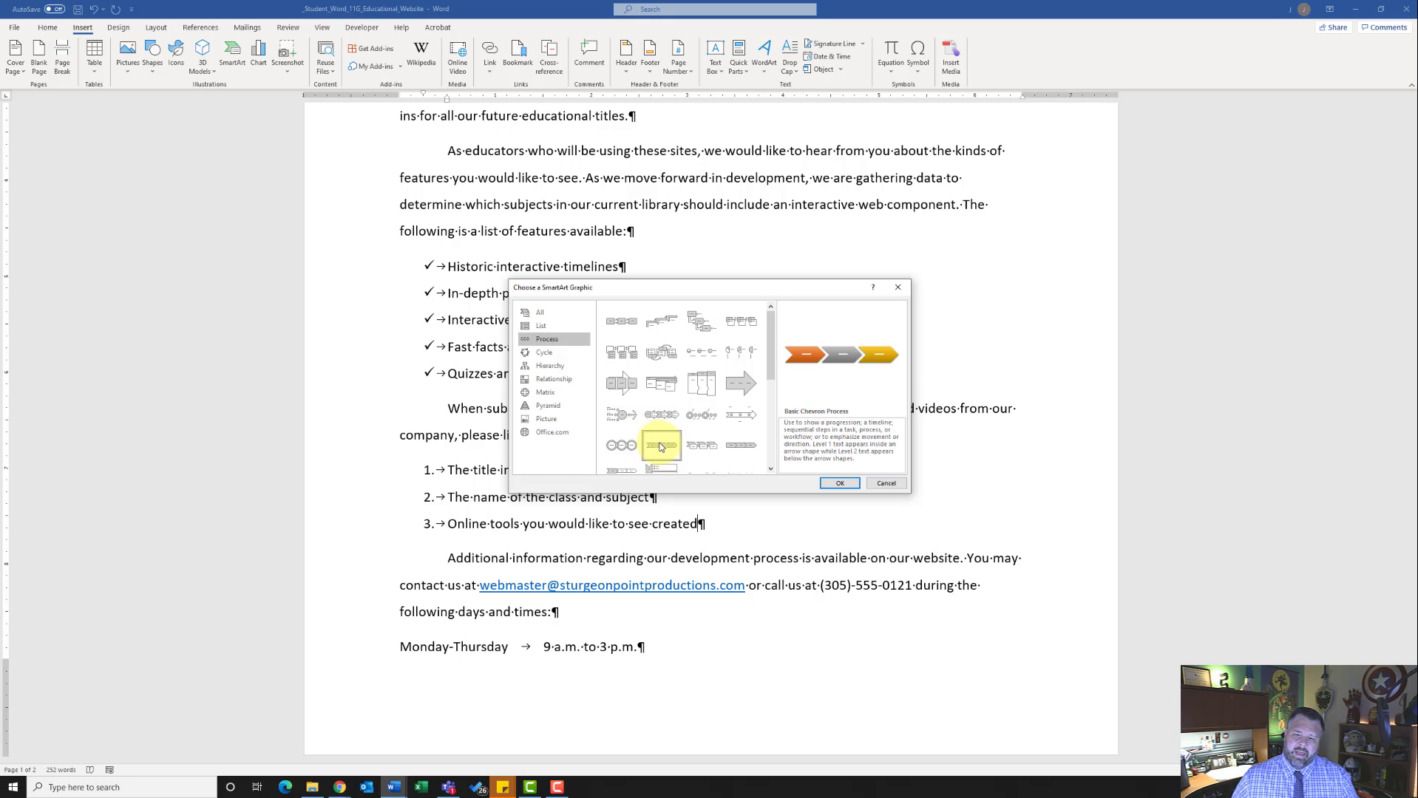
{"action": "left_click", "coordinate": [840, 483]}
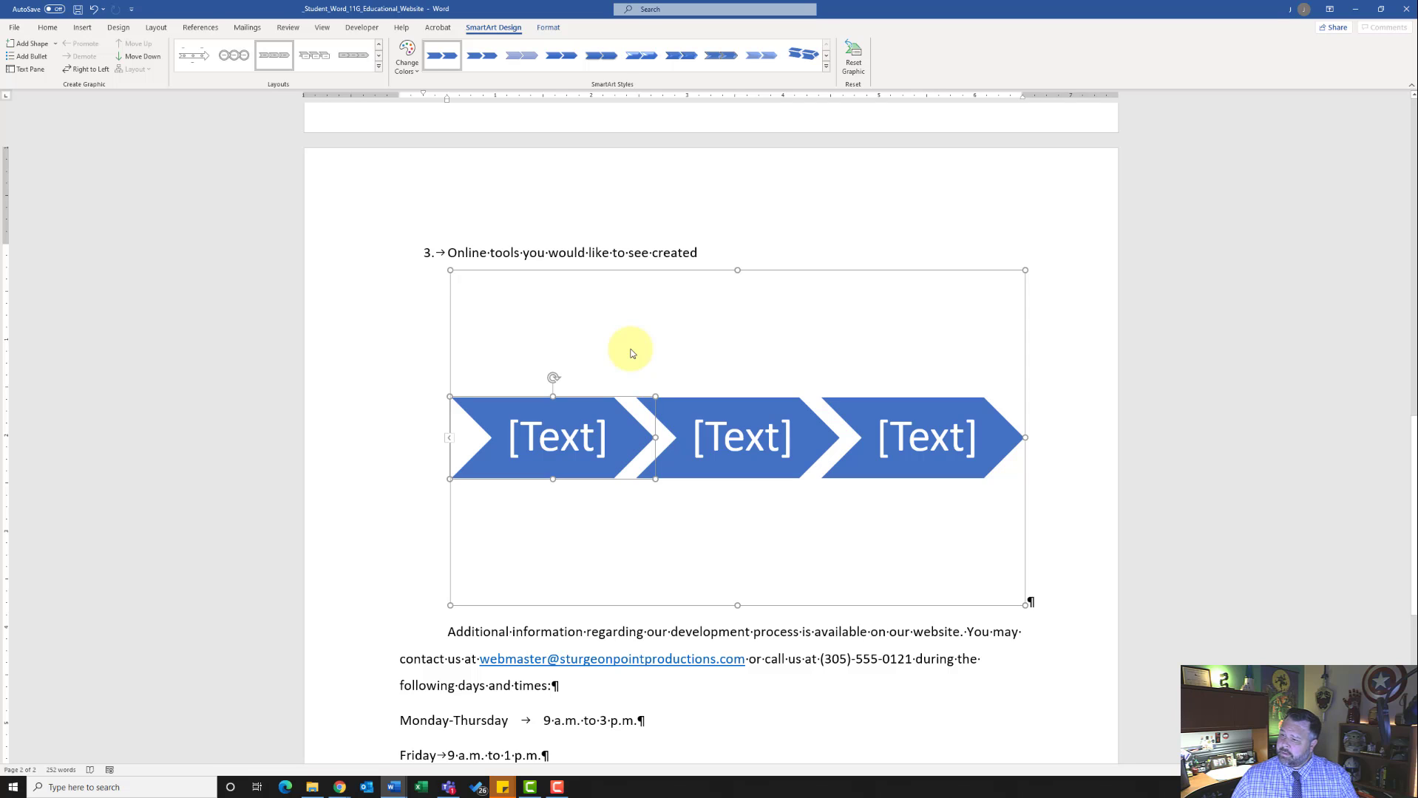
- Enter "View" in the first chevron and "Interact" in the second, and open the third chevron for text entry
{"action": "left_click", "coordinate": [538, 436]}
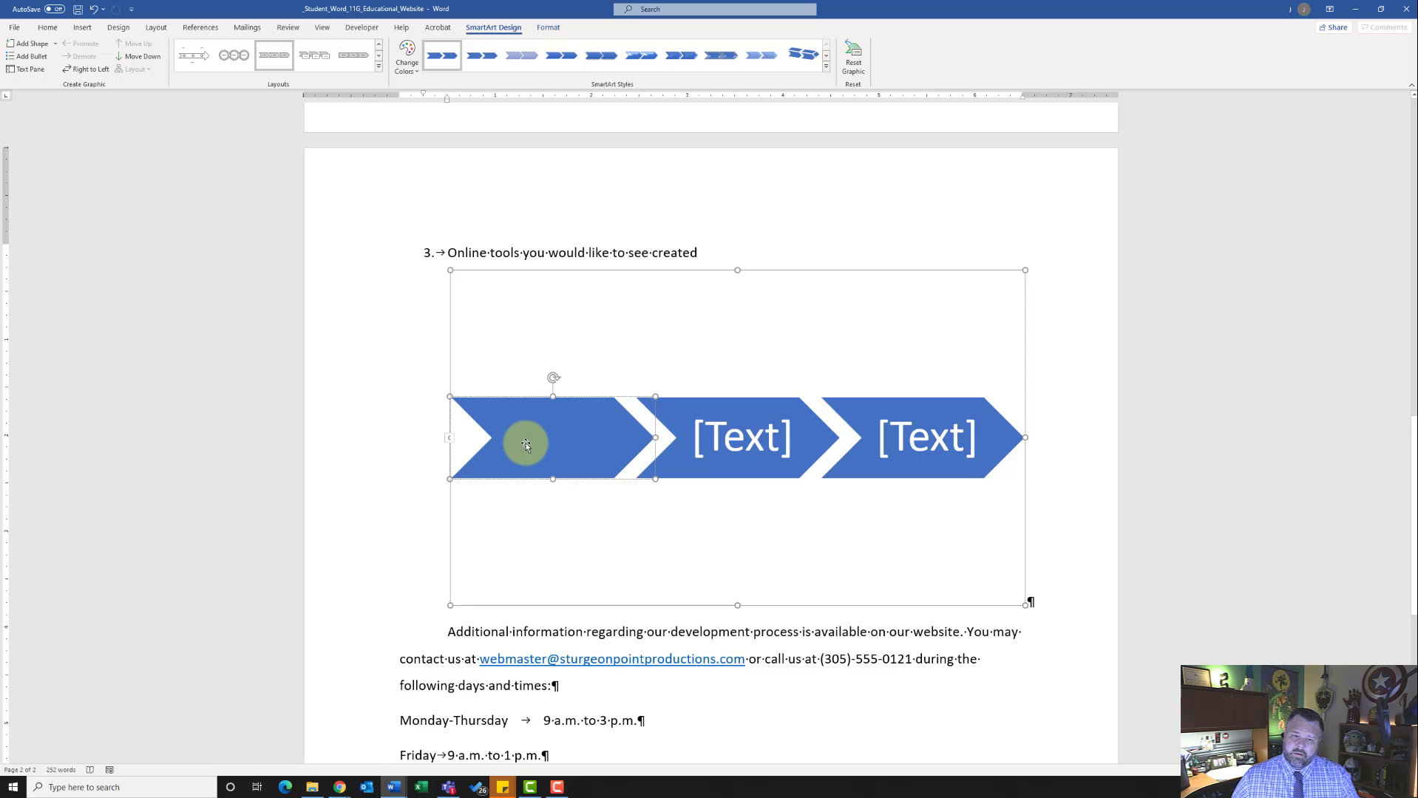
{"action": "type", "text": "V"}
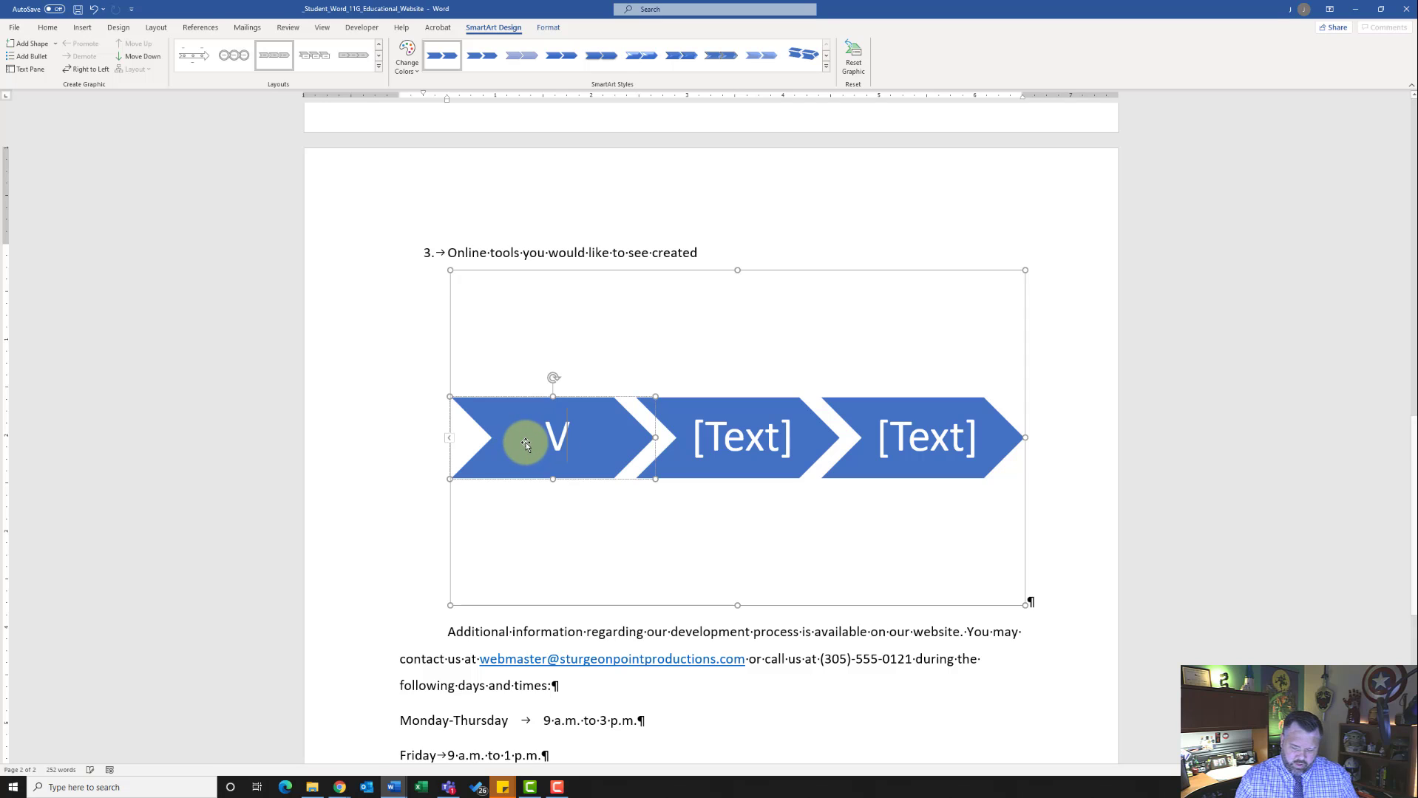
{"action": "type", "text": "iew"}
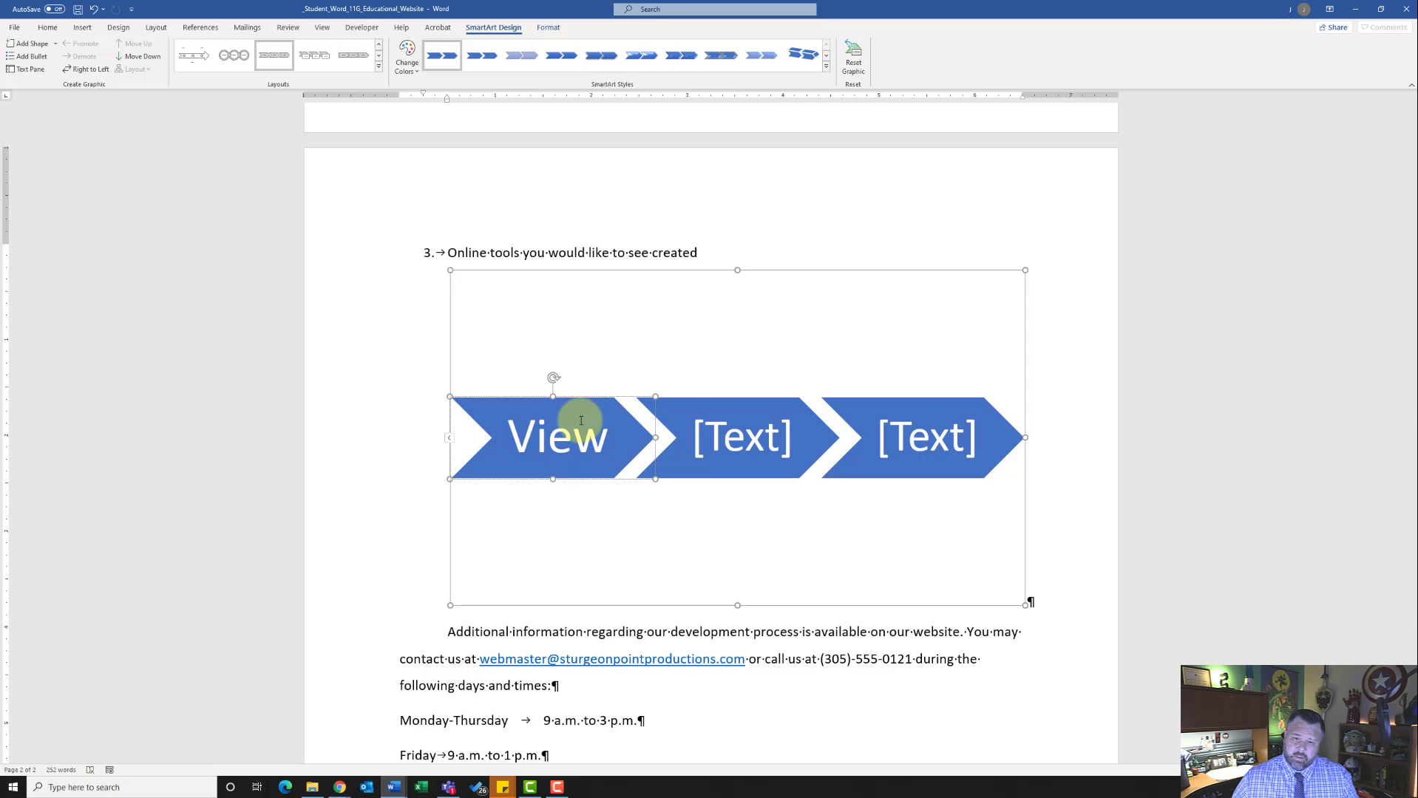
{"action": "left_click", "coordinate": [745, 437]}
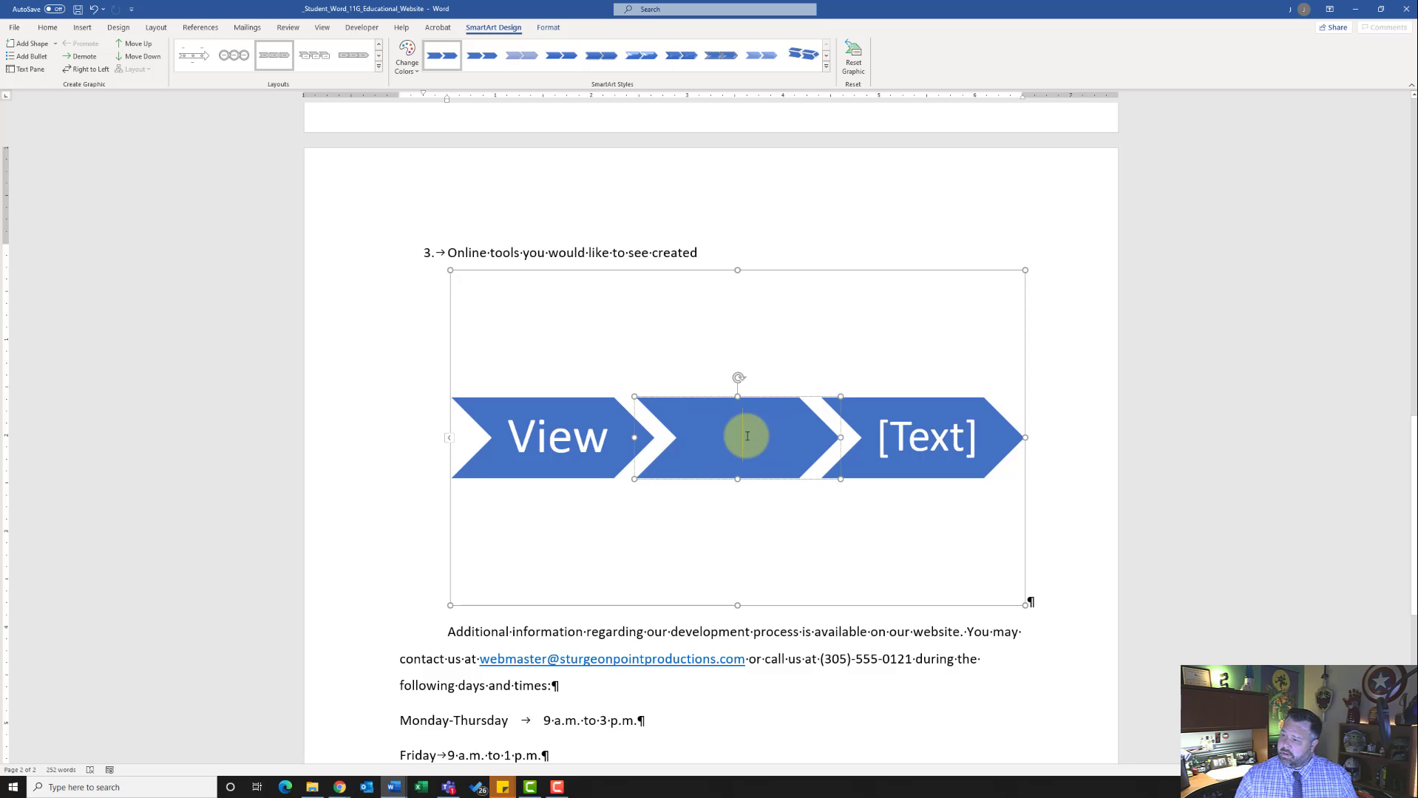
{"action": "type", "text": "Interact"}
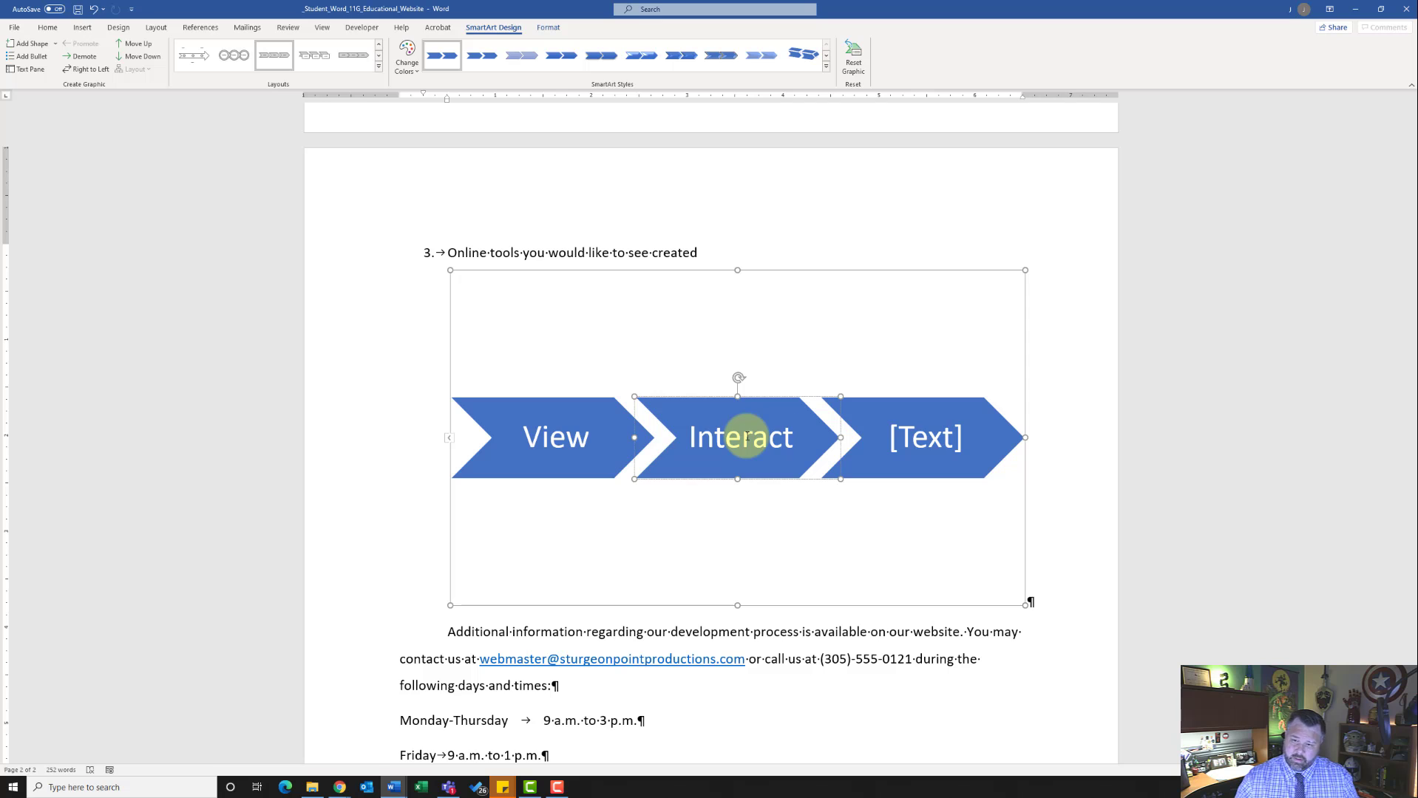
{"action": "left_click", "coordinate": [953, 443]}
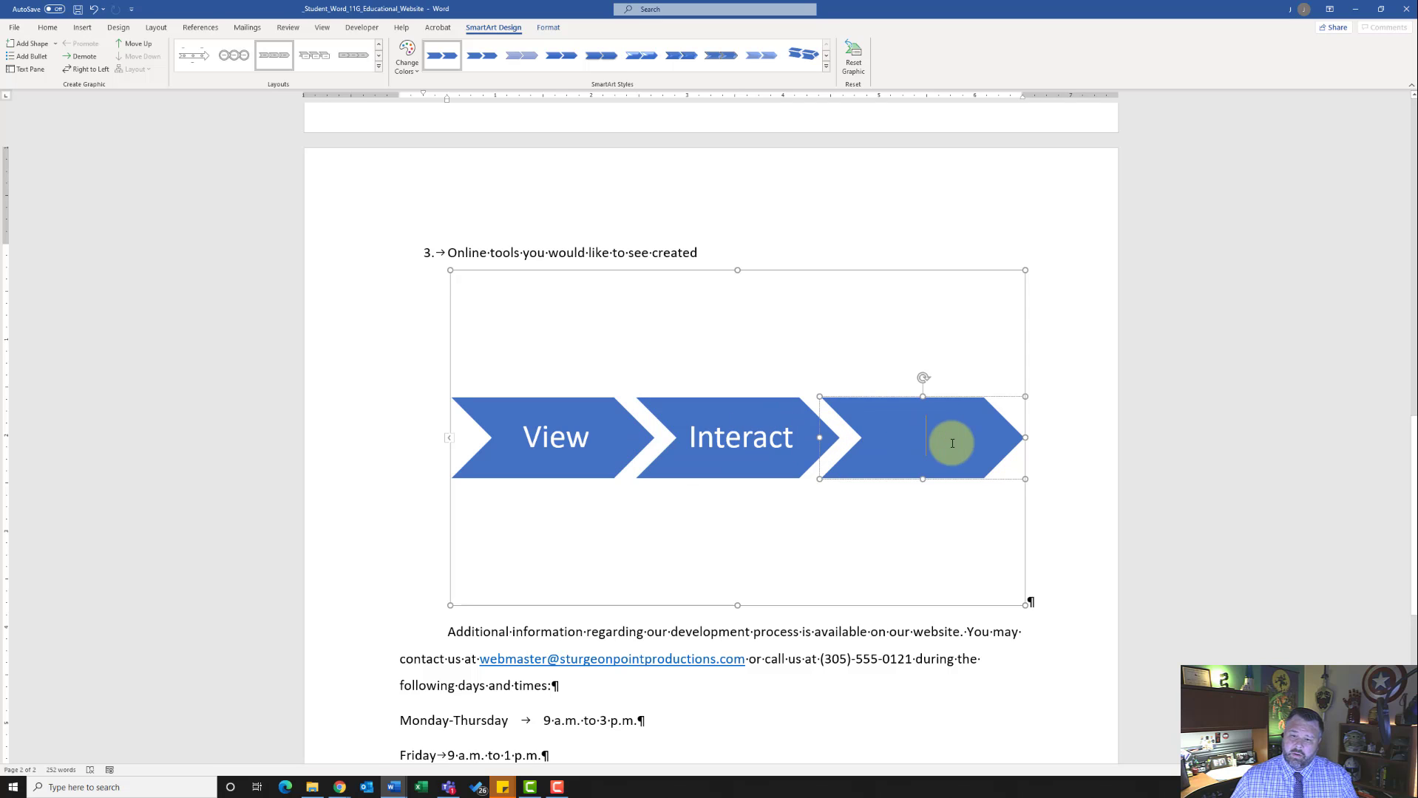
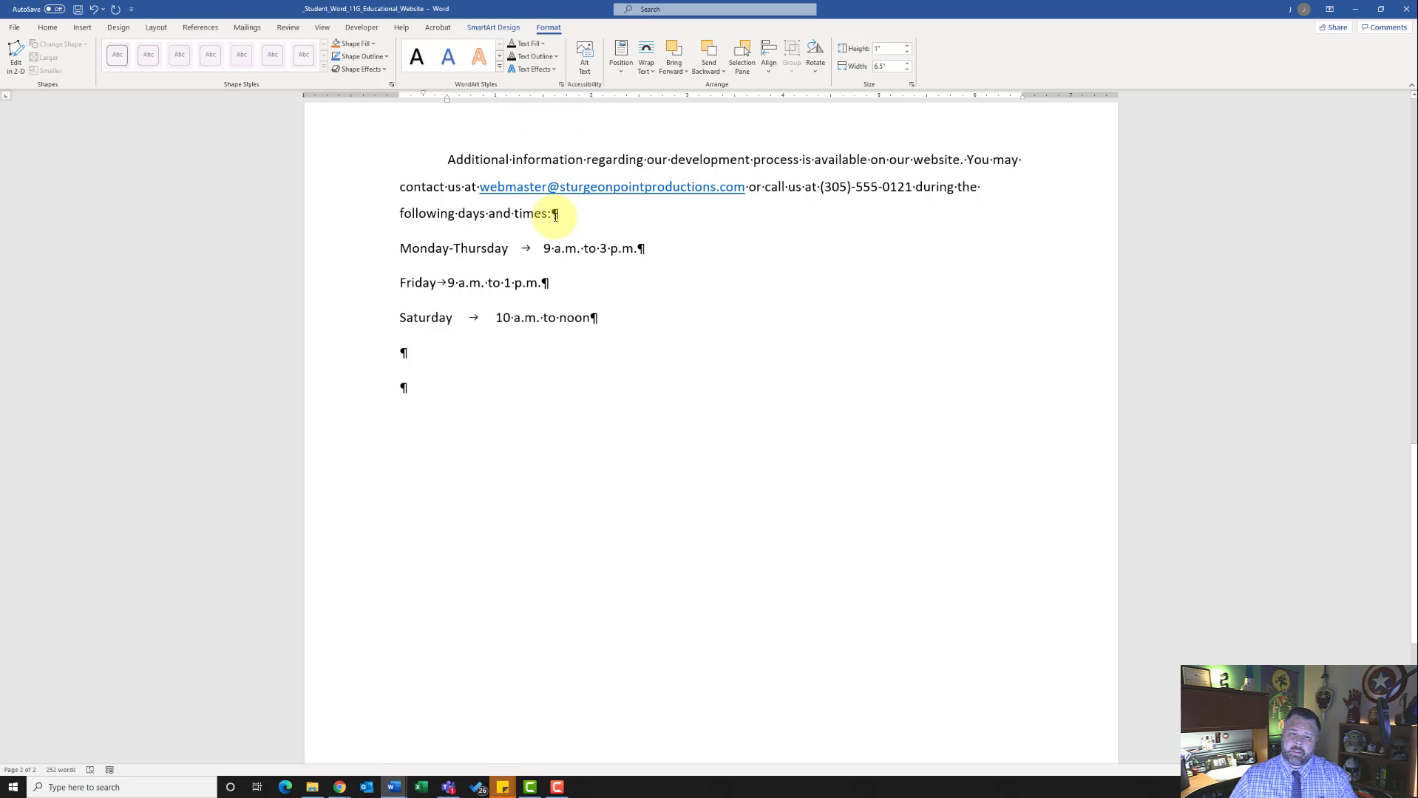
- Add a right-aligned tab stop at 6" to the three lines from Monday-Thursday to Saturday
{"action": "left_click_drag", "start_coordinate": [399, 247], "coordinate": [588, 316]}
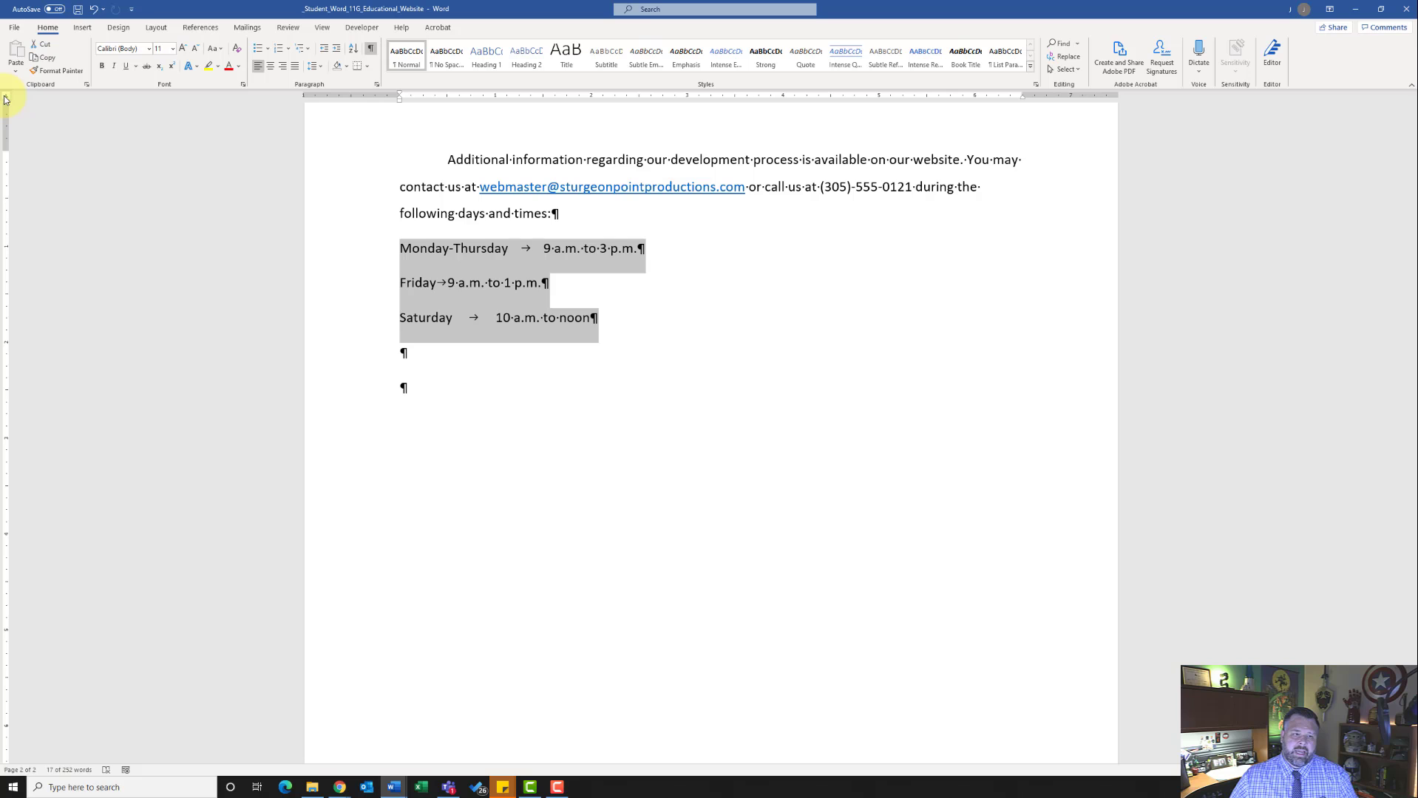
{"action": "left_click", "coordinate": [4, 99]}
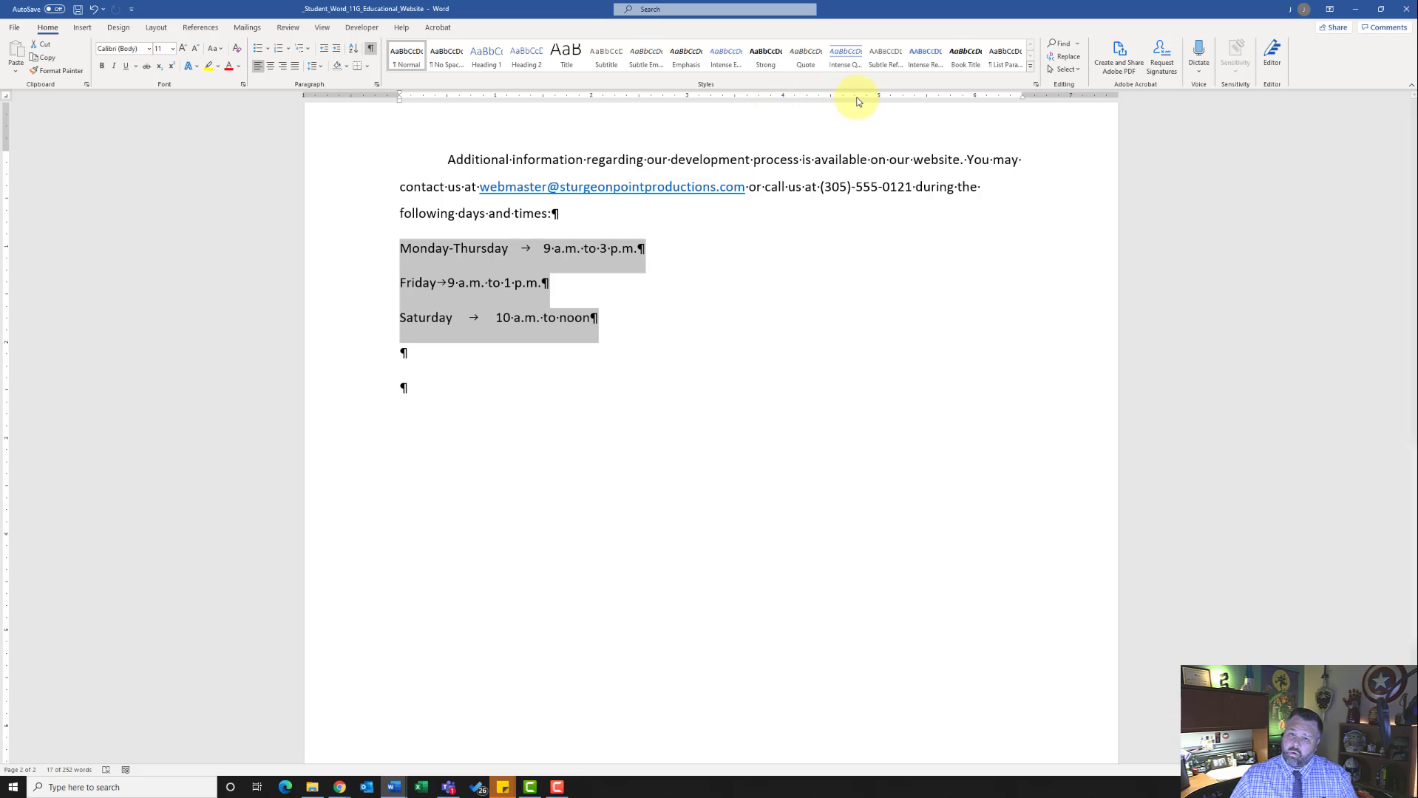
{"action": "left_click", "coordinate": [975, 97]}
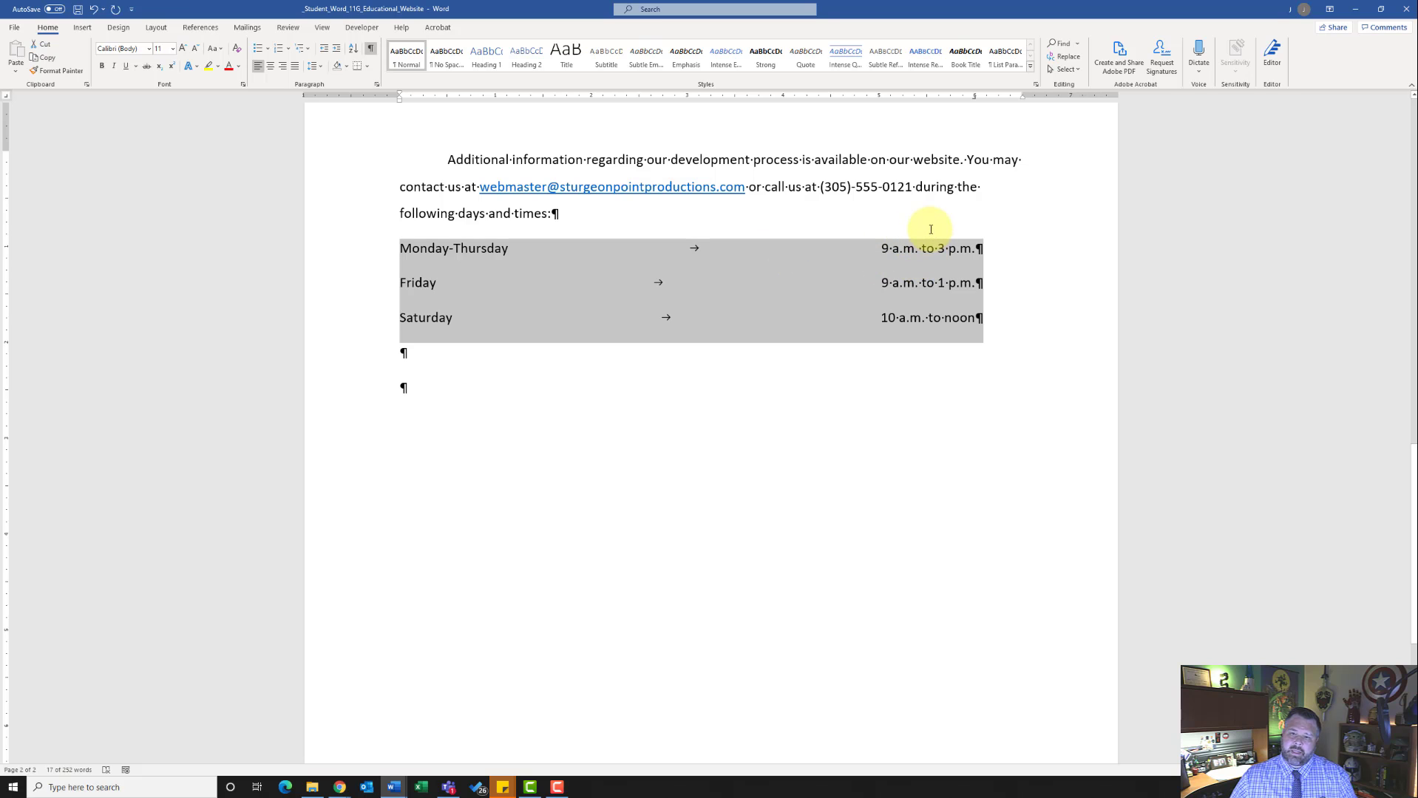
- Set a dot leader (option 2) on the 6" right tab stop of the three day-and-time lines
{"action": "double_click", "coordinate": [975, 96]}
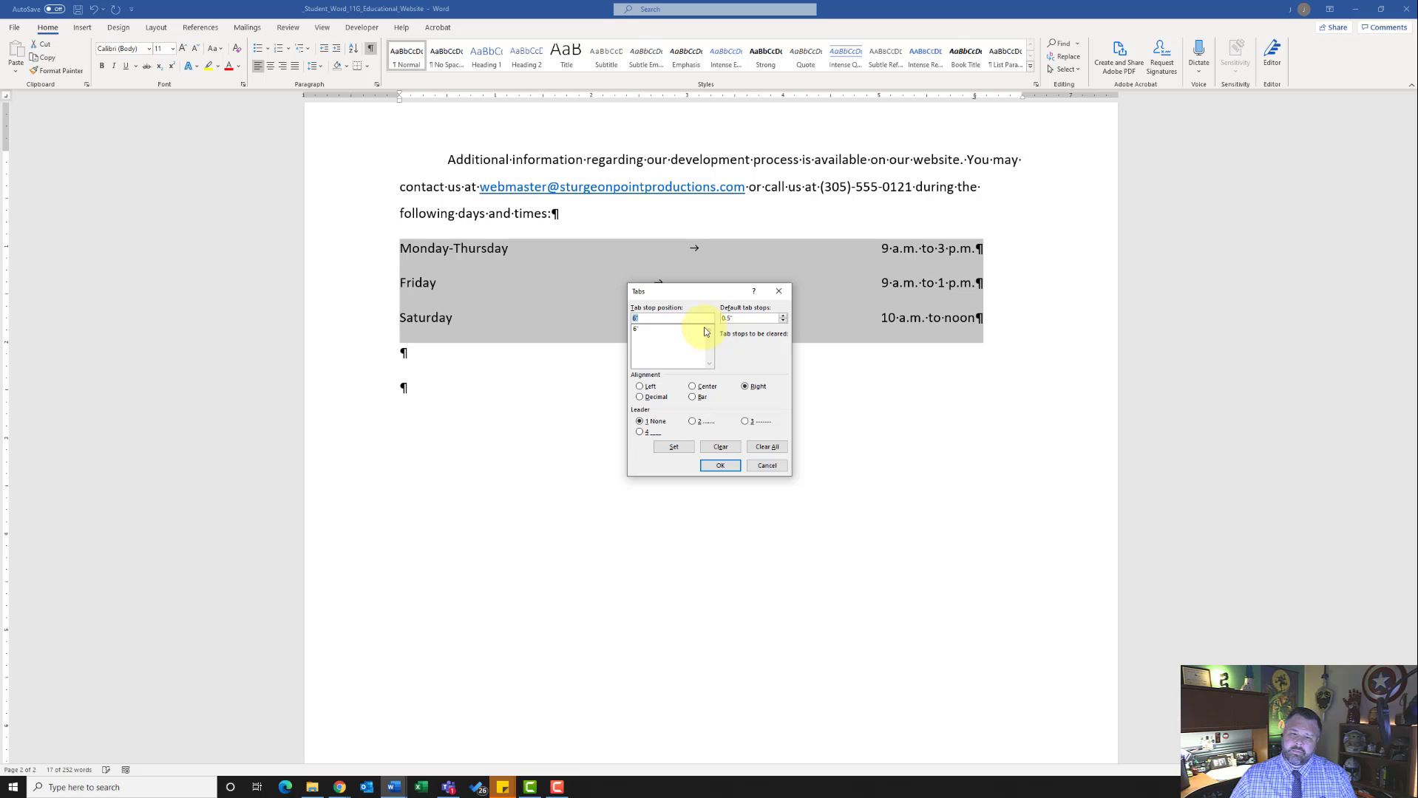
{"action": "left_click", "coordinate": [640, 329]}
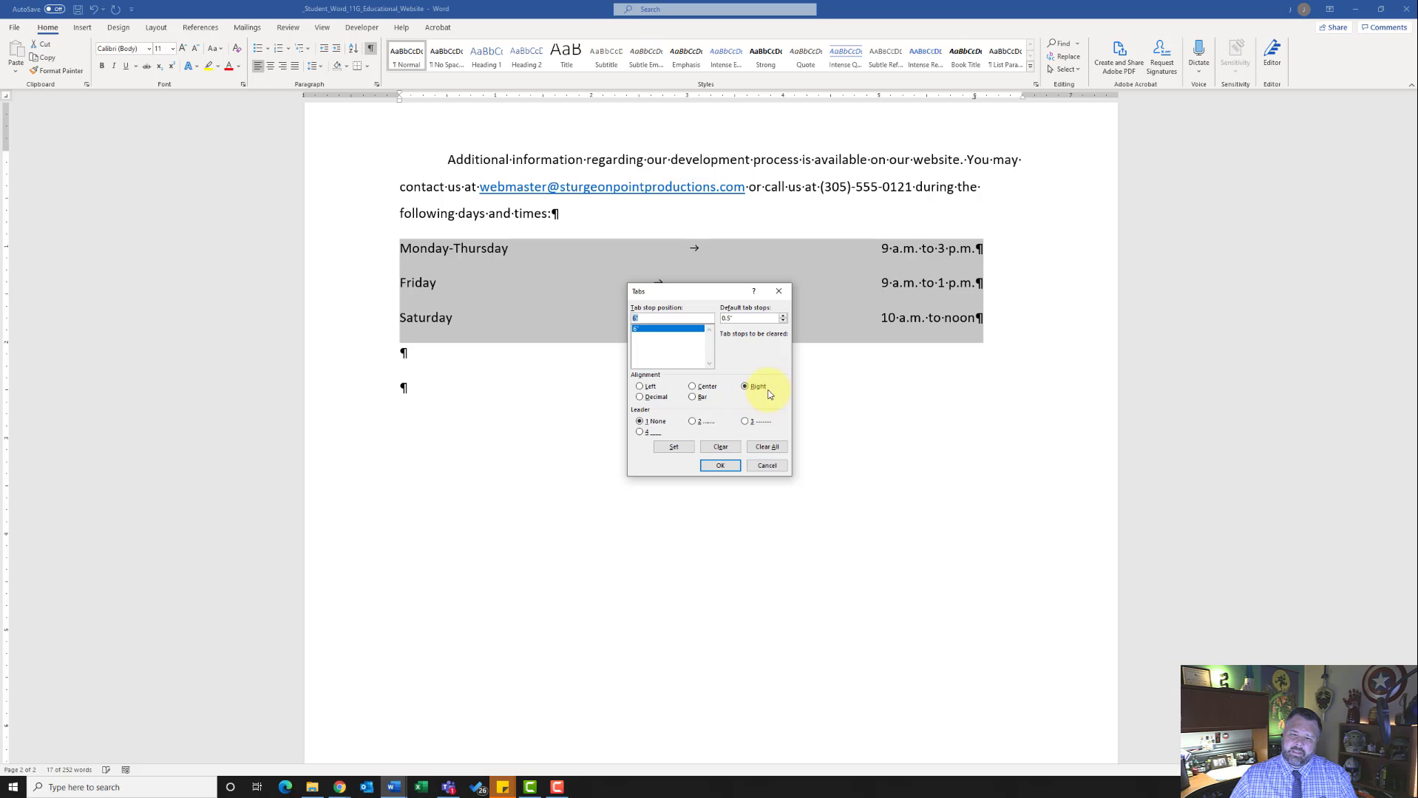
{"action": "left_click", "coordinate": [690, 425]}
{"action": "left_click", "coordinate": [692, 423]}
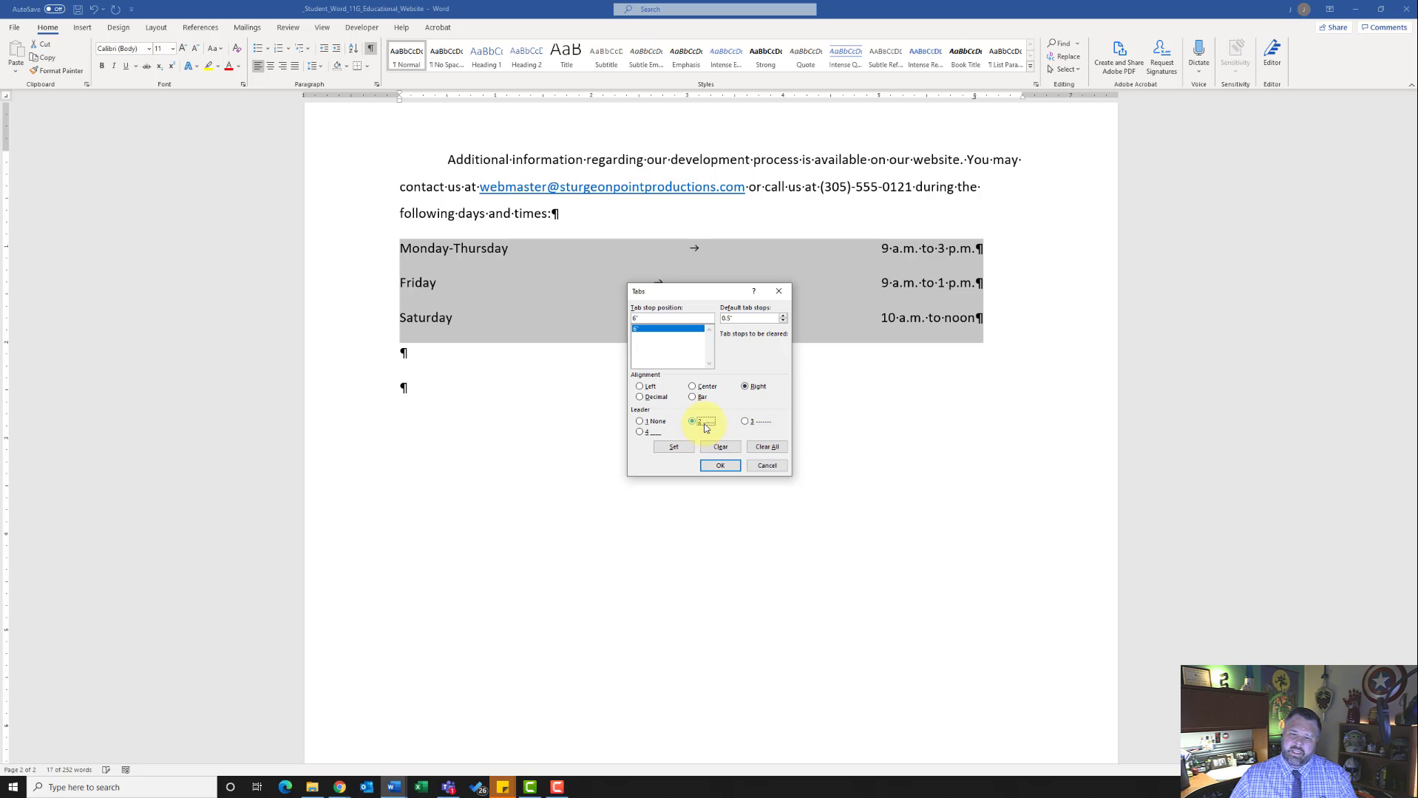
{"action": "left_click", "coordinate": [673, 447]}
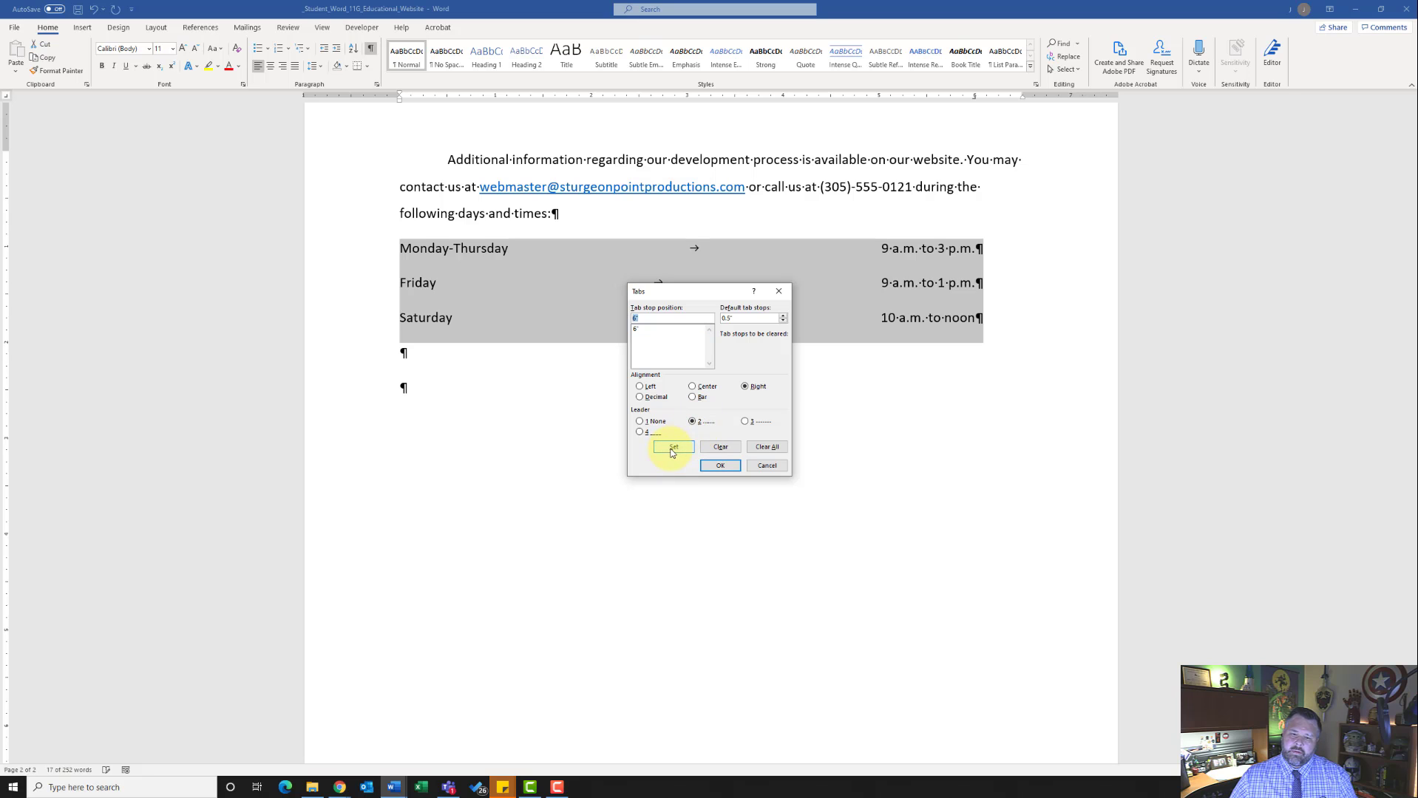
{"action": "left_click", "coordinate": [717, 468]}
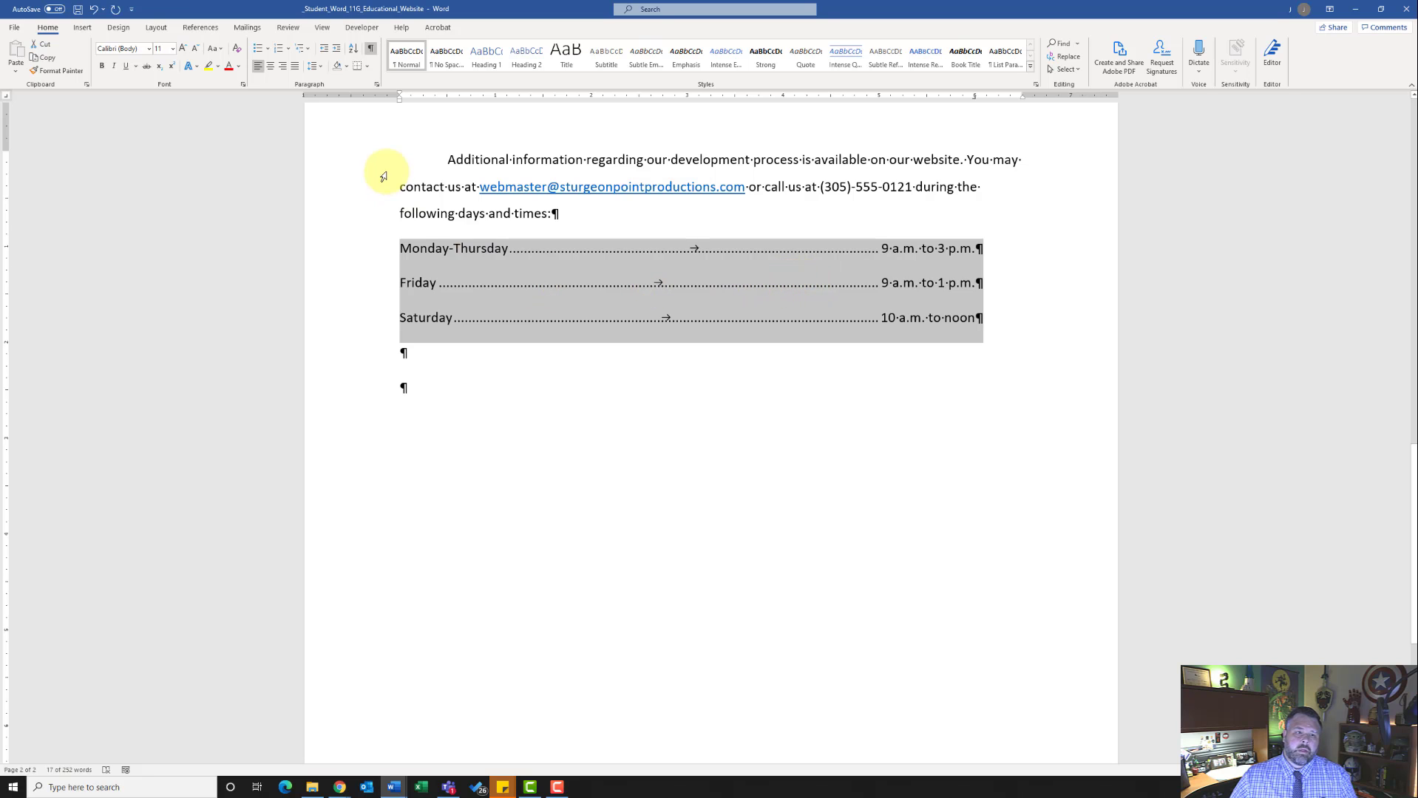
- Insert a default-size rounded rectangle in the blank area below the day-and-time lines
{"action": "left_click", "coordinate": [82, 30]}
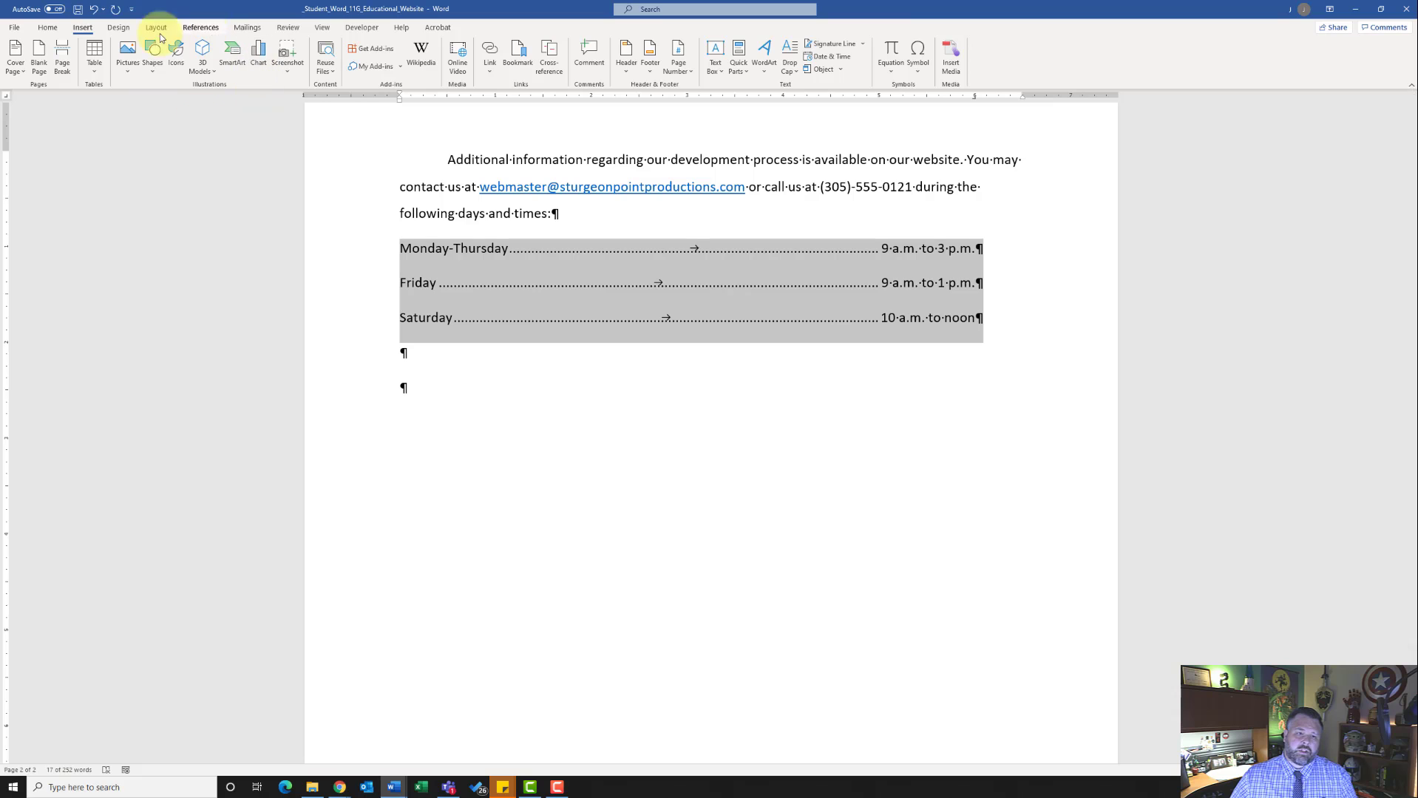
{"action": "left_click", "coordinate": [150, 68]}
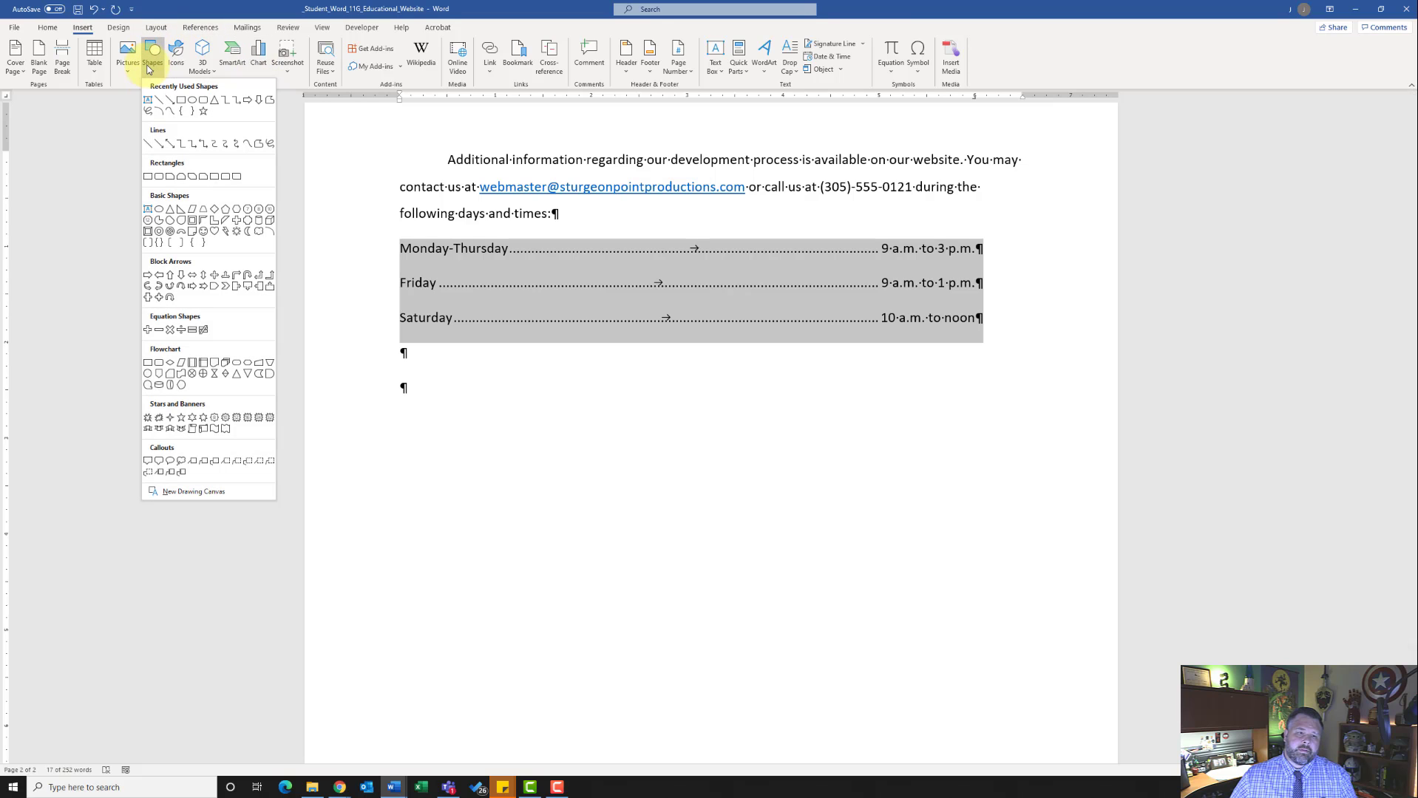
{"action": "left_click", "coordinate": [159, 178]}
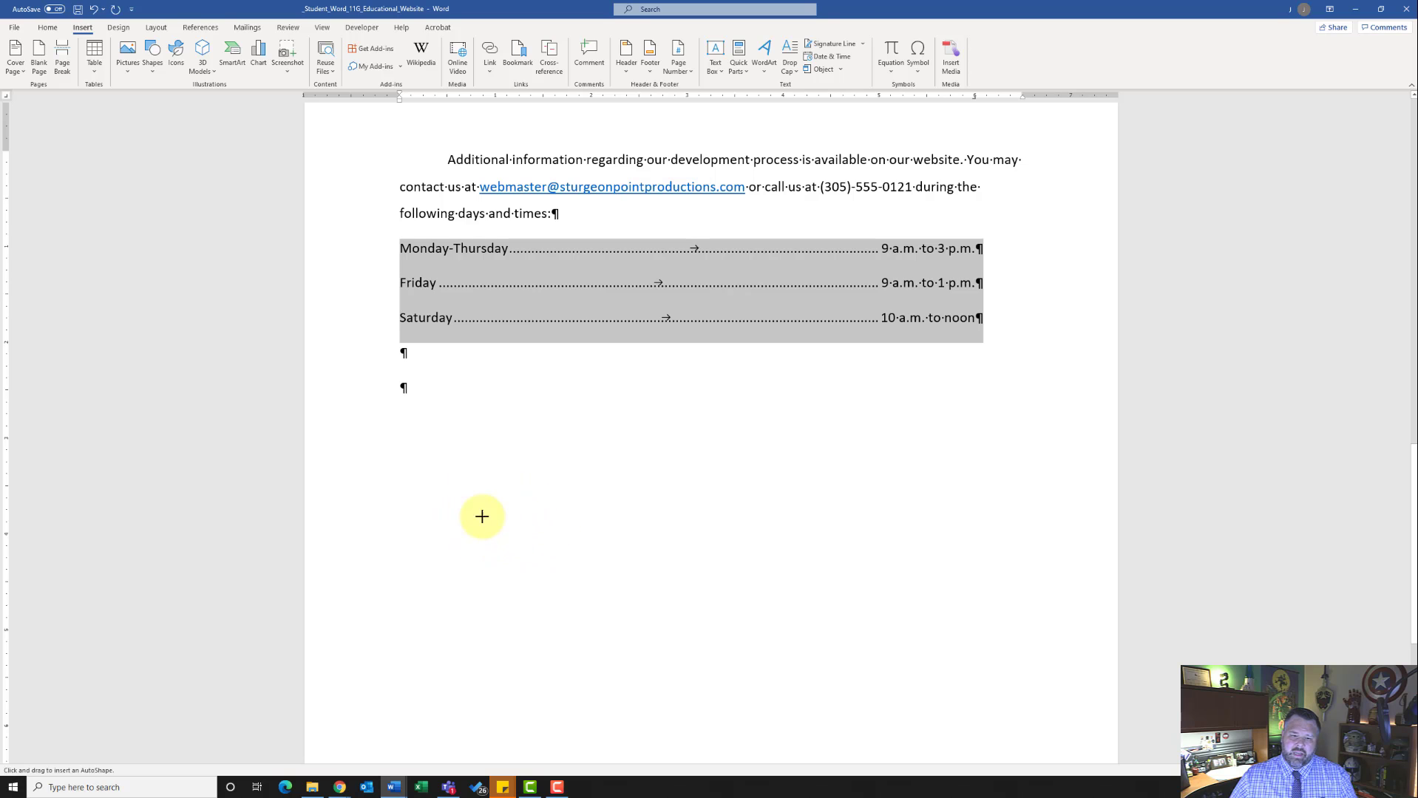
{"action": "left_click", "coordinate": [443, 505]}
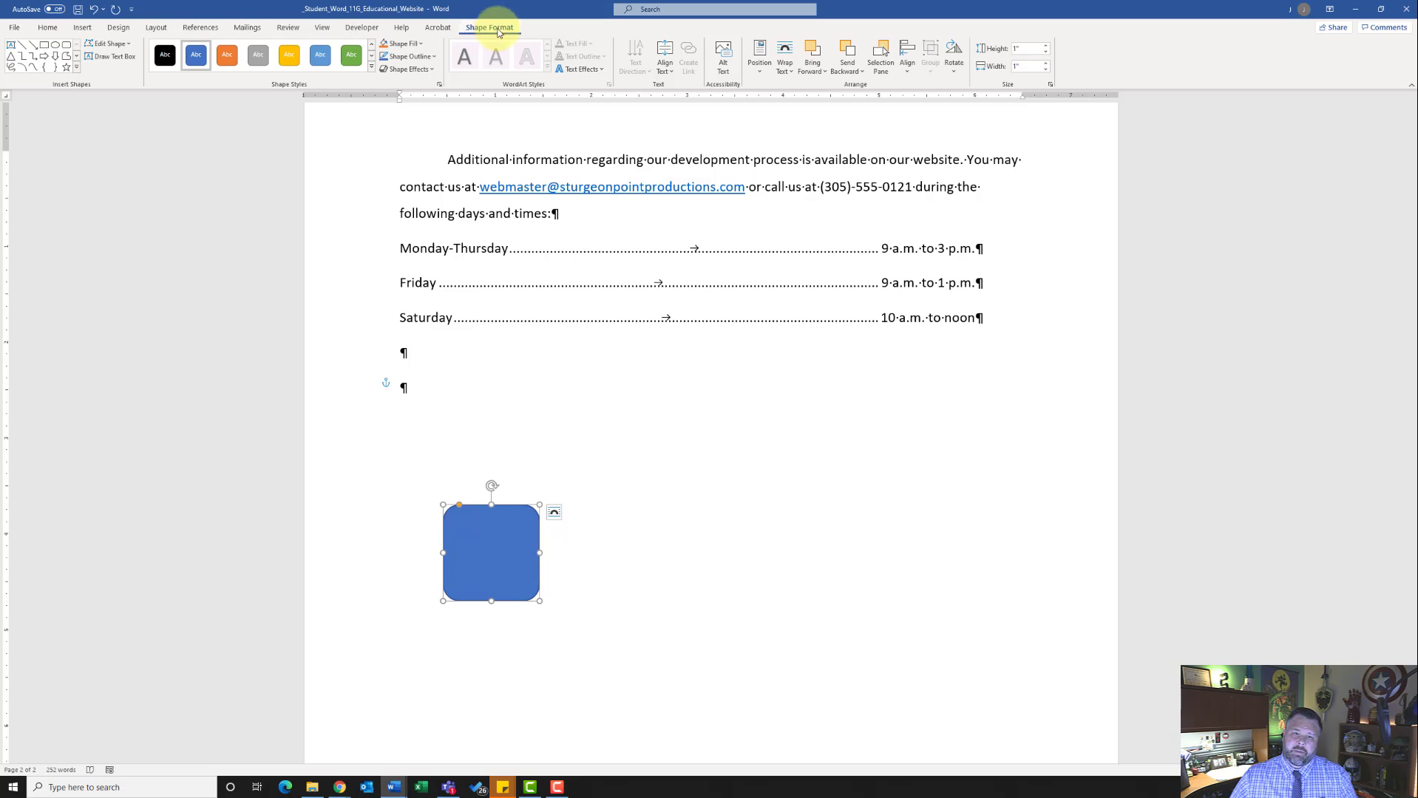
- Set the rounded rectangle's height to 1.5" and width to 6.5", and apply the white-filled theme style with a blue outline
{"action": "left_click", "coordinate": [1025, 52]}
{"action": "type", "text": "1.5"}
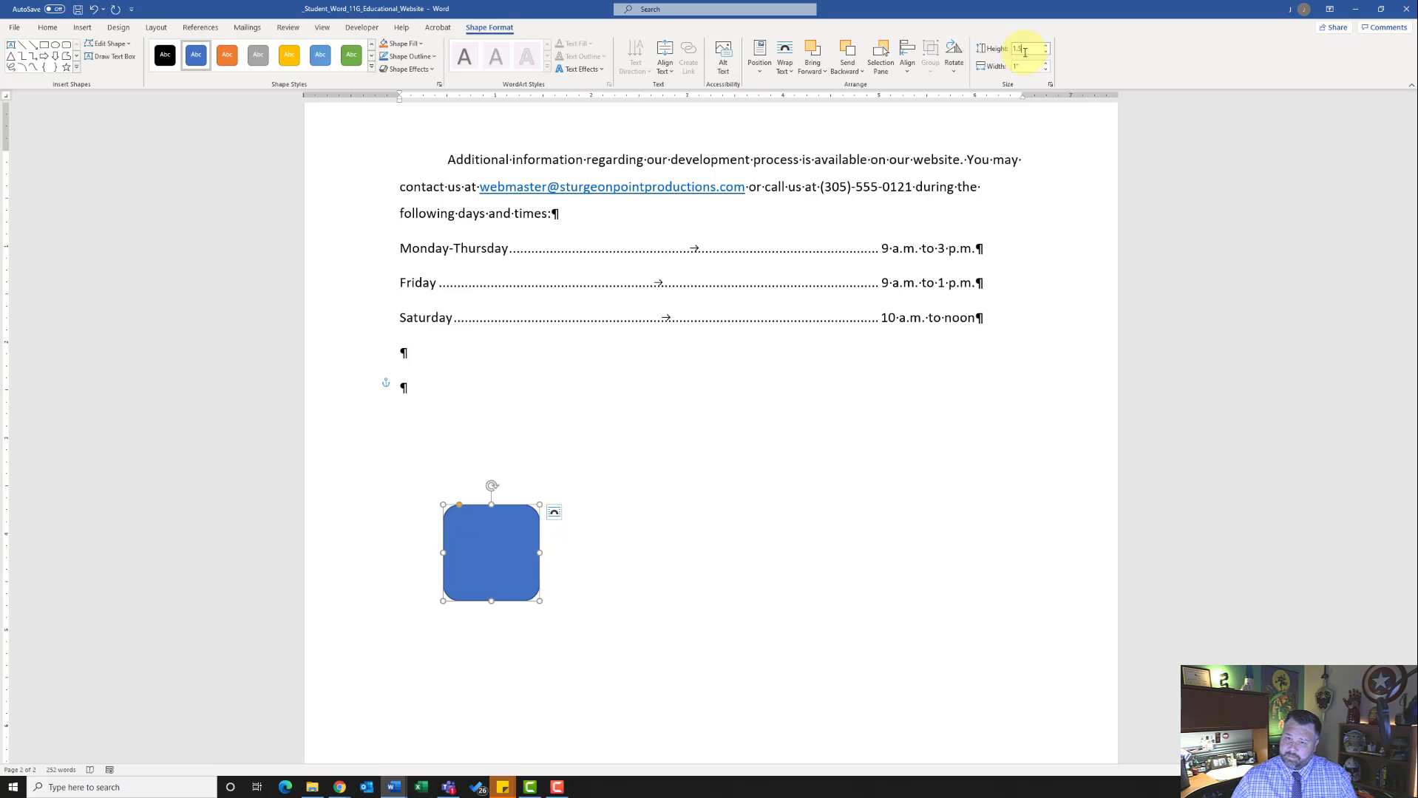
{"action": "left_click", "coordinate": [1029, 68]}
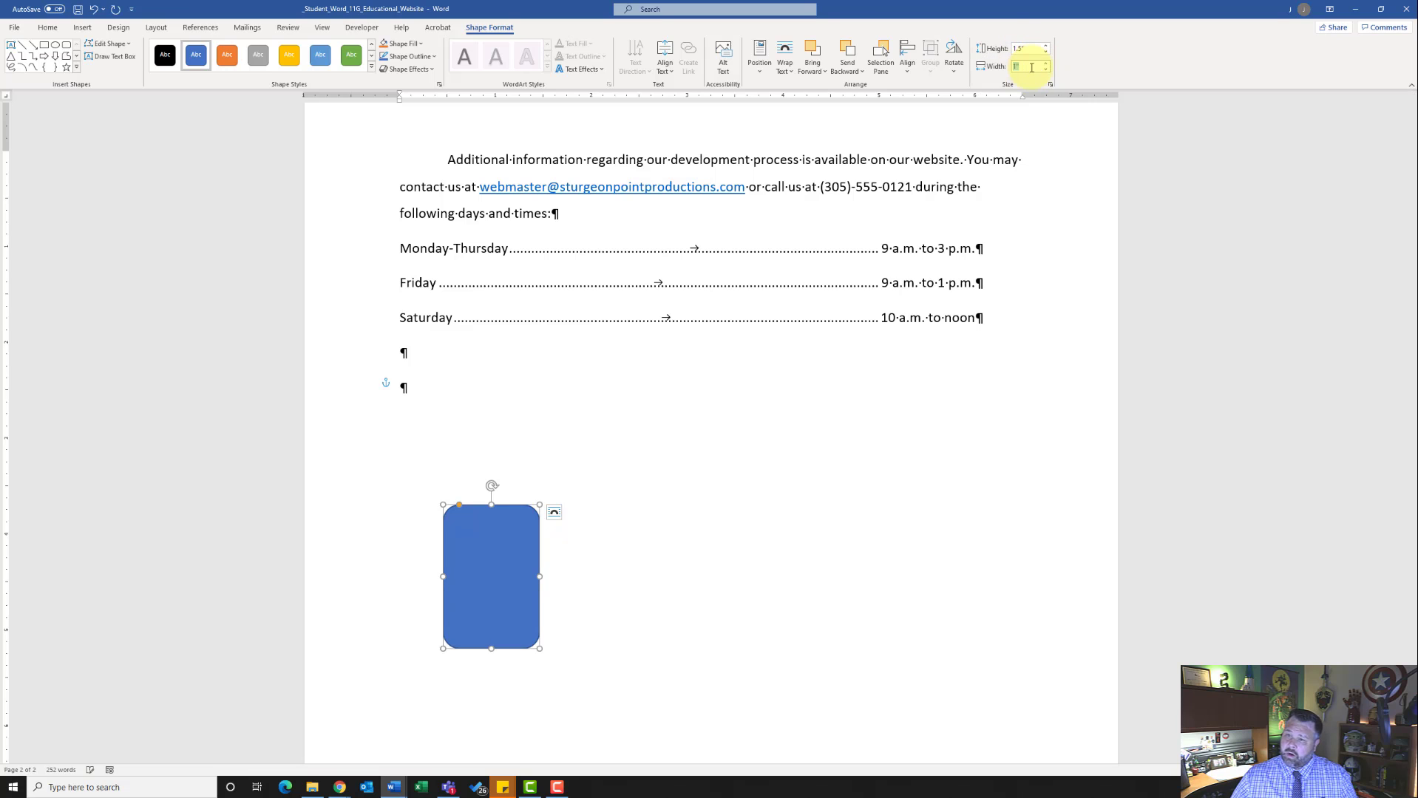
{"action": "type", "text": "6.5"}
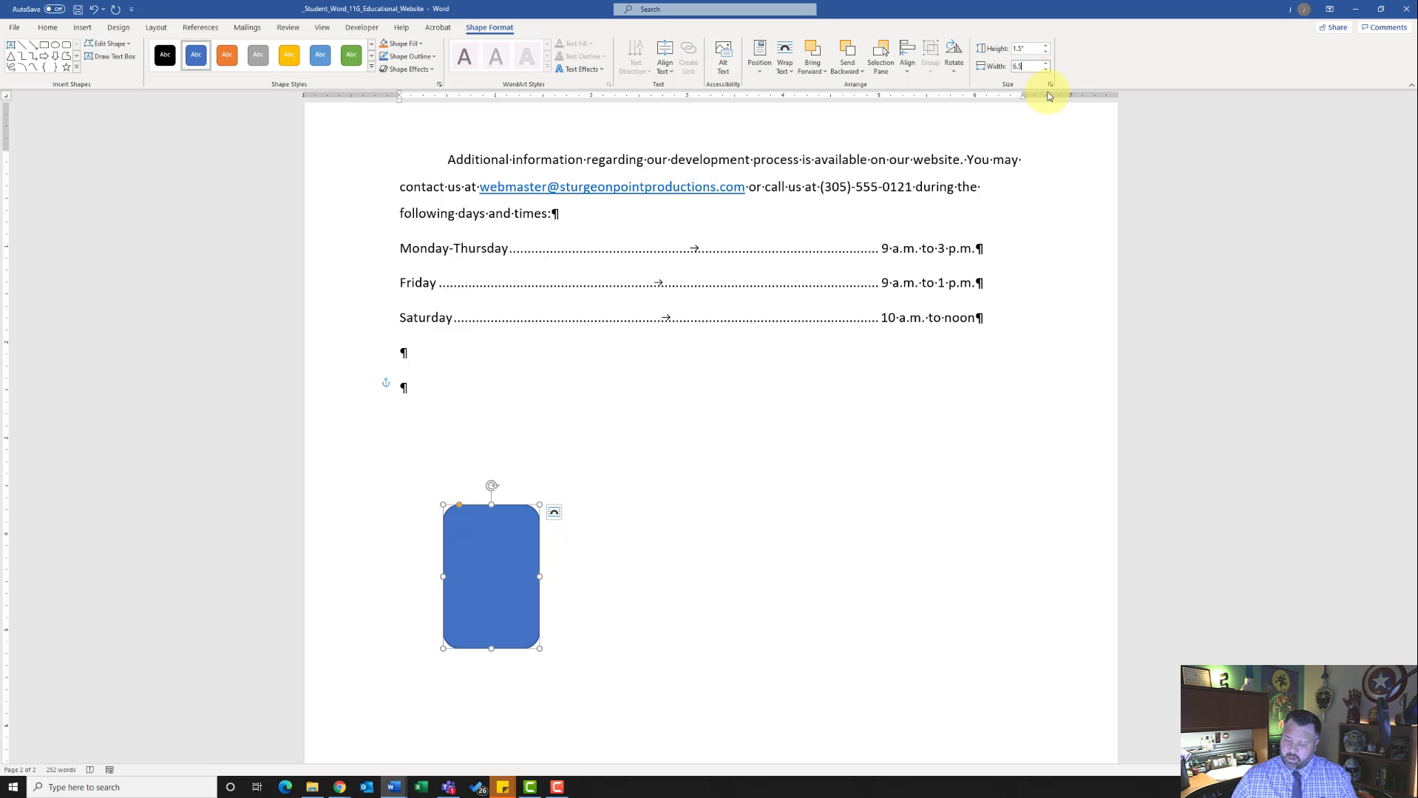
{"action": "key", "text": "Return"}
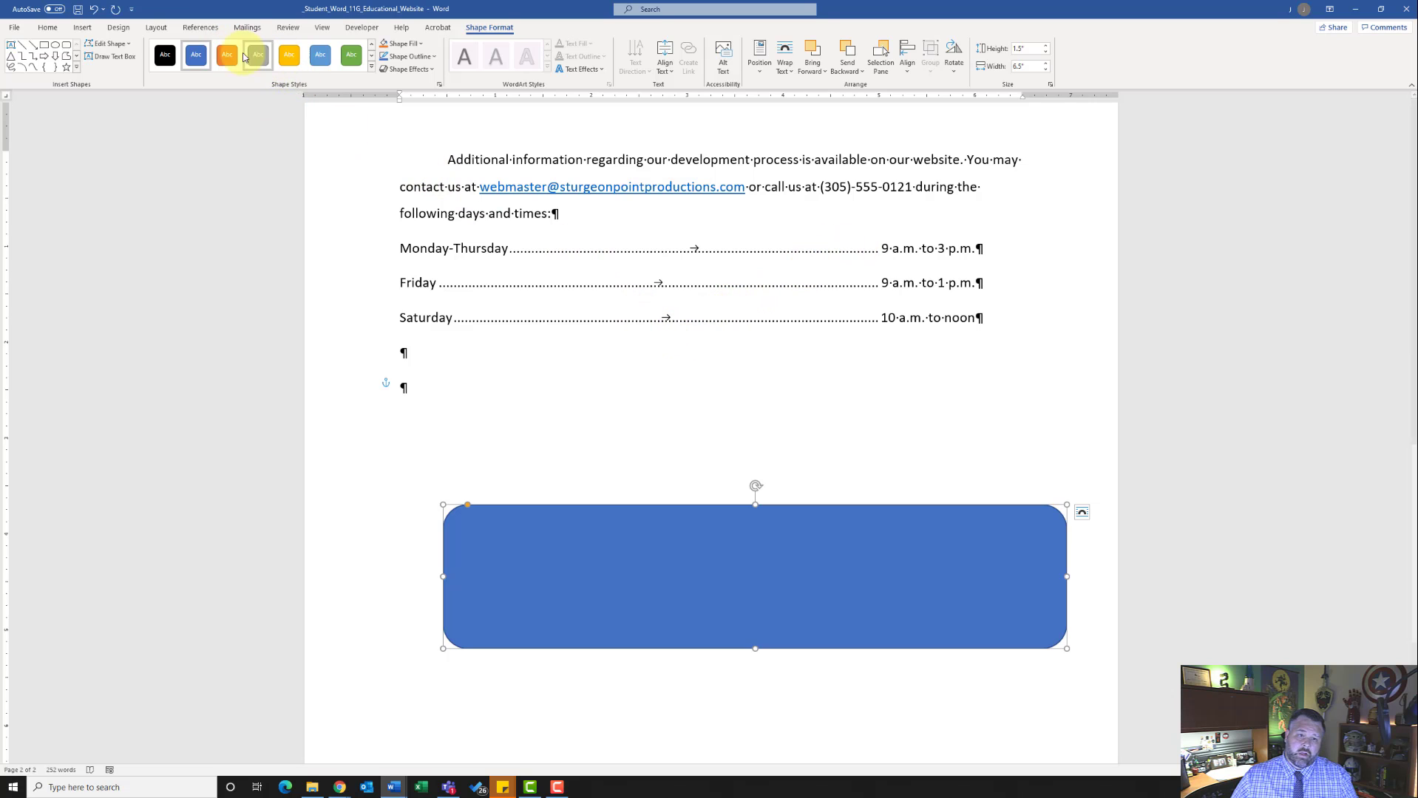
{"action": "left_click", "coordinate": [372, 70]}
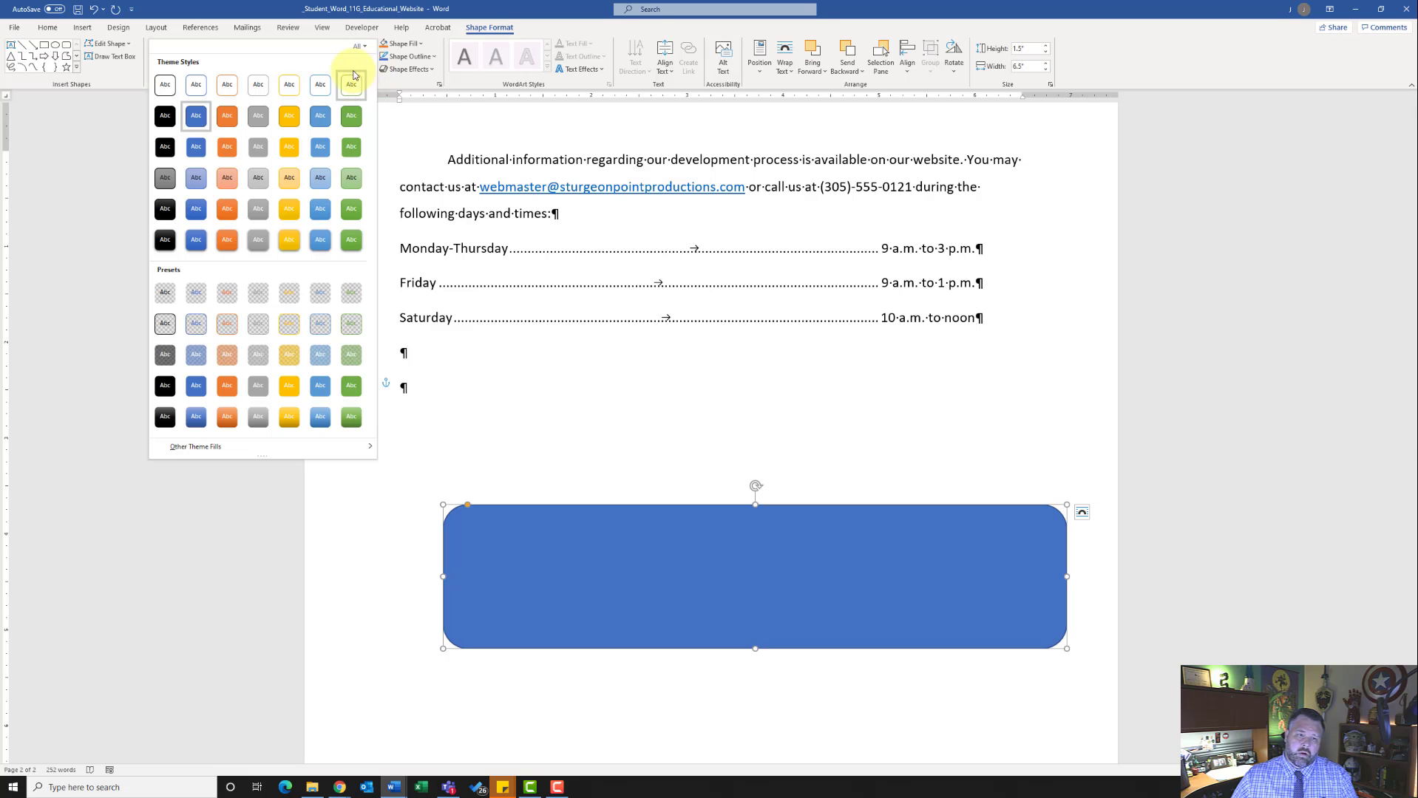
{"action": "left_click", "coordinate": [195, 87]}
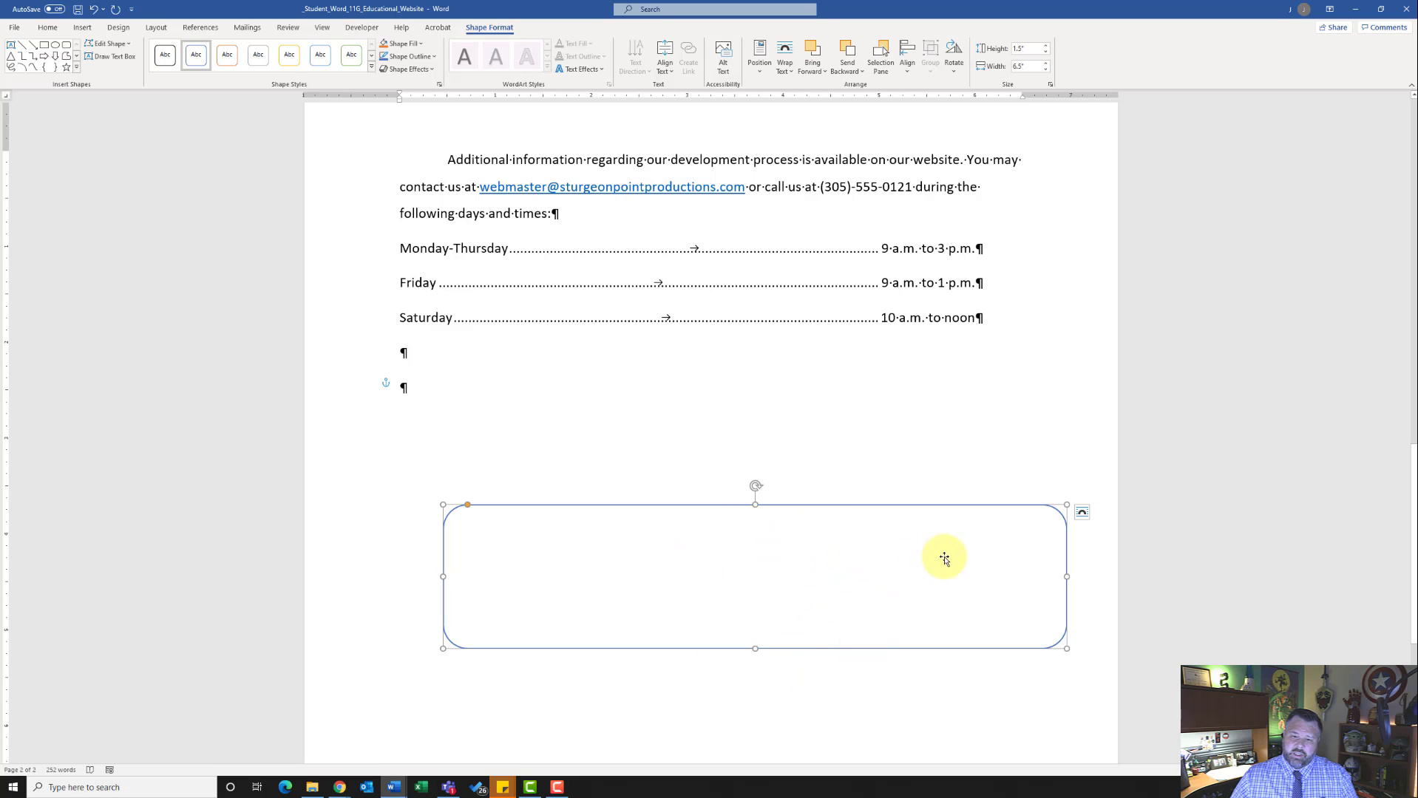
- Set the rounded rectangle's horizontal alignment to Centered relative to Margin
{"action": "left_click", "coordinate": [1083, 513]}
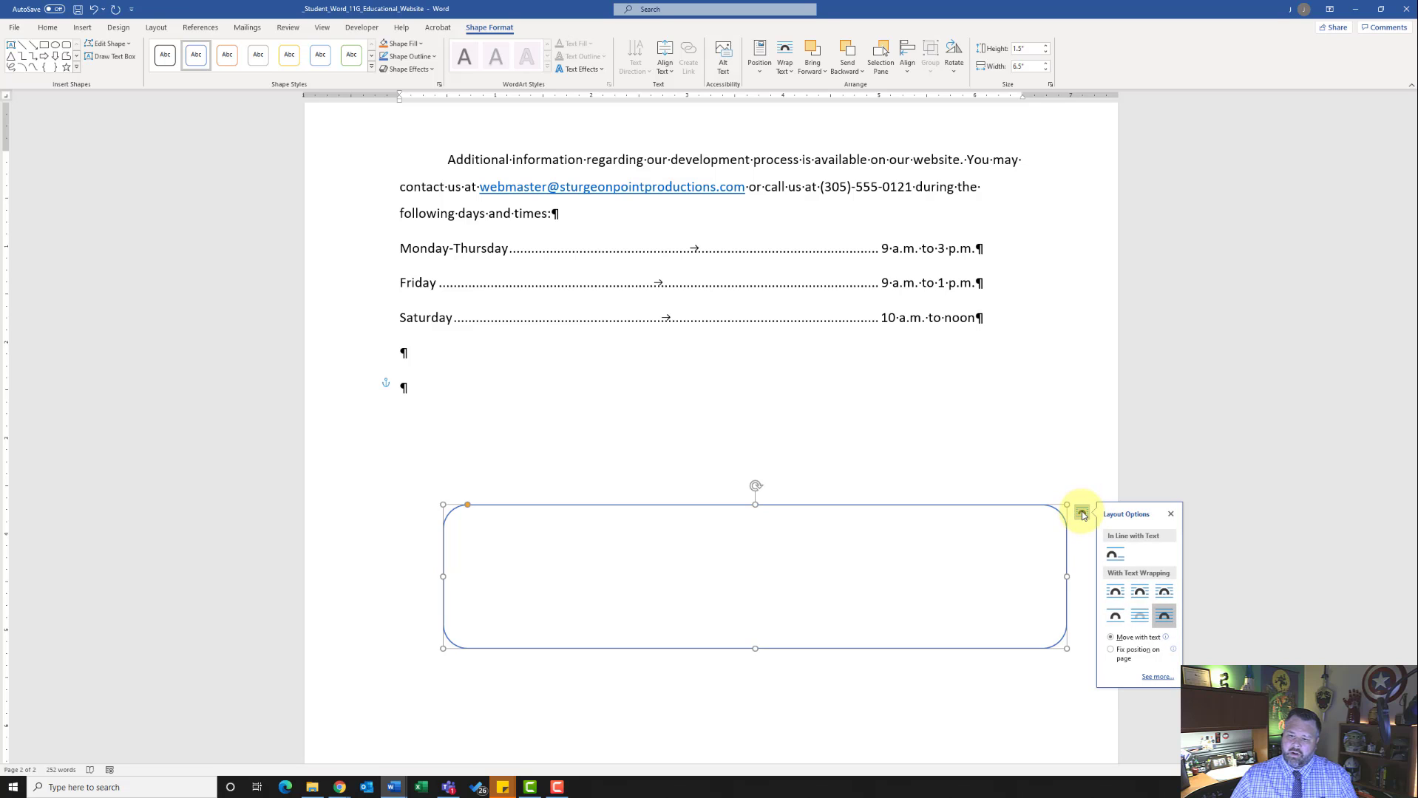
{"action": "left_click", "coordinate": [1158, 676]}
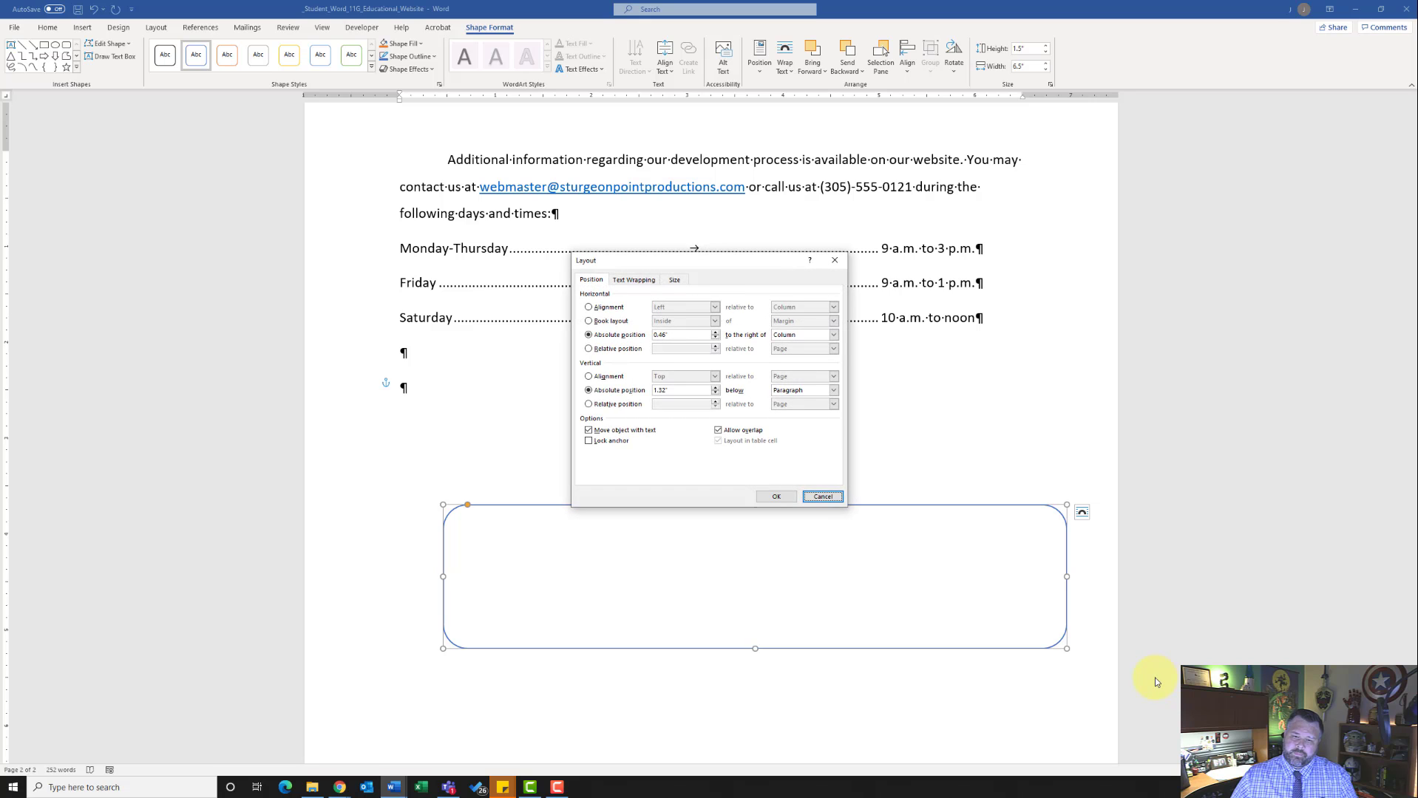
{"action": "left_click", "coordinate": [588, 308]}
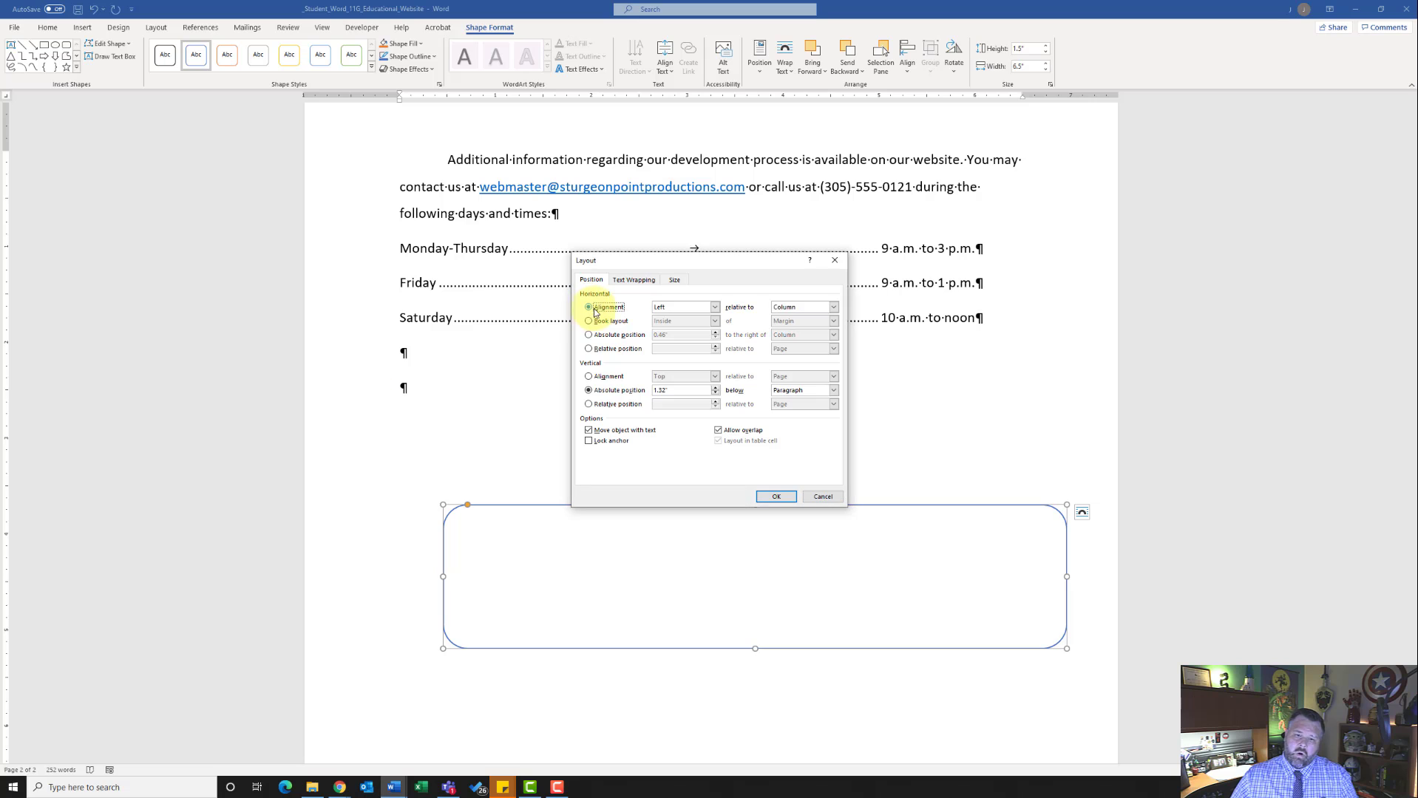
{"action": "left_click", "coordinate": [714, 307]}
{"action": "left_click", "coordinate": [691, 321]}
{"action": "left_click", "coordinate": [833, 307]}
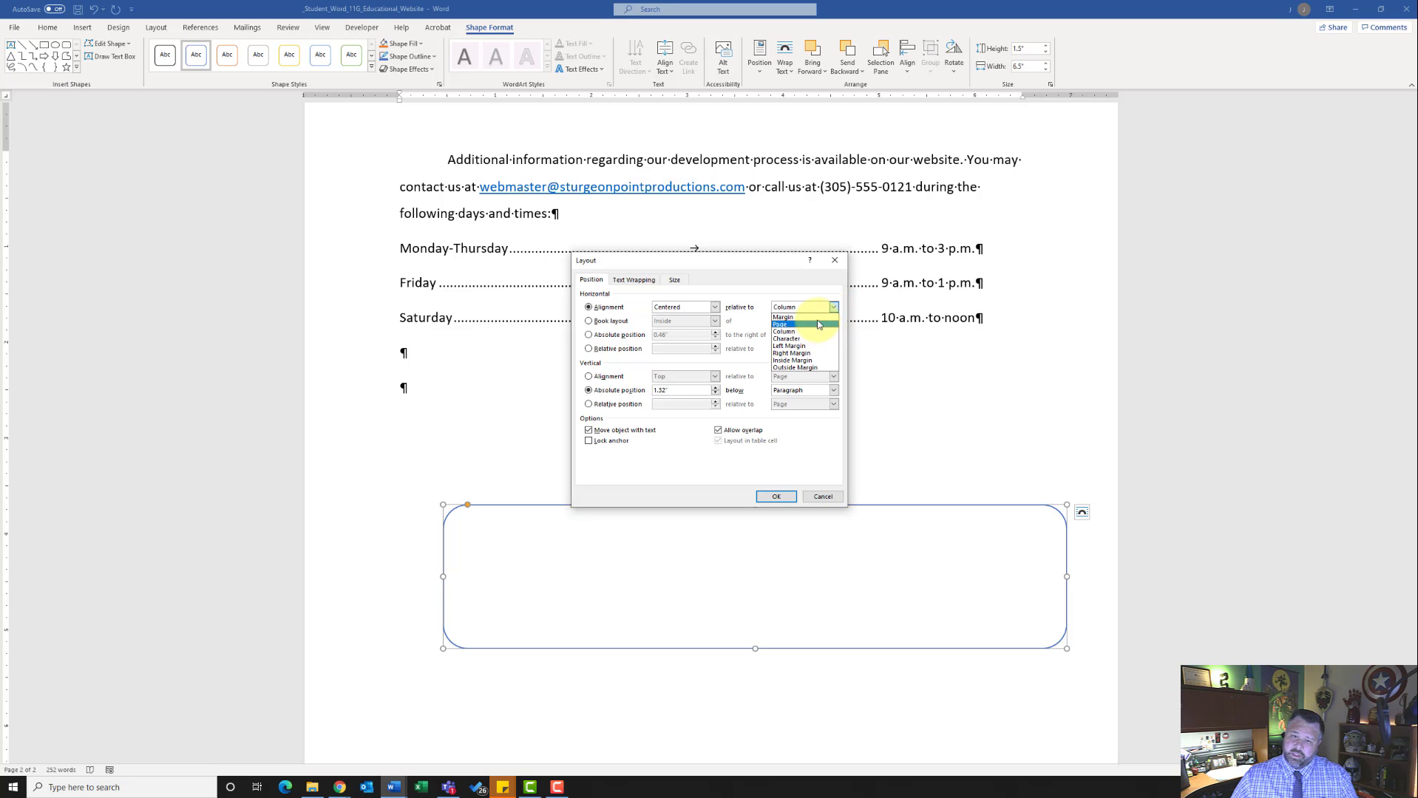
{"action": "left_click", "coordinate": [816, 315]}
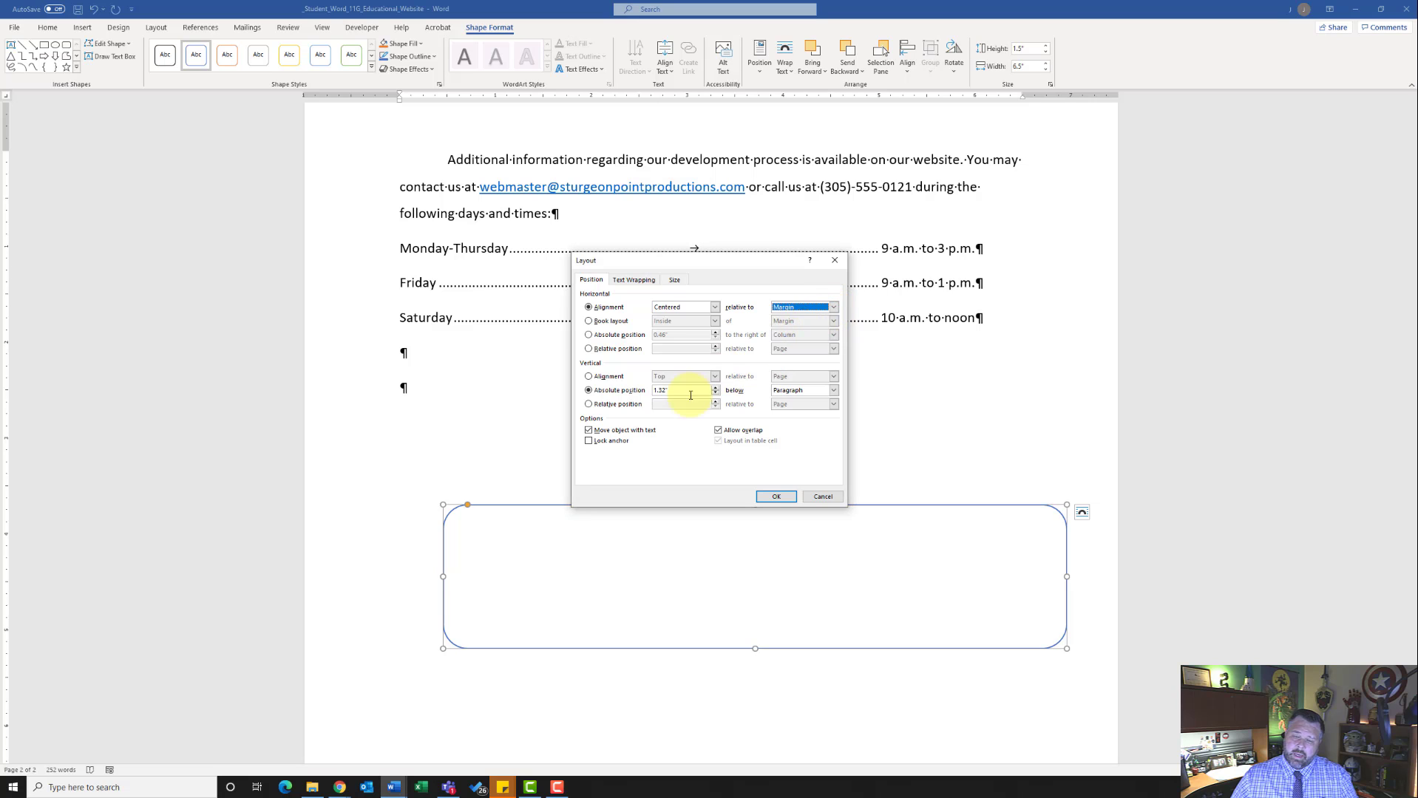
- Set the rounded rectangle's vertical alignment to Centered relative to Margin and apply the layout
{"action": "left_click", "coordinate": [590, 378]}
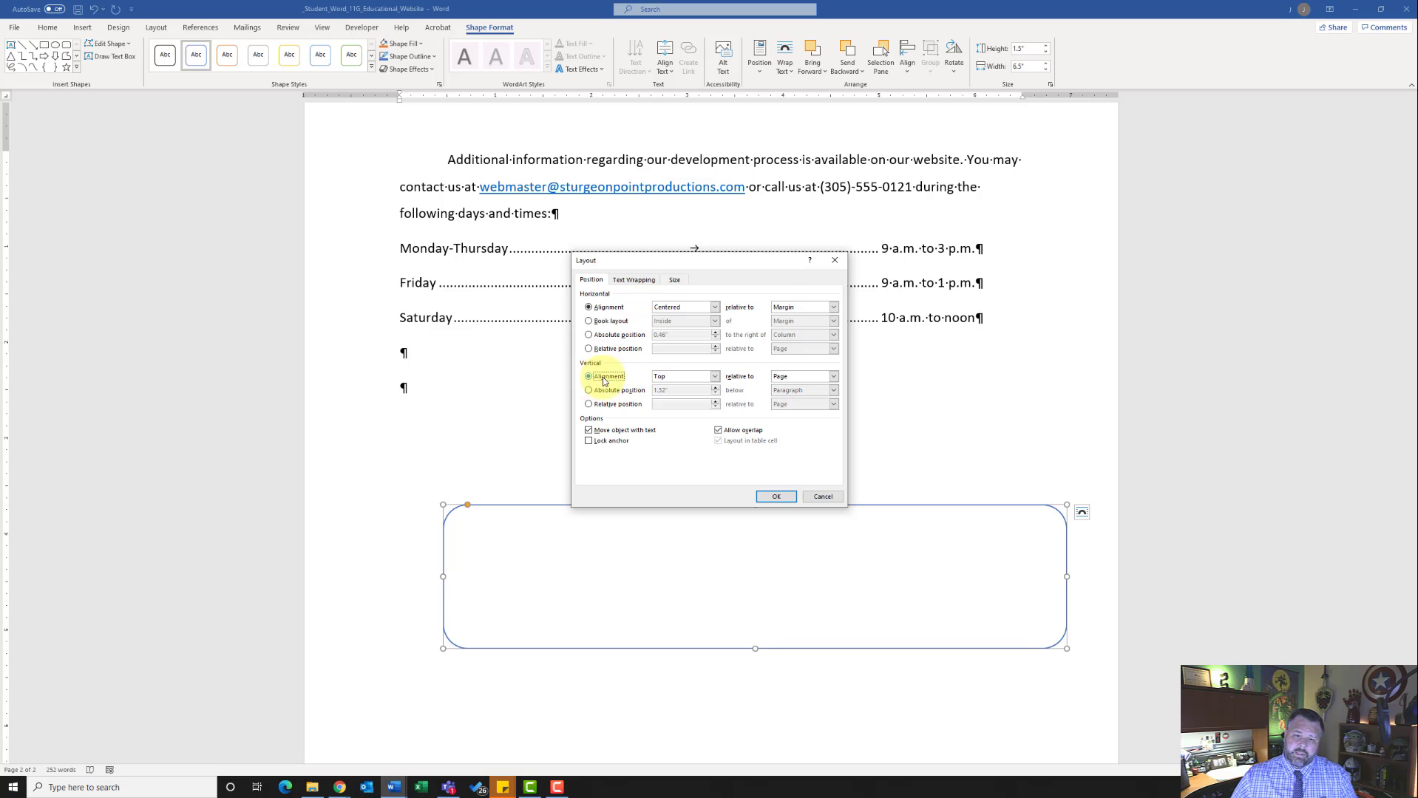
{"action": "left_click", "coordinate": [715, 377]}
{"action": "left_click", "coordinate": [687, 394]}
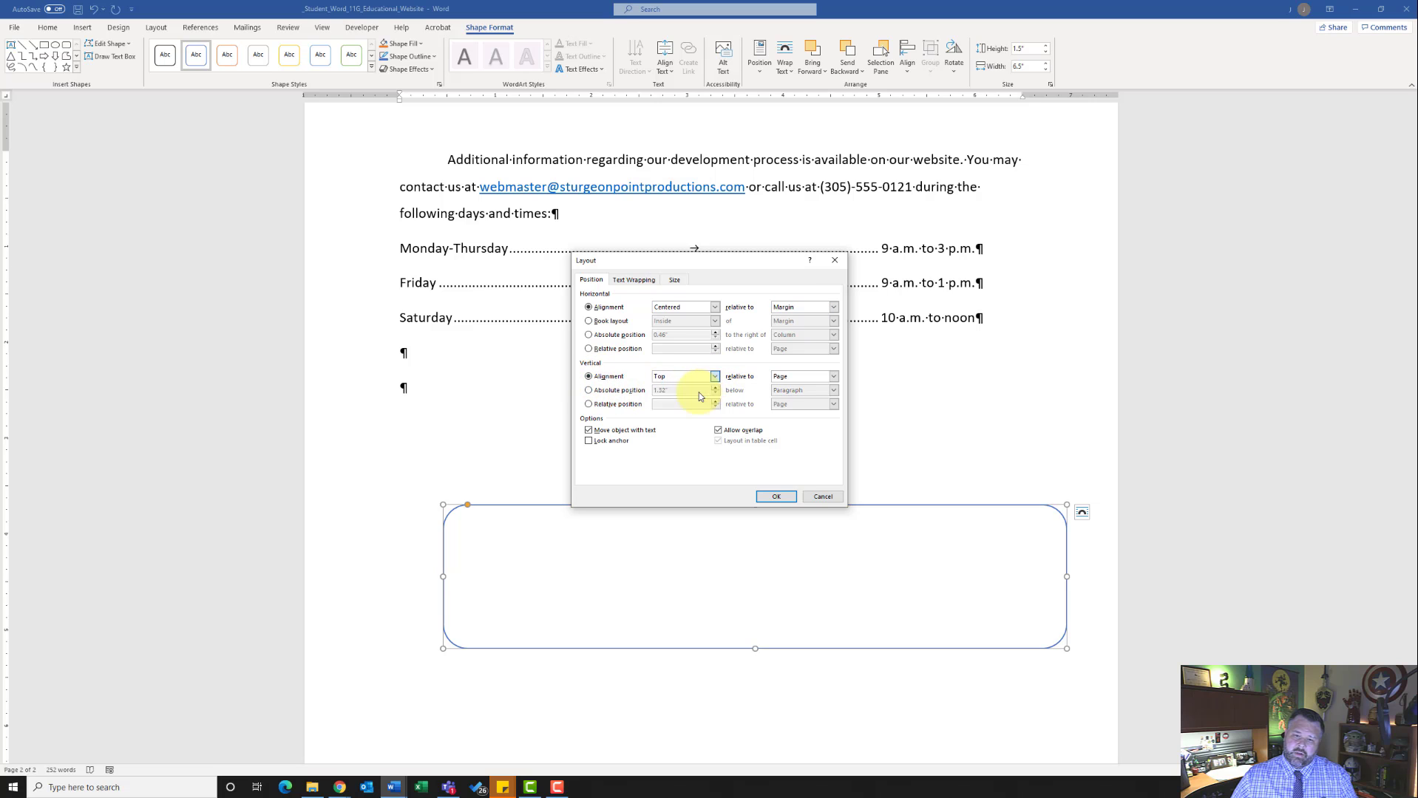
{"action": "left_click", "coordinate": [833, 378]}
{"action": "left_click", "coordinate": [806, 387]}
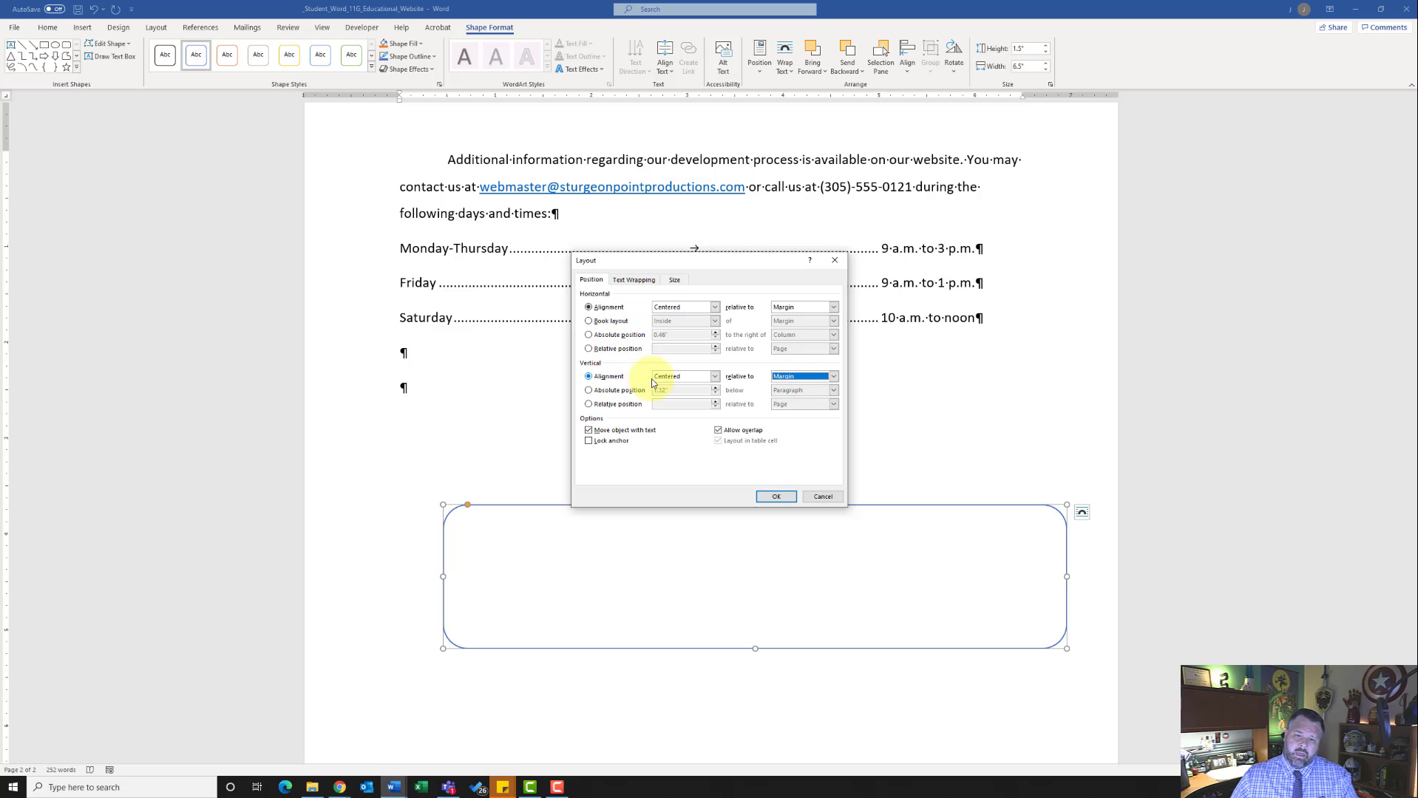
{"action": "left_click", "coordinate": [780, 498]}
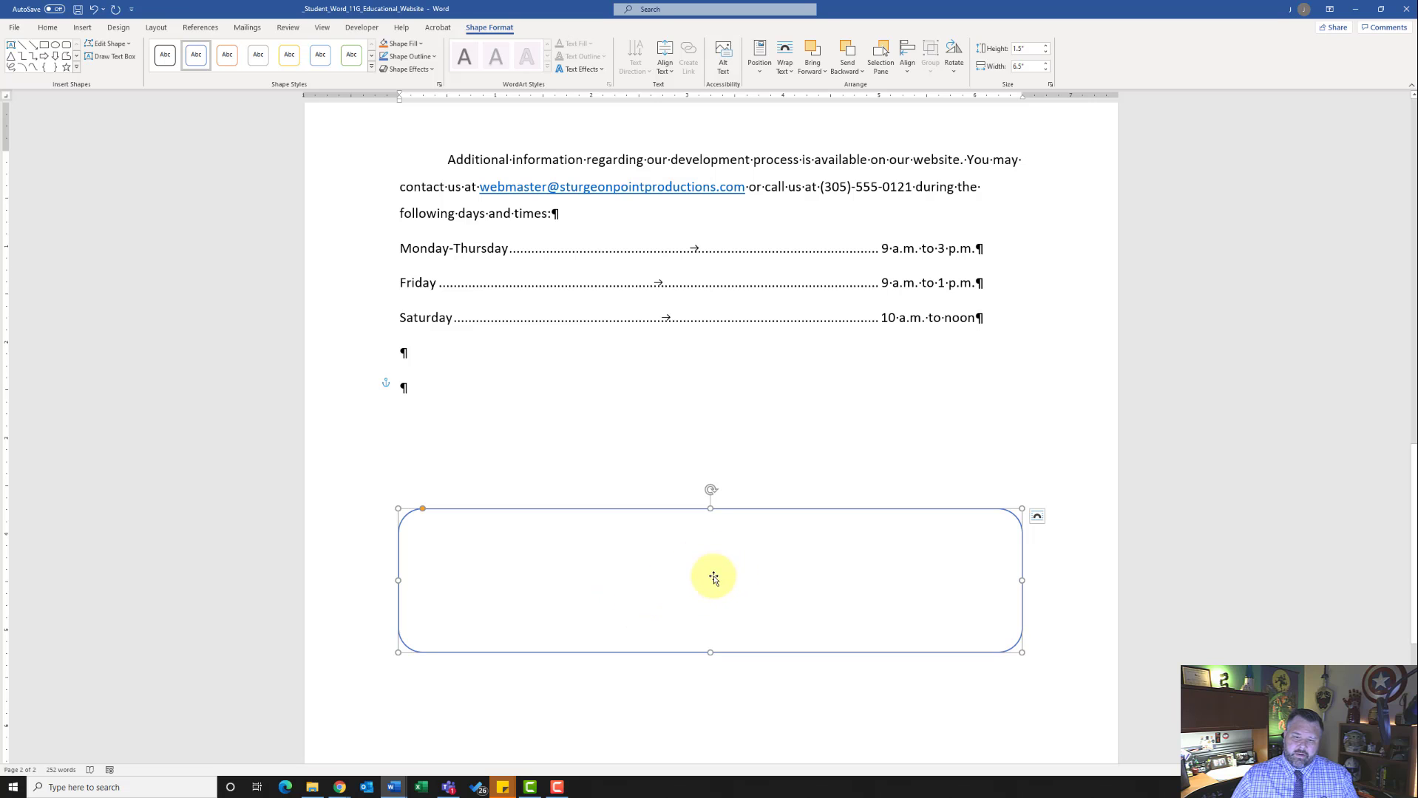
- Enter "Sturgeon Point Productions" as the first line of text inside the rounded rectangle and start a second line
{"action": "type", "text": "S"}
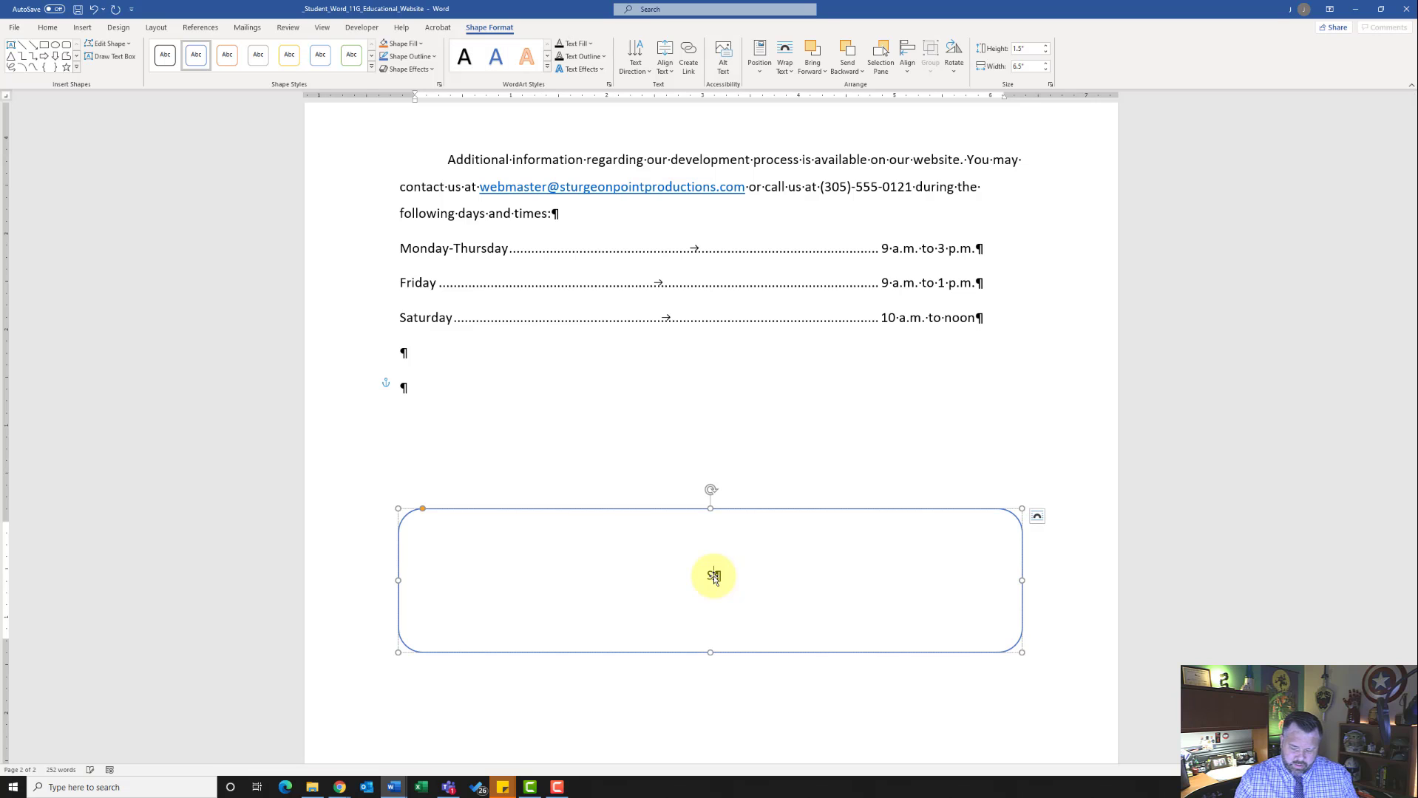
{"action": "type", "text": "turgeo"}
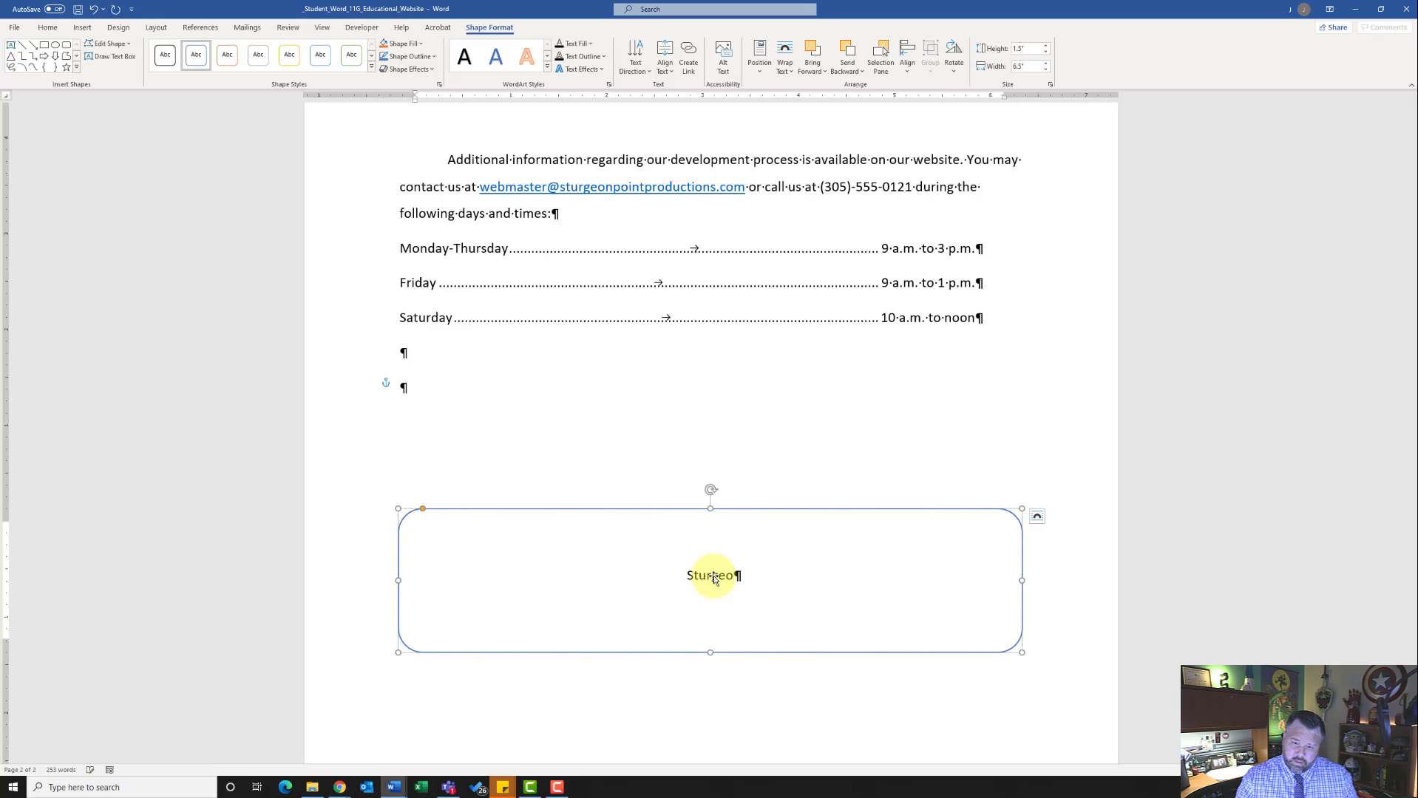
{"action": "type", "text": "n Point "}
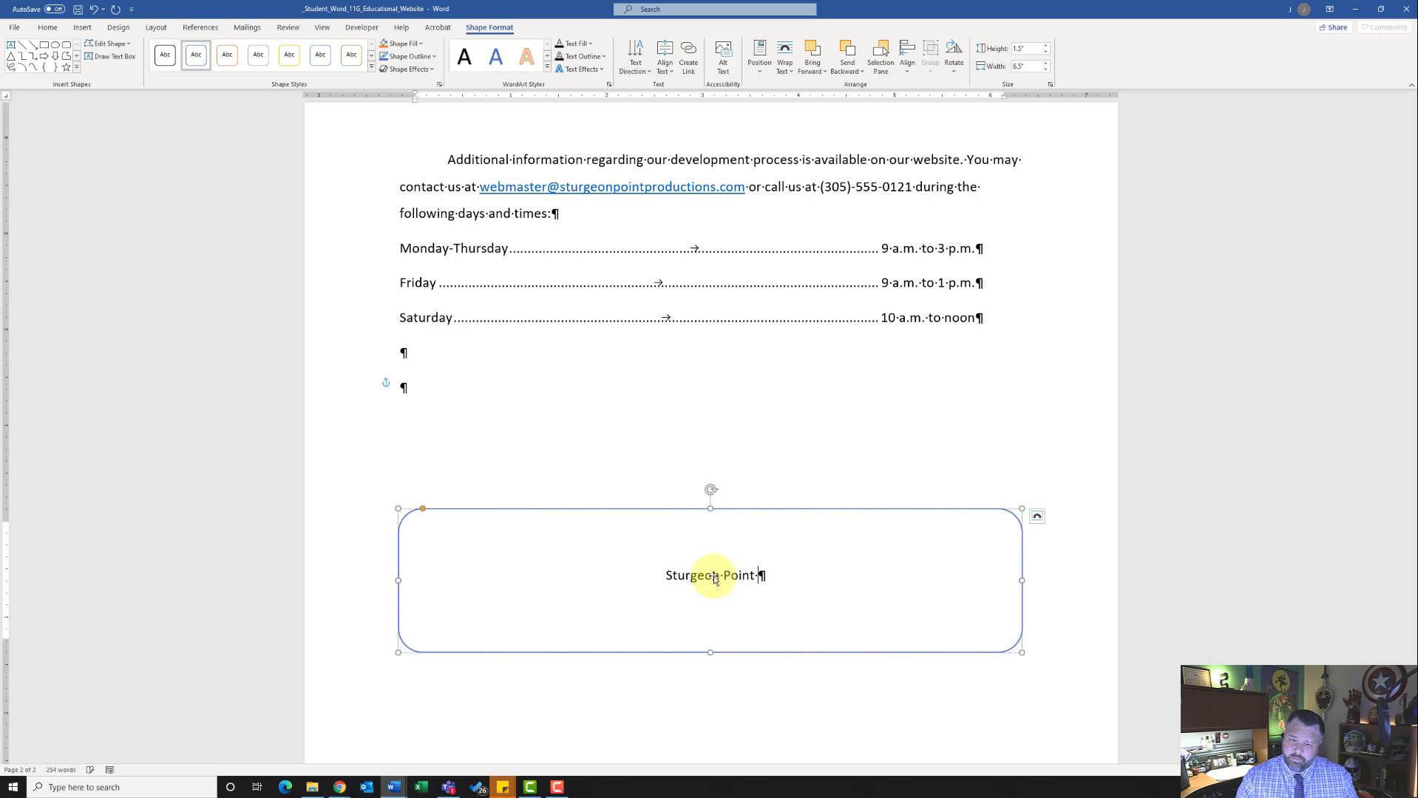
{"action": "type", "text": "Productions"}
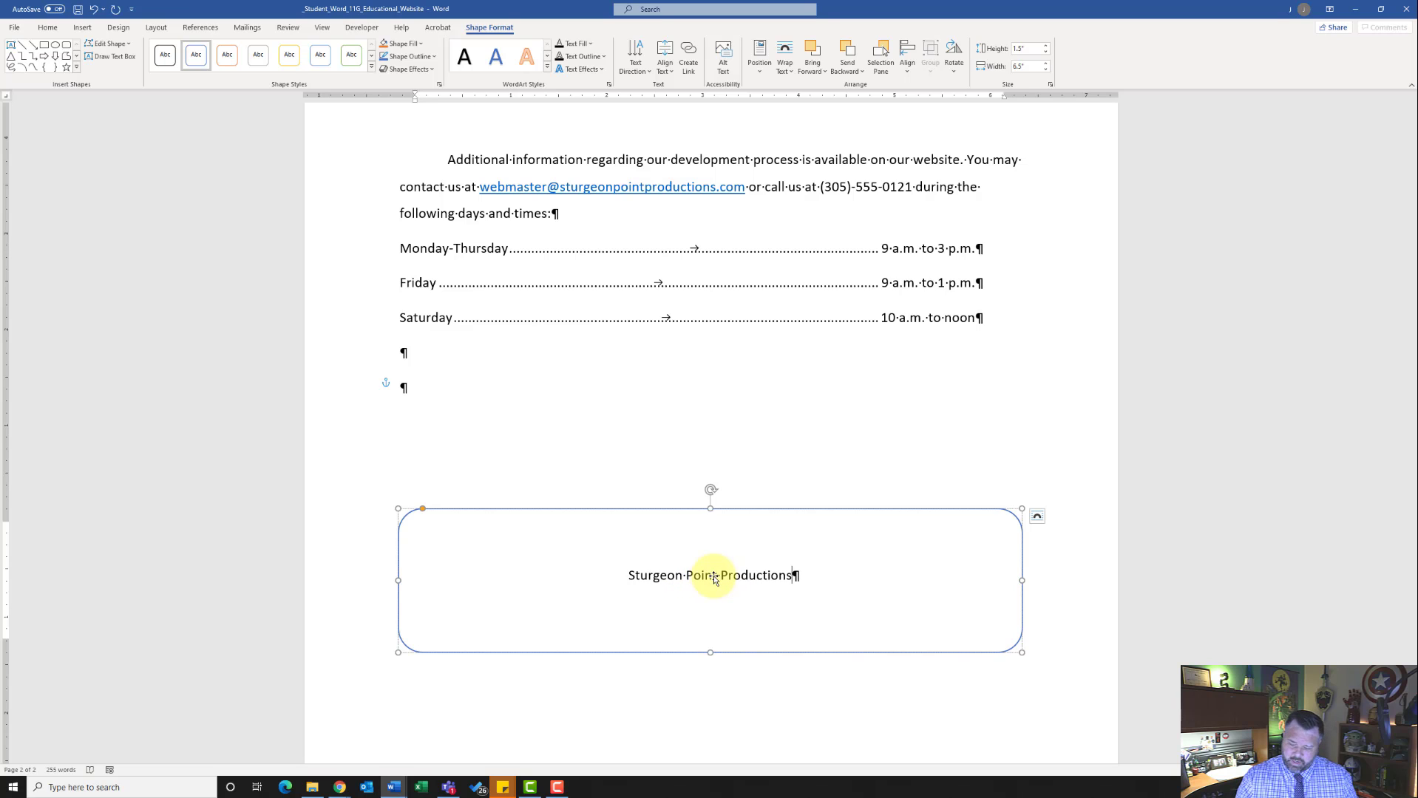
{"action": "key", "text": "Return"}
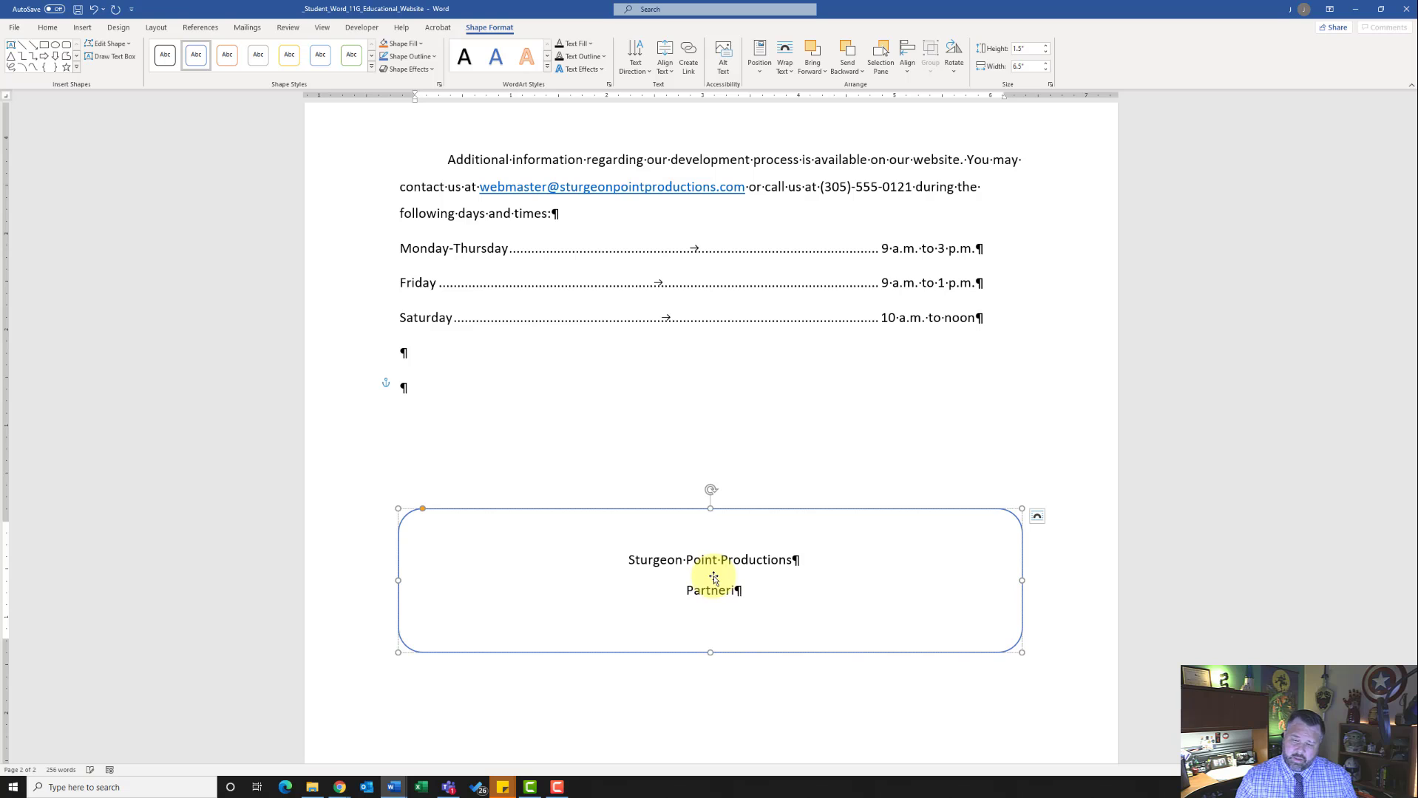
- Enter "Partnering with Educators to Produce Rich Media Content" as the second line of text in the rounded rectangle
{"action": "type", "text": "Partnering with"}
{"action": "type", "text": " E"}
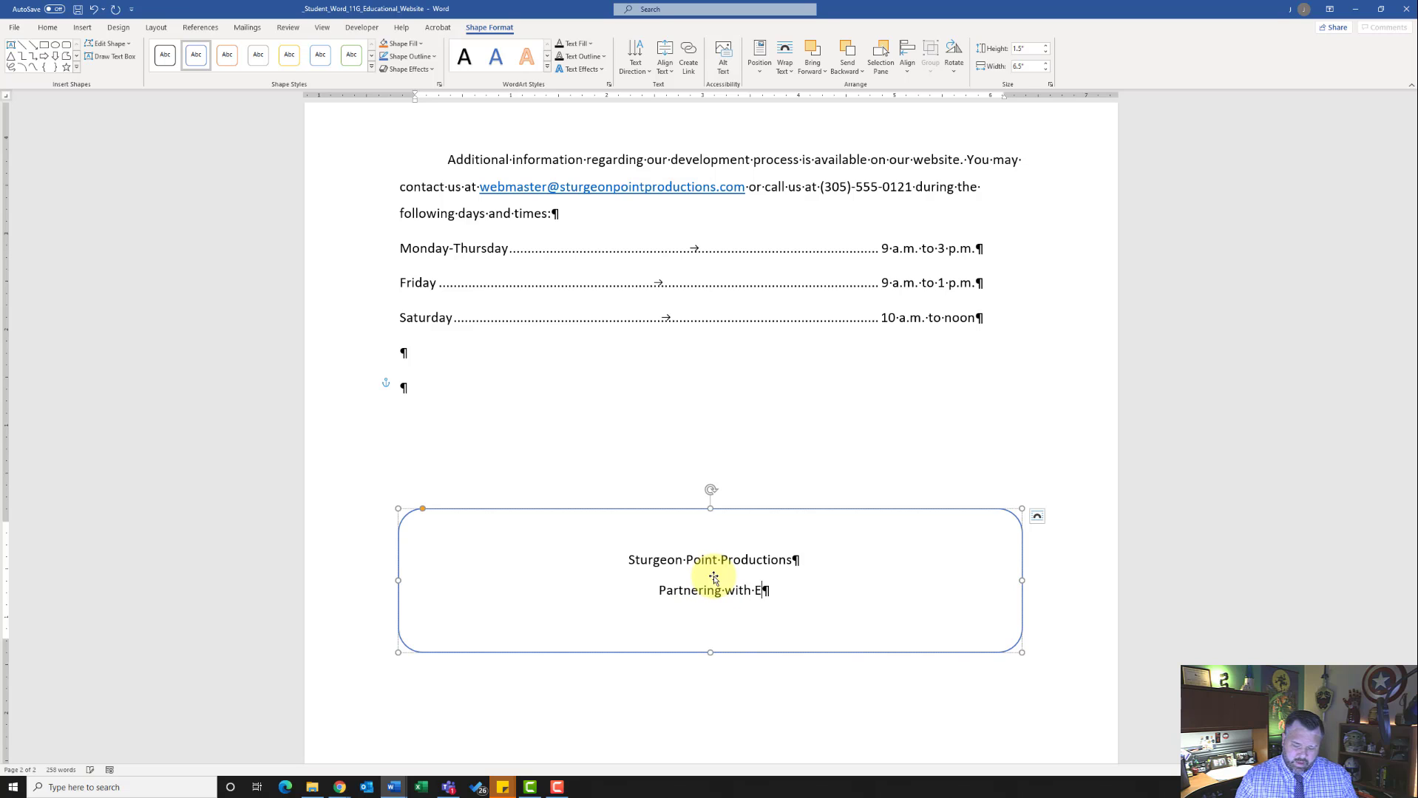
{"action": "type", "text": "ducators "}
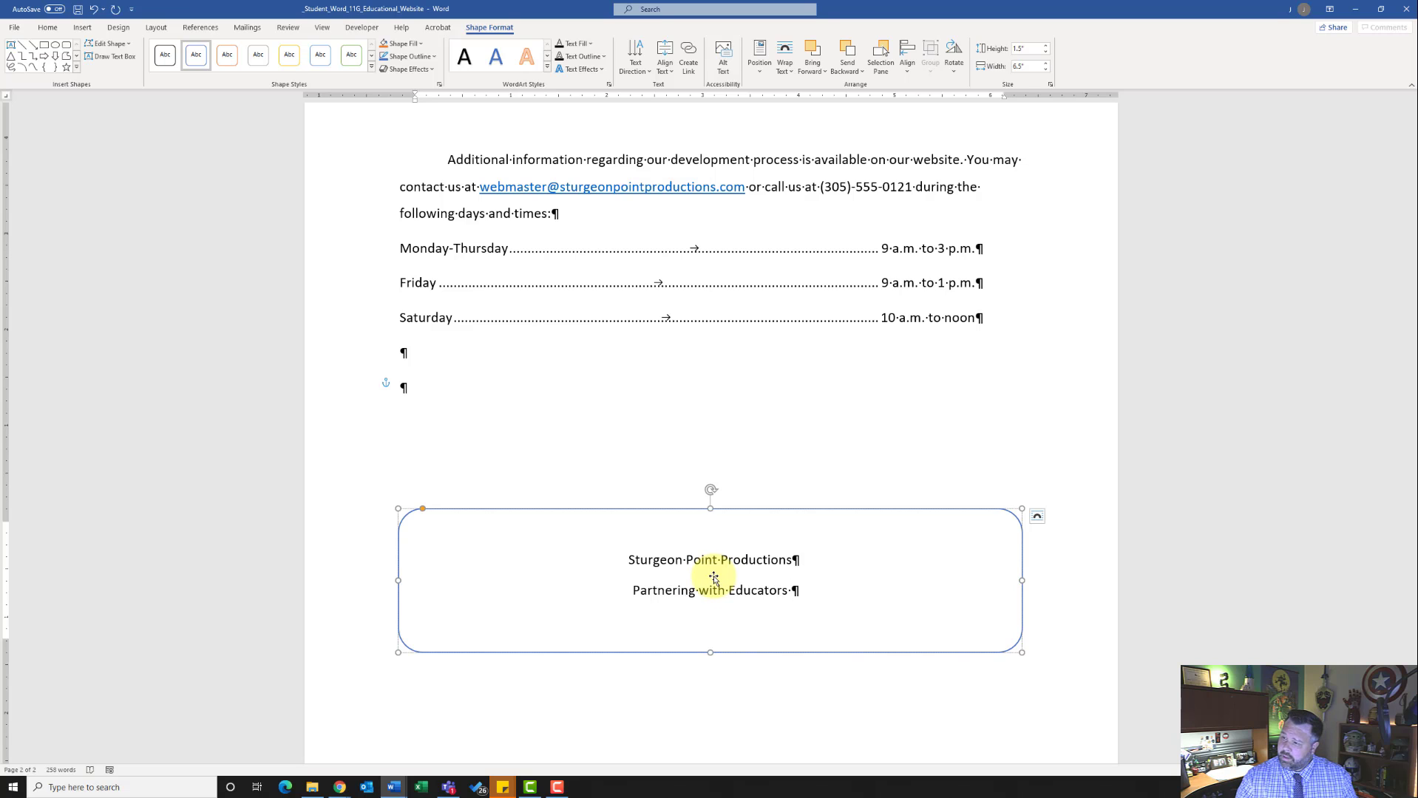
{"action": "type", "text": "to Produc"}
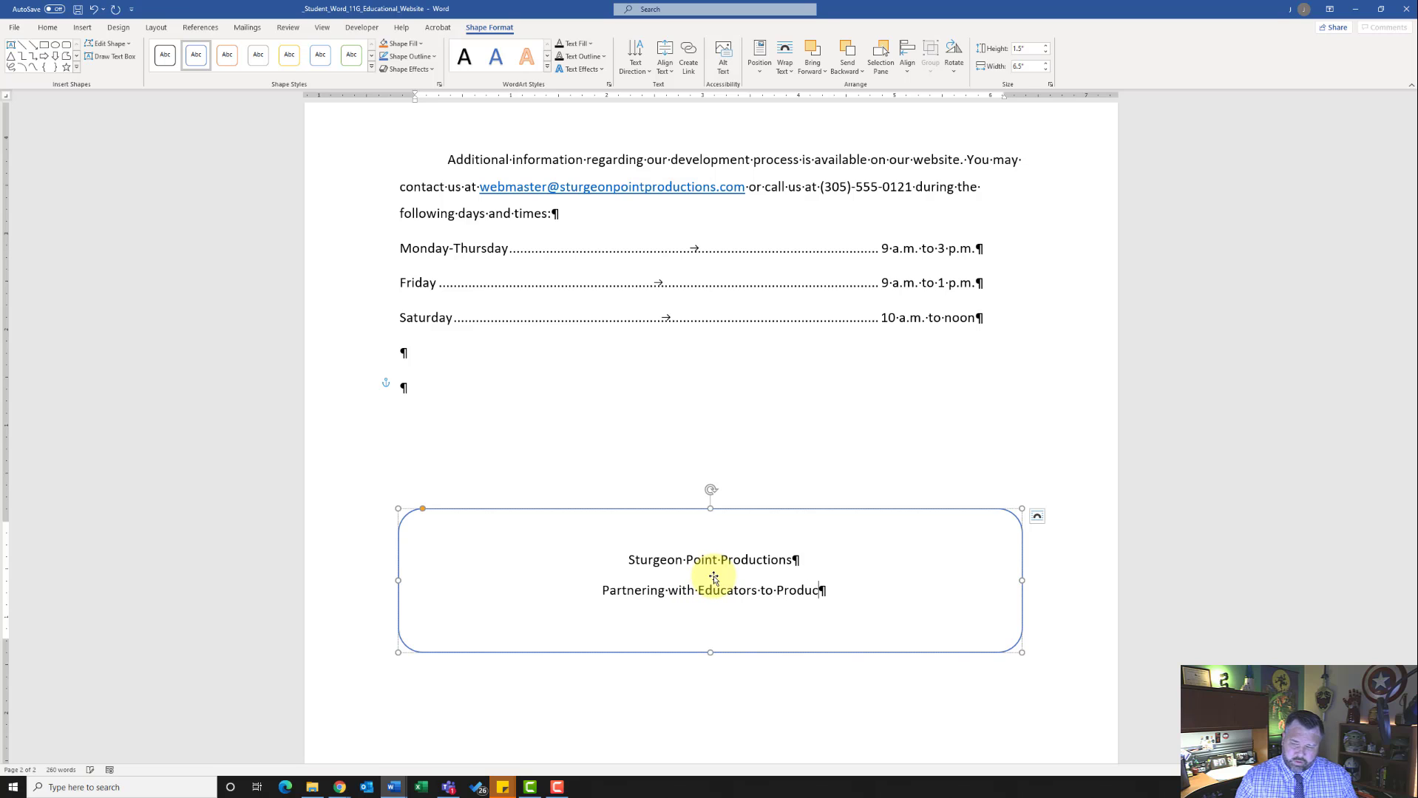
{"action": "type", "text": "e "}
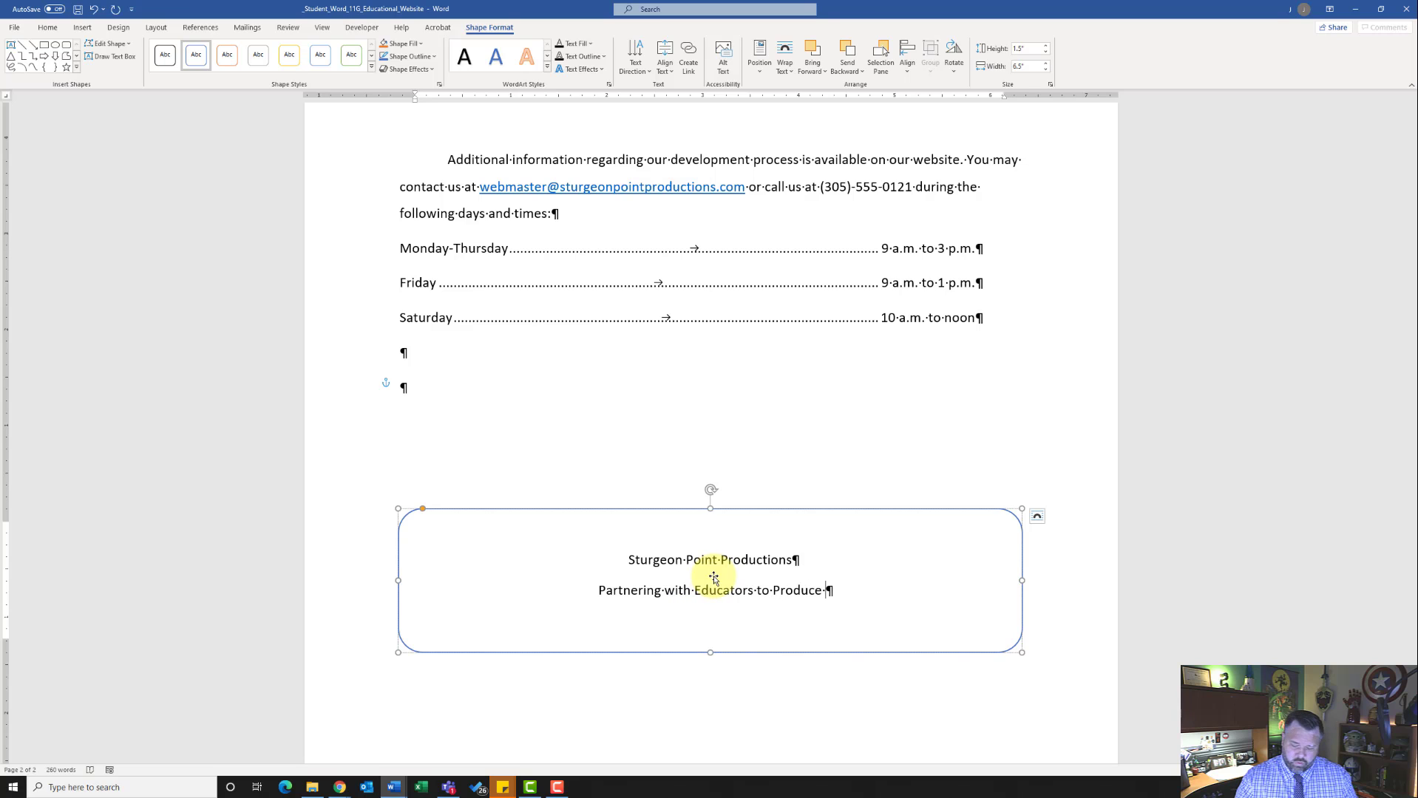
{"action": "type", "text": "Rich Medi"}
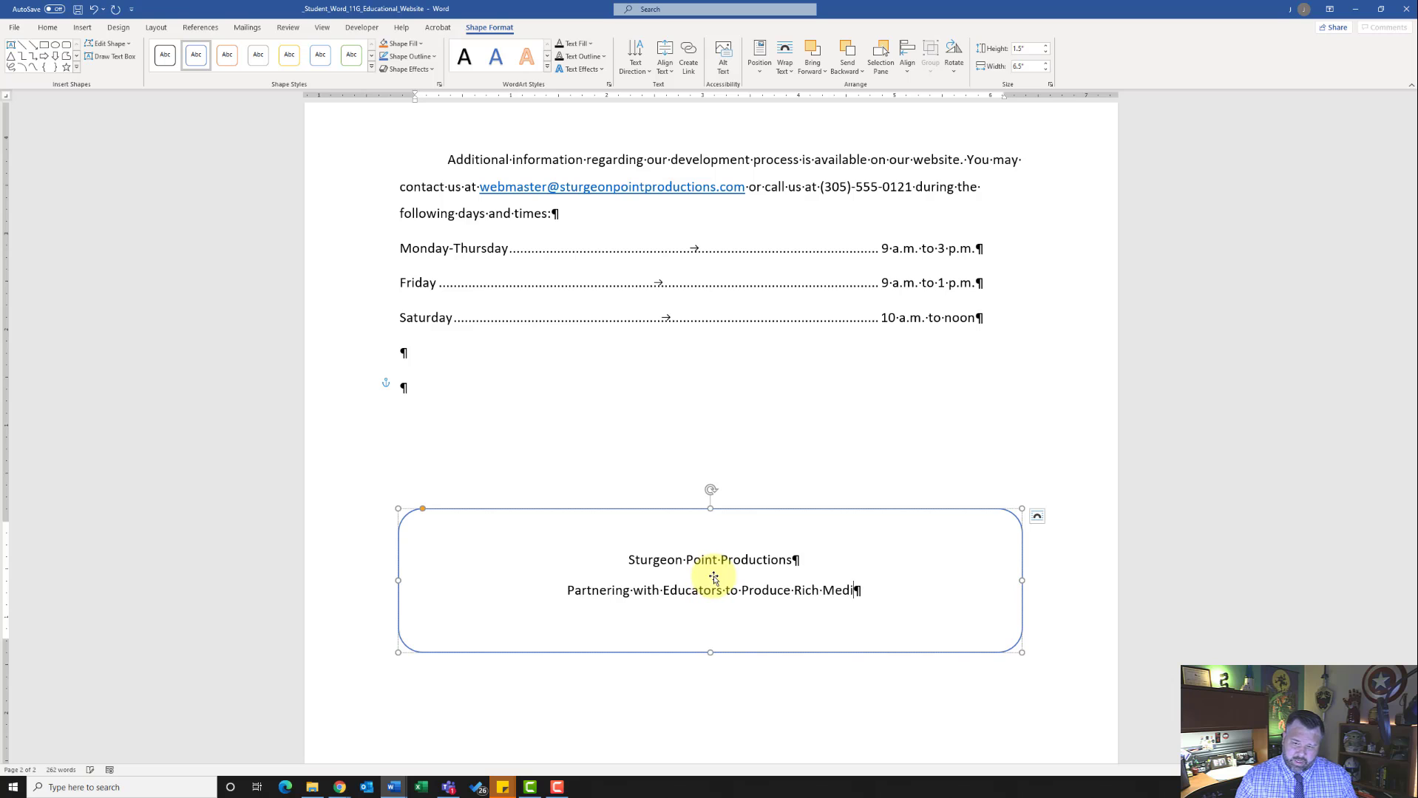
{"action": "type", "text": "a Content"}
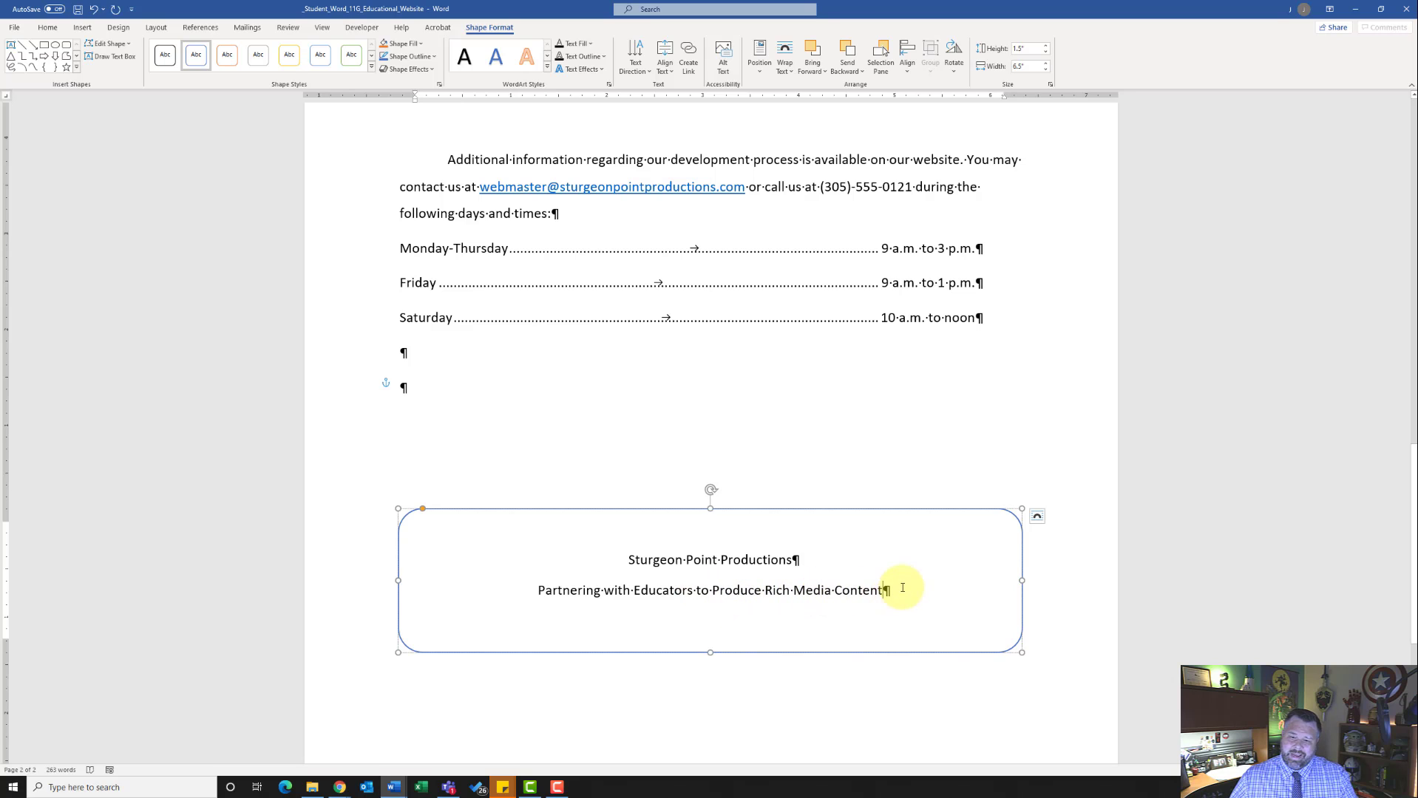
- Set the font size of both text lines in the rounded rectangle to 16
{"action": "left_click_drag", "start_coordinate": [899, 588], "coordinate": [649, 569]}
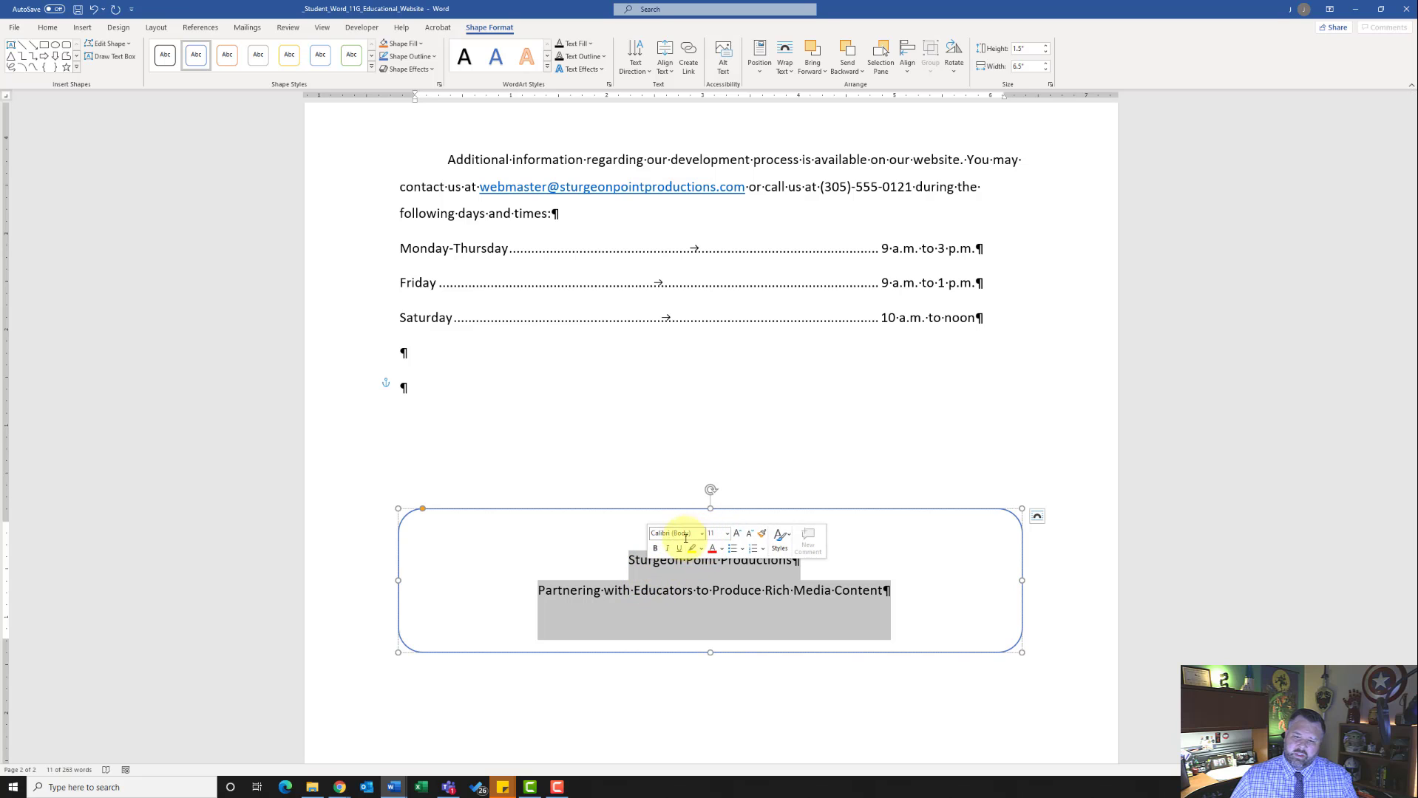
{"action": "left_click", "coordinate": [728, 535]}
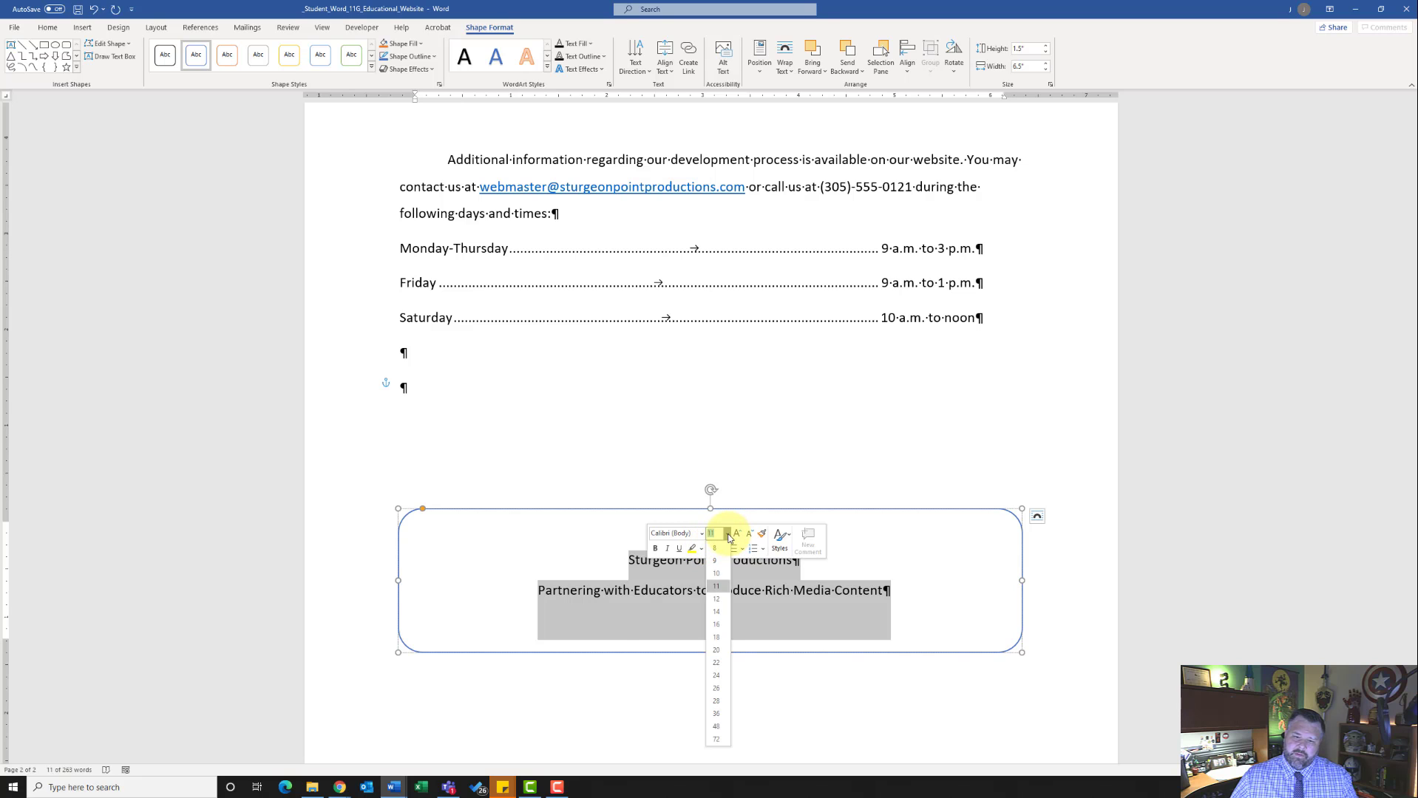
{"action": "left_click", "coordinate": [716, 625]}
{"action": "left_click", "coordinate": [618, 592]}
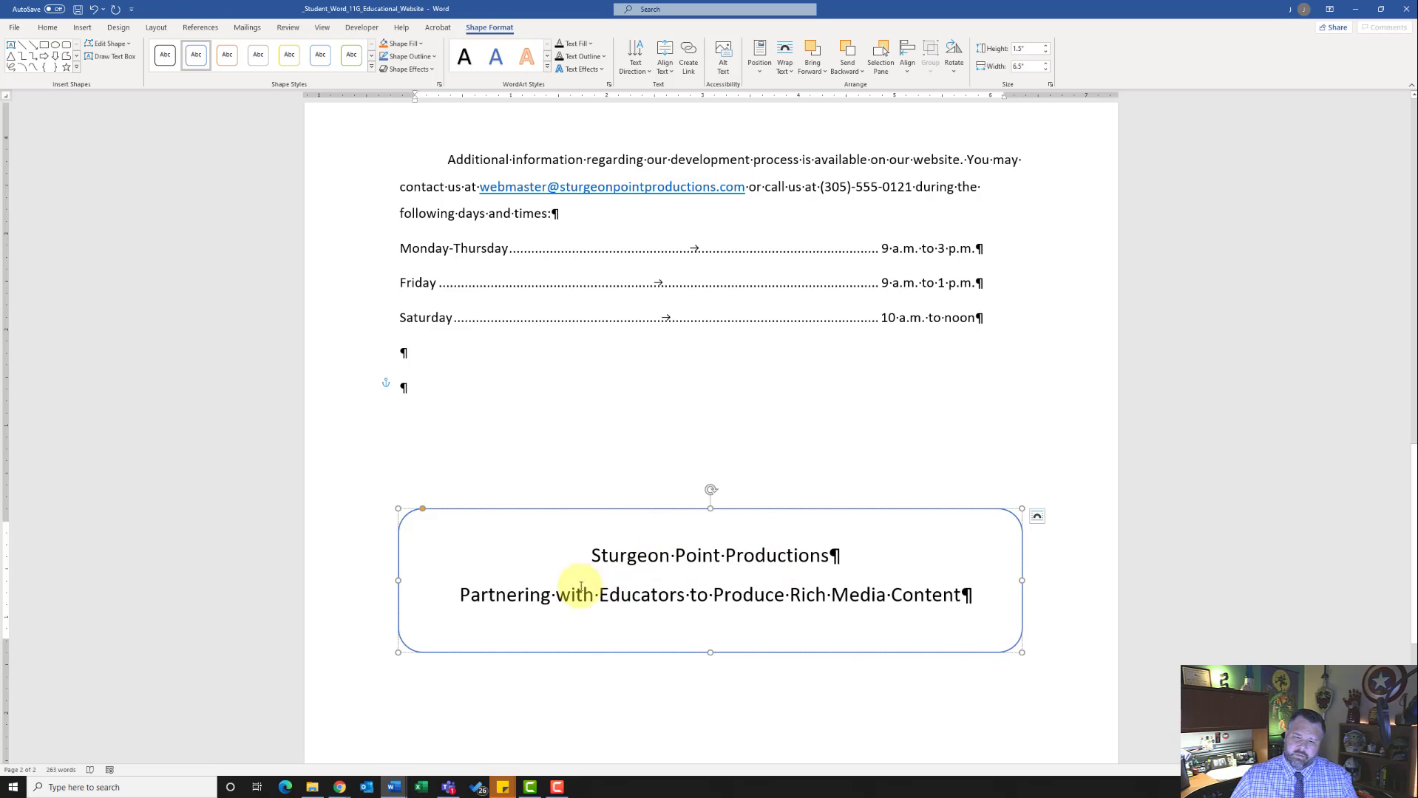
{"action": "left_click", "coordinate": [766, 594]}
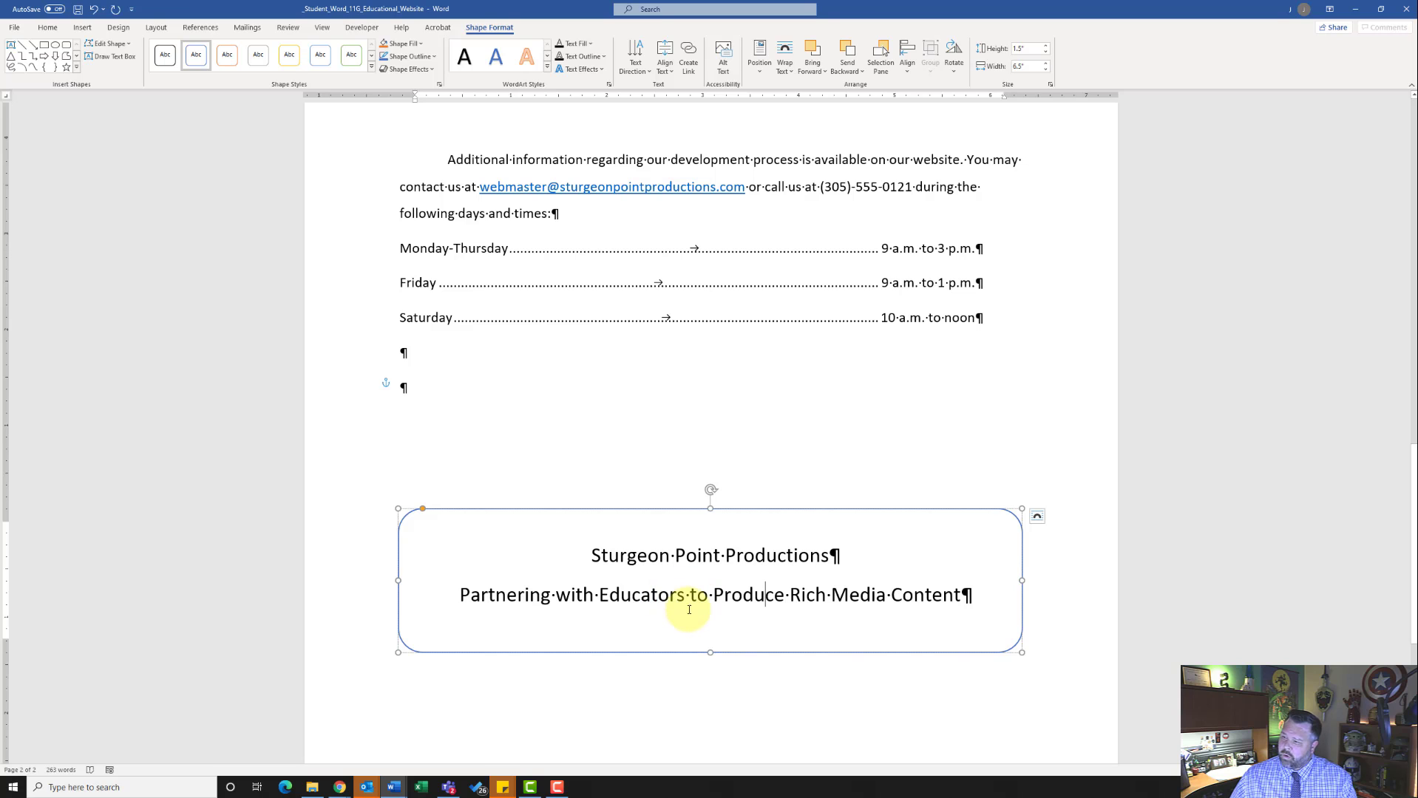
- Draw a text box about 1" high and 0.3" wide above the start of the Educational Websites title on page 1
{"action": "scroll", "coordinate": [665, 593], "scroll_direction": "up", "scroll_amount": 15}
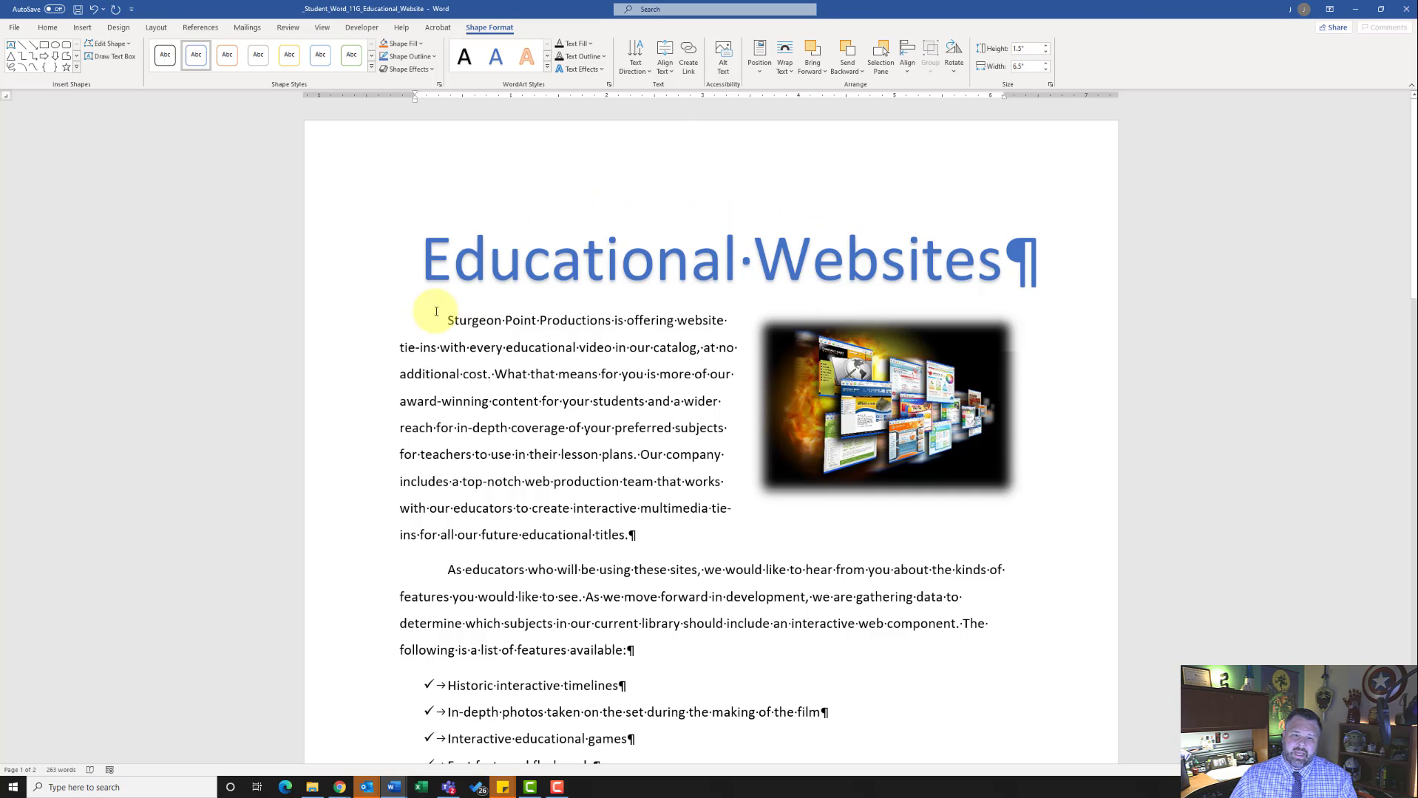
{"action": "left_click", "coordinate": [528, 354]}
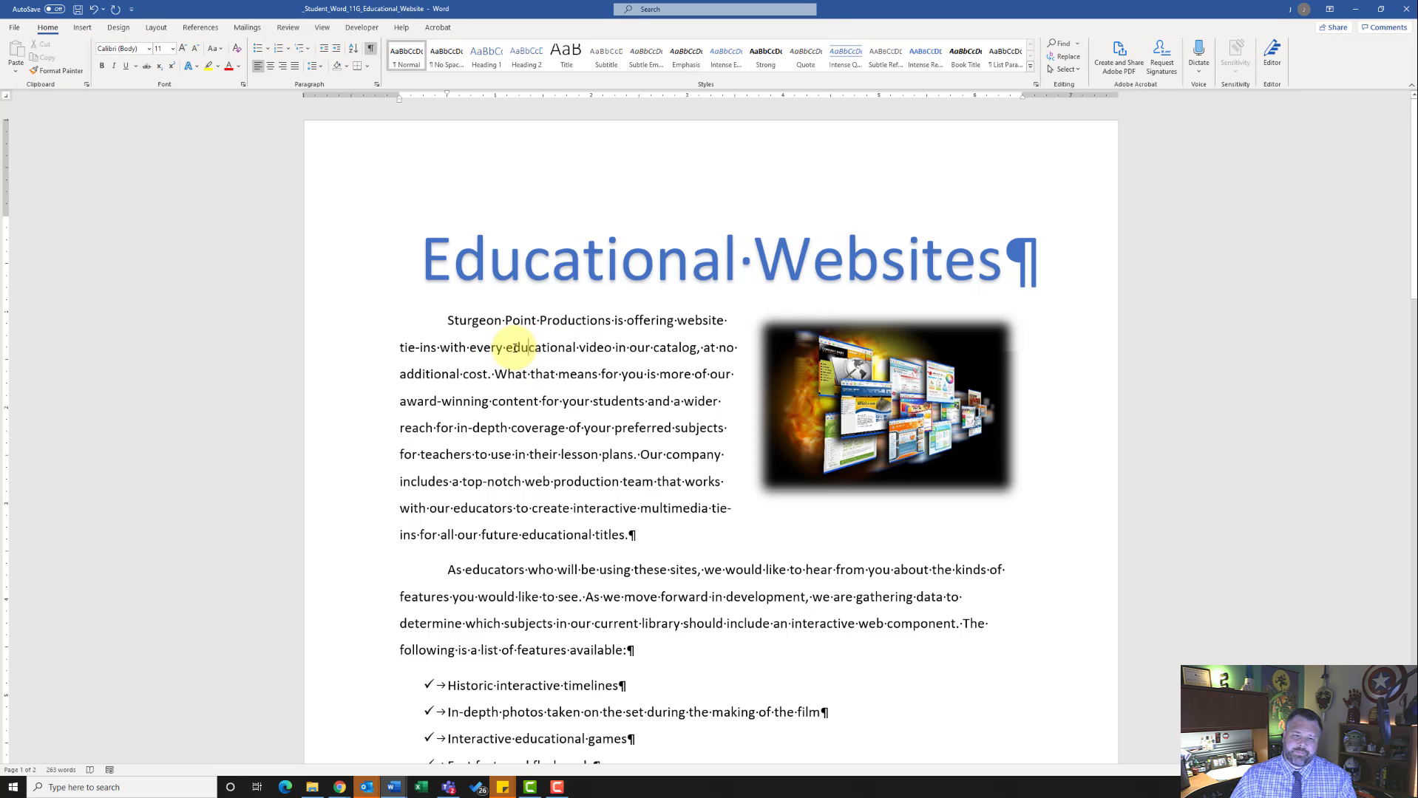
{"action": "left_click", "coordinate": [82, 29]}
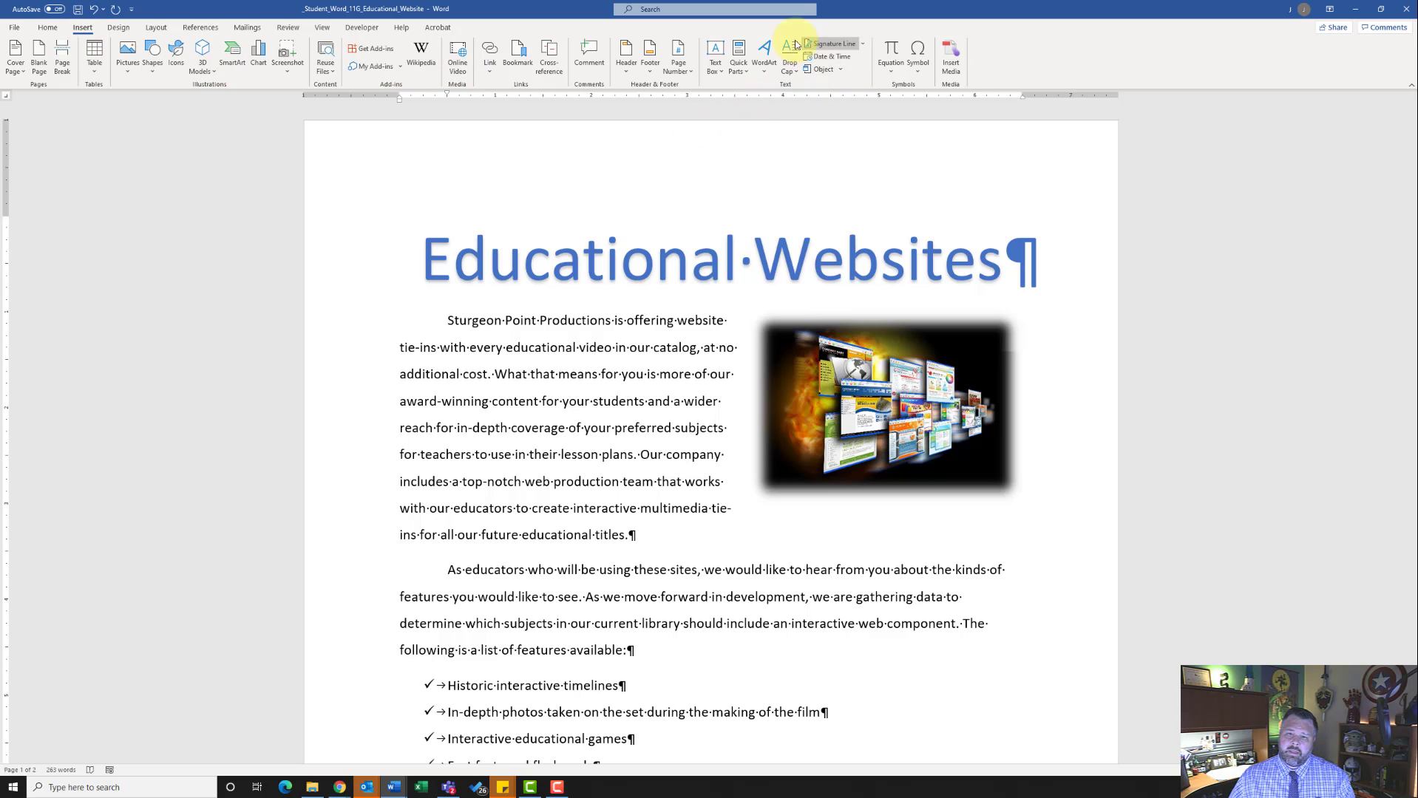
{"action": "left_click", "coordinate": [715, 63]}
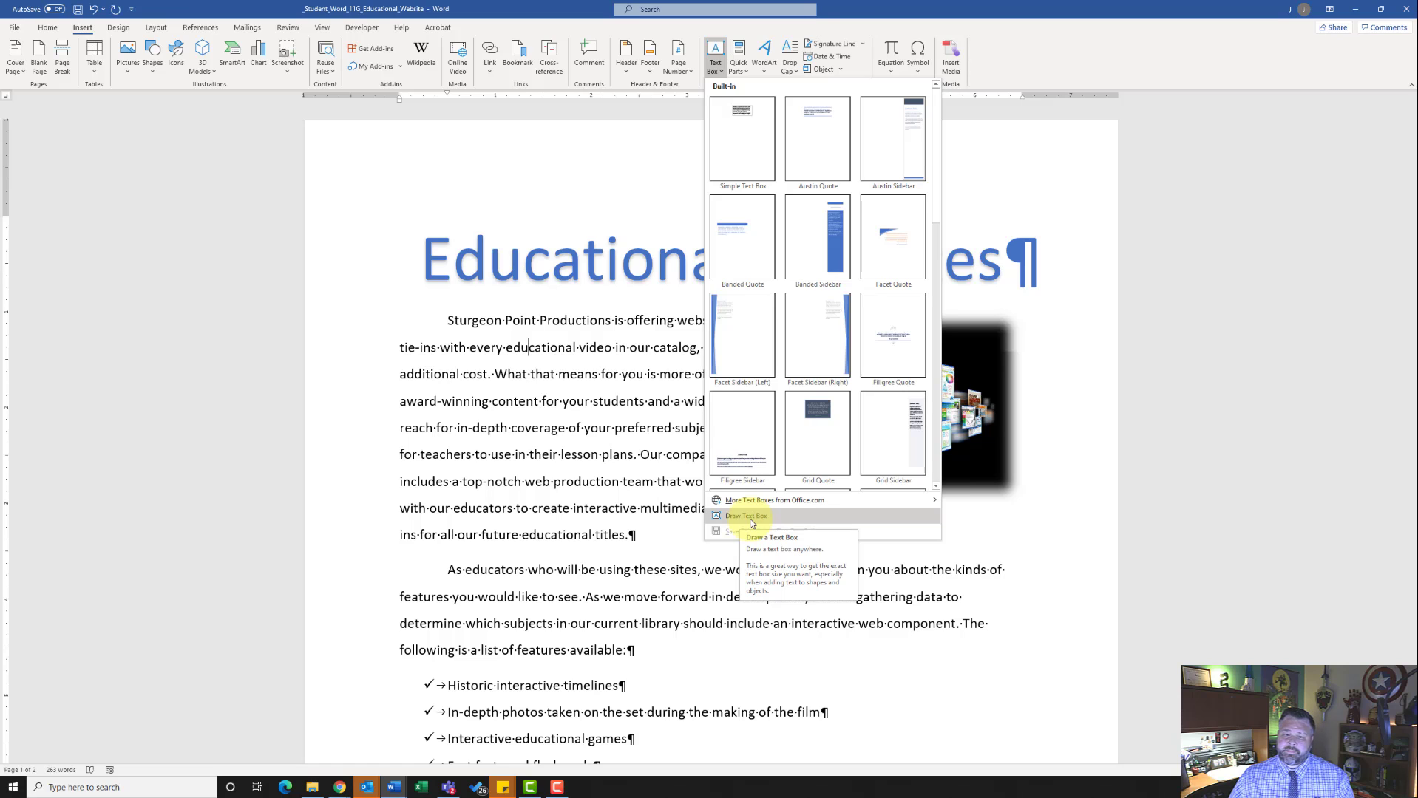
{"action": "left_click", "coordinate": [752, 517]}
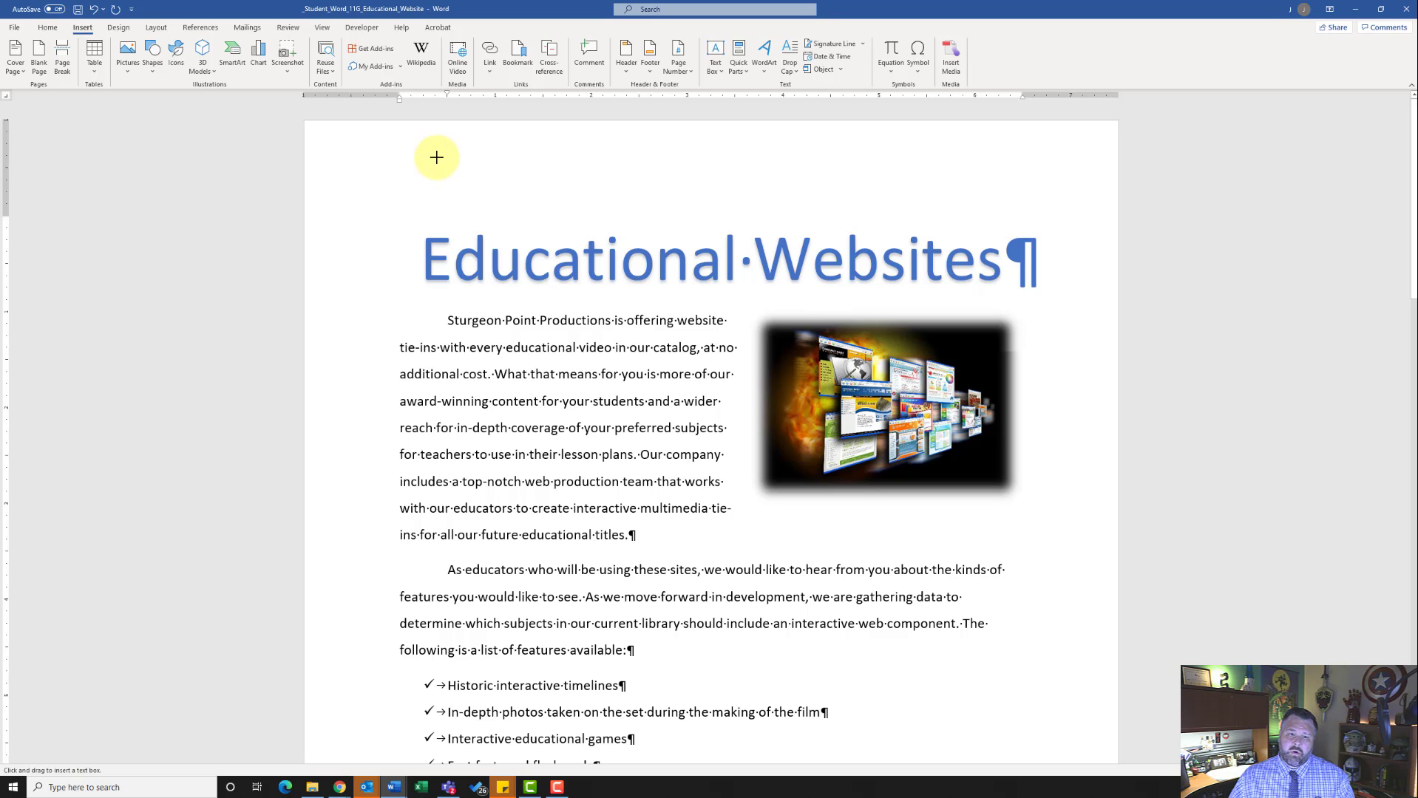
{"action": "left_click_drag", "start_coordinate": [437, 151], "coordinate": [466, 246]}
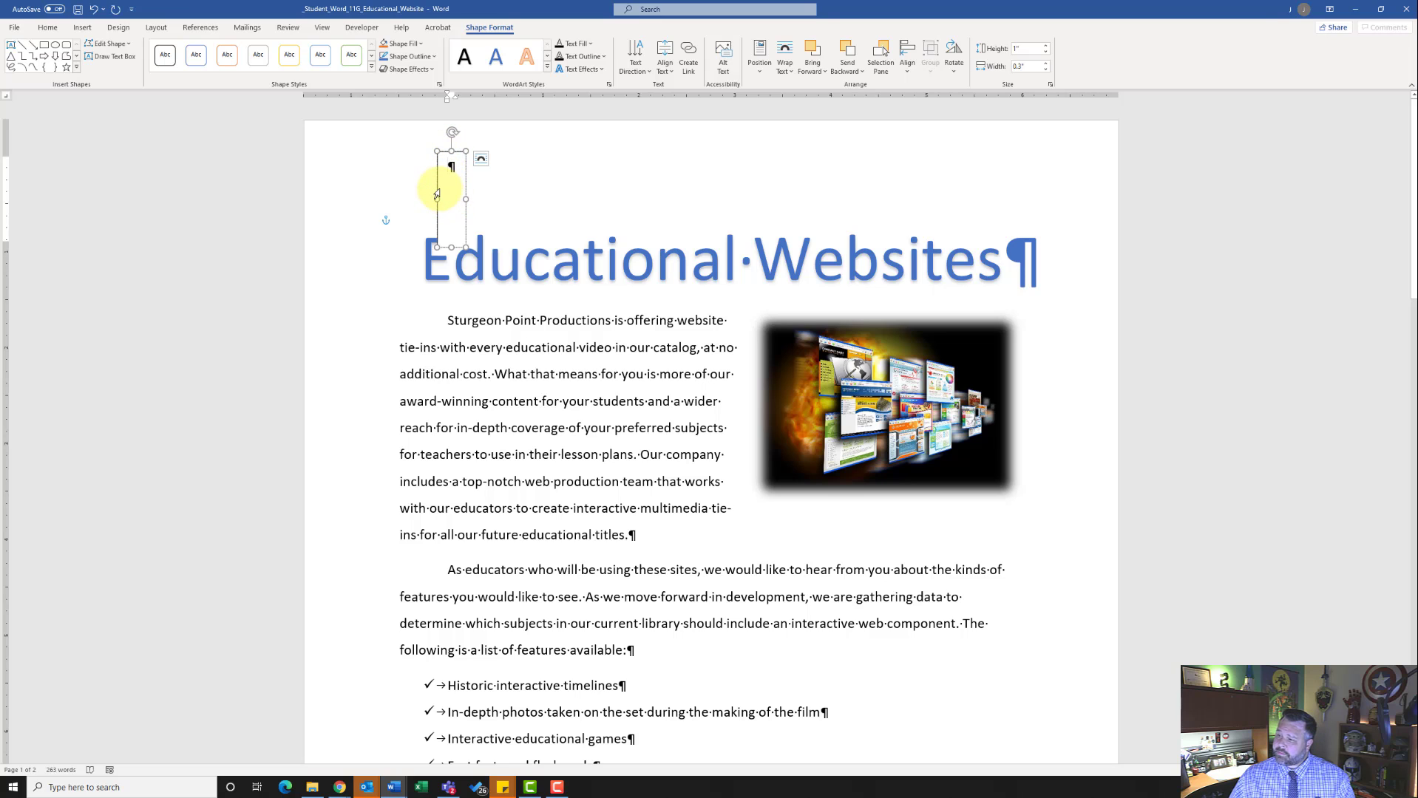
- Set the height of the text box above the title to 0.5" and its width to 3.7"
{"action": "left_click", "coordinate": [1021, 49]}
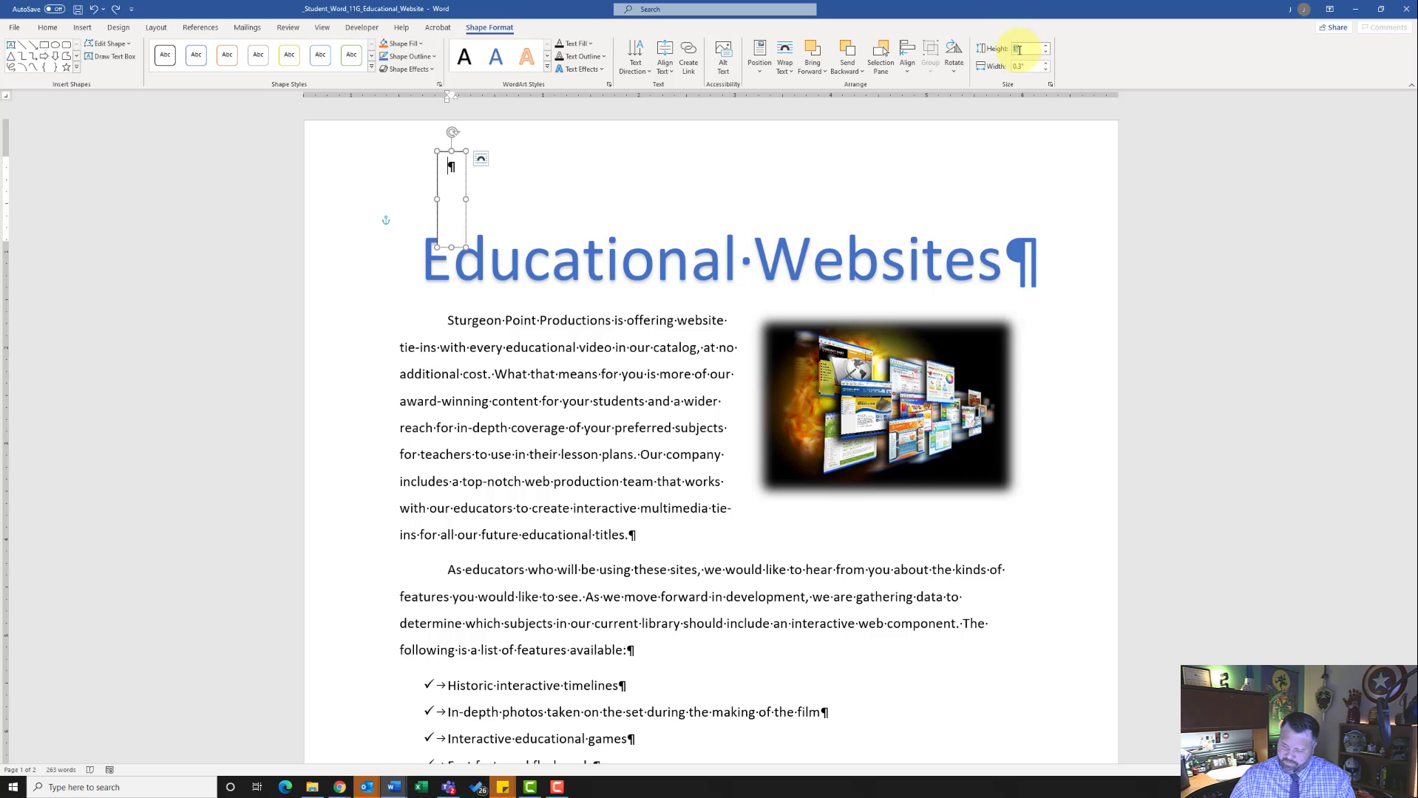
{"action": "type", "text": "0.5"}
{"action": "key", "text": "Return"}
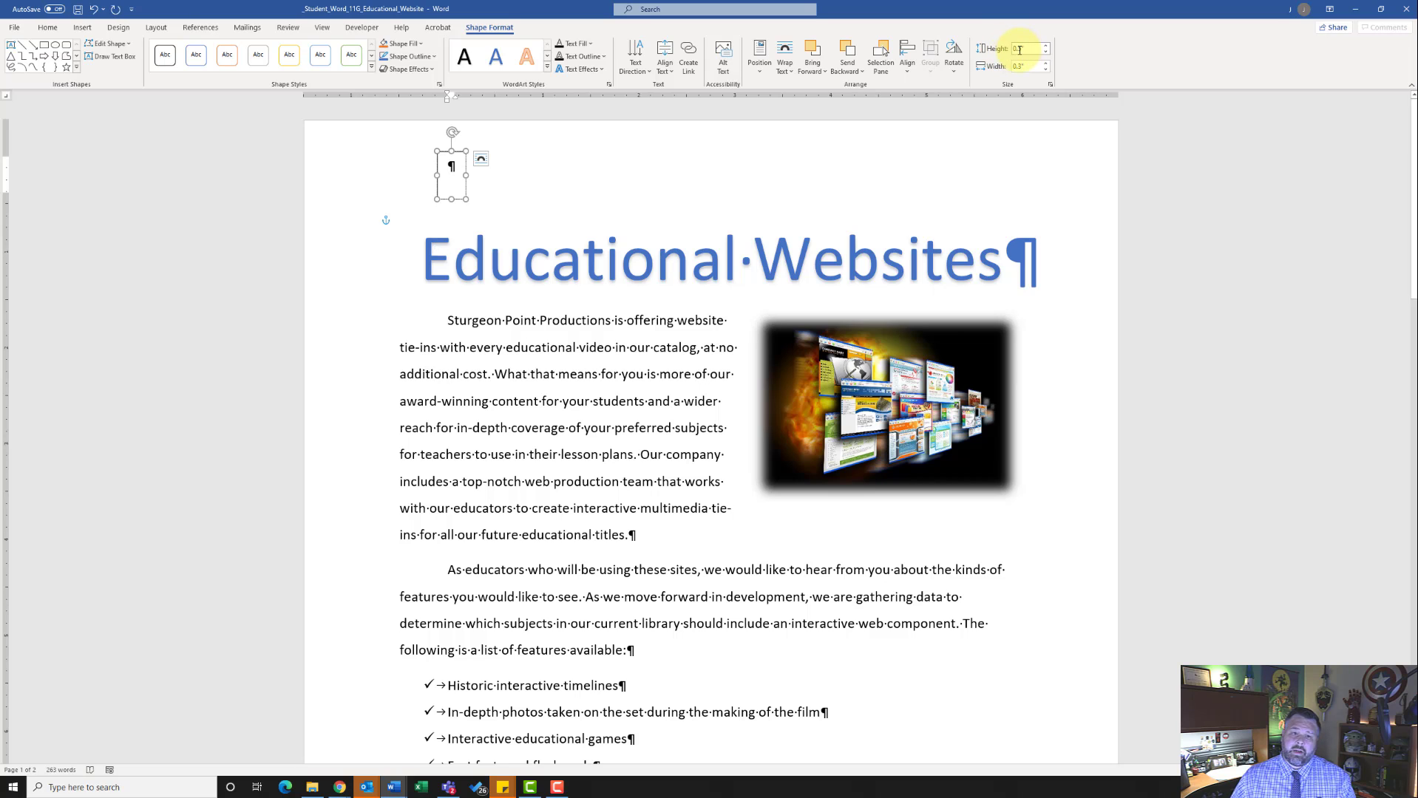
{"action": "left_click", "coordinate": [449, 181]}
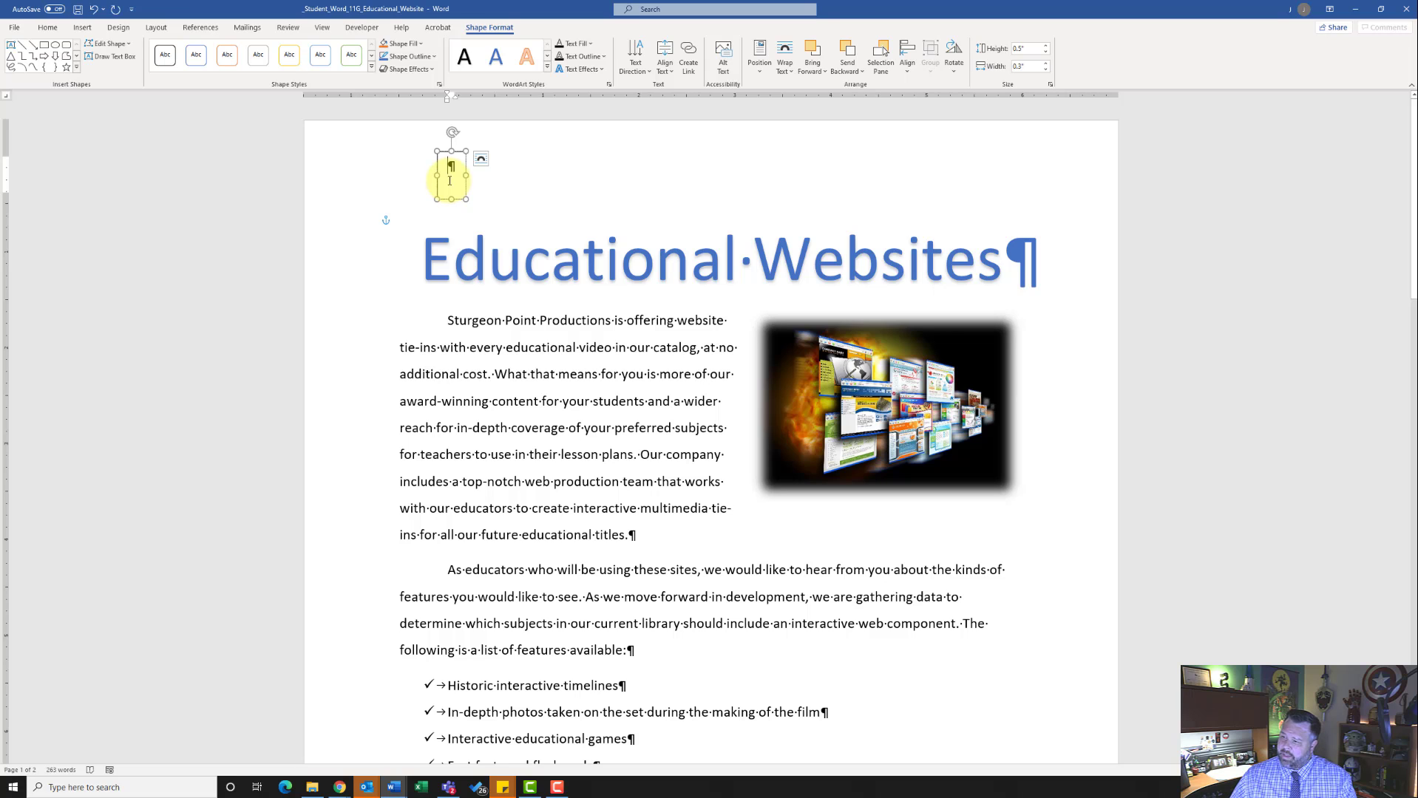
{"action": "left_click", "coordinate": [1024, 67]}
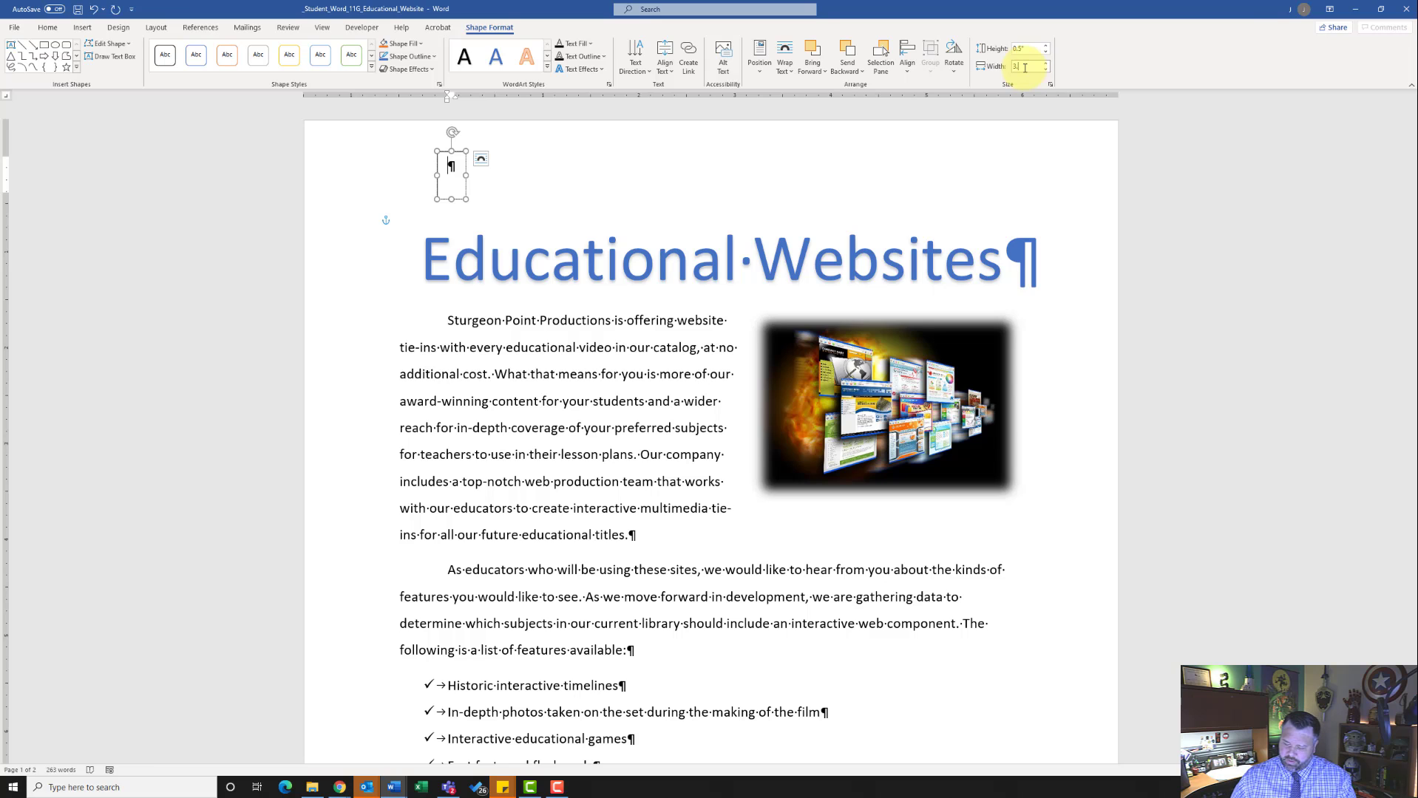
{"action": "type", "text": "3.7"}
{"action": "key", "text": "Return"}
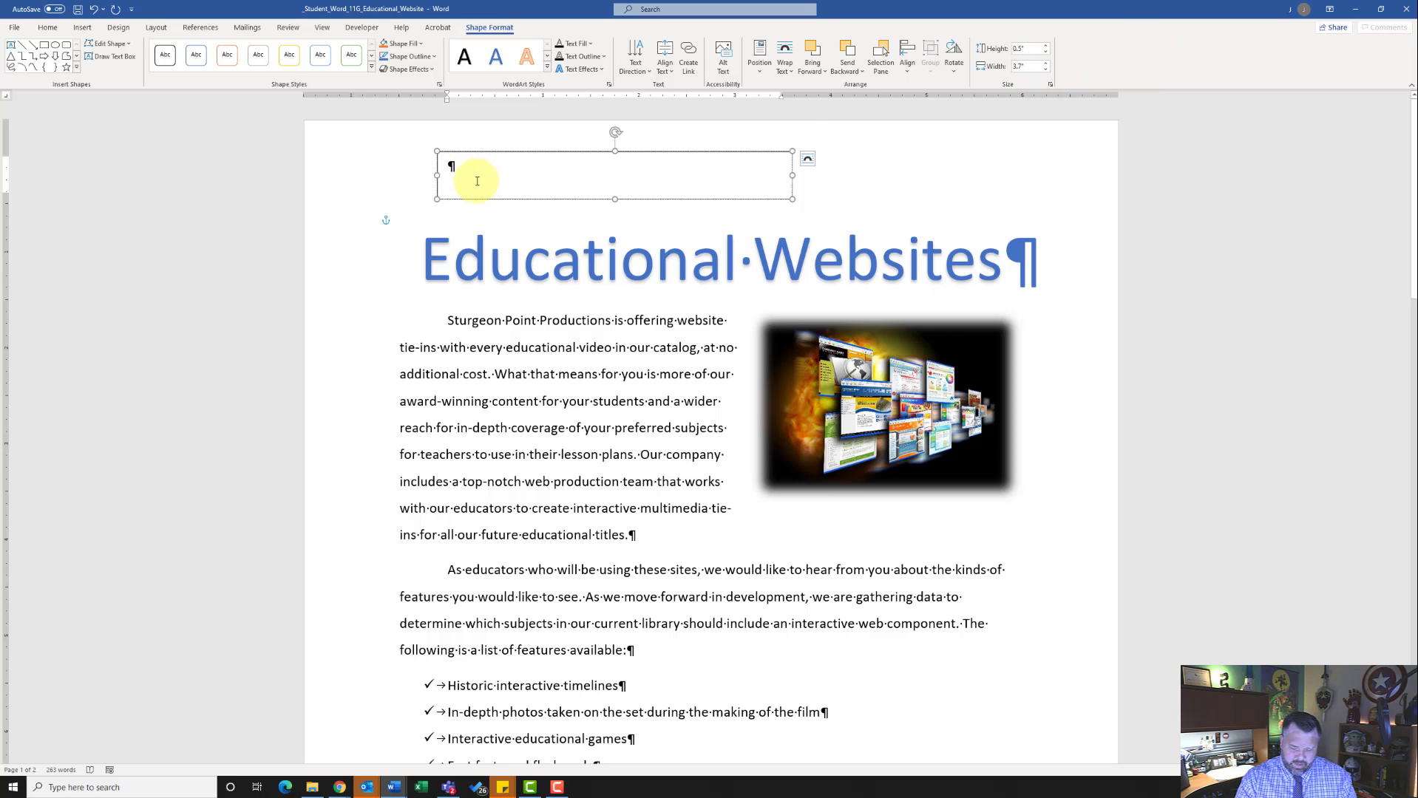
- Enter "Sturgeon Point Productions" in the text box above the title and format it at font size 22, centered
{"action": "type", "text": "Sturgeon Point Prooductions"}
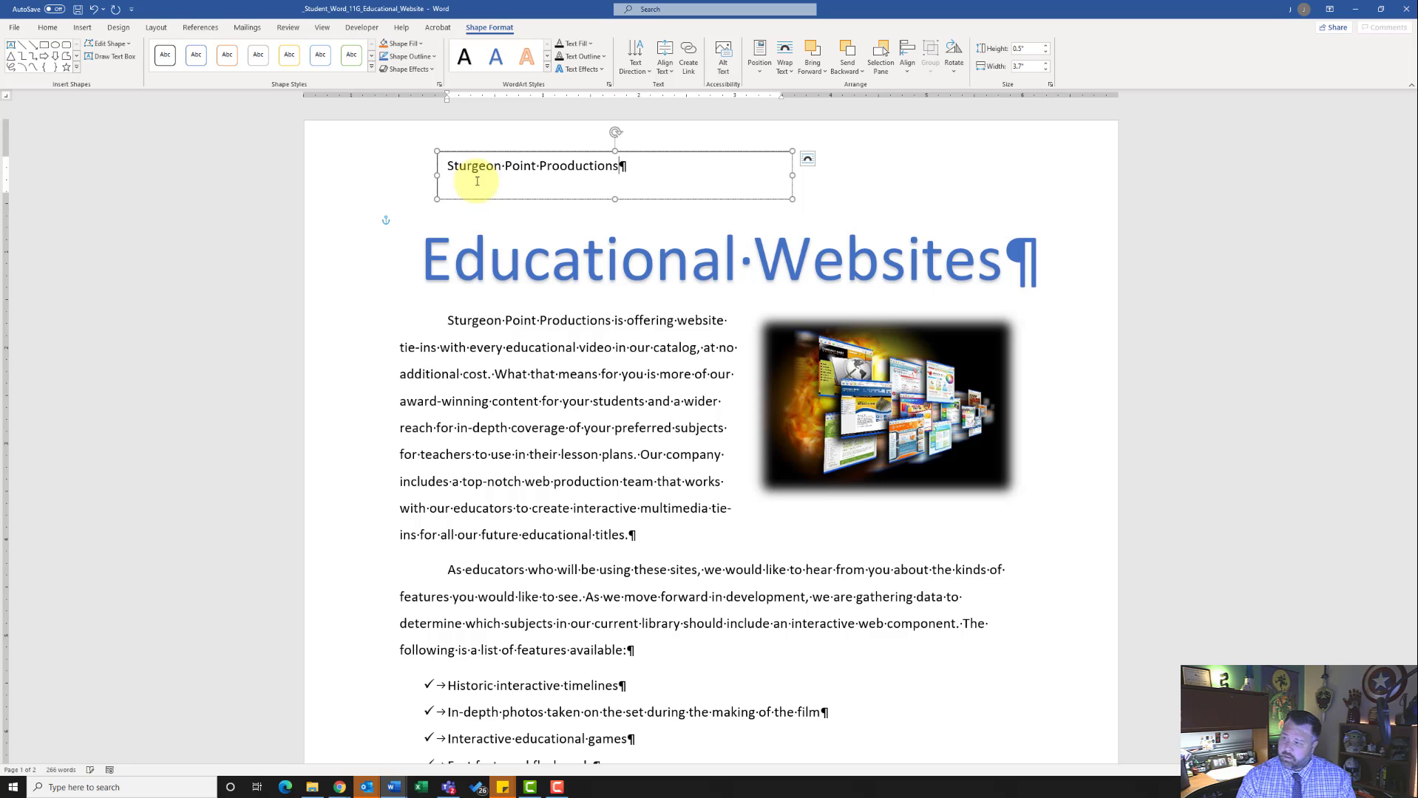
{"action": "left_click_drag", "start_coordinate": [477, 181], "coordinate": [600, 185]}
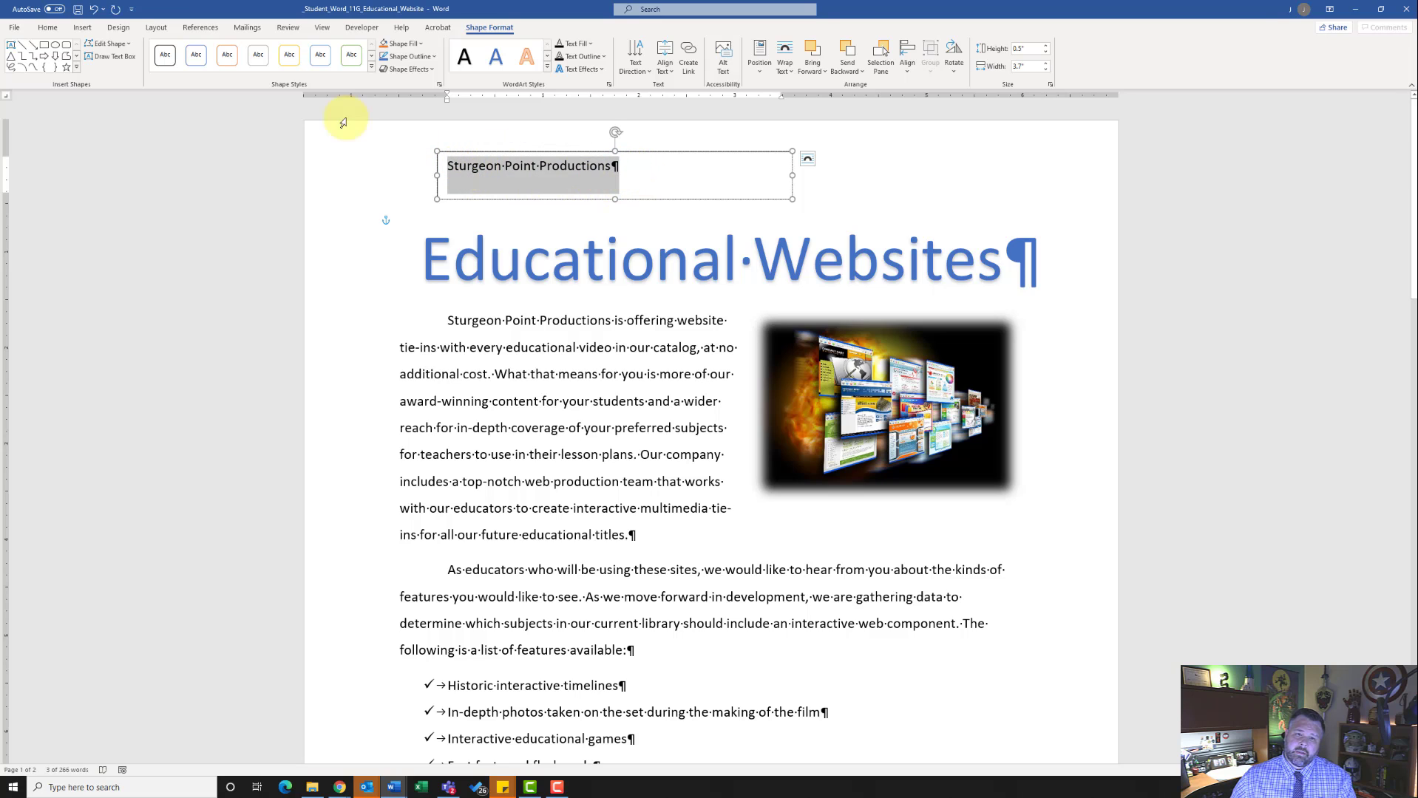
{"action": "left_click", "coordinate": [52, 31]}
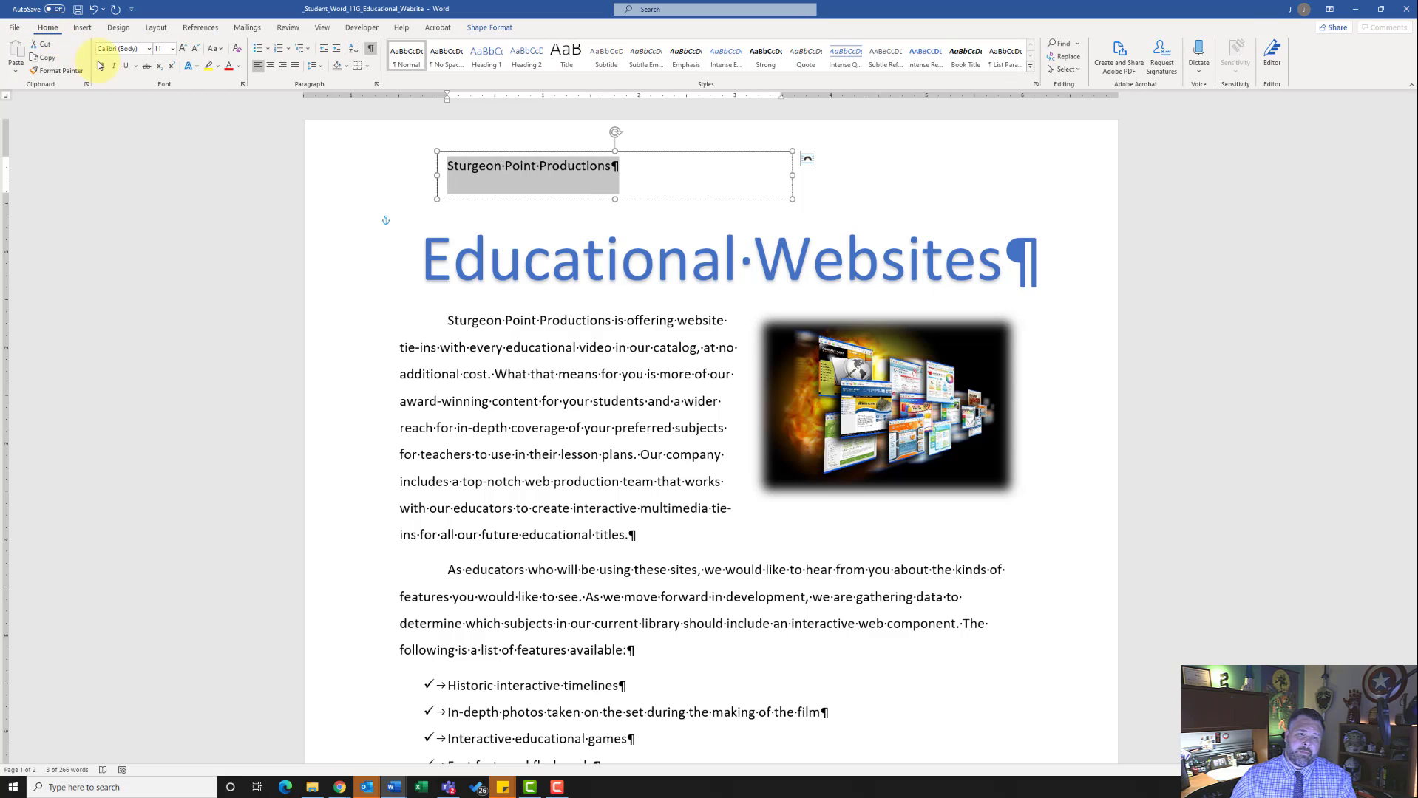
{"action": "left_click", "coordinate": [172, 48]}
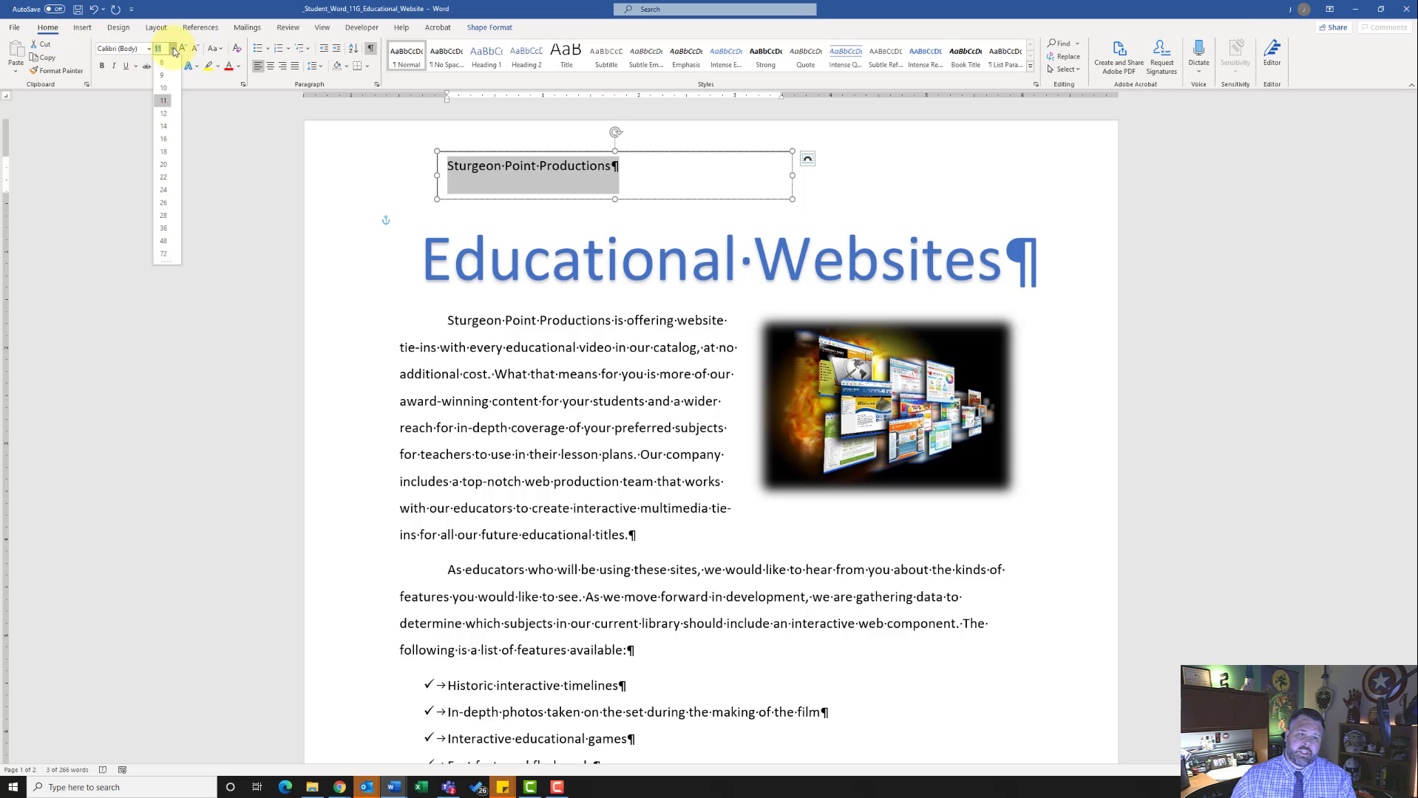
{"action": "left_click", "coordinate": [165, 177]}
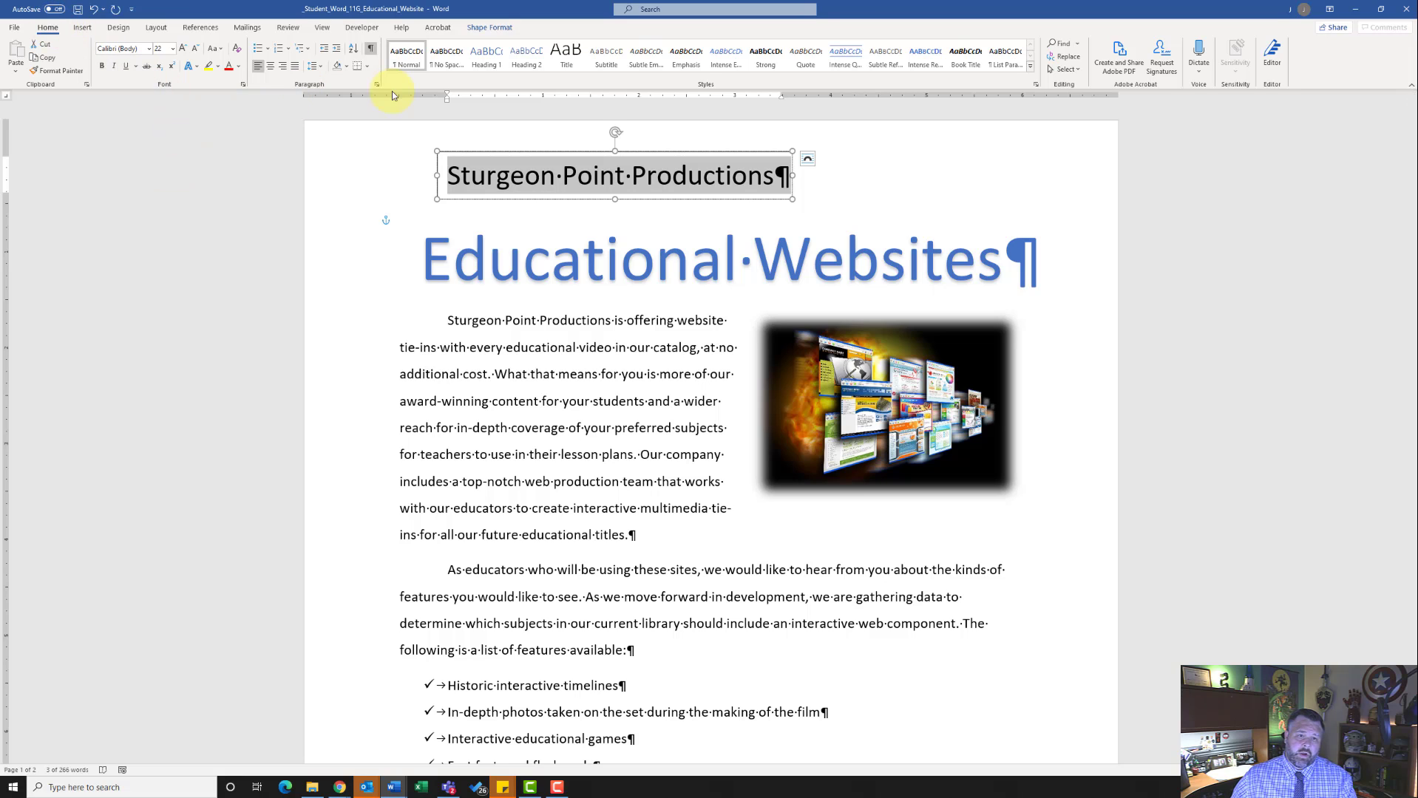
{"action": "left_click", "coordinate": [269, 68]}
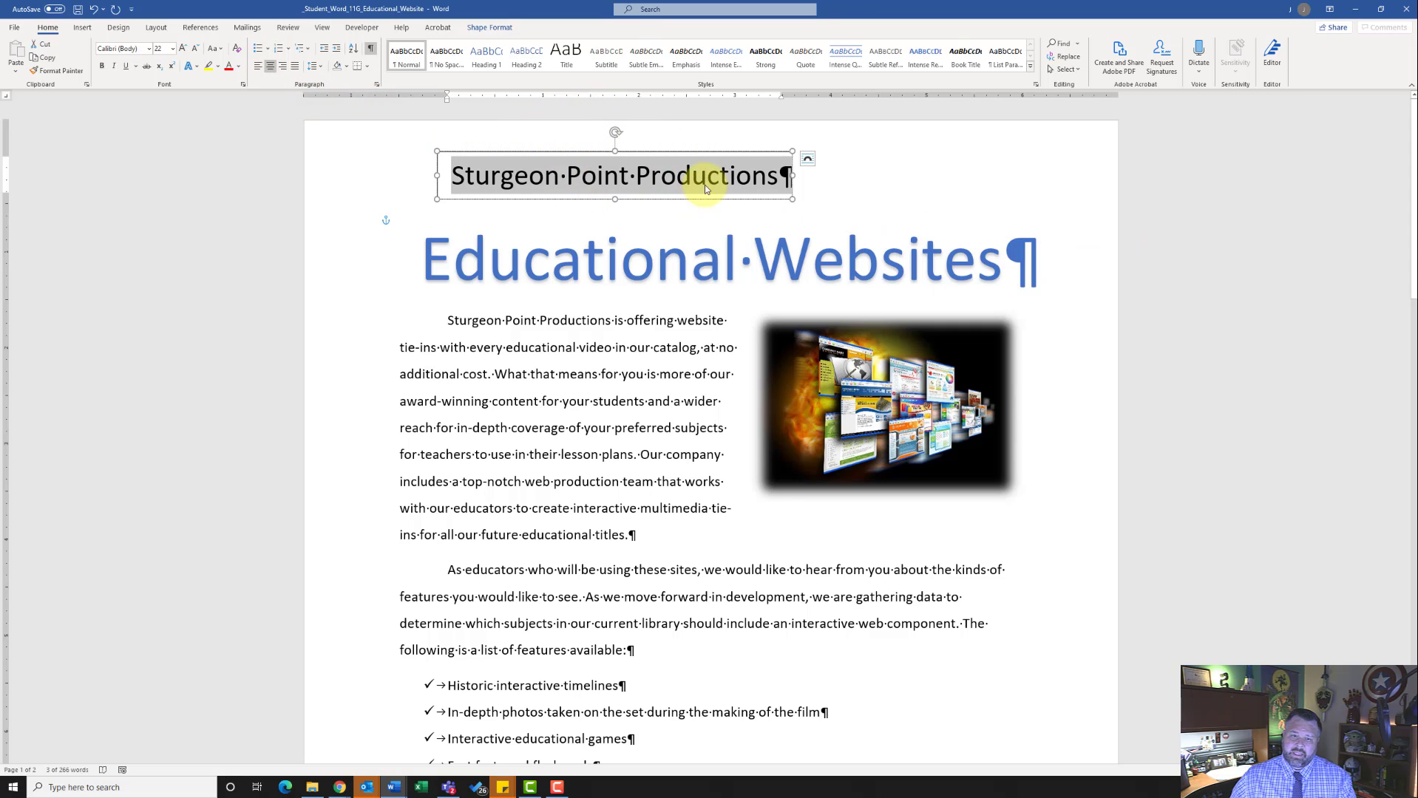
- Set the text box's horizontal alignment to Centered relative to Page in its advanced layout settings
{"action": "left_click", "coordinate": [808, 161]}
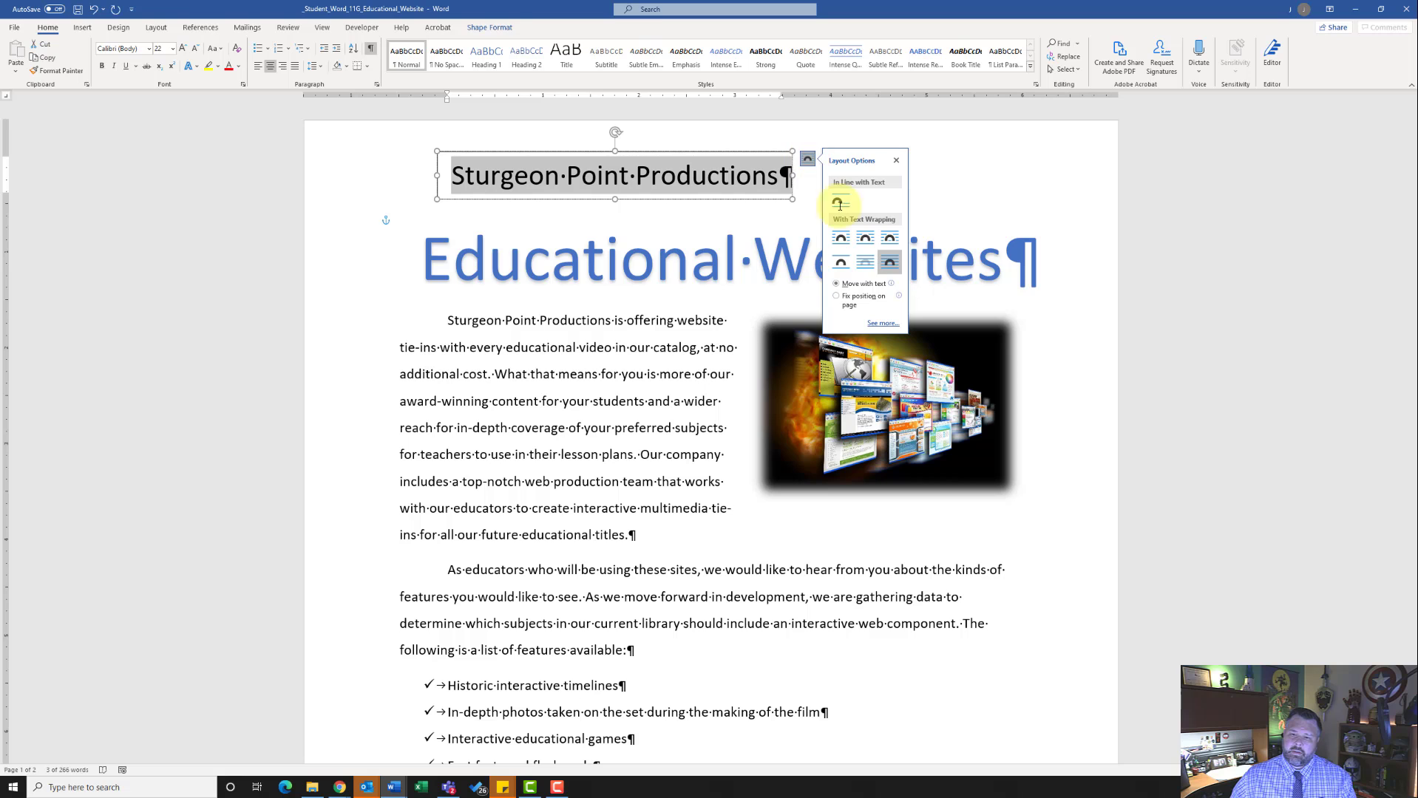
{"action": "left_click", "coordinate": [880, 325]}
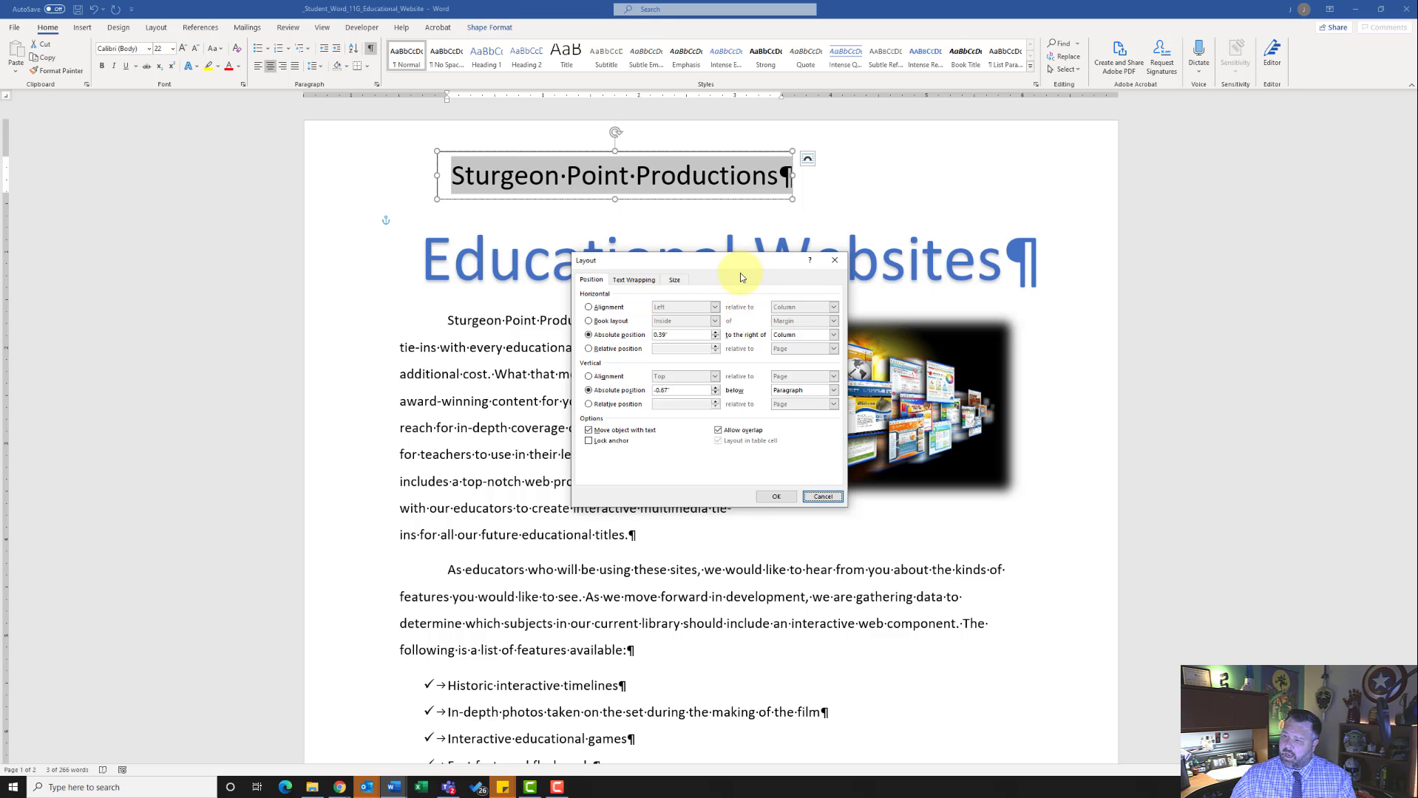
{"action": "left_click", "coordinate": [588, 307]}
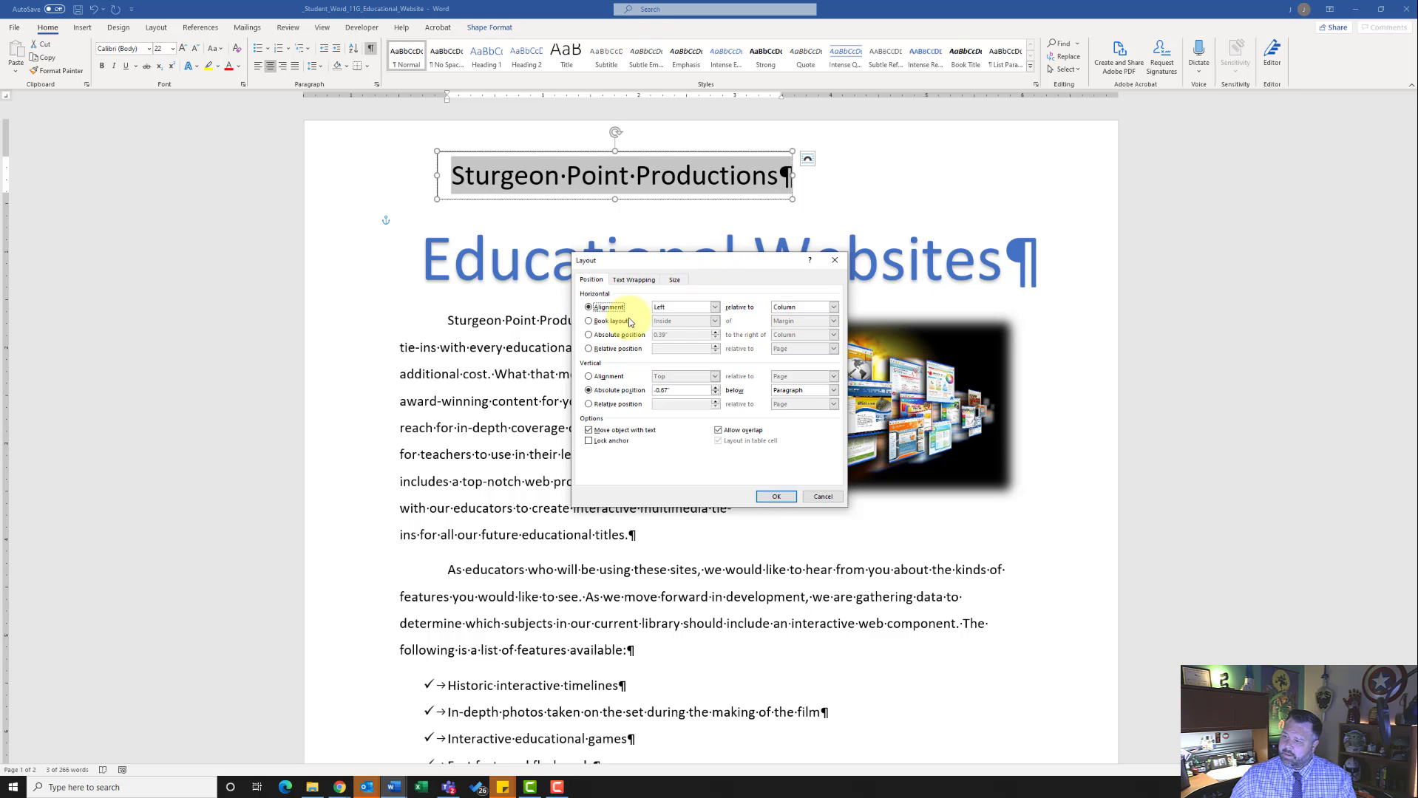
{"action": "left_click", "coordinate": [714, 307]}
{"action": "left_click", "coordinate": [677, 325]}
{"action": "left_click", "coordinate": [797, 309]}
{"action": "left_click", "coordinate": [791, 325]}
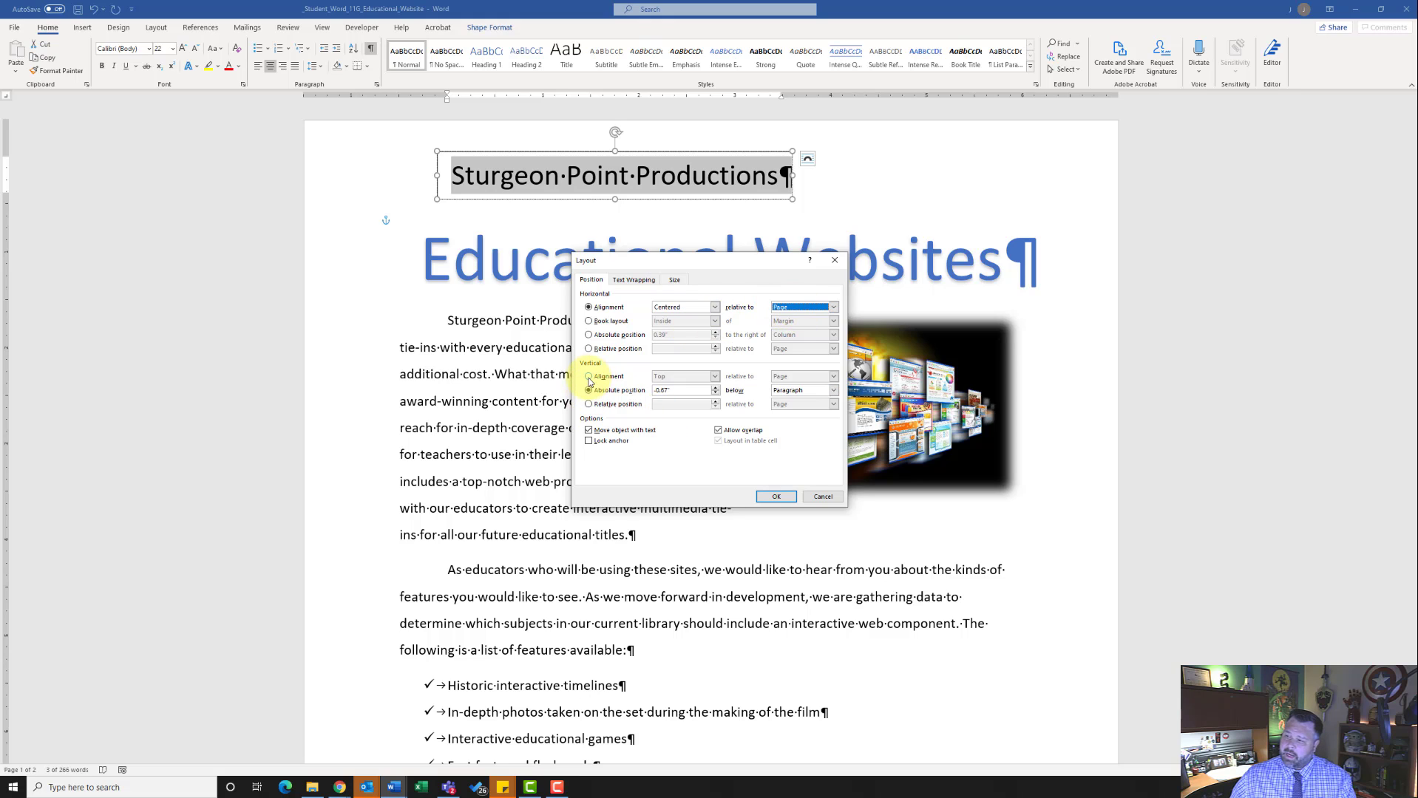
- Set the text box's vertical absolute position to 0.5" below Page and apply the layout
{"action": "left_click", "coordinate": [589, 378]}
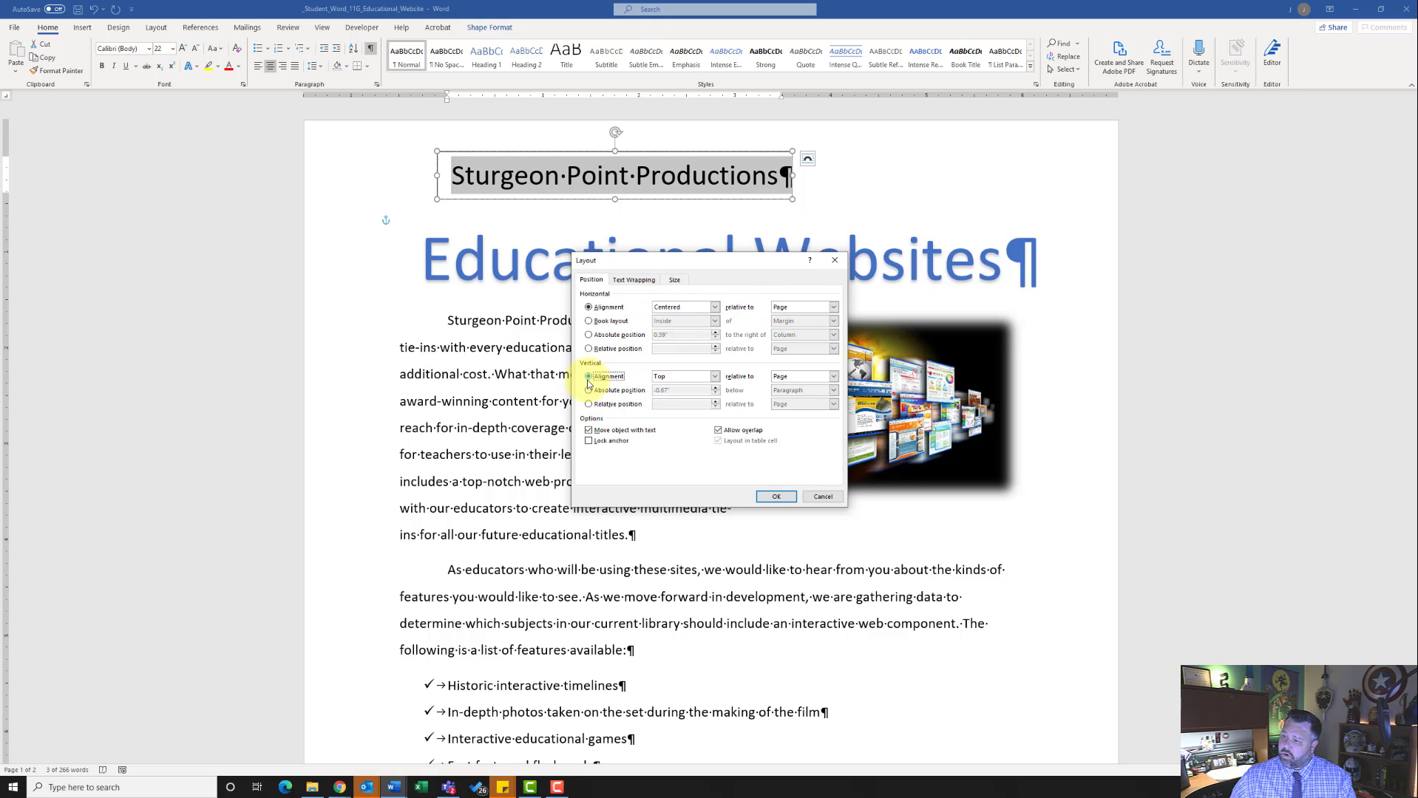
{"action": "left_click", "coordinate": [589, 391]}
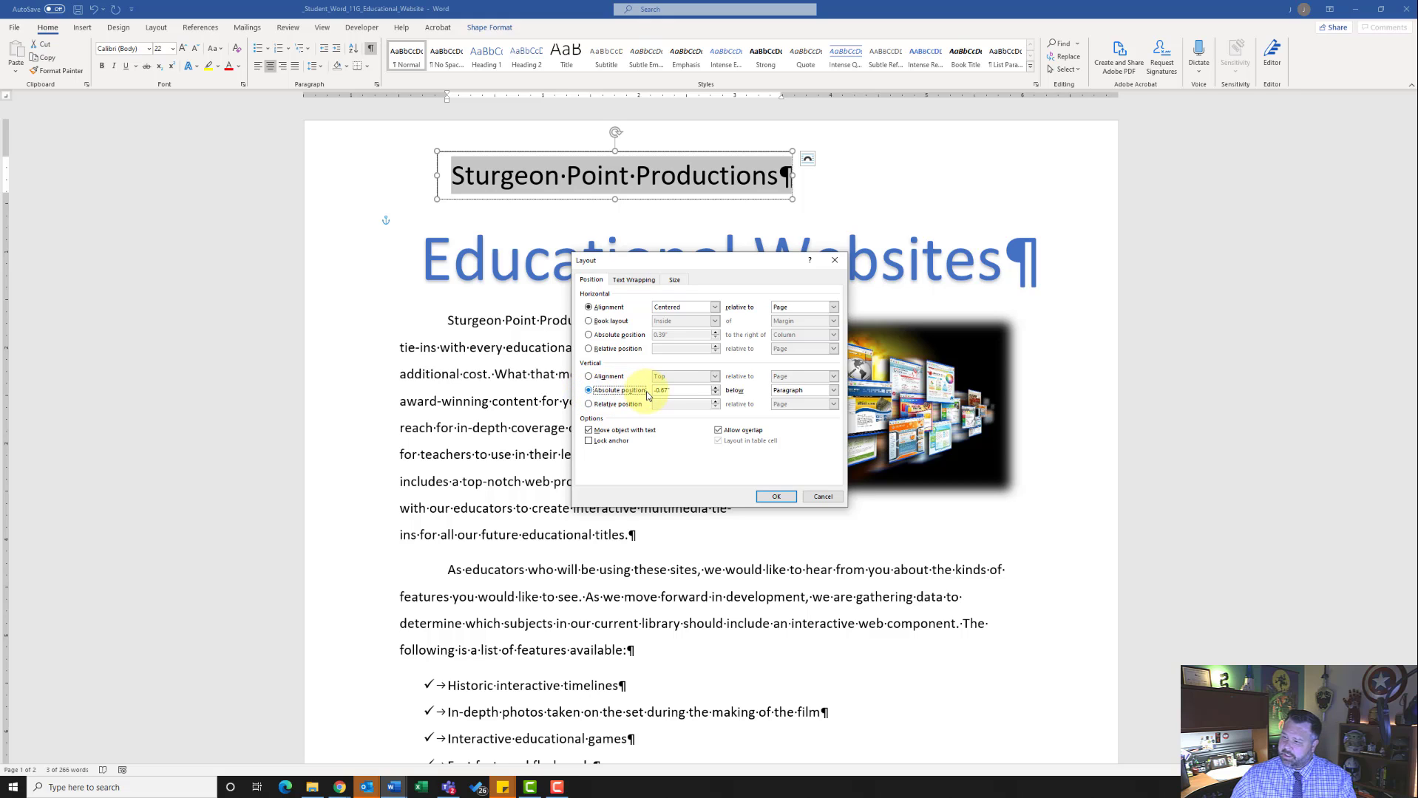
{"action": "left_click_drag", "start_coordinate": [676, 391], "coordinate": [635, 399]}
{"action": "type", "text": ".5"}
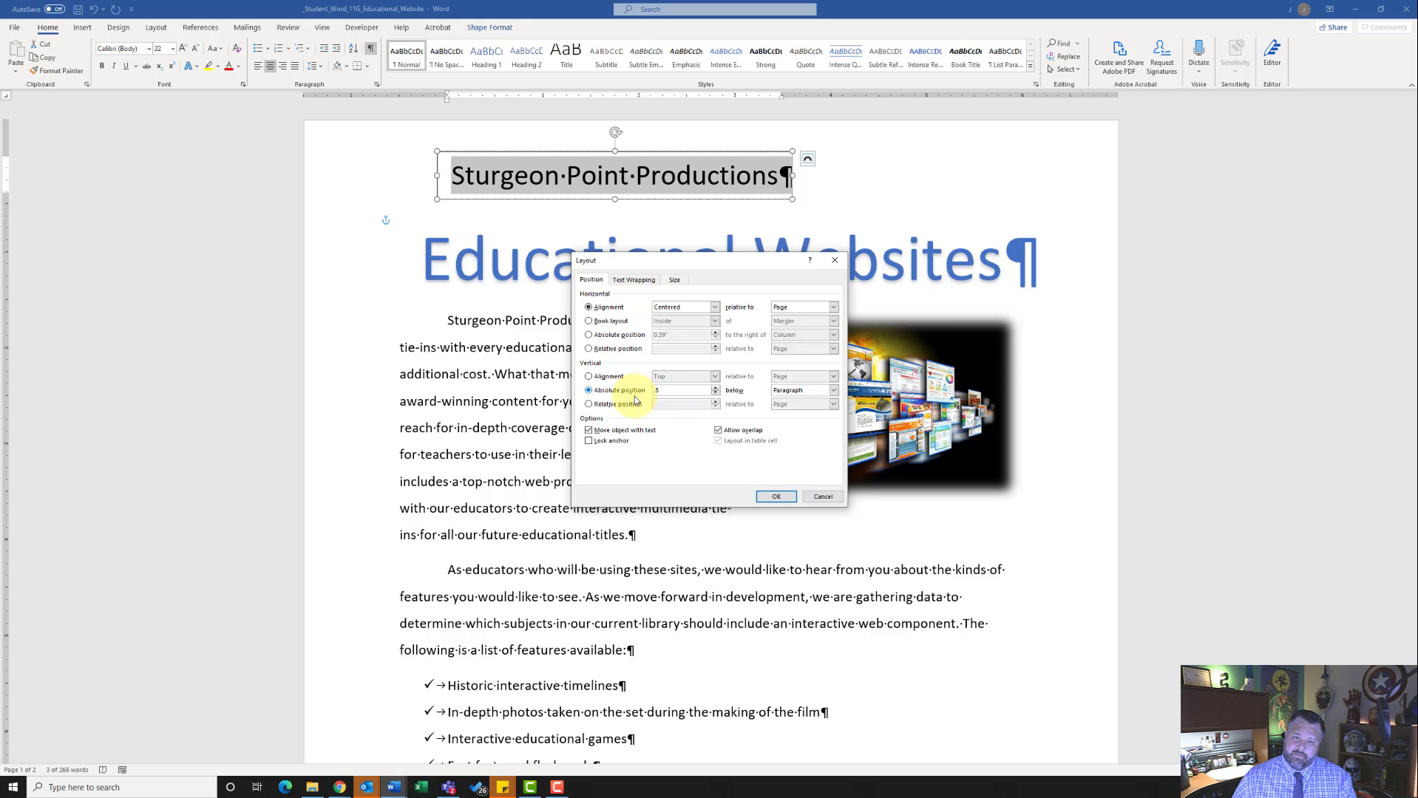
{"action": "left_click", "coordinate": [833, 390]}
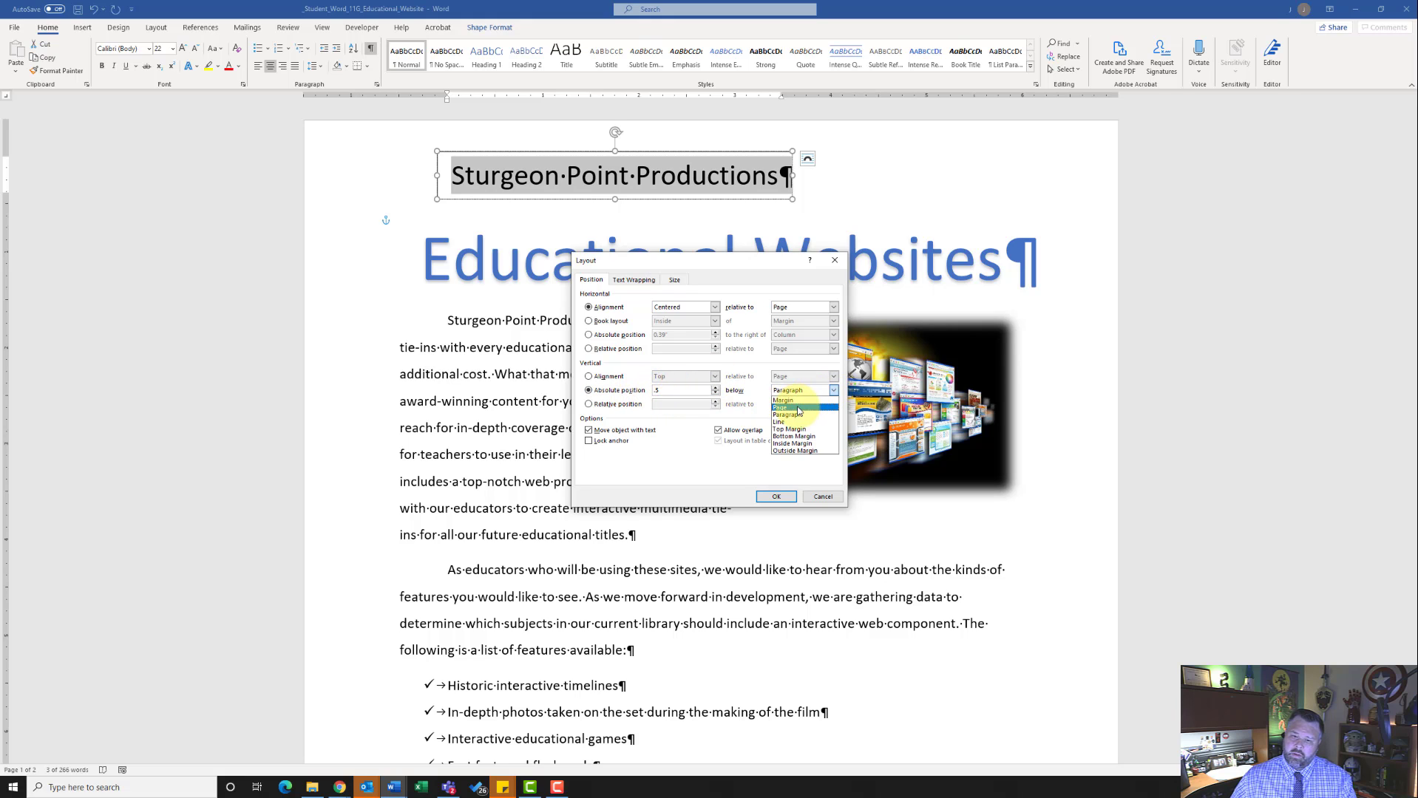
{"action": "left_click", "coordinate": [798, 408]}
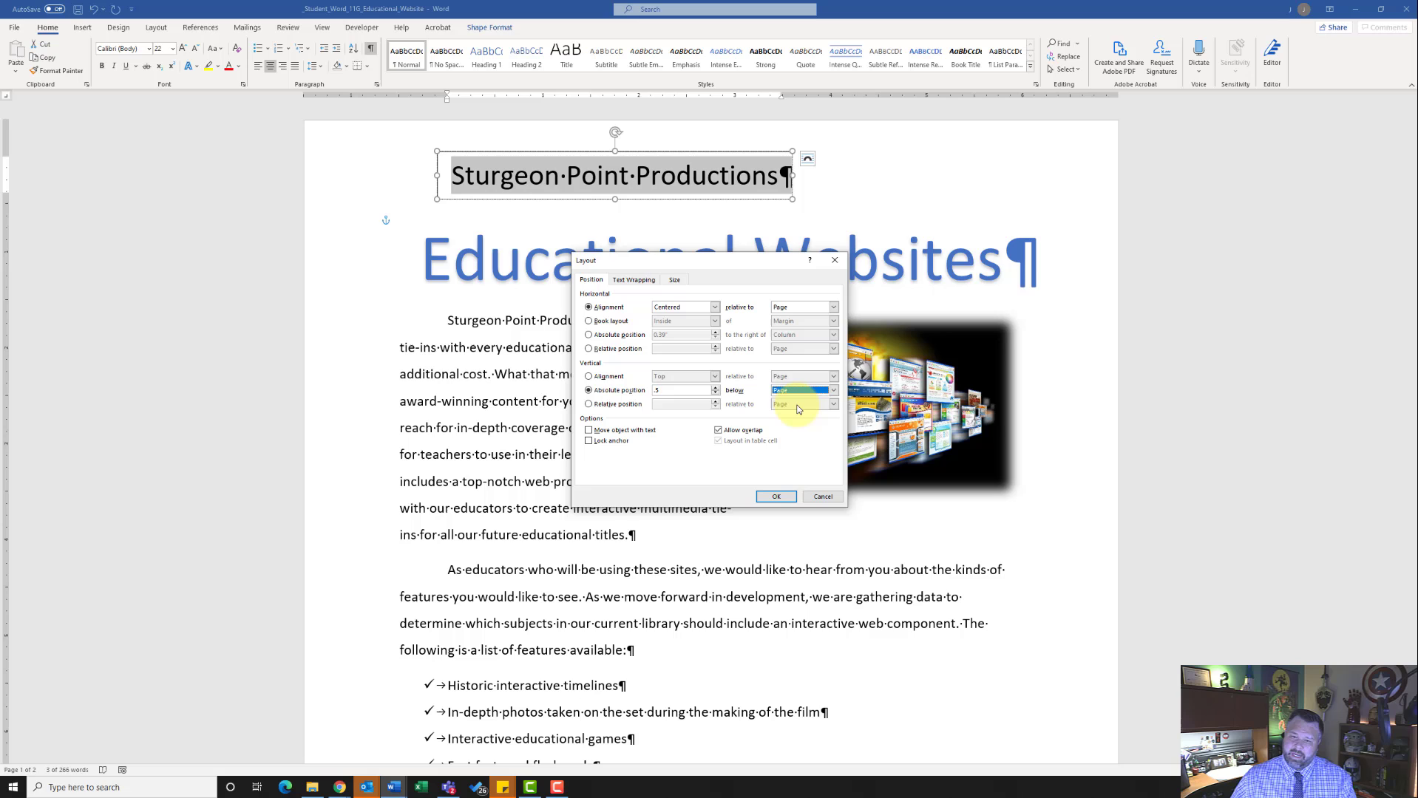
{"action": "left_click", "coordinate": [776, 496]}
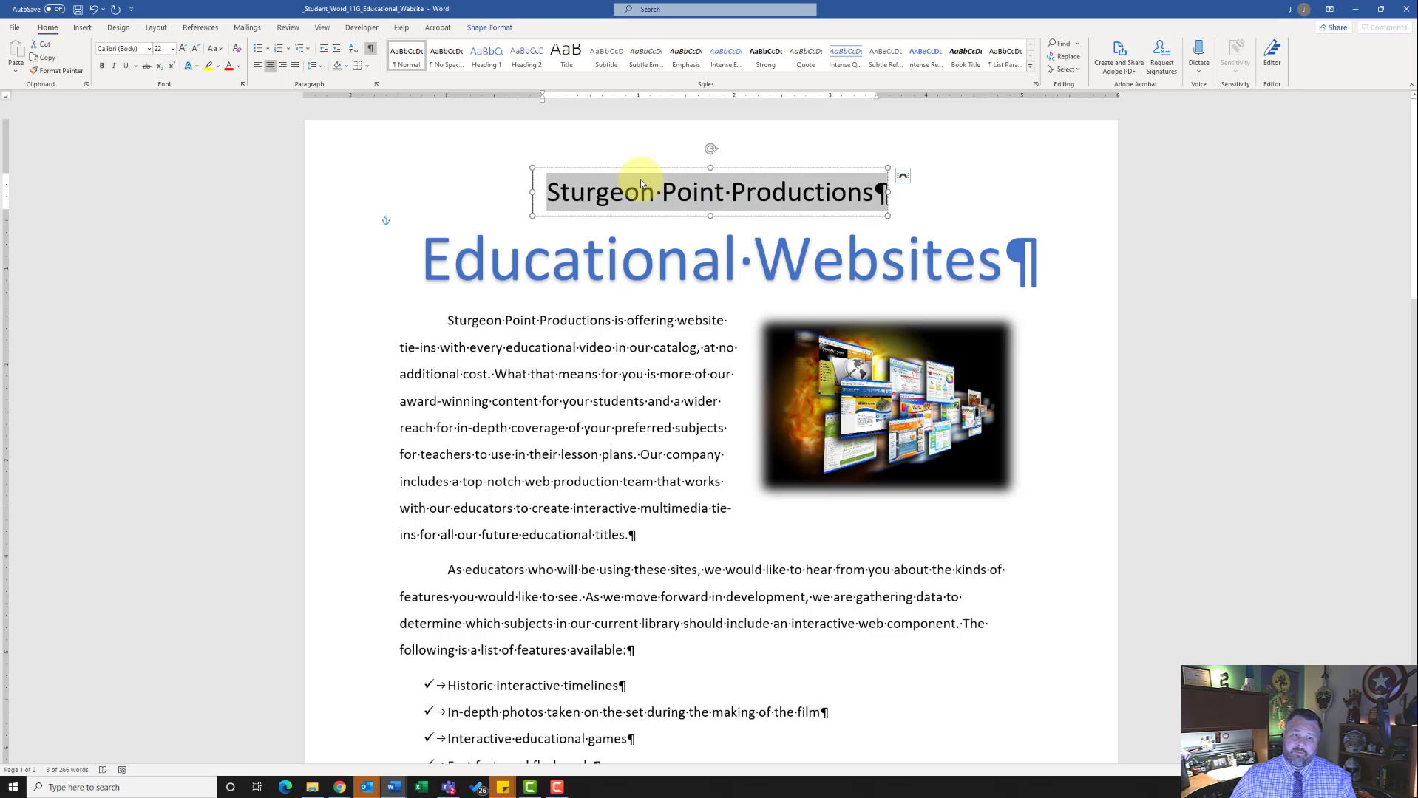
- Open the Shape Fill color choices for the Sturgeon Point Productions text box
{"action": "left_click", "coordinate": [494, 30]}
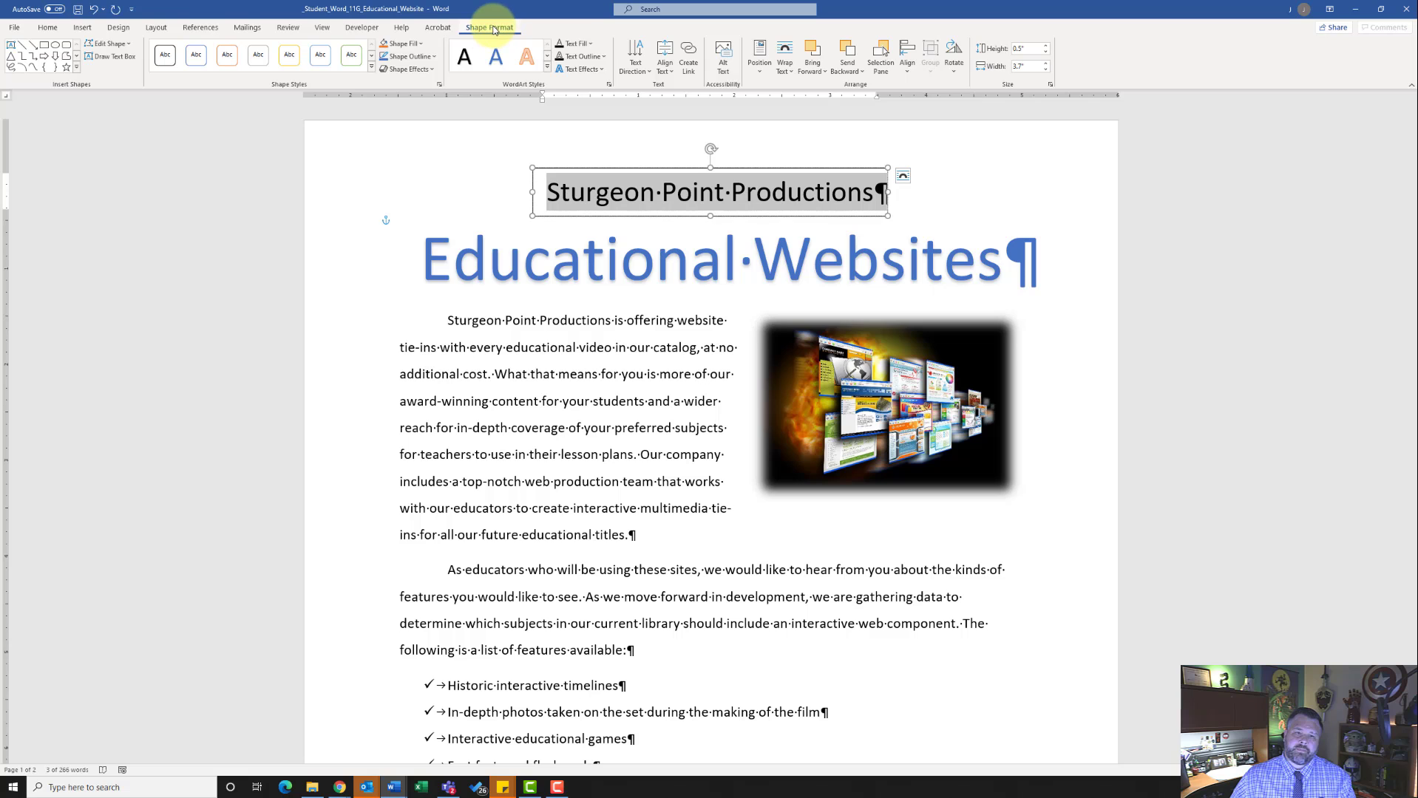
{"action": "left_click", "coordinate": [414, 46]}
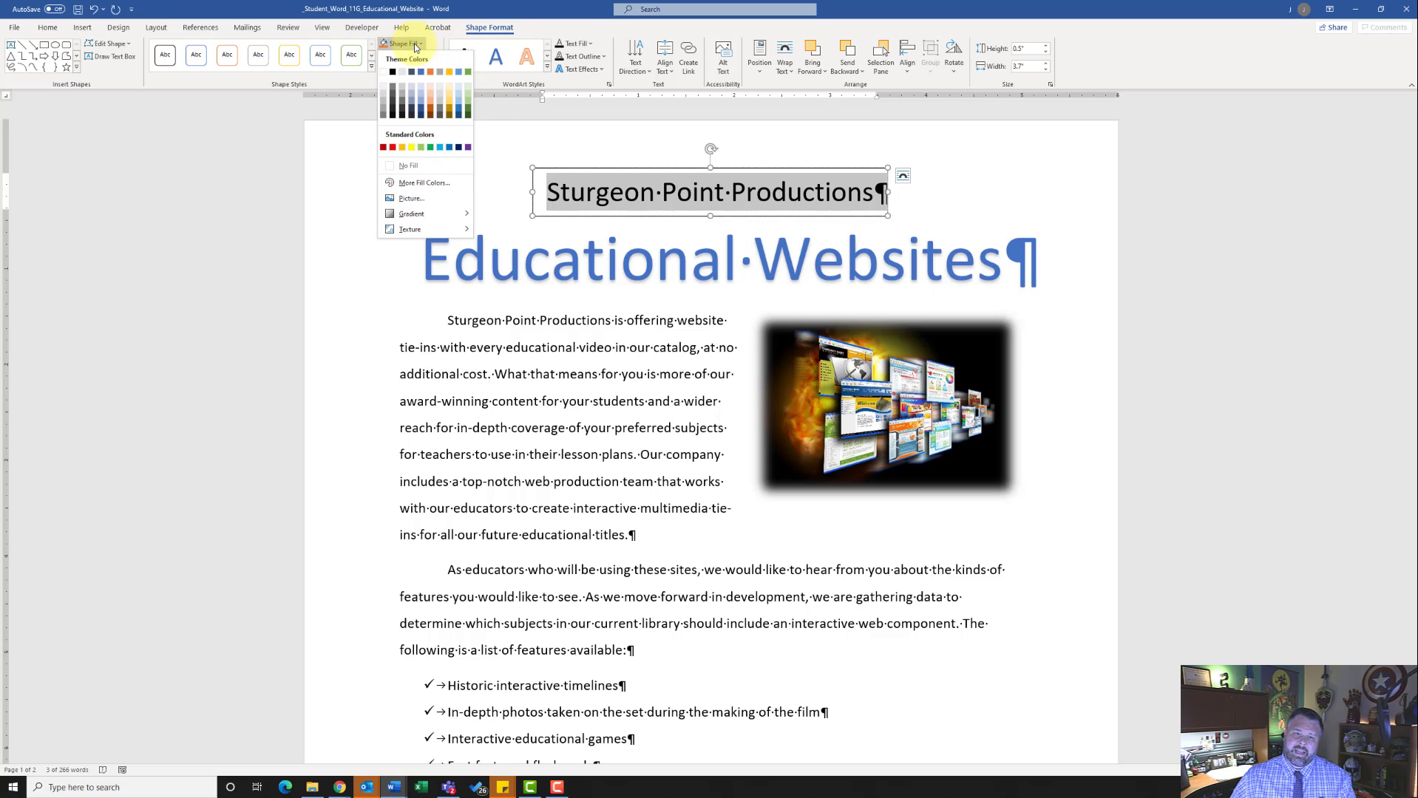